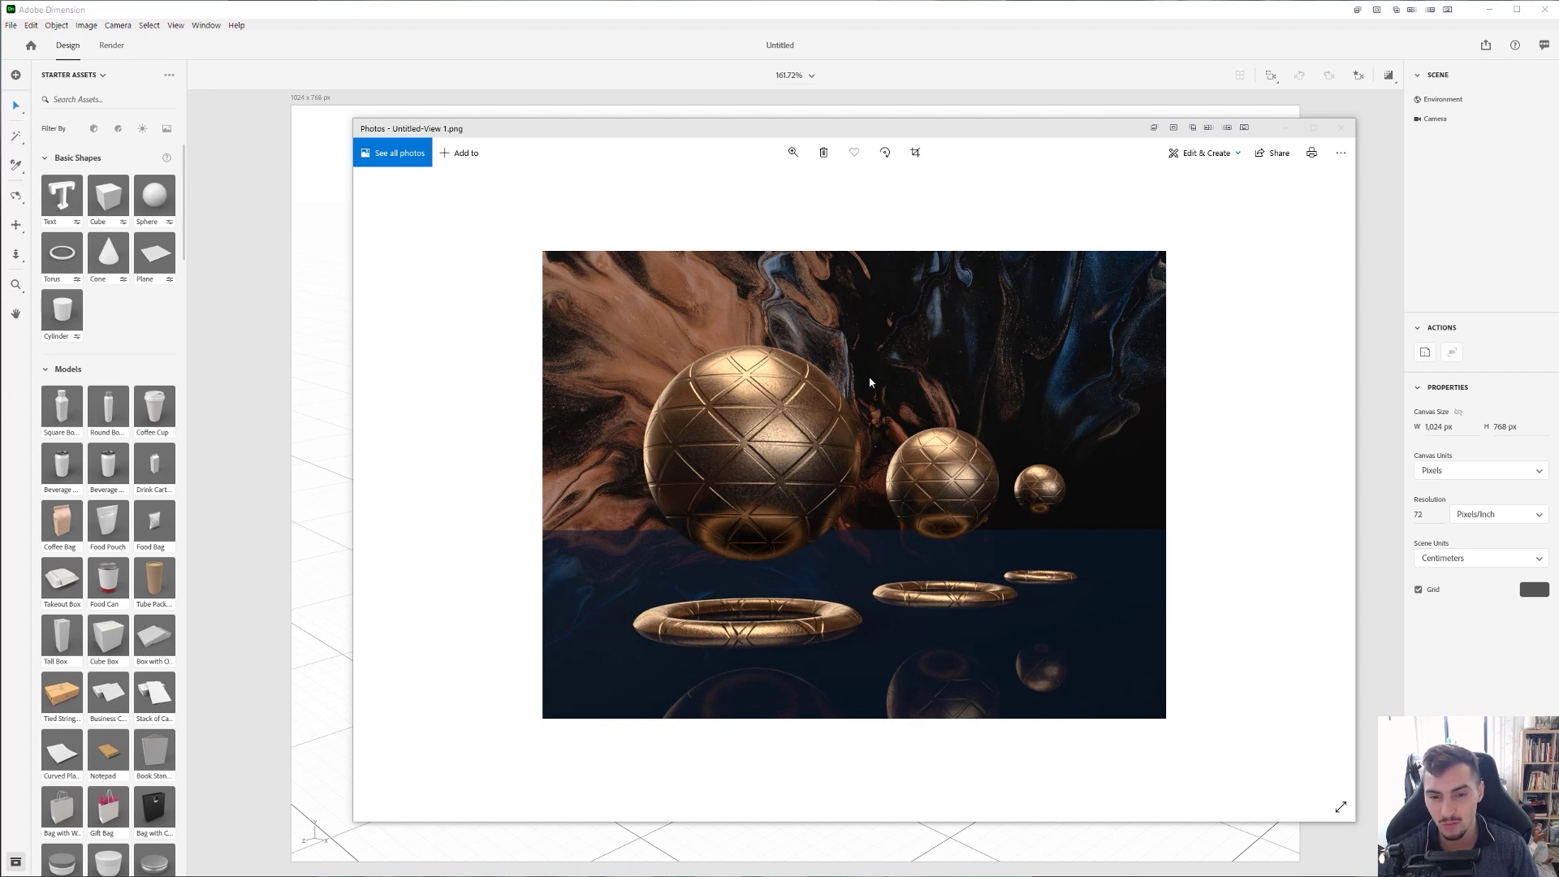
- Examine the reference renders in the photo viewer, then switch back to Adobe Dimension
{"action": "key", "text": "Right"}
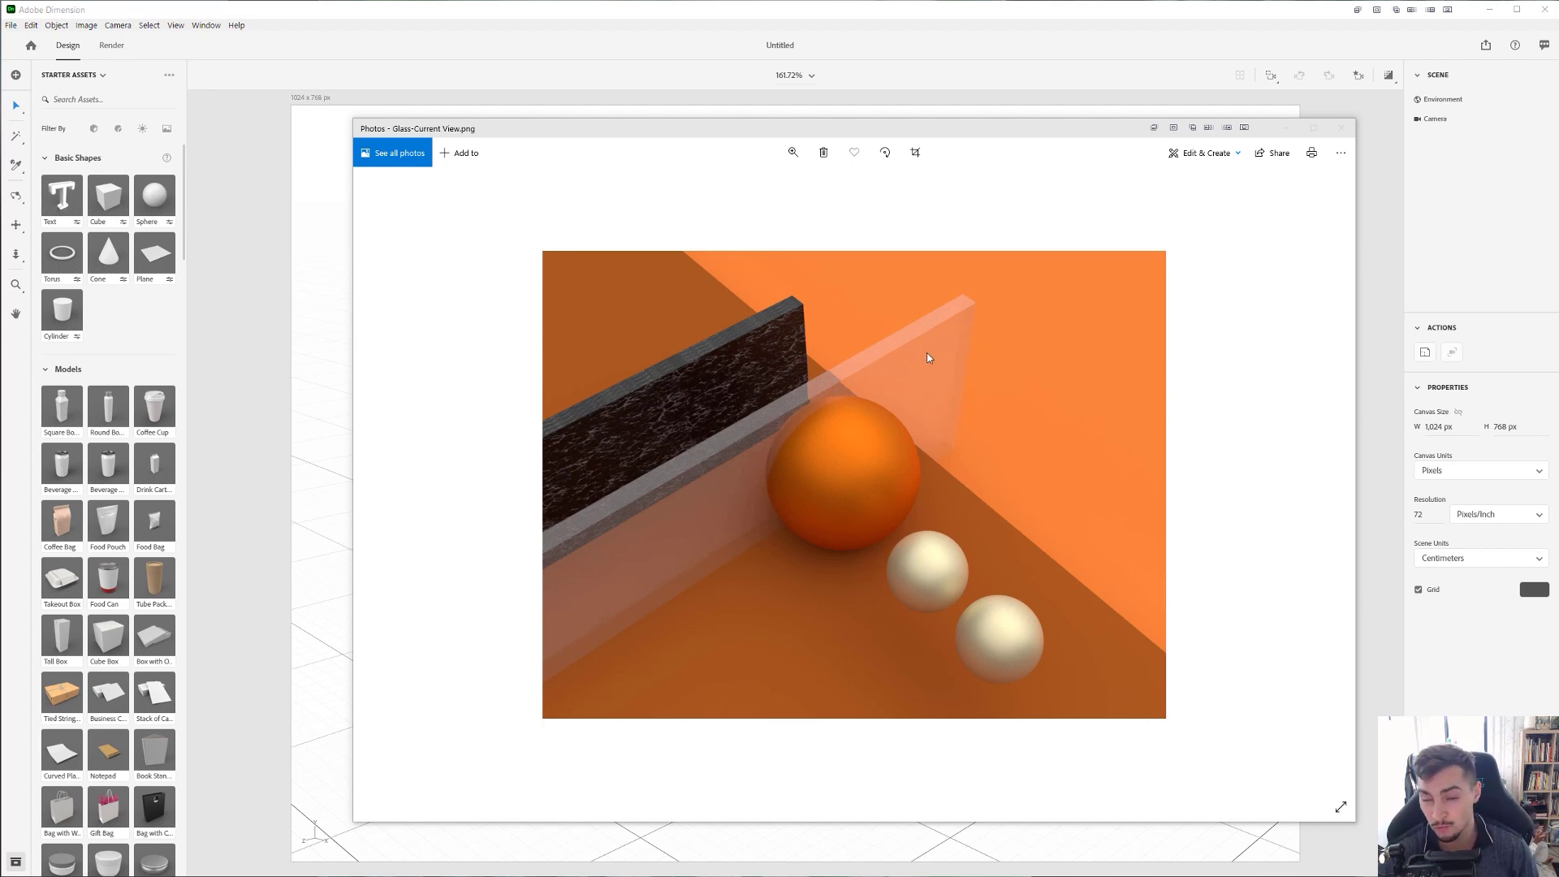
{"action": "key", "text": "Right"}
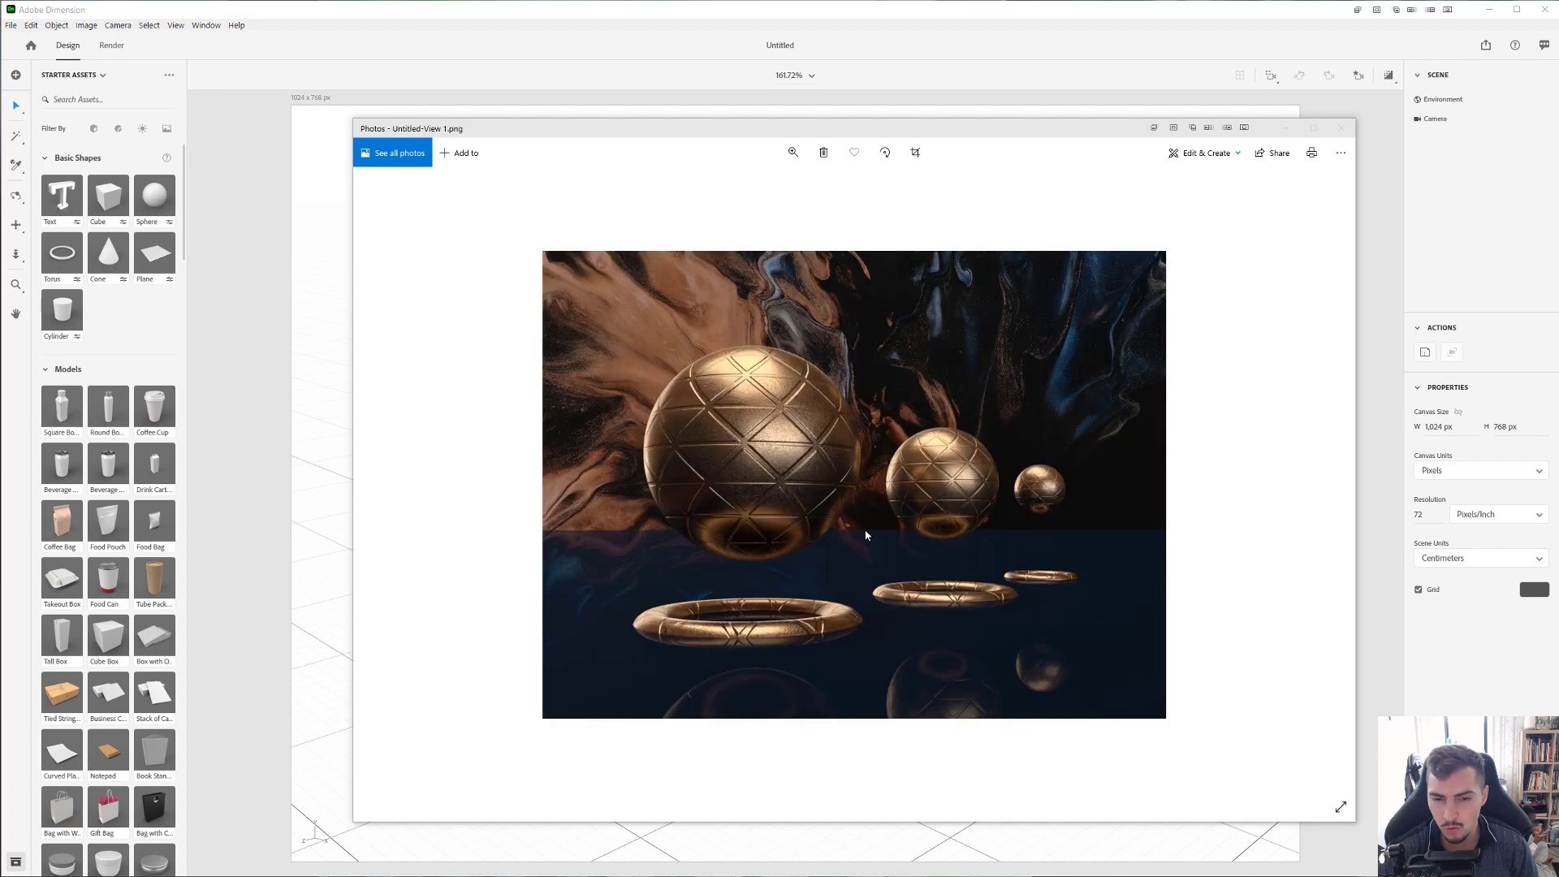
{"action": "left_click", "coordinate": [1011, 36]}
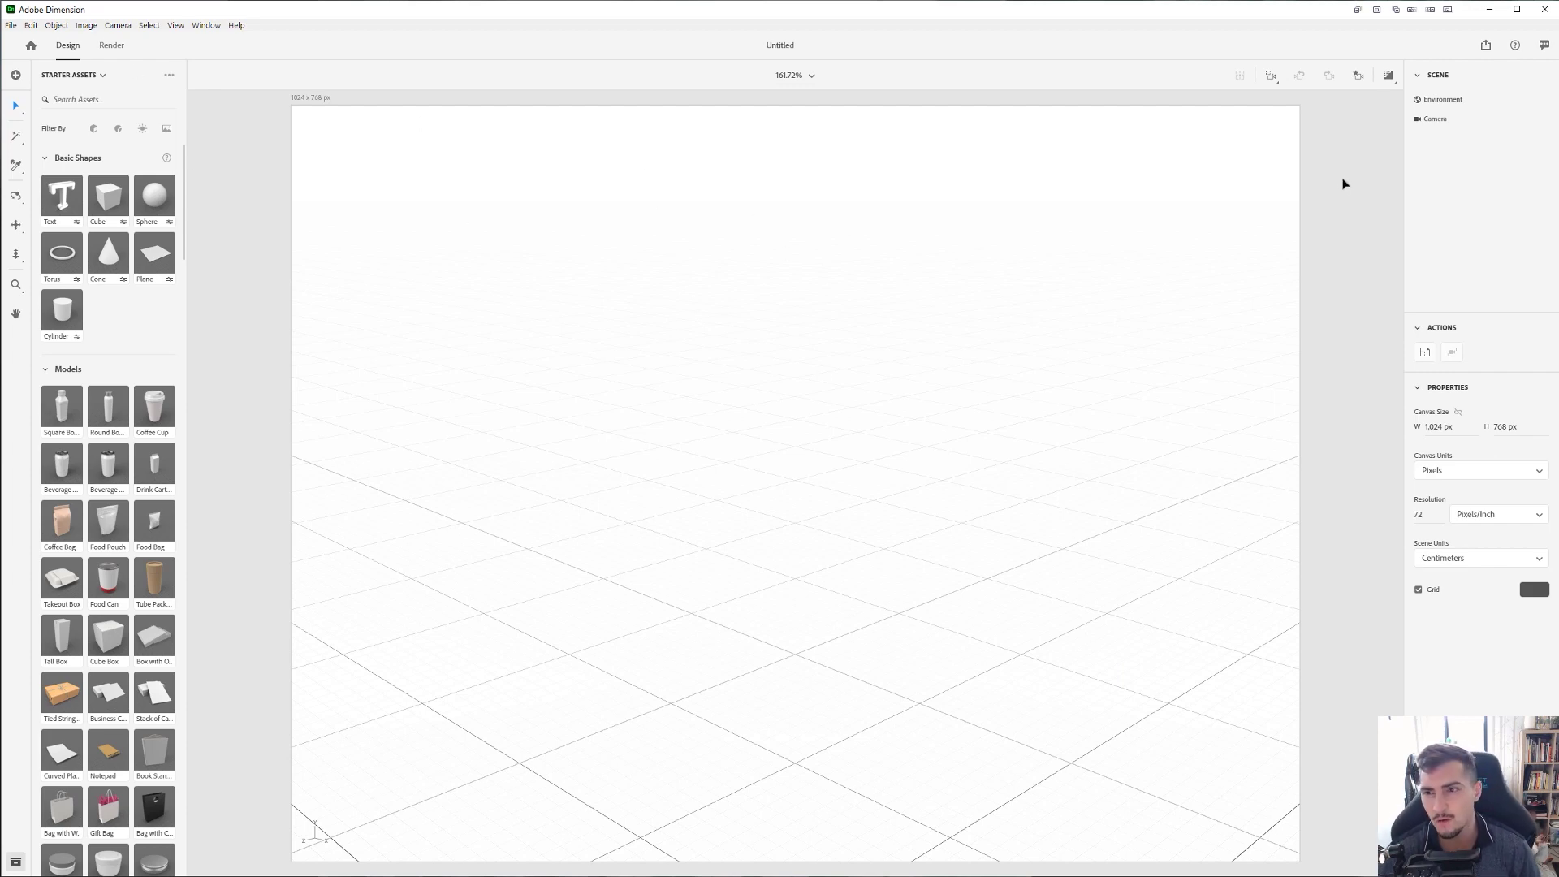
- Add a standard sphere to the middle of the empty scene, resting on the ground plane
{"action": "scroll", "coordinate": [1190, 319], "scroll_direction": "down", "scroll_amount": 2}
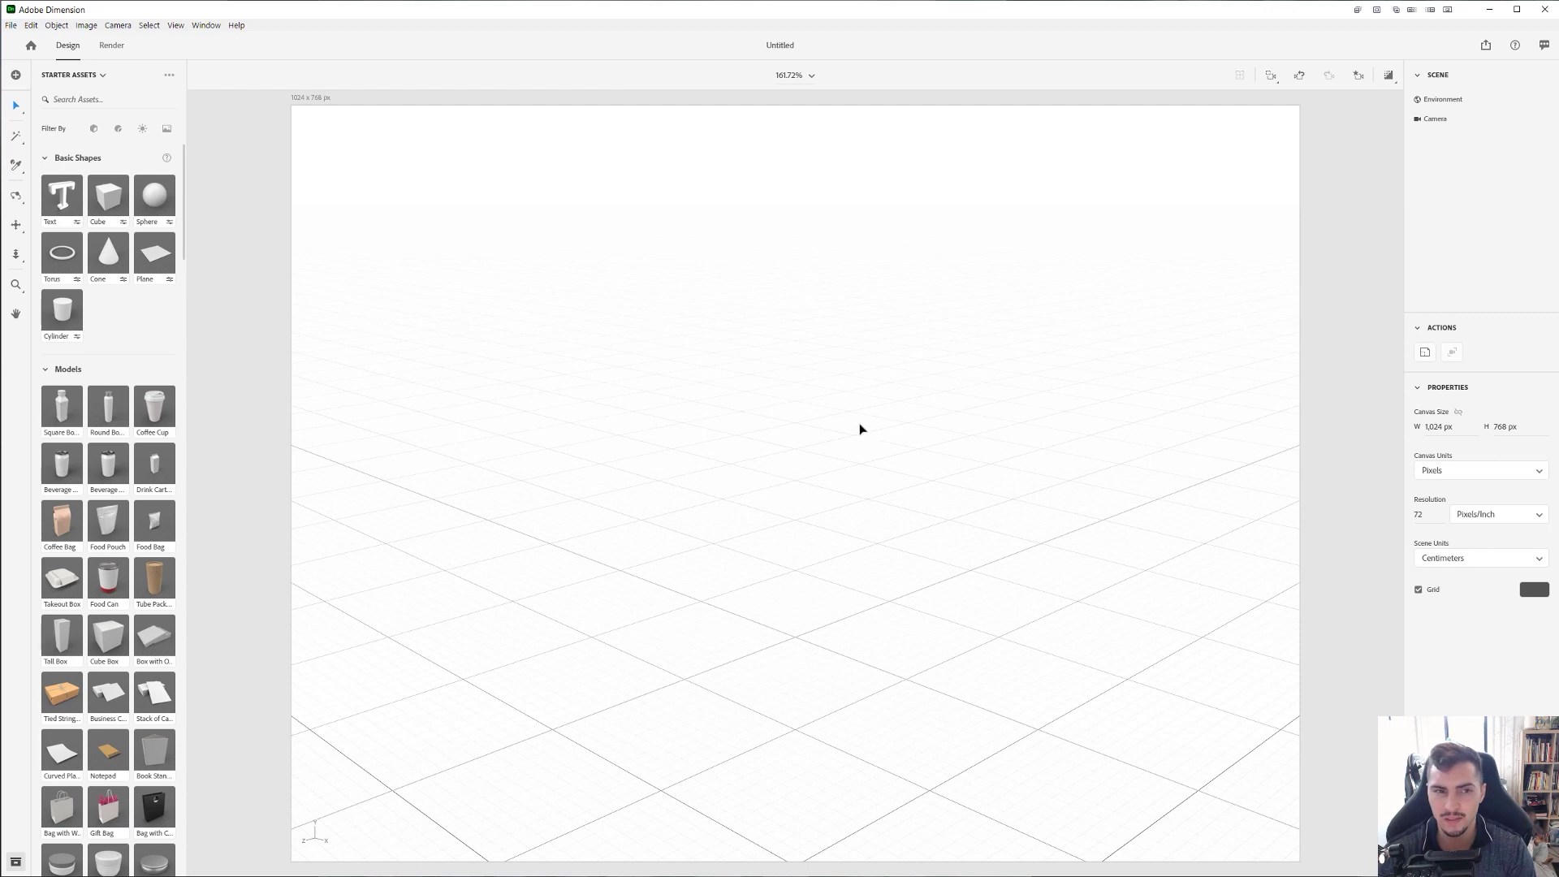
{"action": "scroll", "coordinate": [781, 427], "scroll_direction": "up", "scroll_amount": 1, "text": "ctrl"}
{"action": "left_click", "coordinate": [821, 525]}
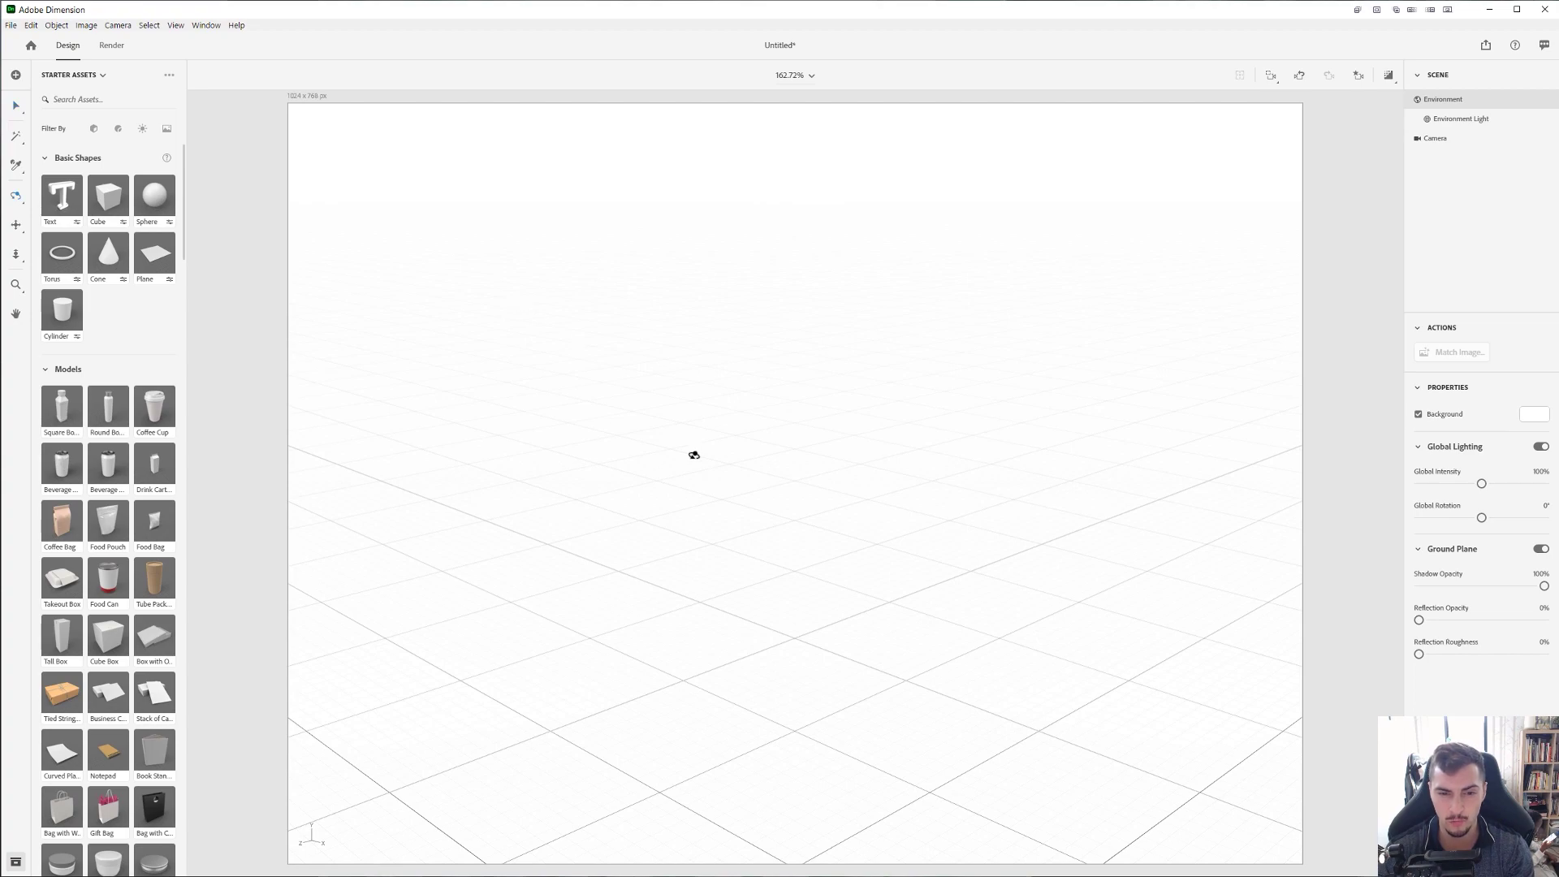
{"action": "left_click_drag", "start_coordinate": [694, 455], "coordinate": [758, 460]}
{"action": "key", "text": "3"}
{"action": "key", "text": "1"}
{"action": "key", "text": "3"}
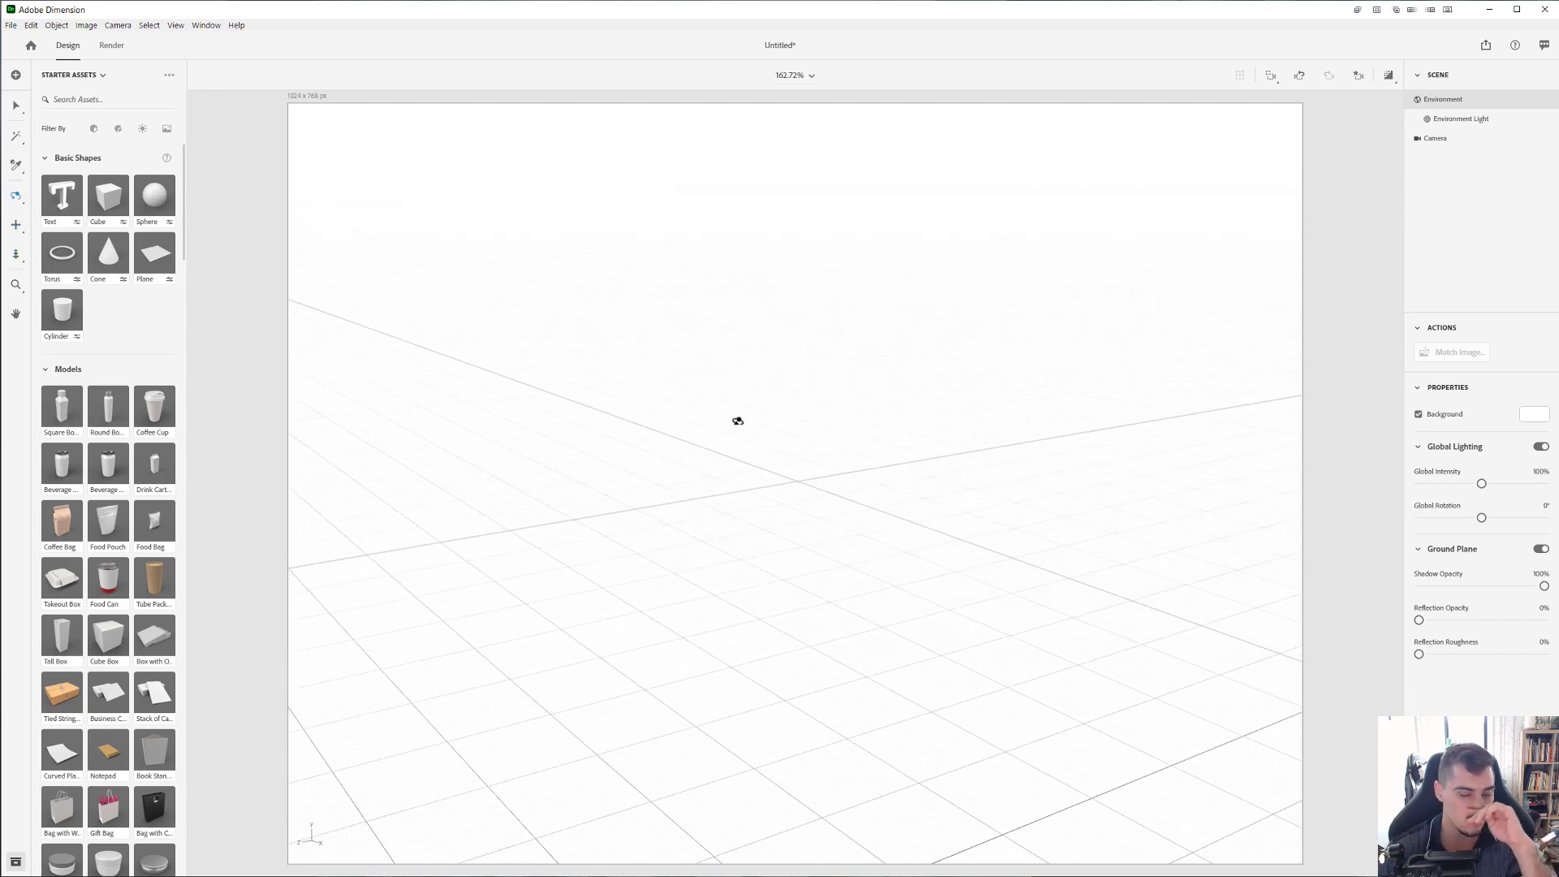
{"action": "left_click_drag", "start_coordinate": [170, 211], "coordinate": [791, 552]}
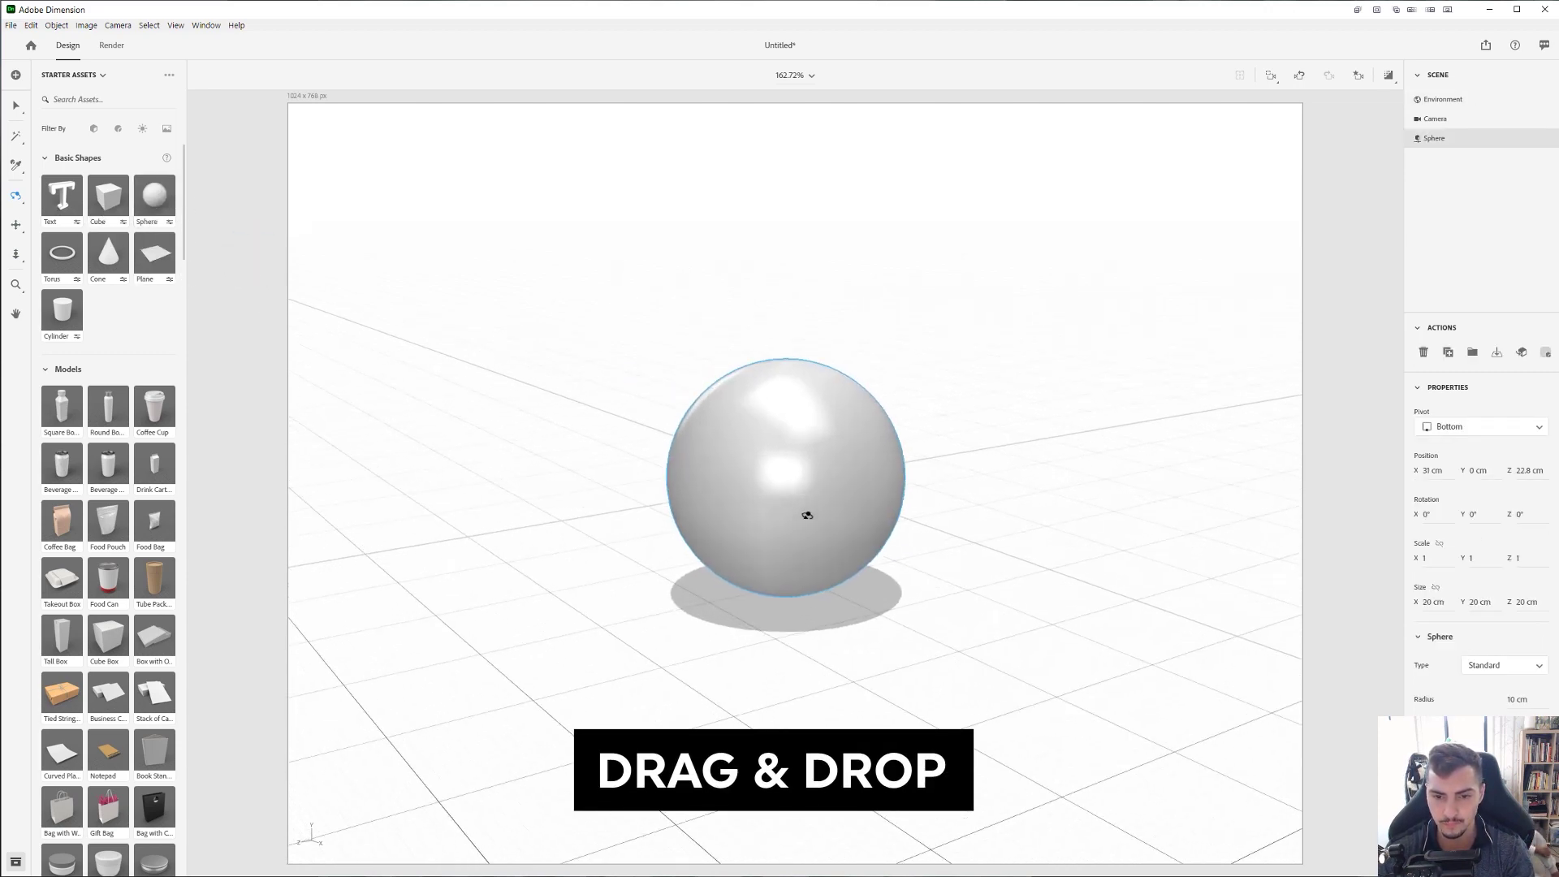
{"action": "scroll", "coordinate": [806, 517], "scroll_direction": "up", "scroll_amount": 5}
{"action": "scroll", "coordinate": [806, 518], "scroll_direction": "down", "scroll_amount": 3}
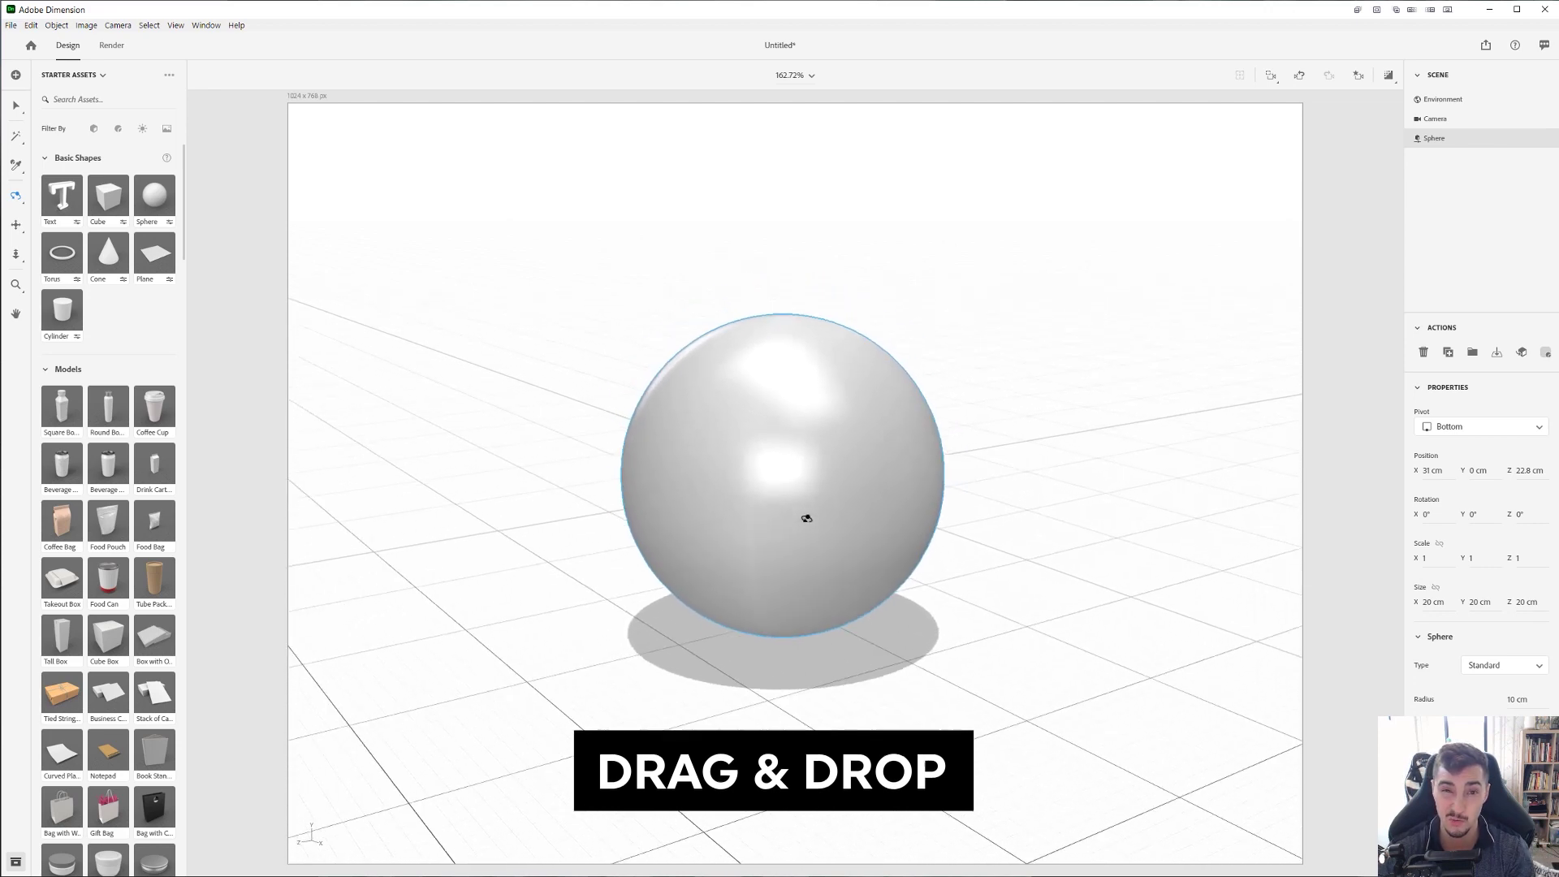
{"action": "scroll", "coordinate": [806, 518], "scroll_direction": "up", "scroll_amount": 3}
{"action": "scroll", "coordinate": [804, 511], "scroll_direction": "down", "scroll_amount": 2}
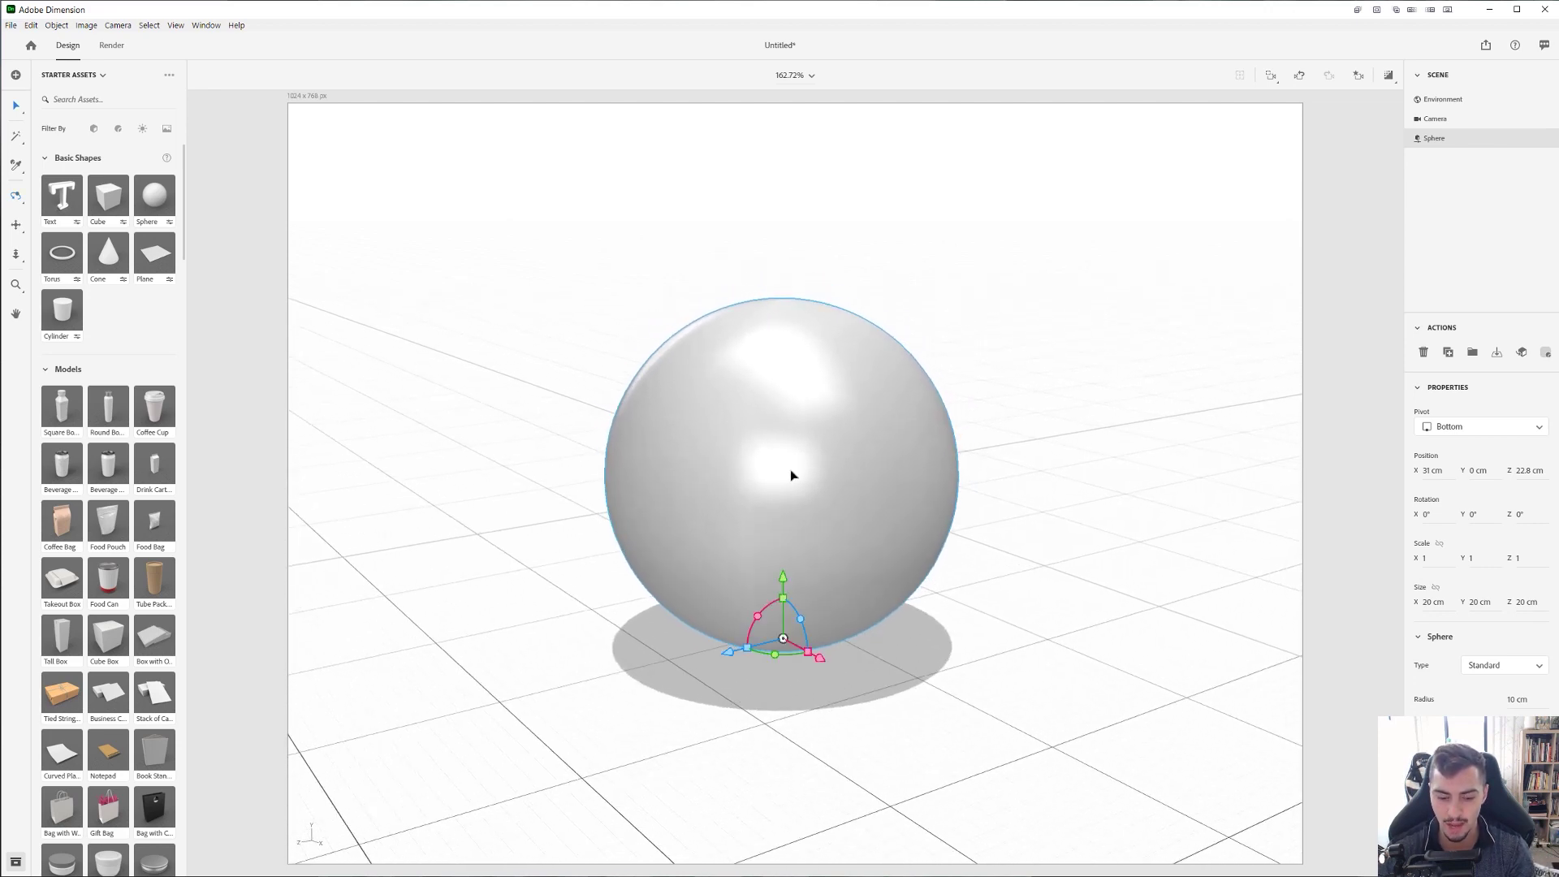
- Move the sphere to about X 33.1 cm, Z 24.8 cm and raise it about 6.3 cm above the ground
{"action": "left_click_drag", "start_coordinate": [801, 490], "coordinate": [807, 522]}
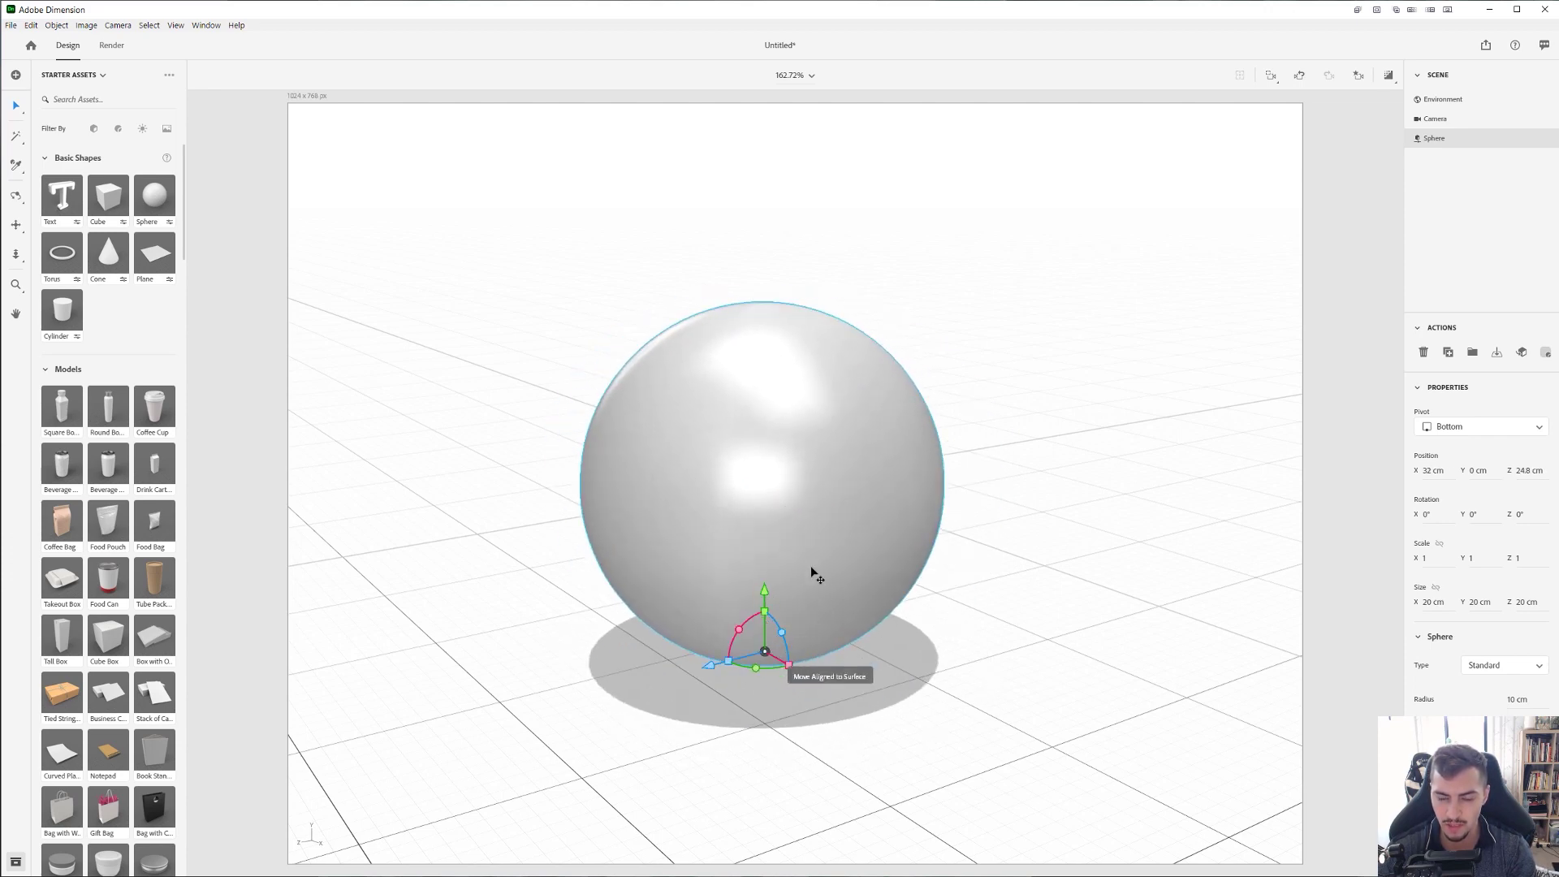
{"action": "left_click_drag", "start_coordinate": [811, 574], "coordinate": [755, 557]}
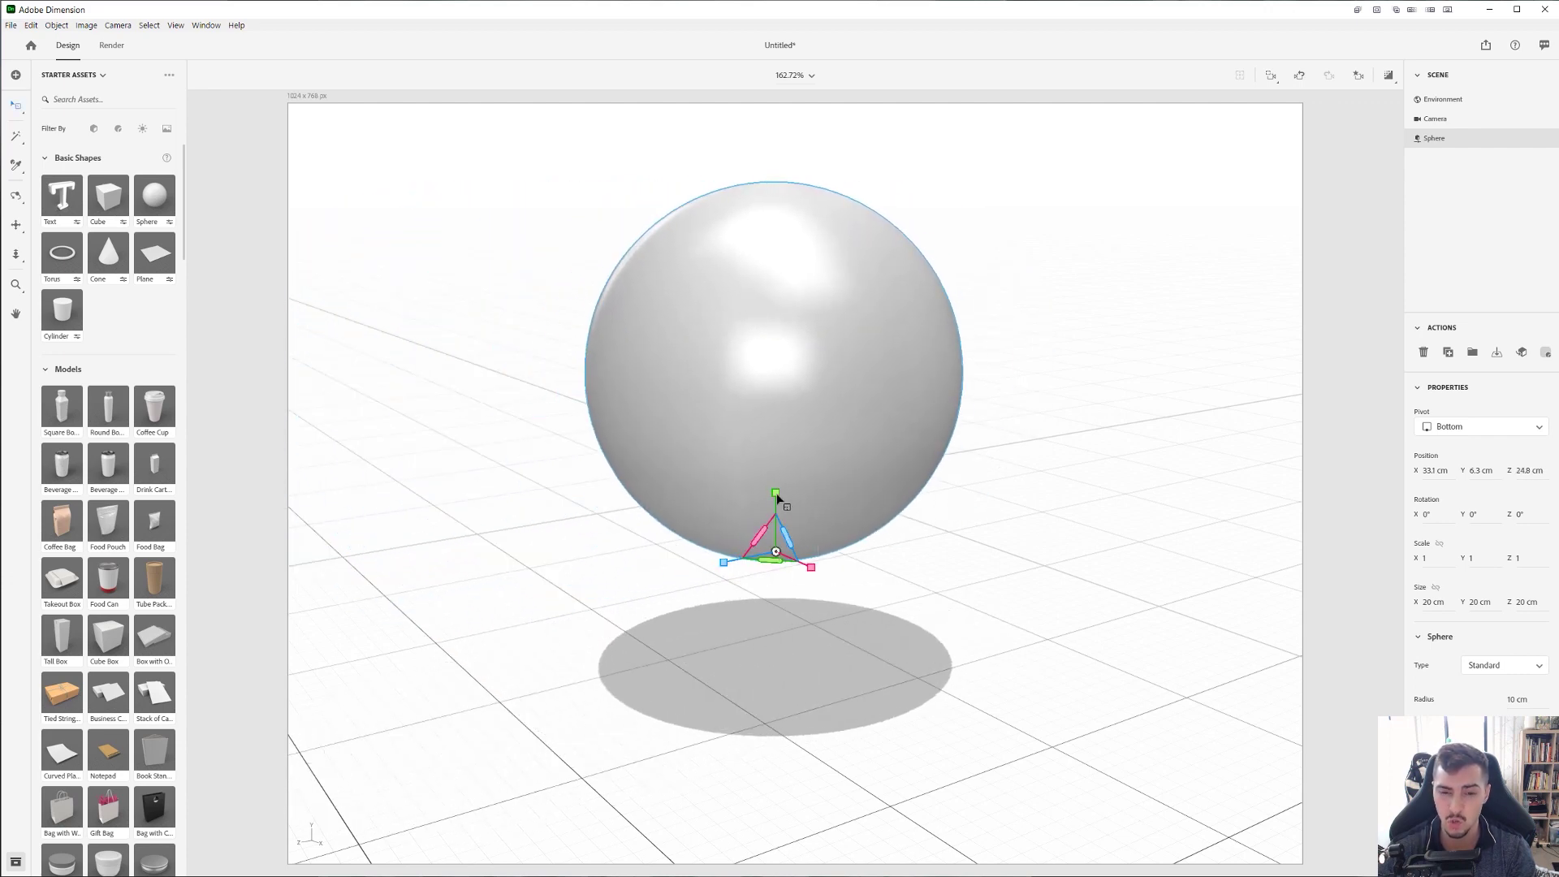
- Try to stretch the sphere vertically to a Y scale of about 4.6, and undo the change
{"action": "key", "text": "s"}
{"action": "left_click_drag", "start_coordinate": [775, 490], "coordinate": [802, 297]}
{"action": "scroll", "coordinate": [804, 298], "scroll_direction": "up", "scroll_amount": 2}
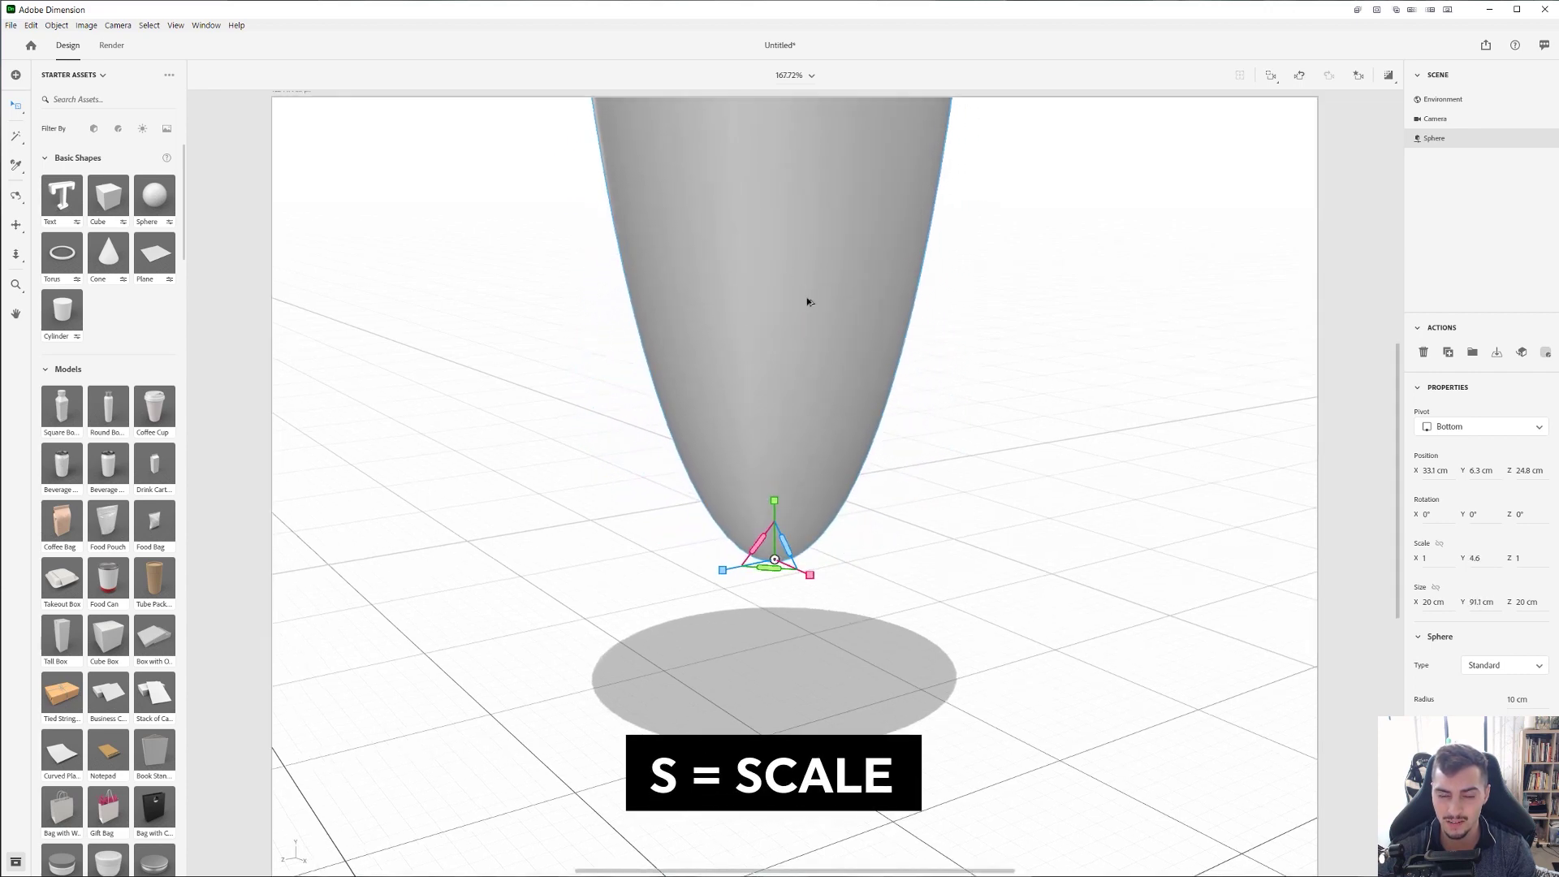
{"action": "scroll", "coordinate": [795, 437], "scroll_direction": "down", "scroll_amount": 4}
{"action": "key", "text": "ctrl+z"}
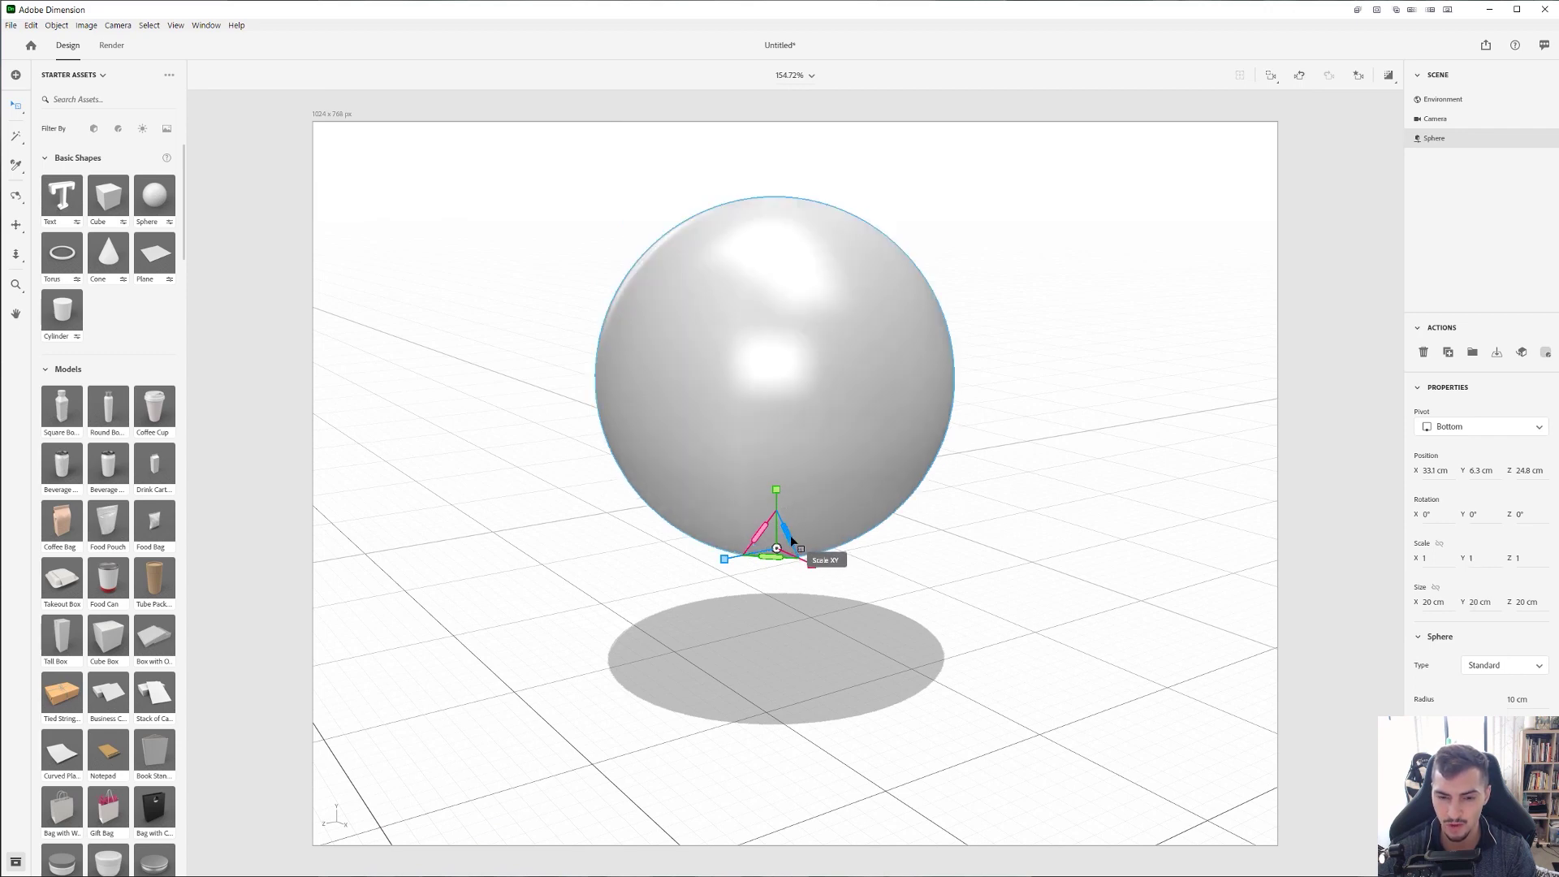
- Scale the sphere uniformly to about 1.4, giving it a size of about 27.7 cm
{"action": "left_click_drag", "start_coordinate": [786, 542], "coordinate": [766, 515]}
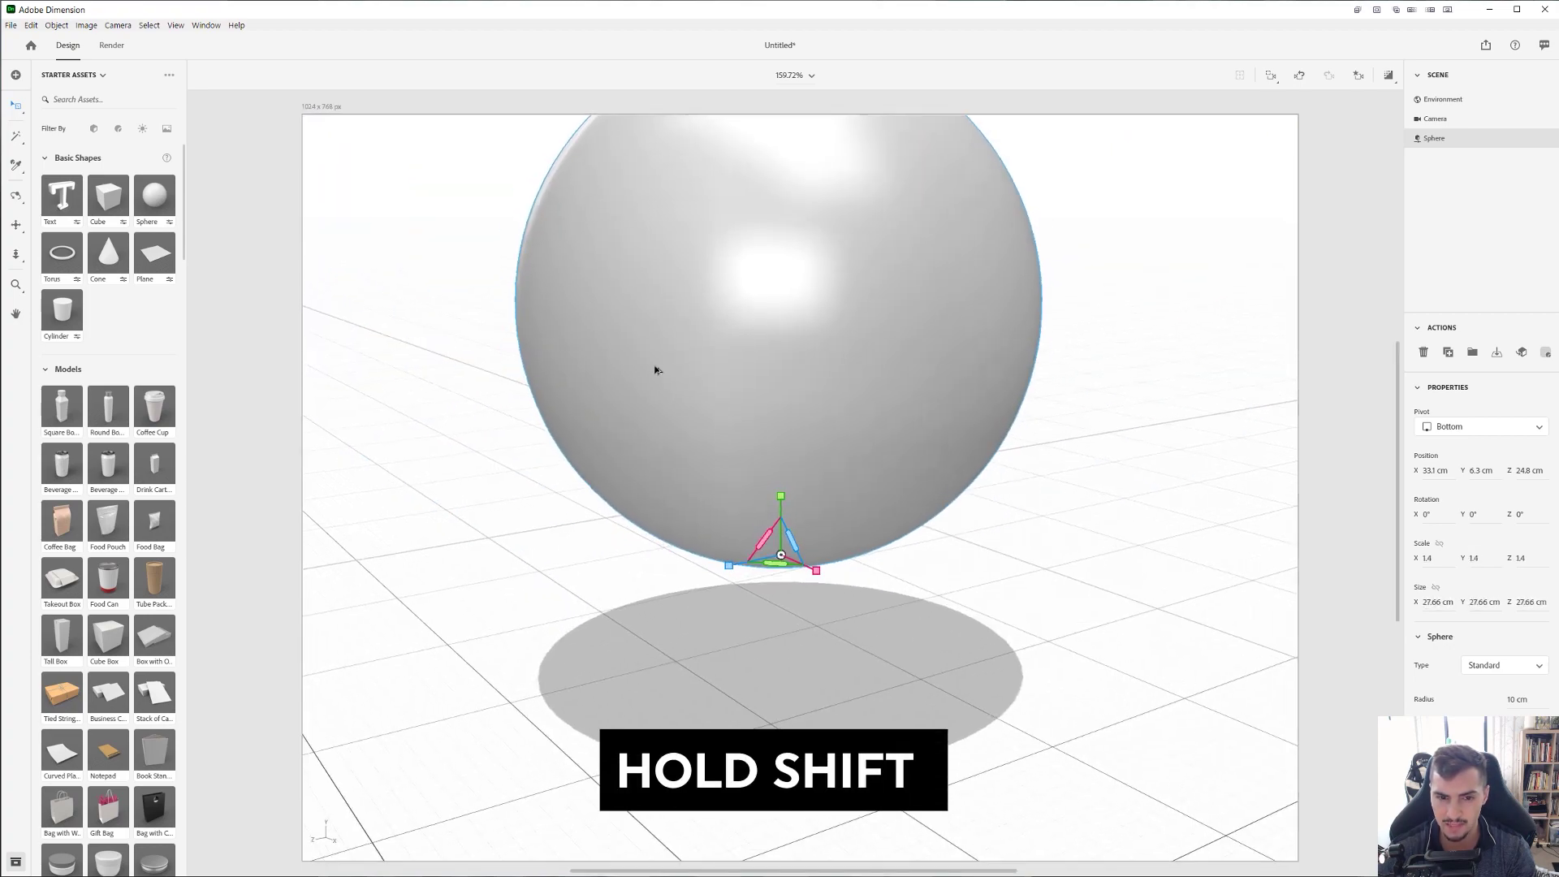
{"action": "right_click_drag", "start_coordinate": [728, 449], "coordinate": [743, 600], "text": "alt"}
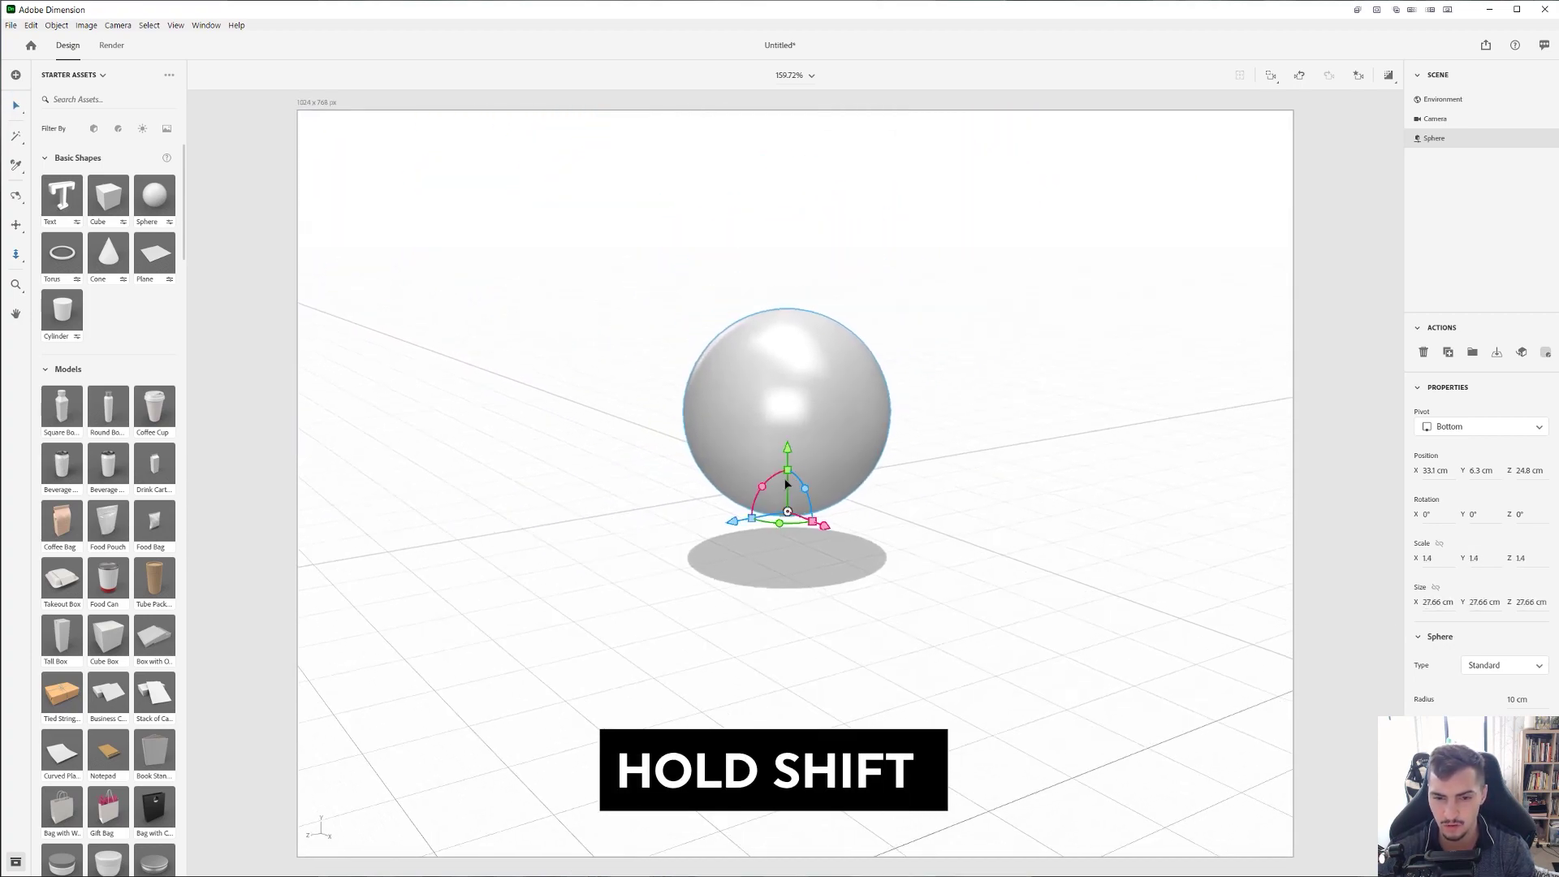
{"action": "left_click", "coordinate": [787, 470]}
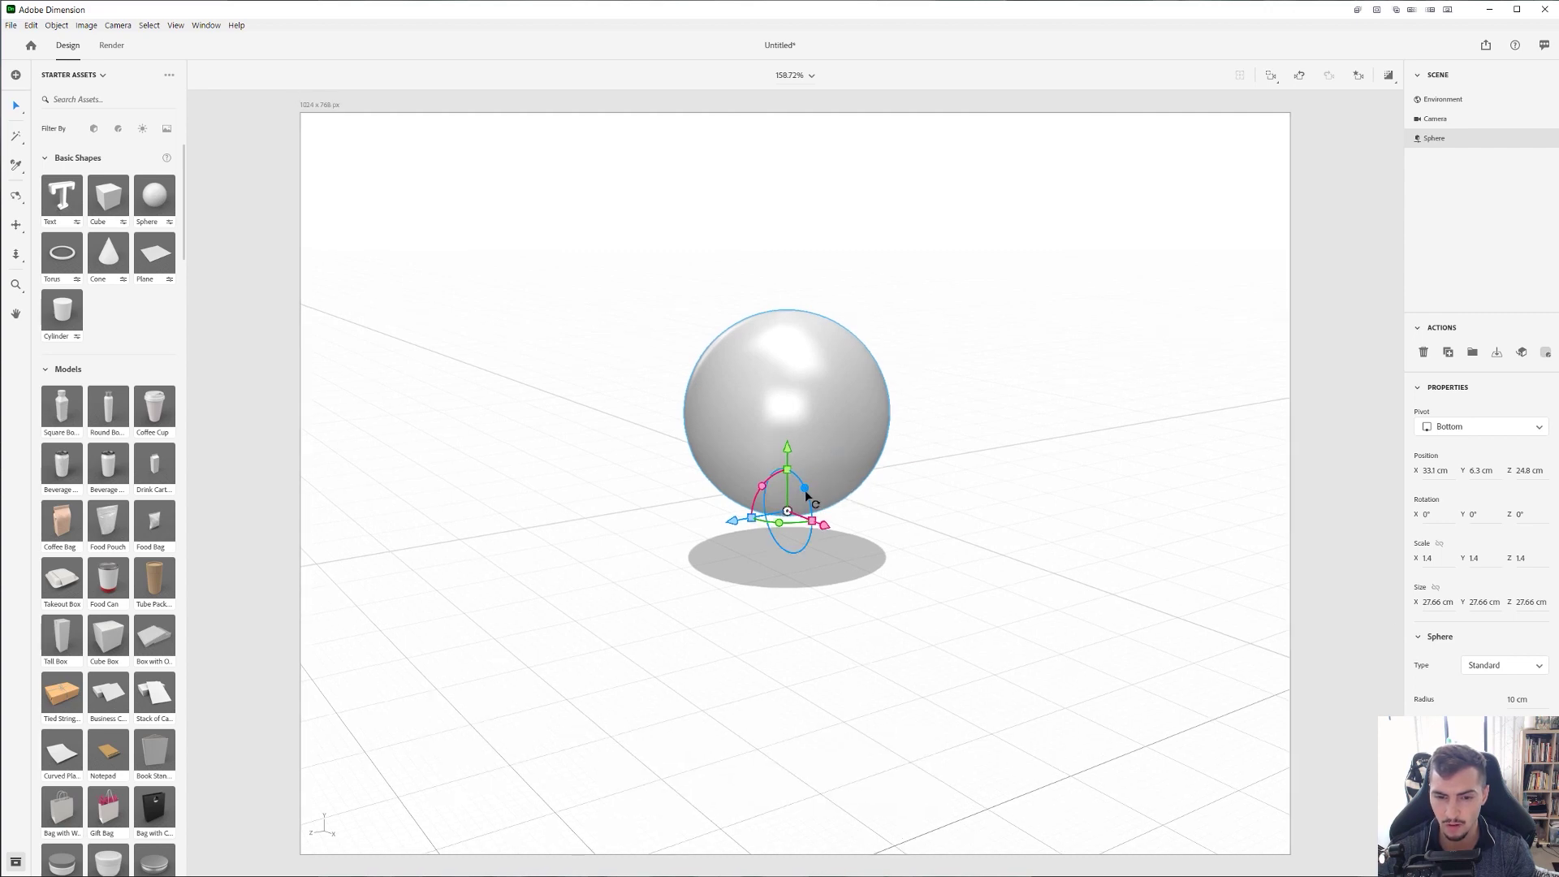
{"action": "mouse_move", "coordinate": [808, 492]}
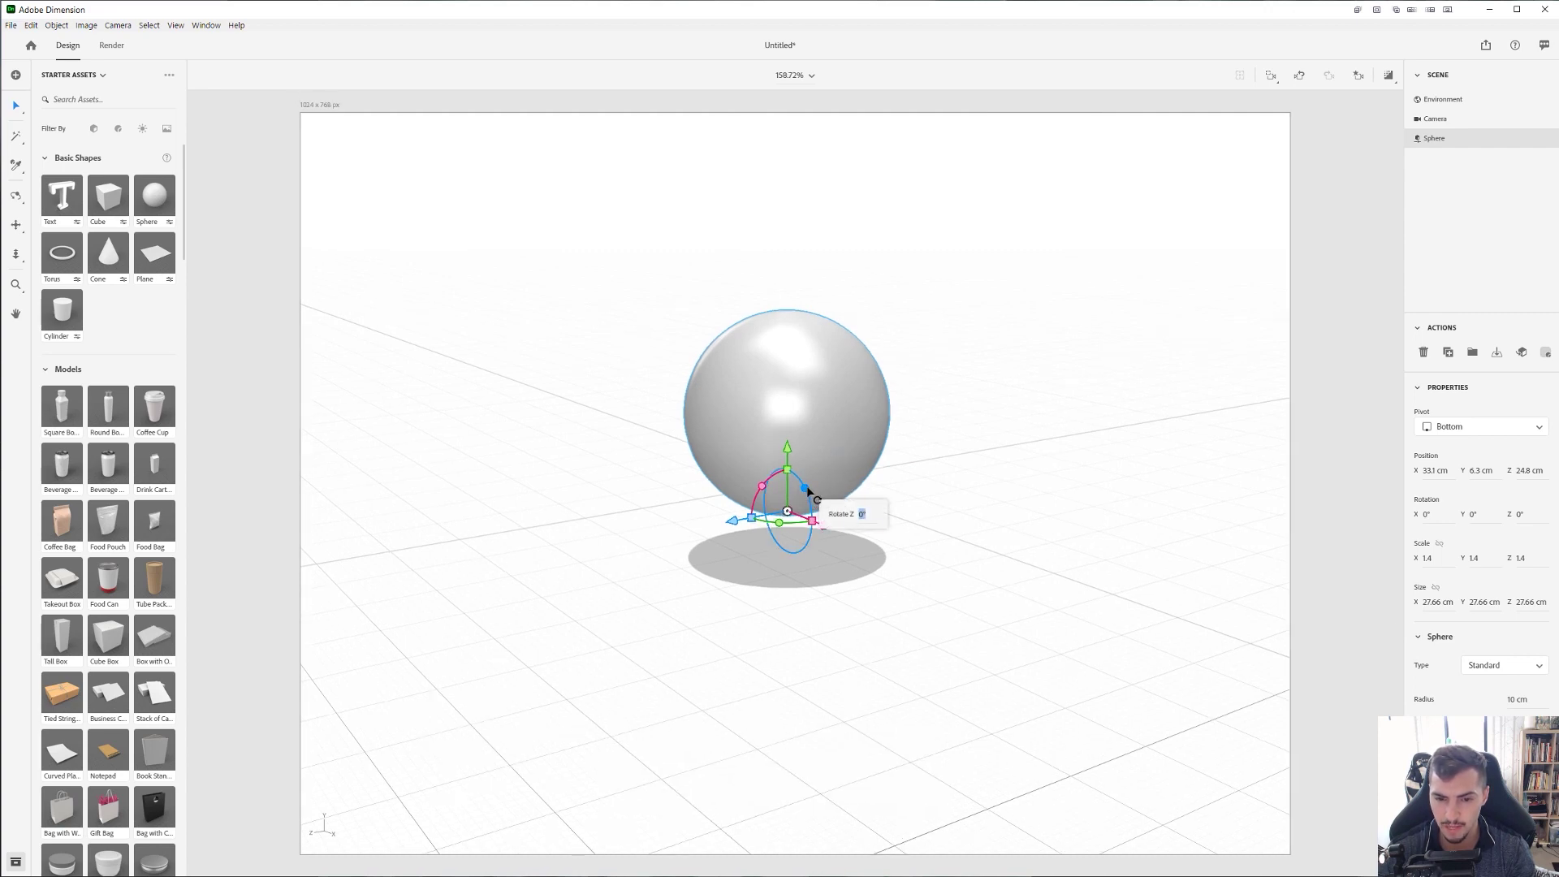
{"action": "left_click", "coordinate": [1011, 471]}
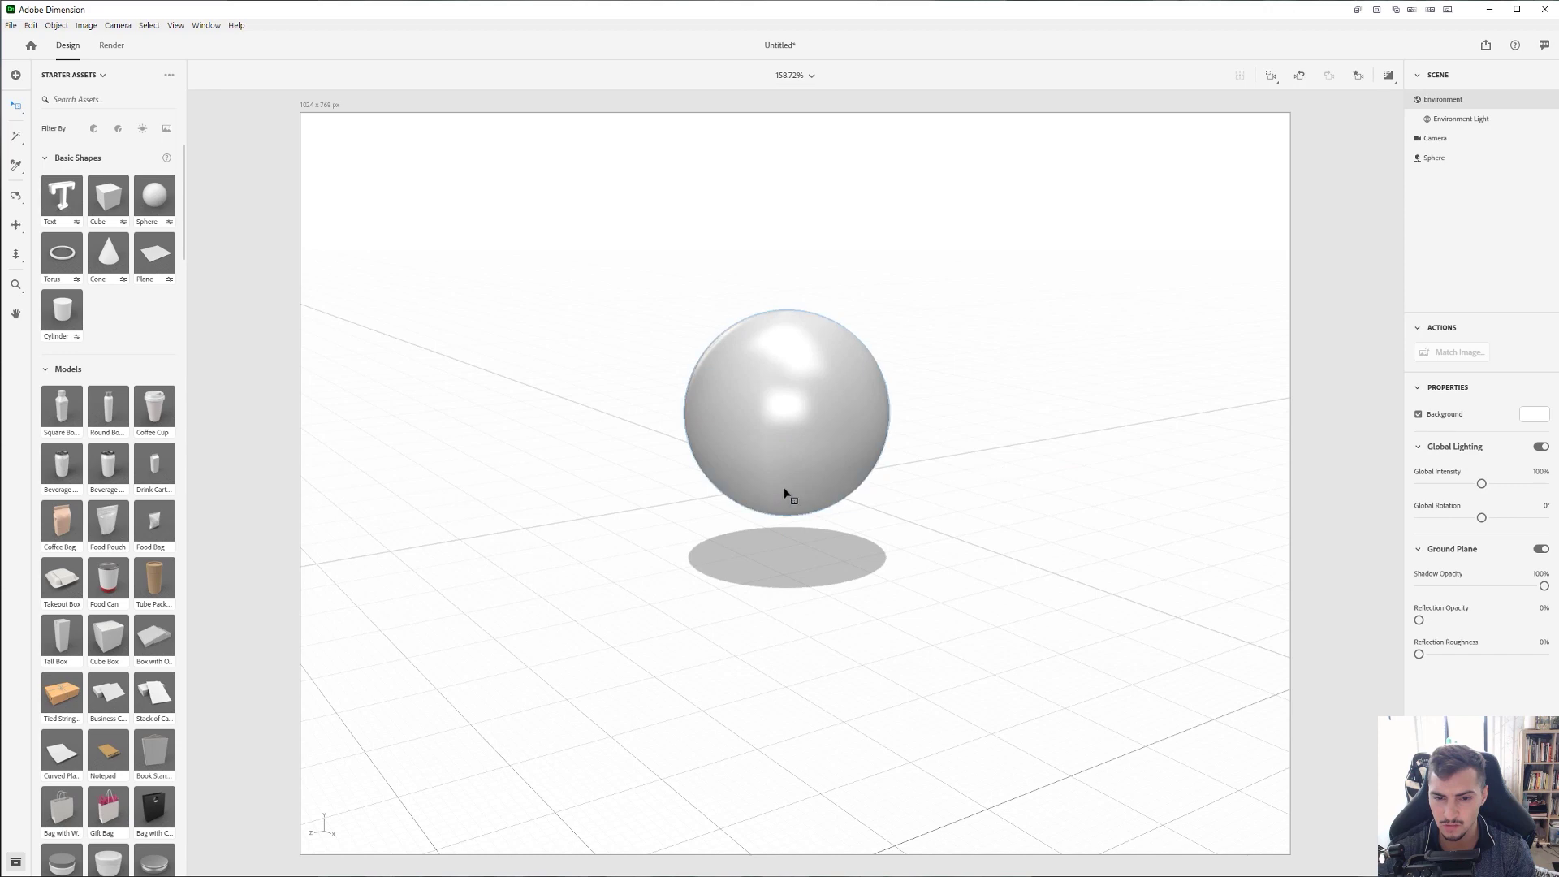
- Enlarge the sphere uniformly to a scale of about 2.1, roughly 41 cm across
{"action": "left_click", "coordinate": [800, 463]}
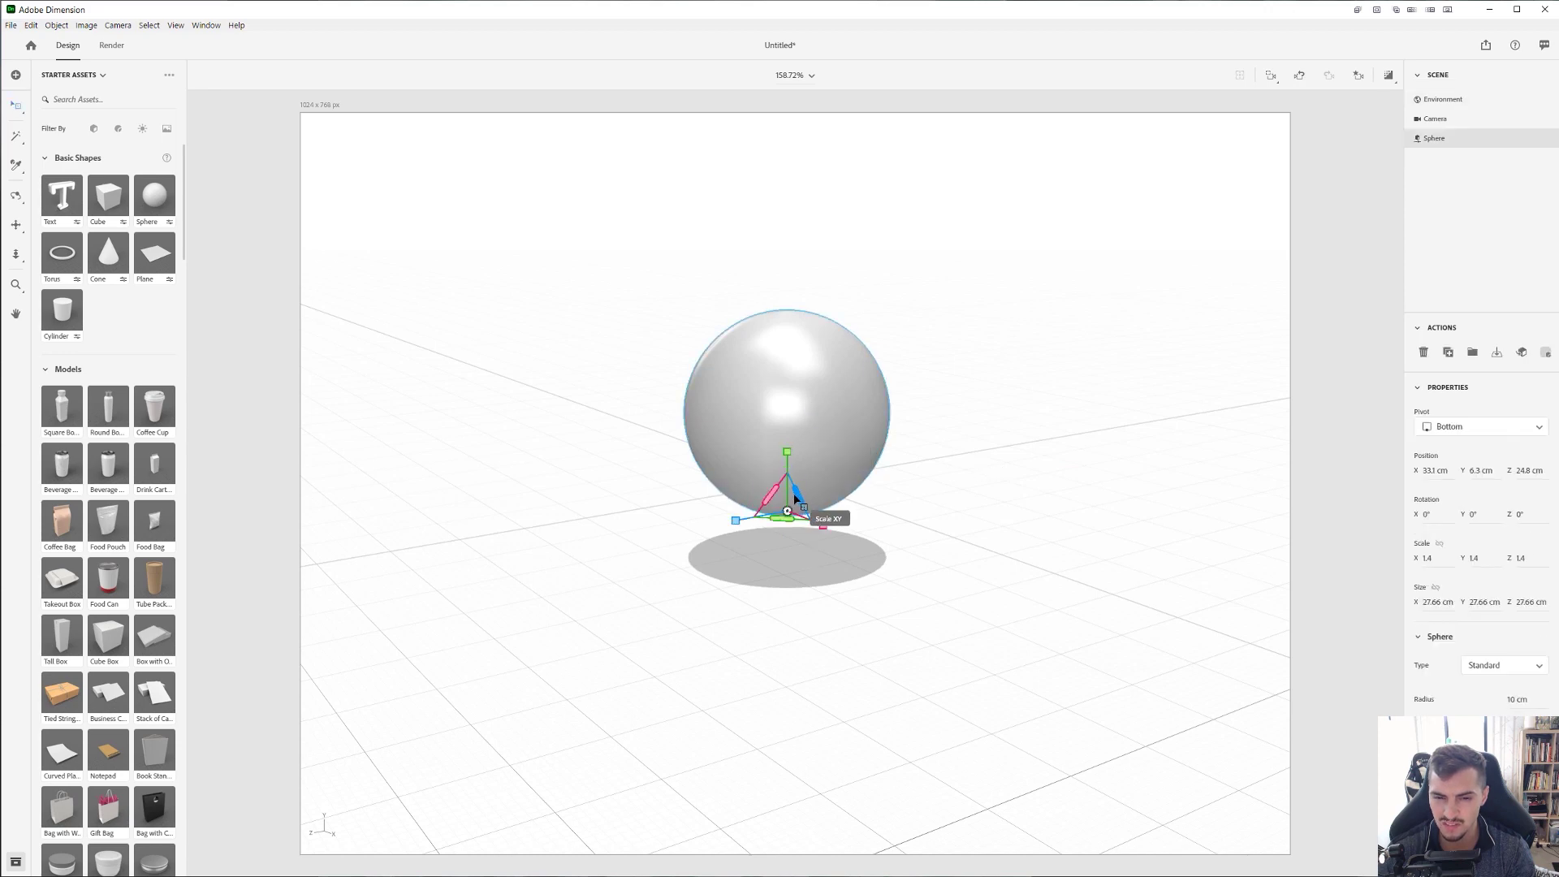
{"action": "key", "text": "s"}
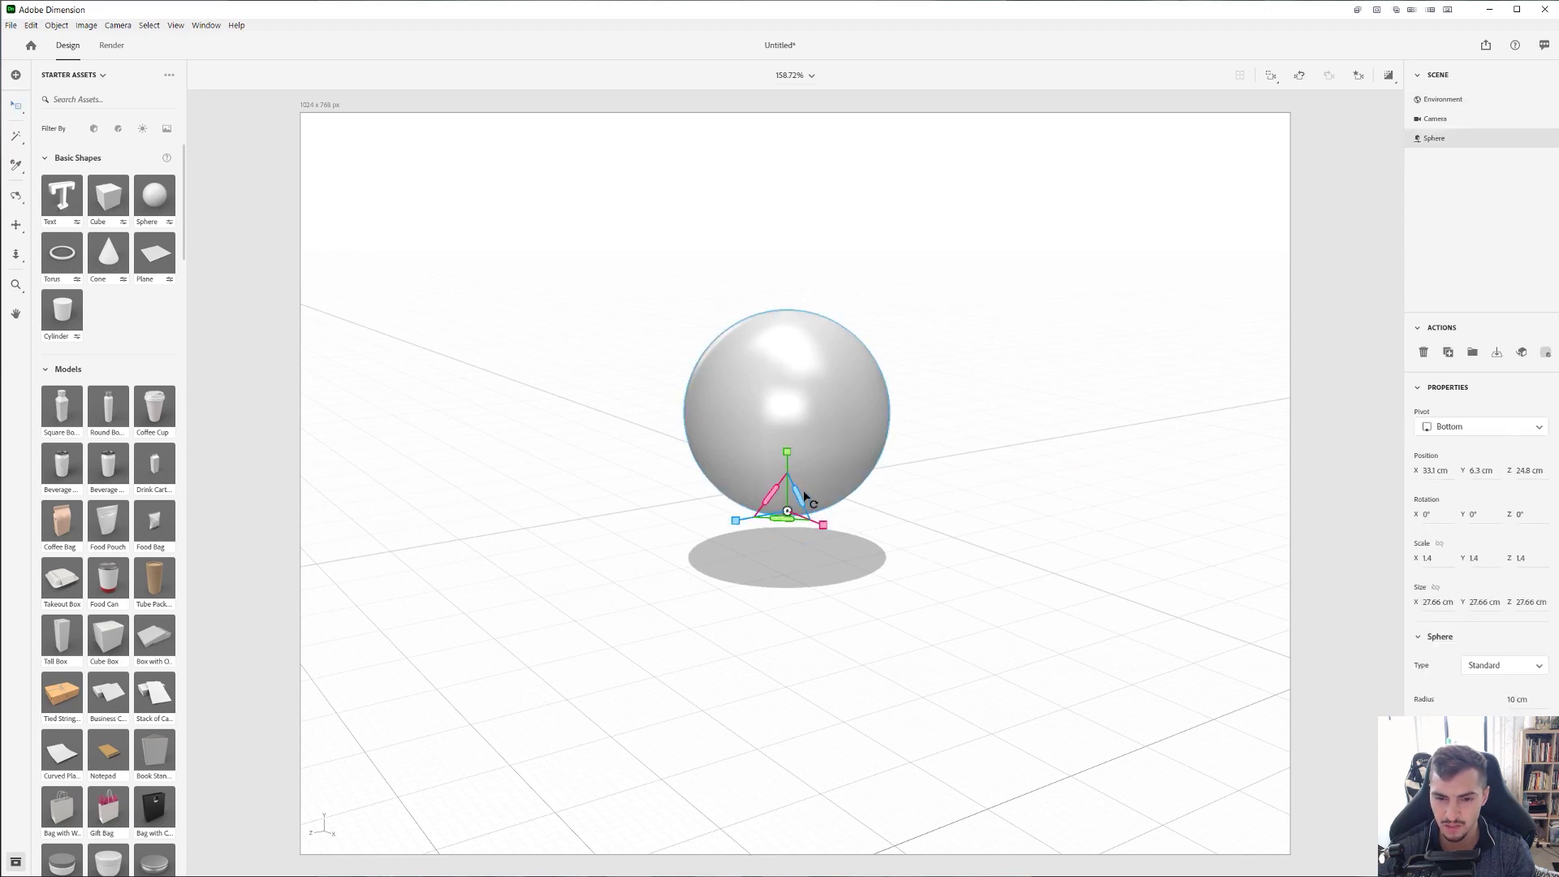
{"action": "key", "text": "v"}
{"action": "key", "text": "s"}
{"action": "mouse_move", "coordinate": [798, 490]}
{"action": "left_mouse_down"}
{"action": "mouse_move", "coordinate": [828, 467]}
{"action": "mouse_move", "coordinate": [772, 497]}
{"action": "mouse_move", "coordinate": [800, 481]}
{"action": "left_mouse_up"}
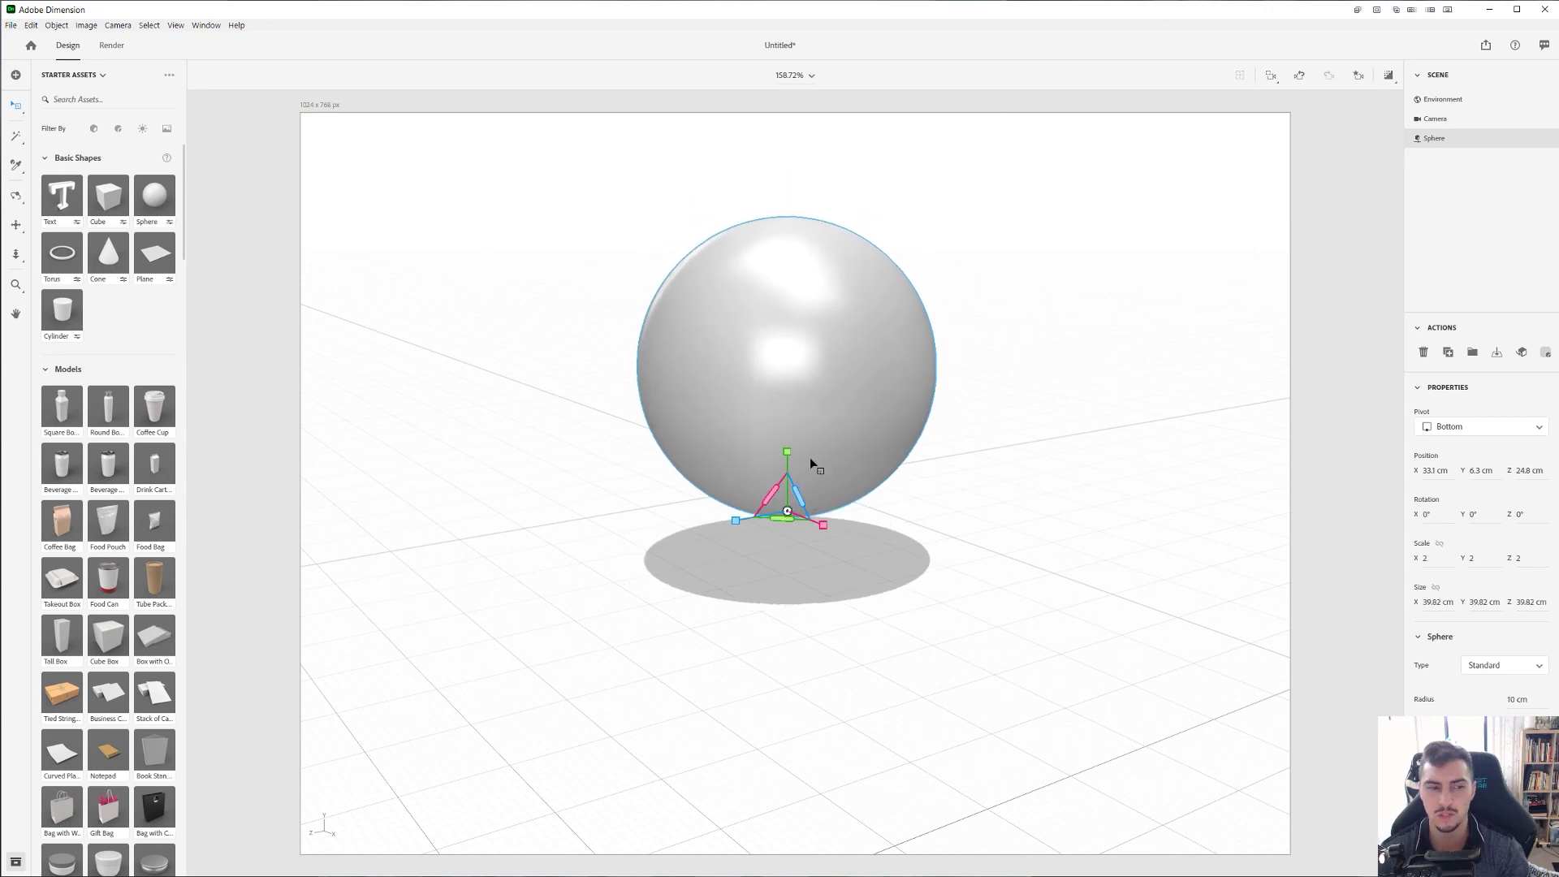
{"action": "left_click_drag", "start_coordinate": [855, 362], "coordinate": [865, 289]}
- Inspect the sphere from different camera angles and distances, ending with it large and centred above the ground plane
{"action": "key", "text": "v"}
{"action": "key", "text": "1"}
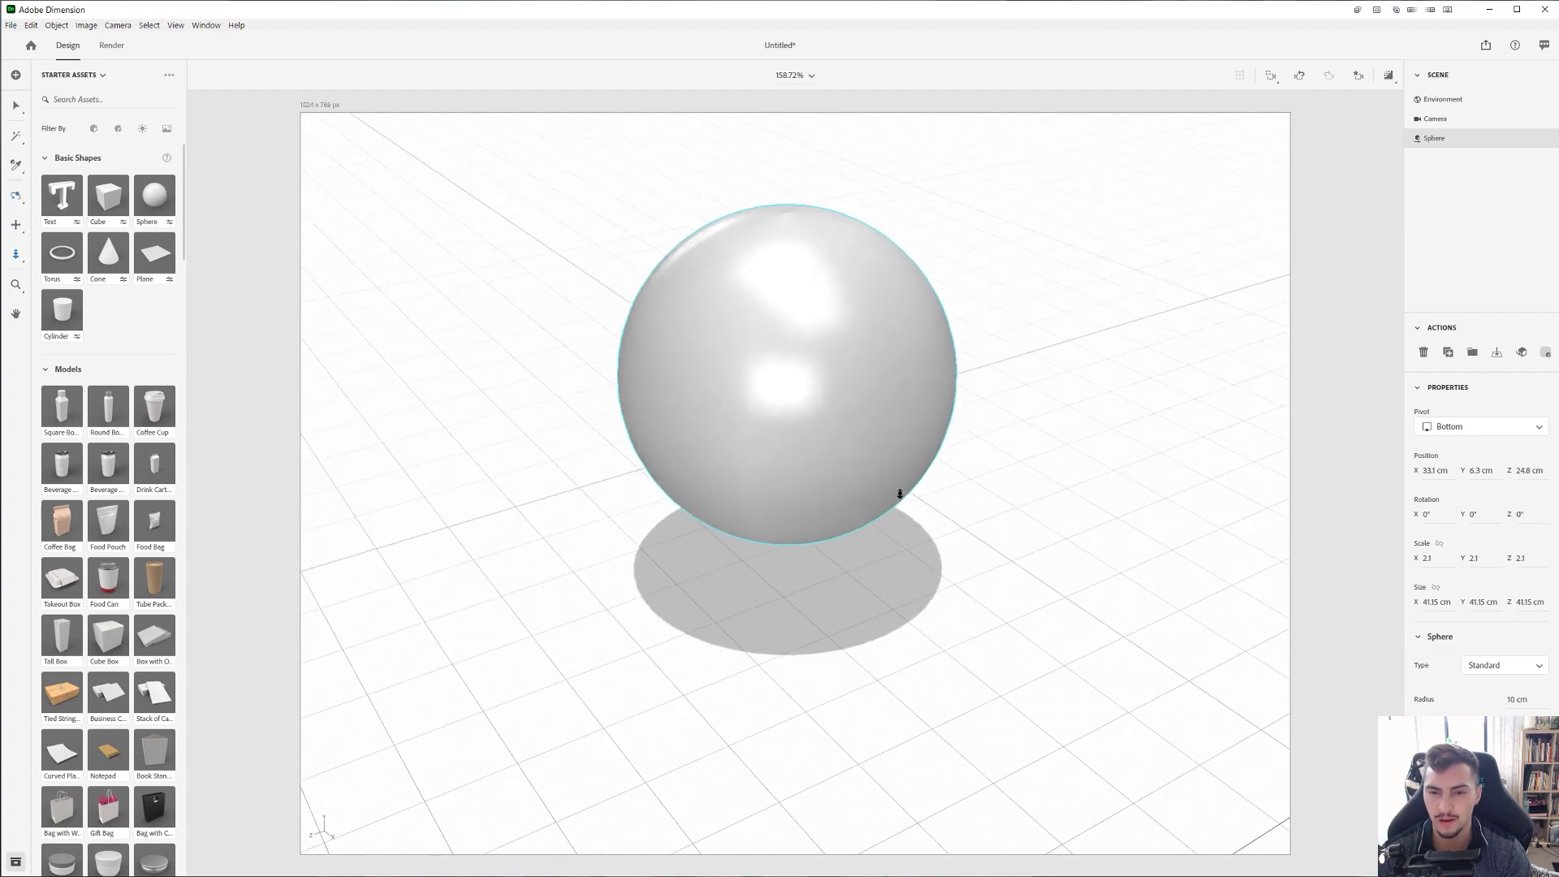
{"action": "right_click_drag", "start_coordinate": [899, 494], "coordinate": [877, 460]}
{"action": "middle_click_drag", "start_coordinate": [876, 457], "coordinate": [857, 402]}
{"action": "left_click_drag", "start_coordinate": [856, 401], "coordinate": [971, 386]}
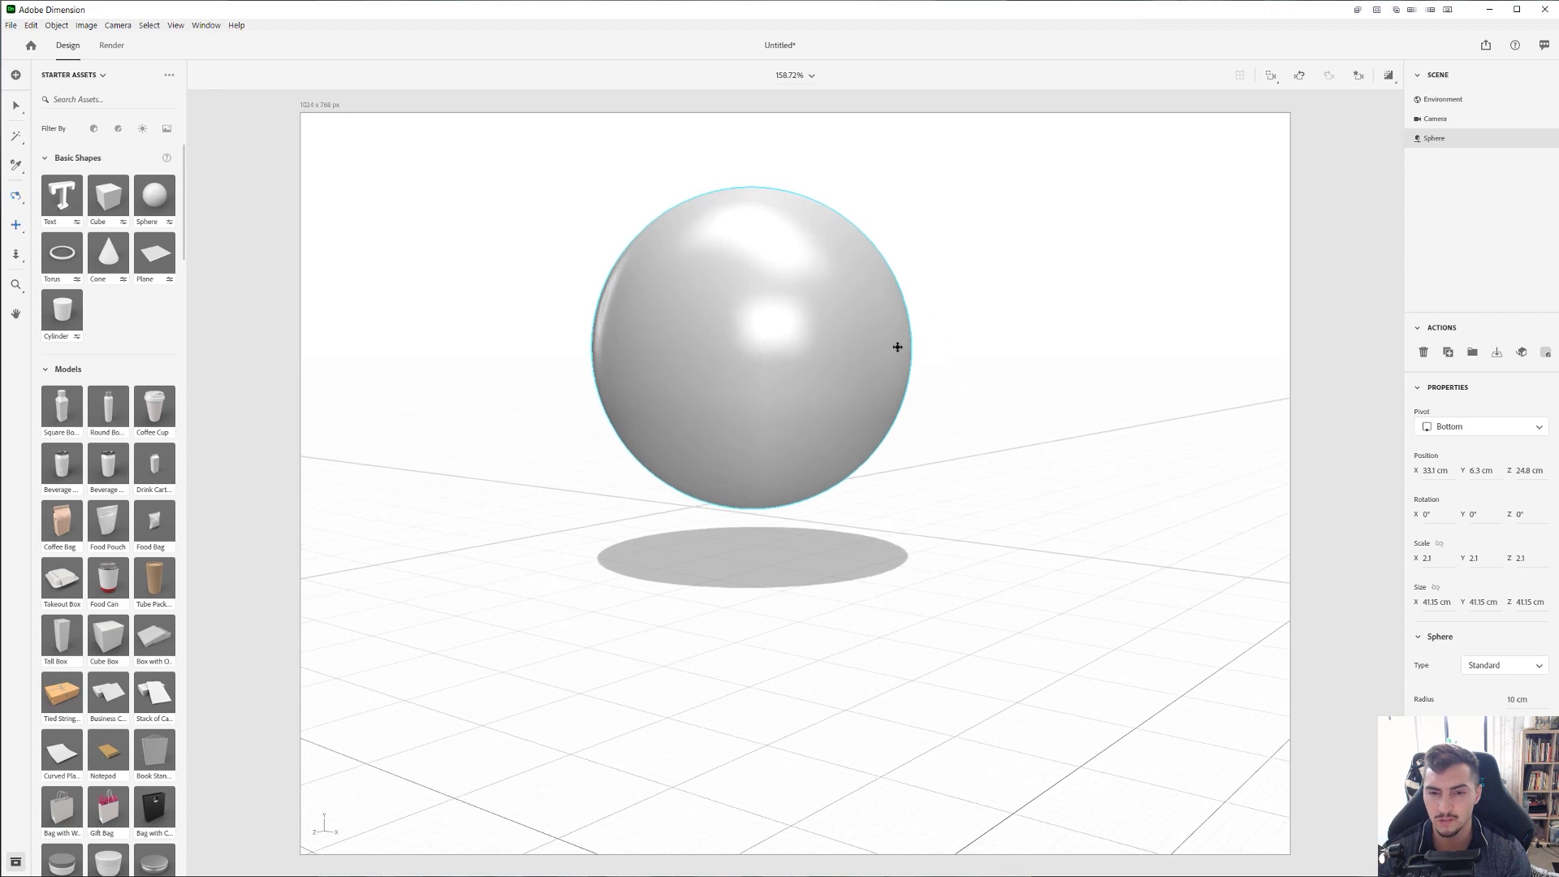
{"action": "mouse_move", "coordinate": [897, 353]}
{"action": "left_mouse_down"}
{"action": "mouse_move", "coordinate": [921, 379]}
{"action": "mouse_move", "coordinate": [929, 355]}
{"action": "mouse_move", "coordinate": [886, 372]}
{"action": "left_mouse_up"}
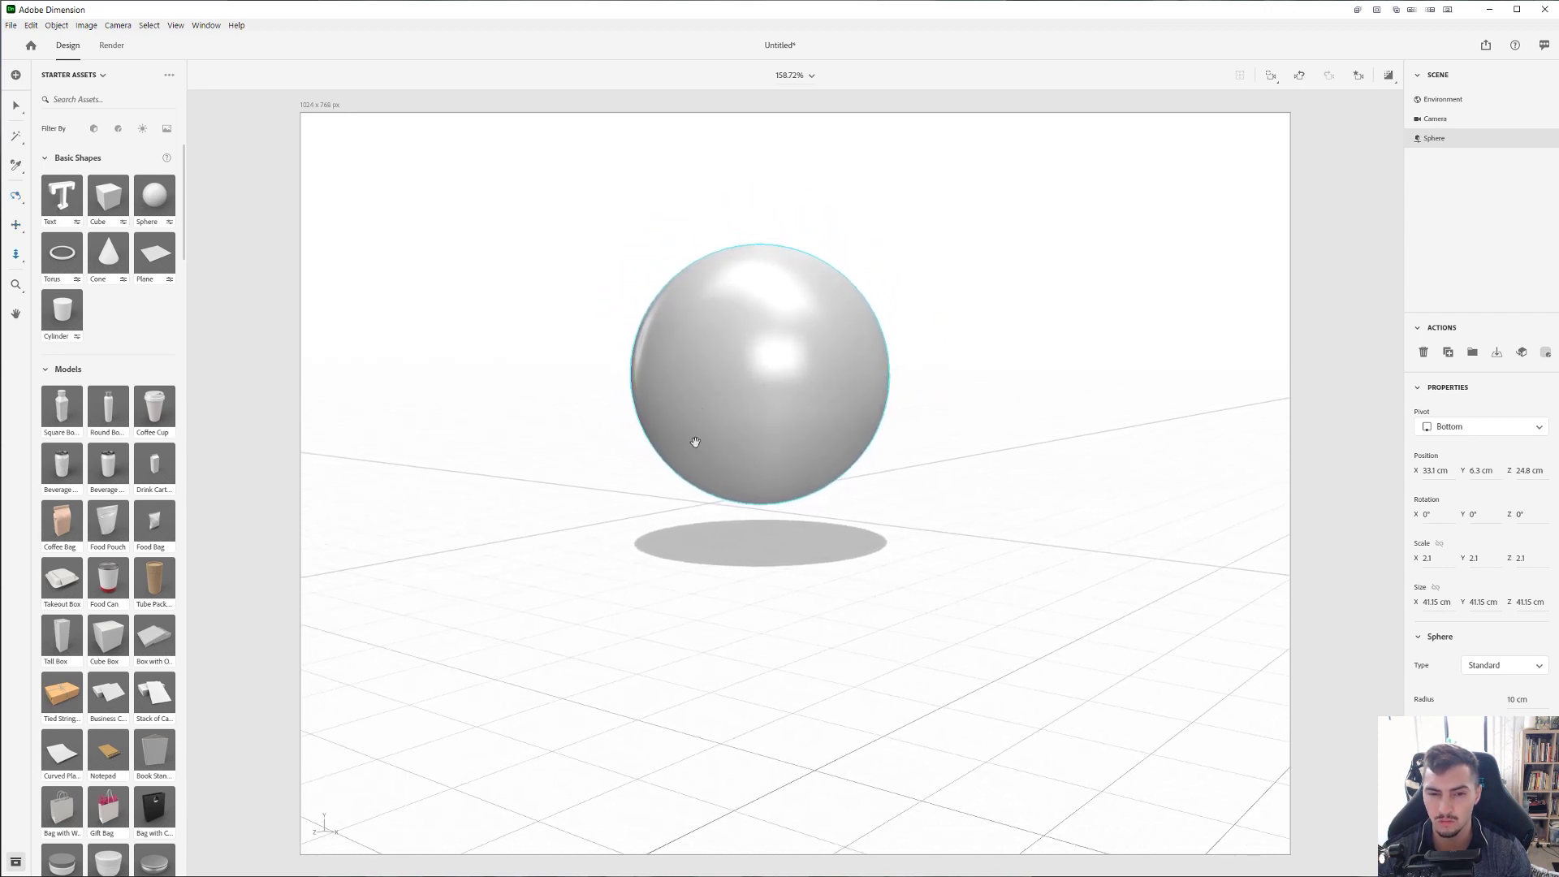
{"action": "key", "text": "v"}
{"action": "left_click", "coordinate": [581, 367]}
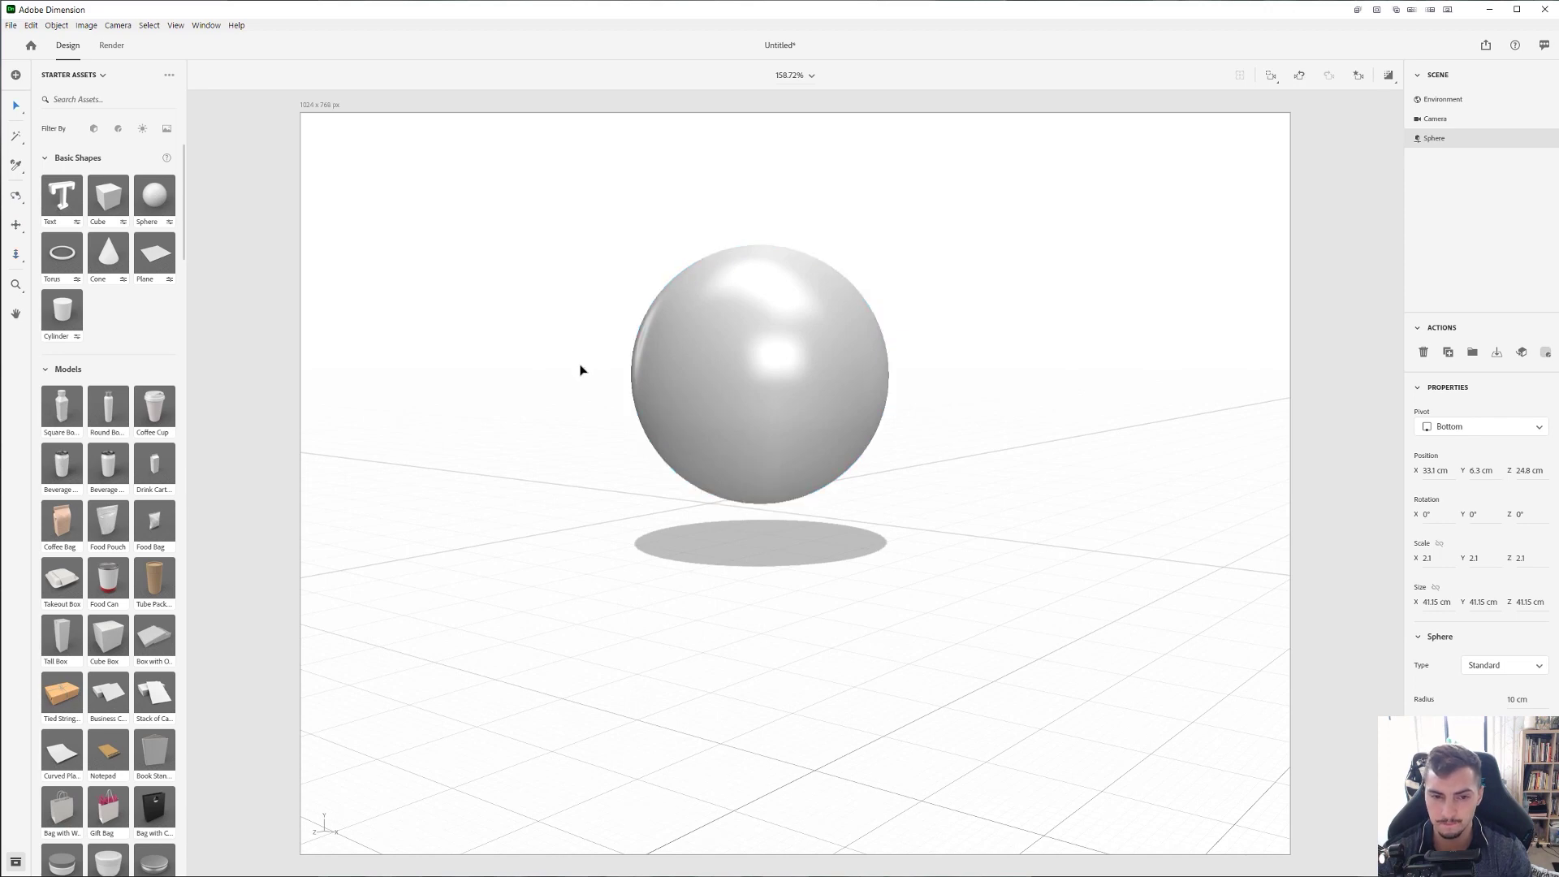
{"action": "left_click_drag", "start_coordinate": [542, 370], "coordinate": [584, 373]}
{"action": "middle_click_drag", "start_coordinate": [568, 367], "coordinate": [606, 369]}
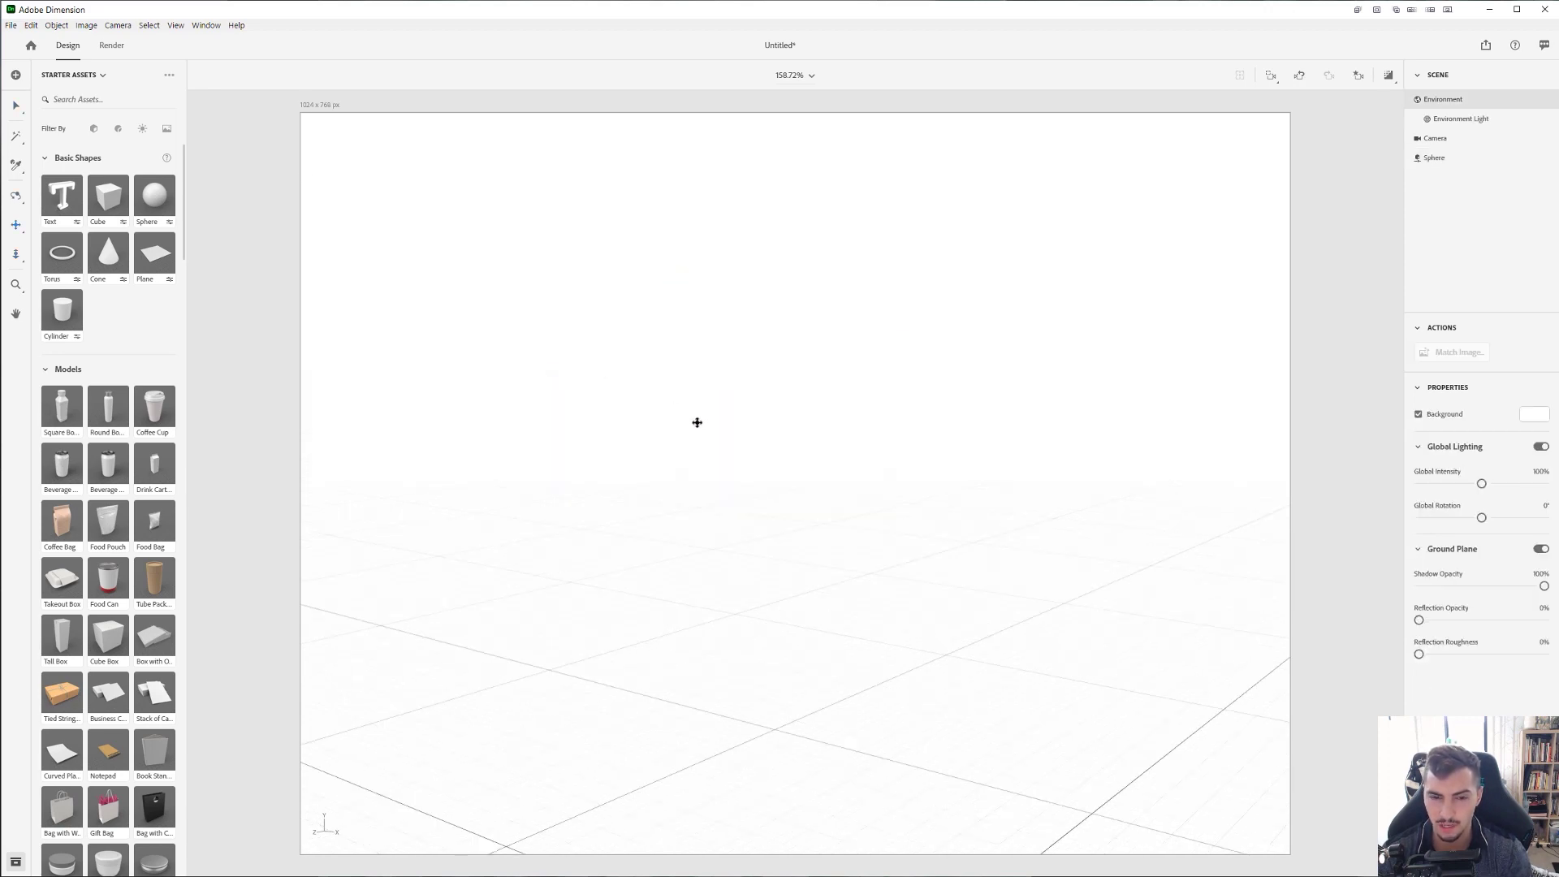
{"action": "scroll", "coordinate": [696, 423], "scroll_direction": "down", "scroll_amount": 5}
{"action": "middle_click_drag", "start_coordinate": [1013, 626], "coordinate": [748, 536]}
{"action": "scroll", "coordinate": [747, 532], "scroll_direction": "up", "scroll_amount": 3}
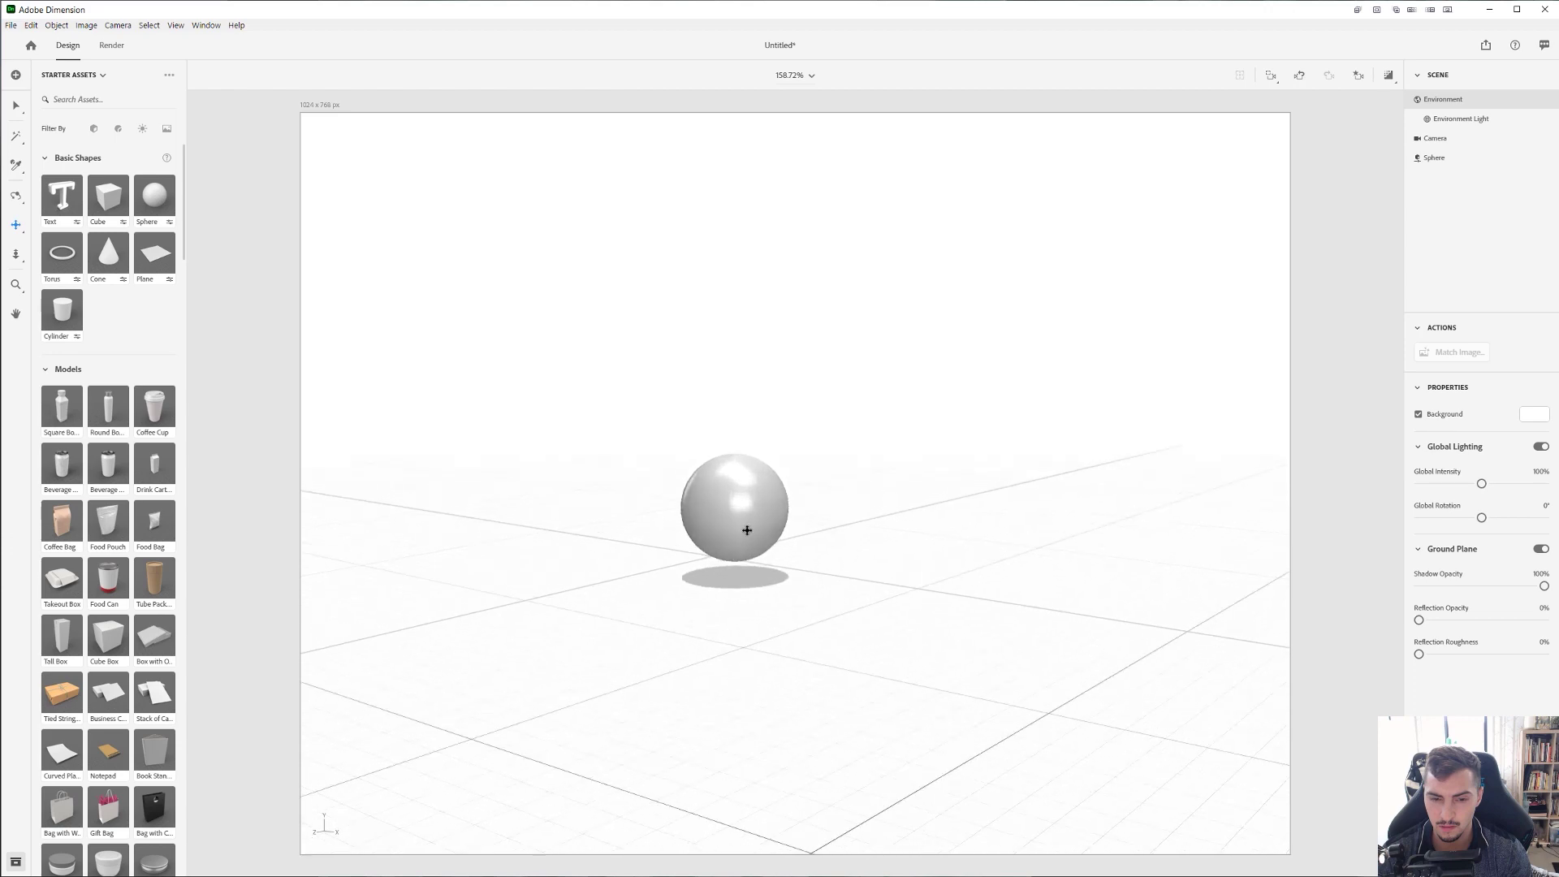
{"action": "scroll", "coordinate": [747, 529], "scroll_direction": "up", "scroll_amount": 10}
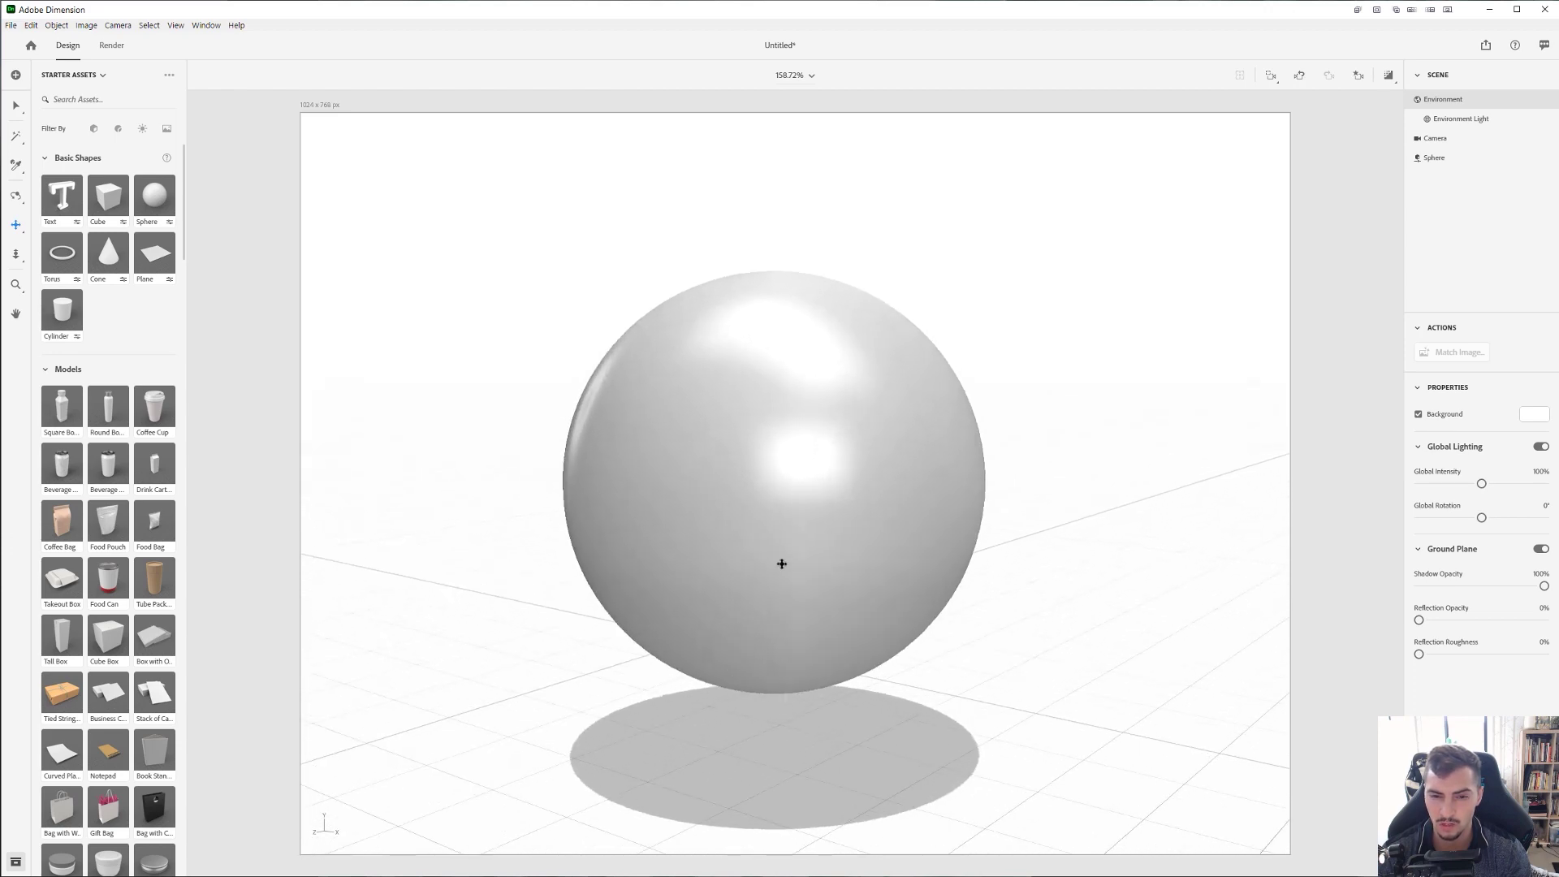
{"action": "middle_click_drag", "start_coordinate": [748, 634], "coordinate": [756, 522]}
{"action": "scroll", "coordinate": [781, 523], "scroll_direction": "down", "scroll_amount": 1}
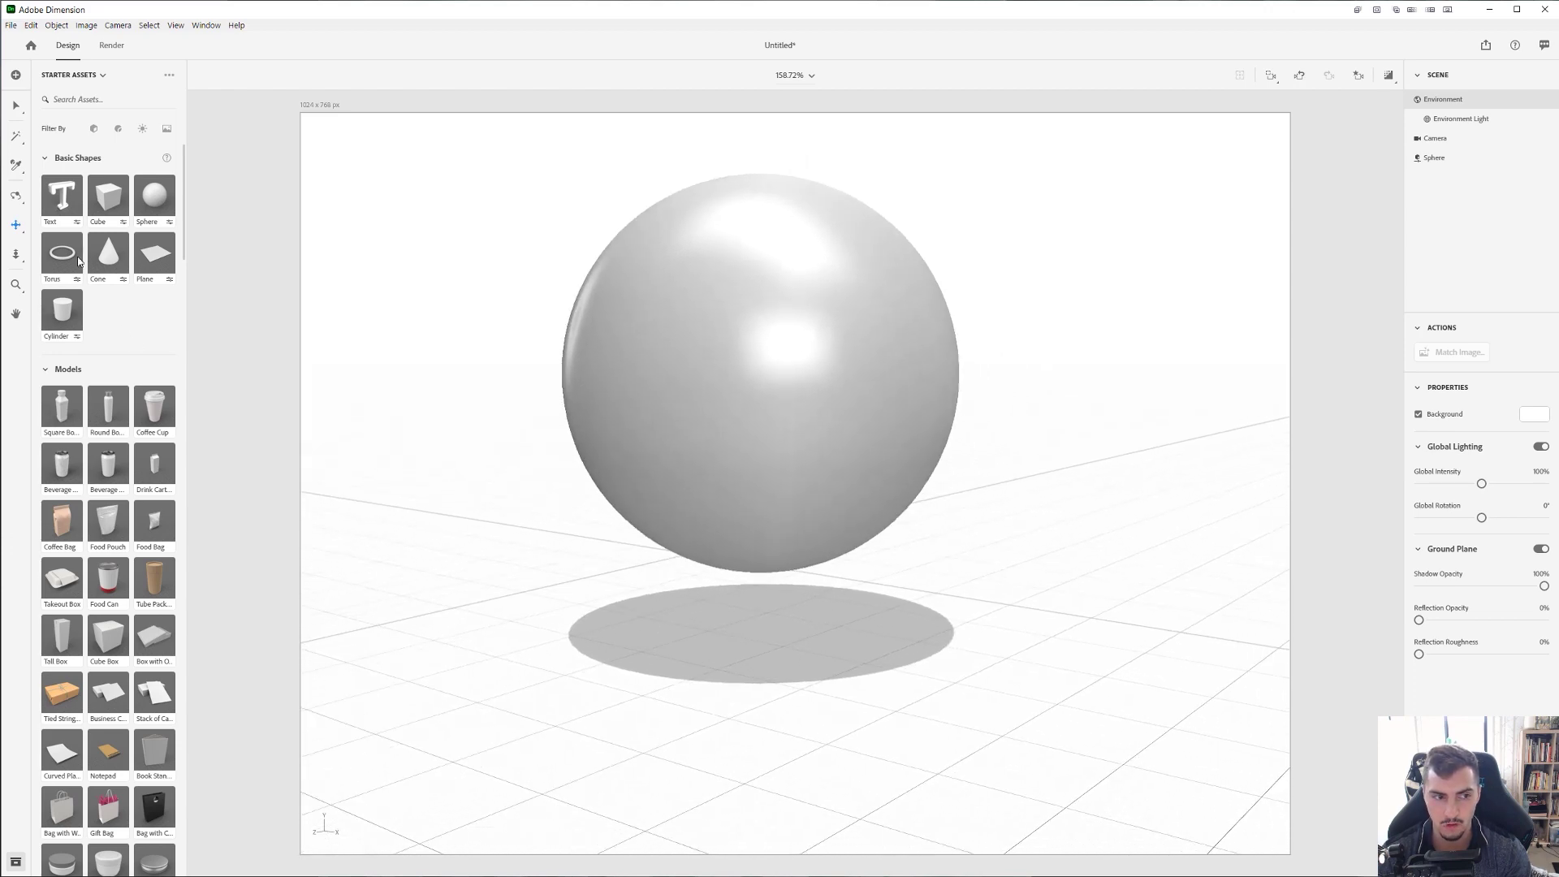
- Place a torus on the ground beneath the sphere at about X 39.7, Z 33.4 cm, scaled uniformly to about 1.2
{"action": "left_click_drag", "start_coordinate": [79, 260], "coordinate": [834, 655]}
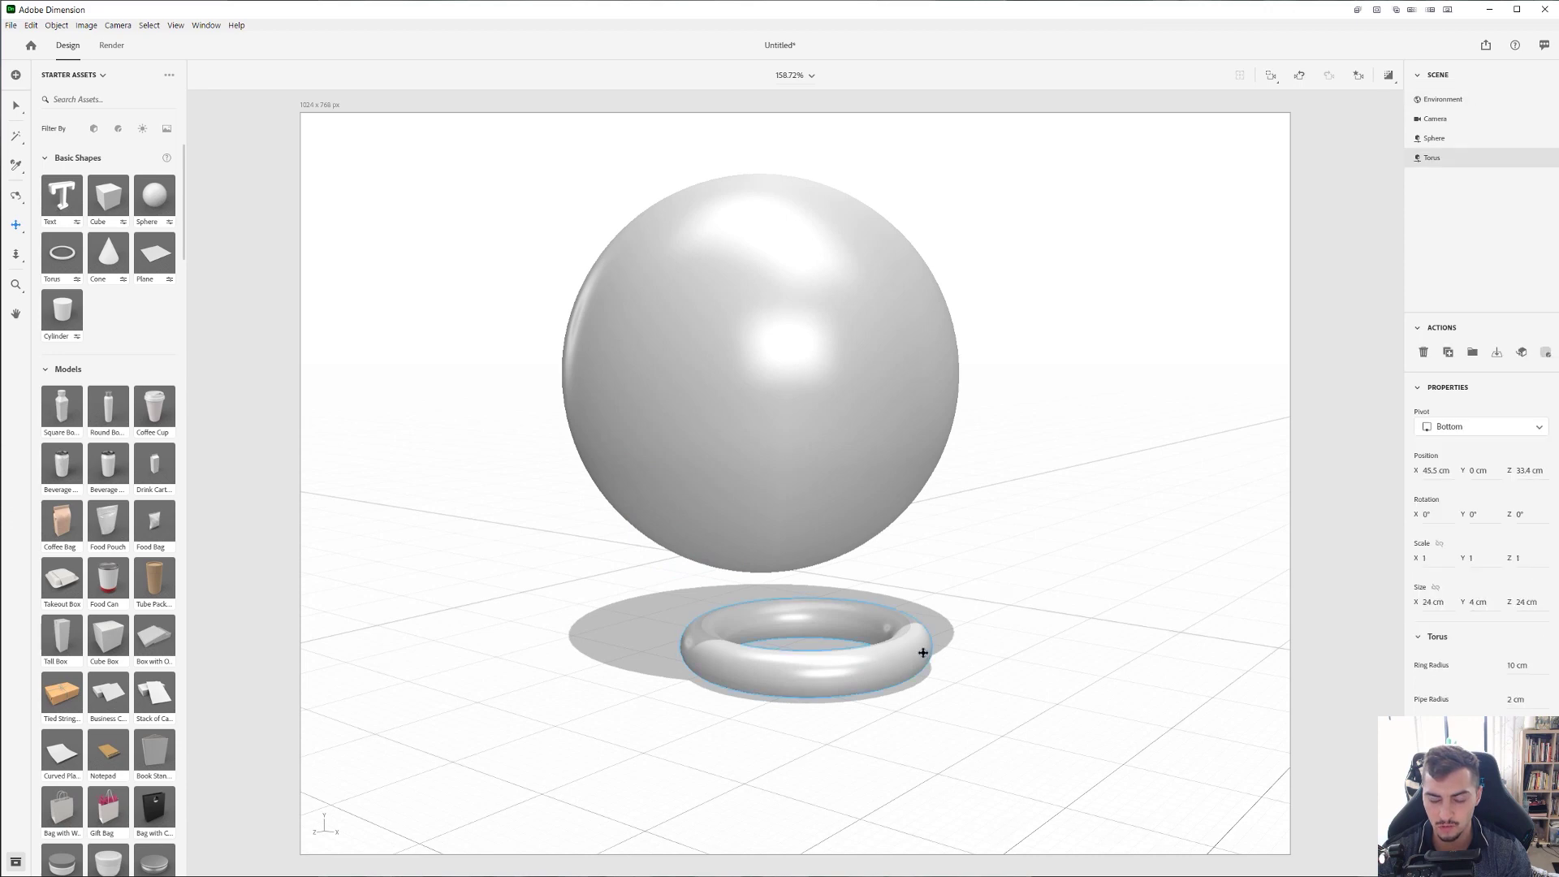
{"action": "middle_click_drag", "start_coordinate": [914, 667], "coordinate": [877, 670]}
{"action": "key", "text": "v"}
{"action": "left_click_drag", "start_coordinate": [826, 668], "coordinate": [812, 640]}
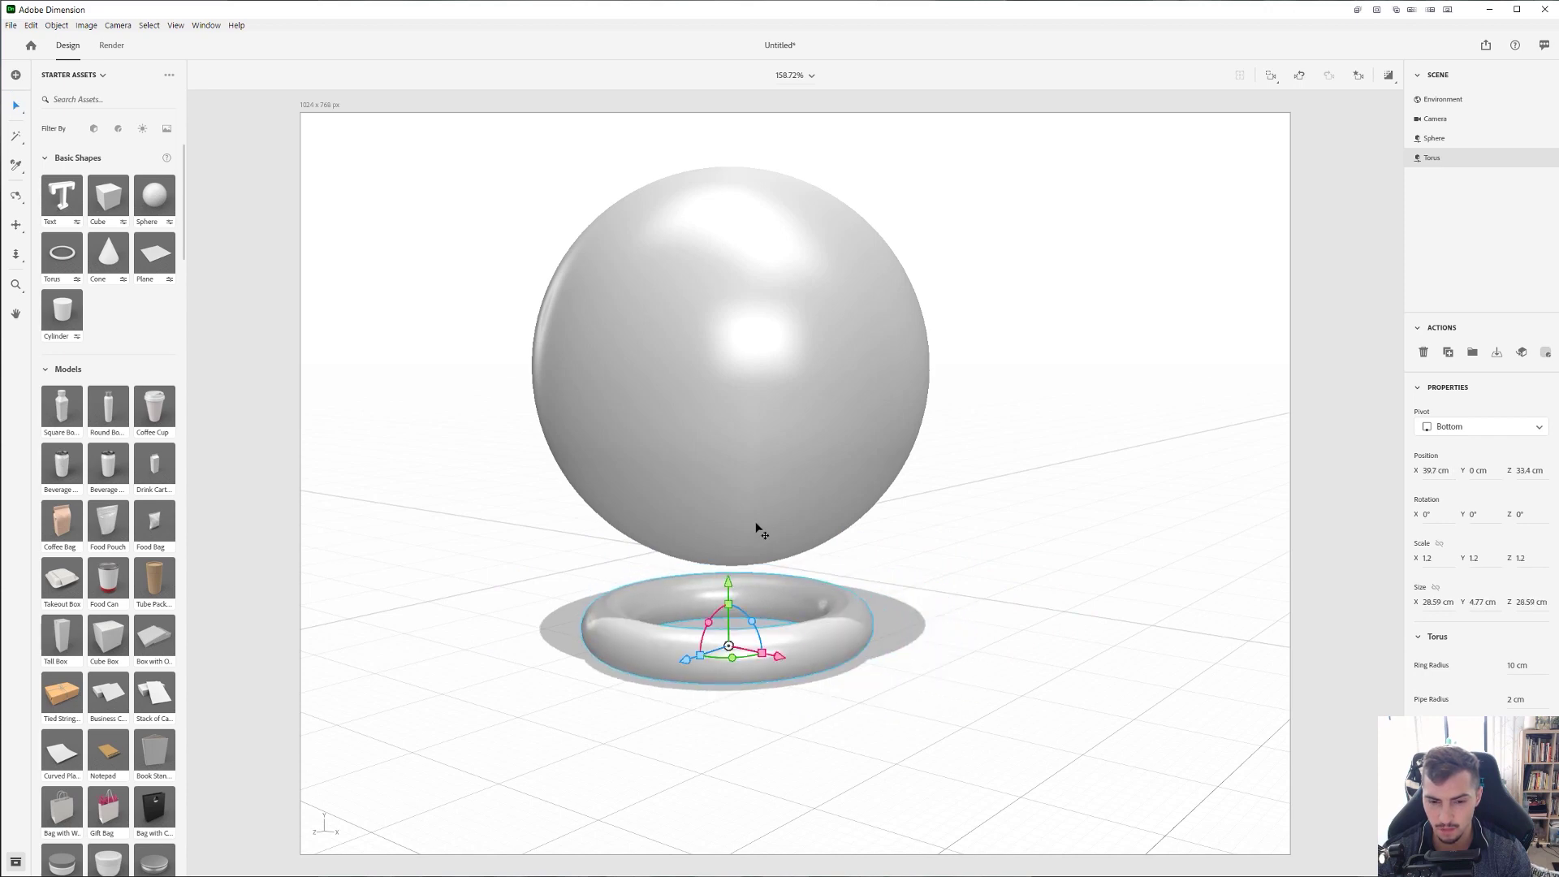
- Raise the sphere higher above the torus, to a Y position of about 12.1 cm
{"action": "left_click", "coordinate": [756, 527]}
{"action": "left_click_drag", "start_coordinate": [734, 497], "coordinate": [734, 435]}
- Frame the whole sphere and torus in the camera and save that view as a camera bookmark
{"action": "key", "text": "3"}
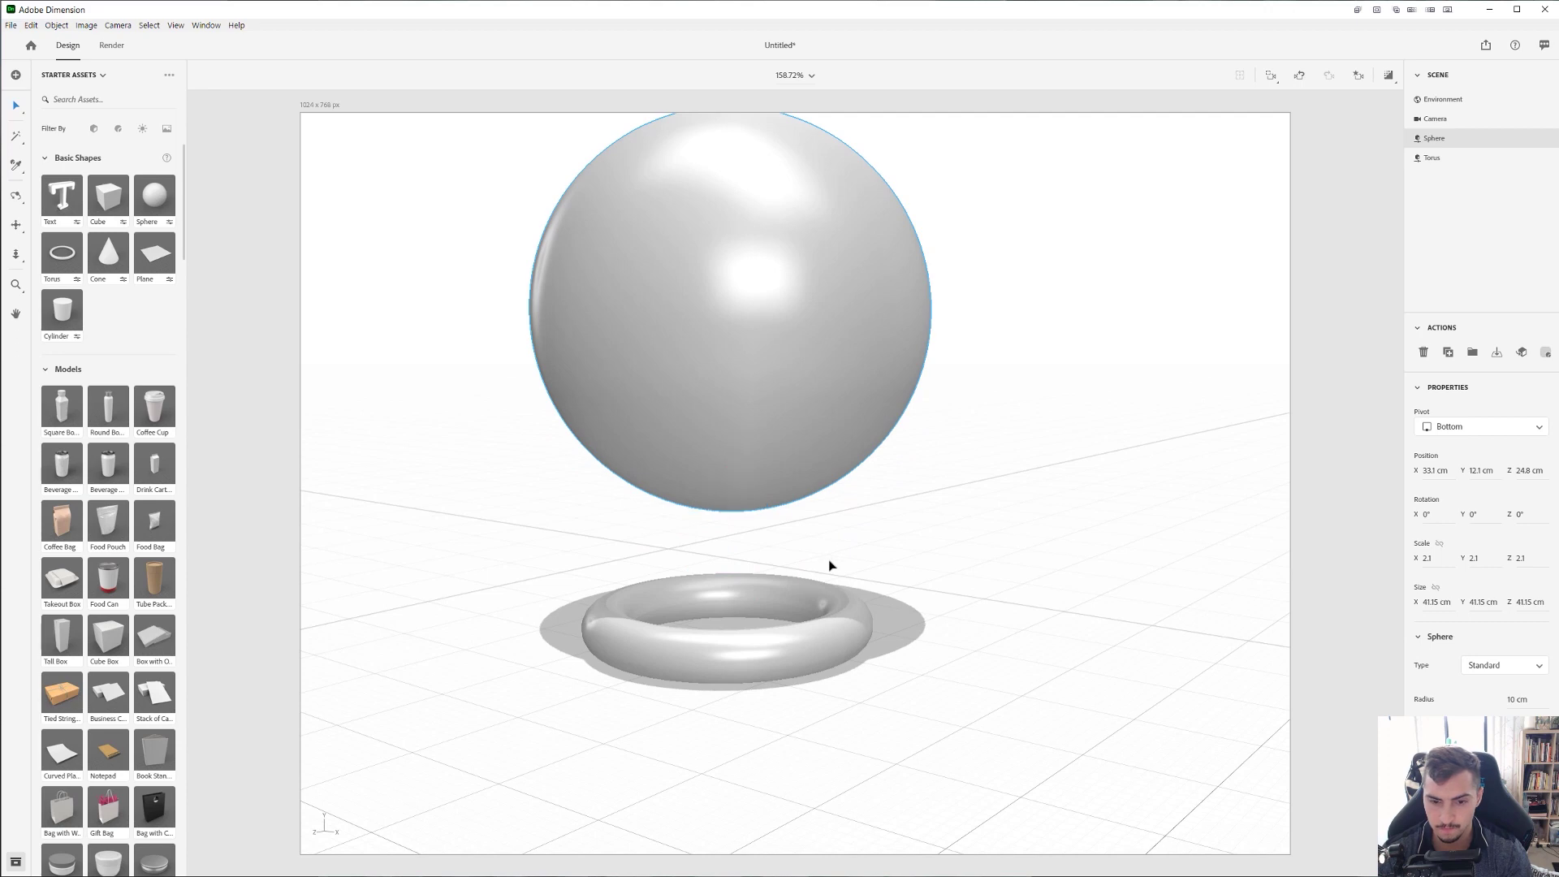
{"action": "mouse_move", "coordinate": [829, 559]}
{"action": "left_mouse_down"}
{"action": "mouse_move", "coordinate": [821, 668]}
{"action": "mouse_move", "coordinate": [811, 547]}
{"action": "mouse_move", "coordinate": [814, 575]}
{"action": "left_mouse_up"}
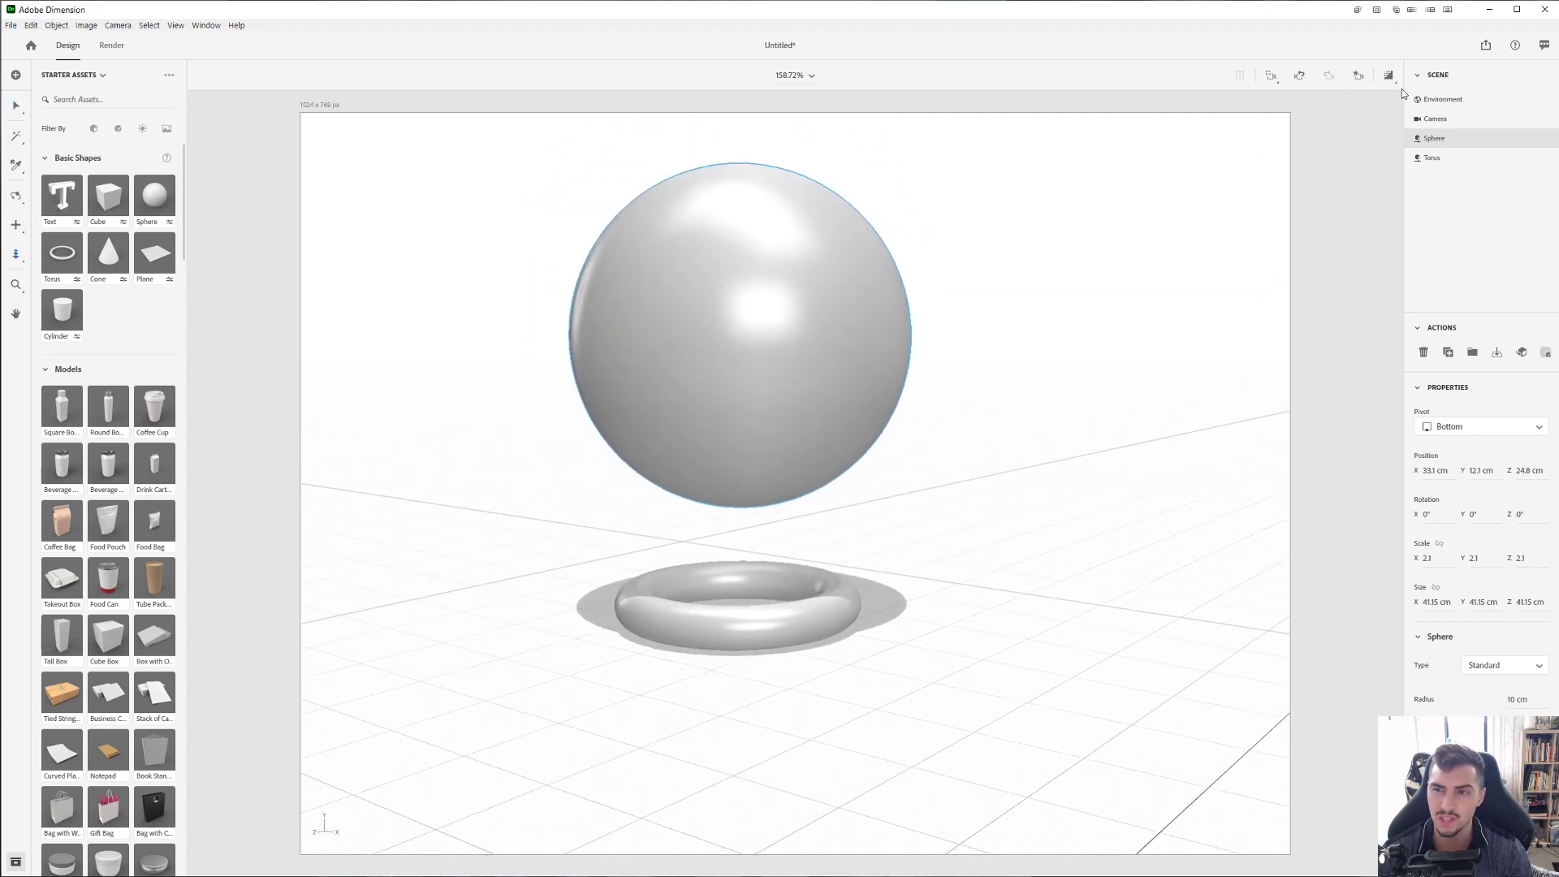
{"action": "left_click", "coordinate": [1358, 76]}
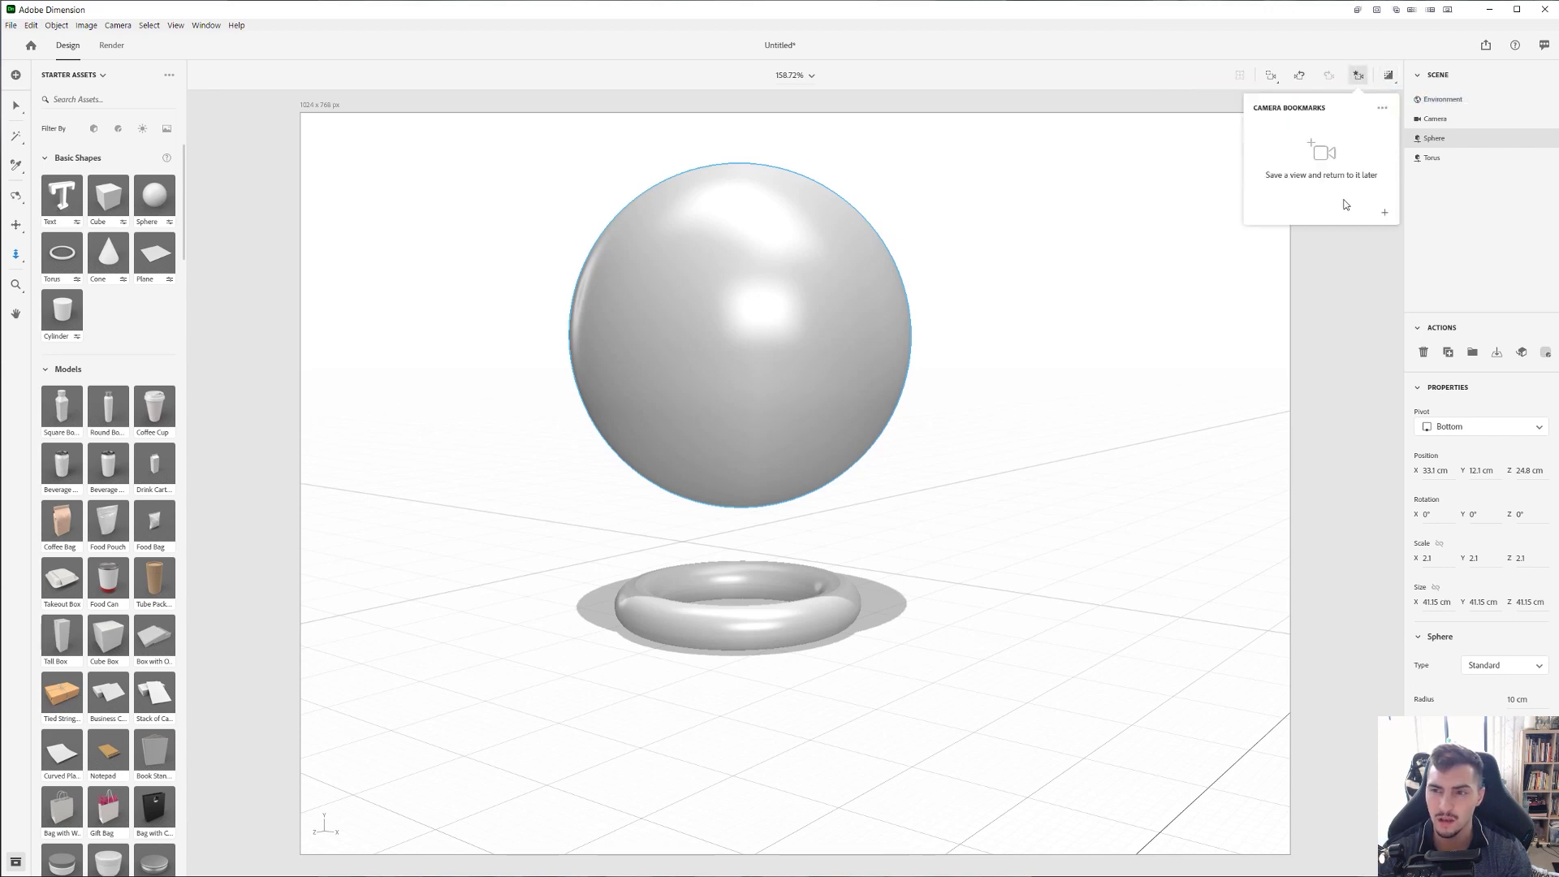
{"action": "left_click", "coordinate": [1386, 215]}
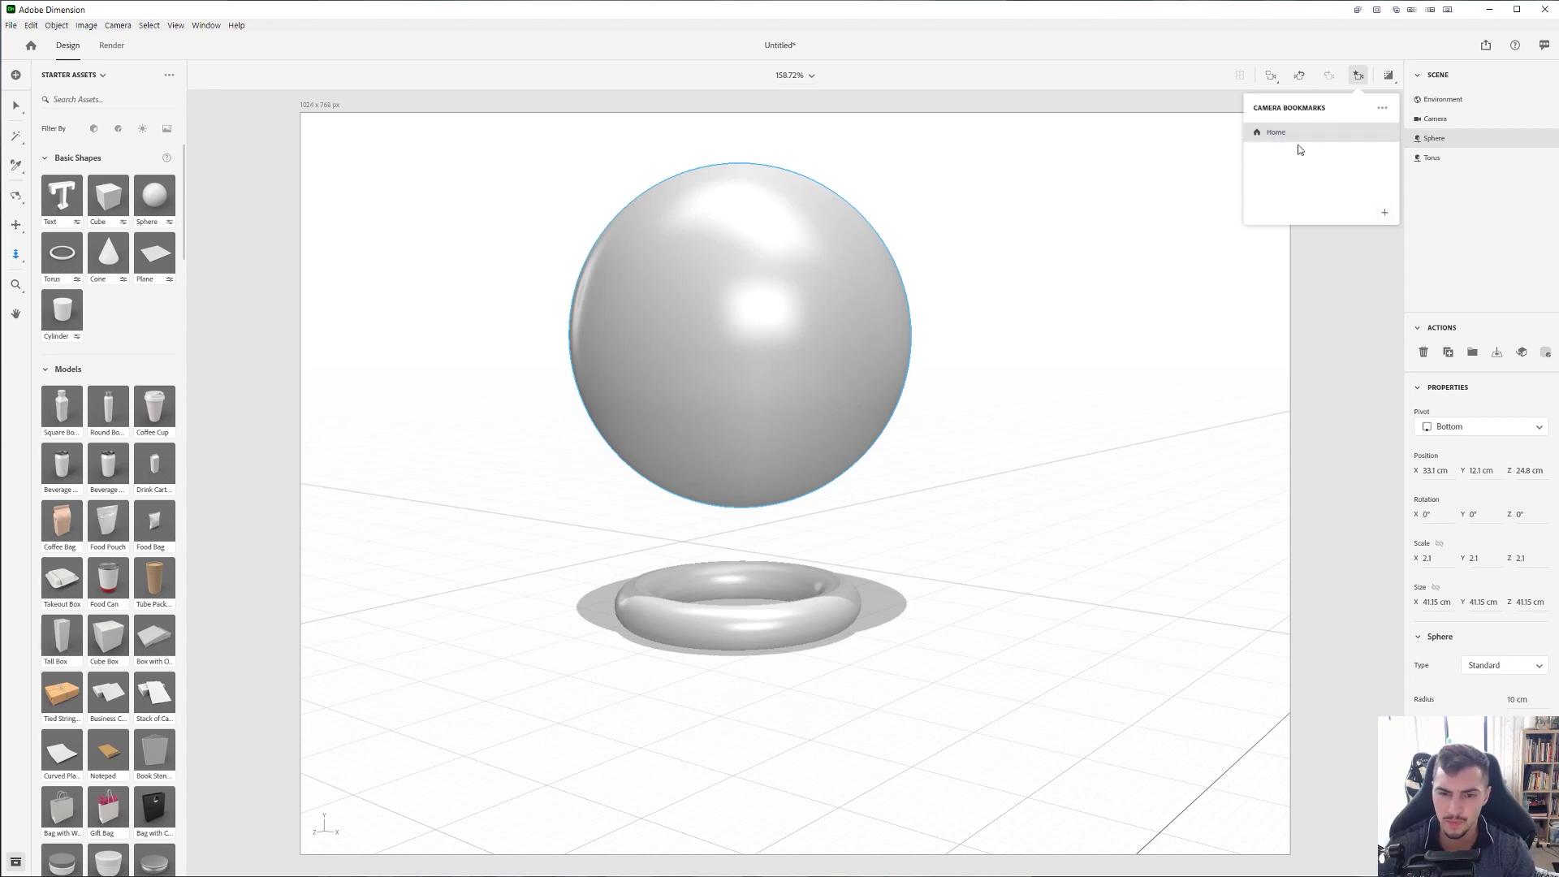
- Orbit the camera to look down on the sphere and torus from above and save that view as a new camera bookmark
{"action": "left_click", "coordinate": [830, 409]}
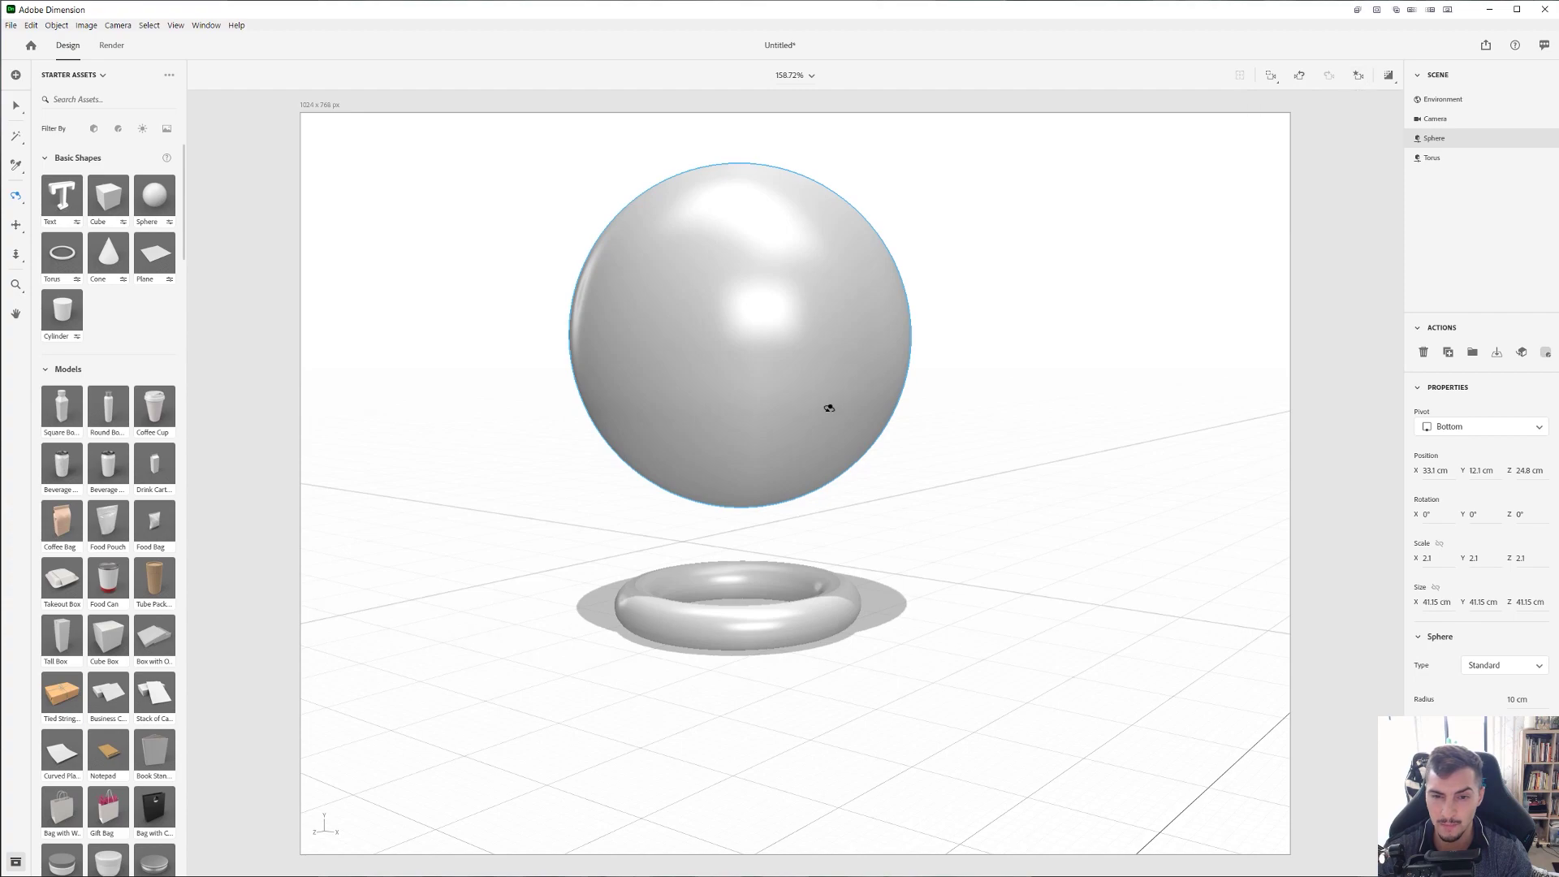
{"action": "left_click_drag", "start_coordinate": [828, 407], "coordinate": [803, 538]}
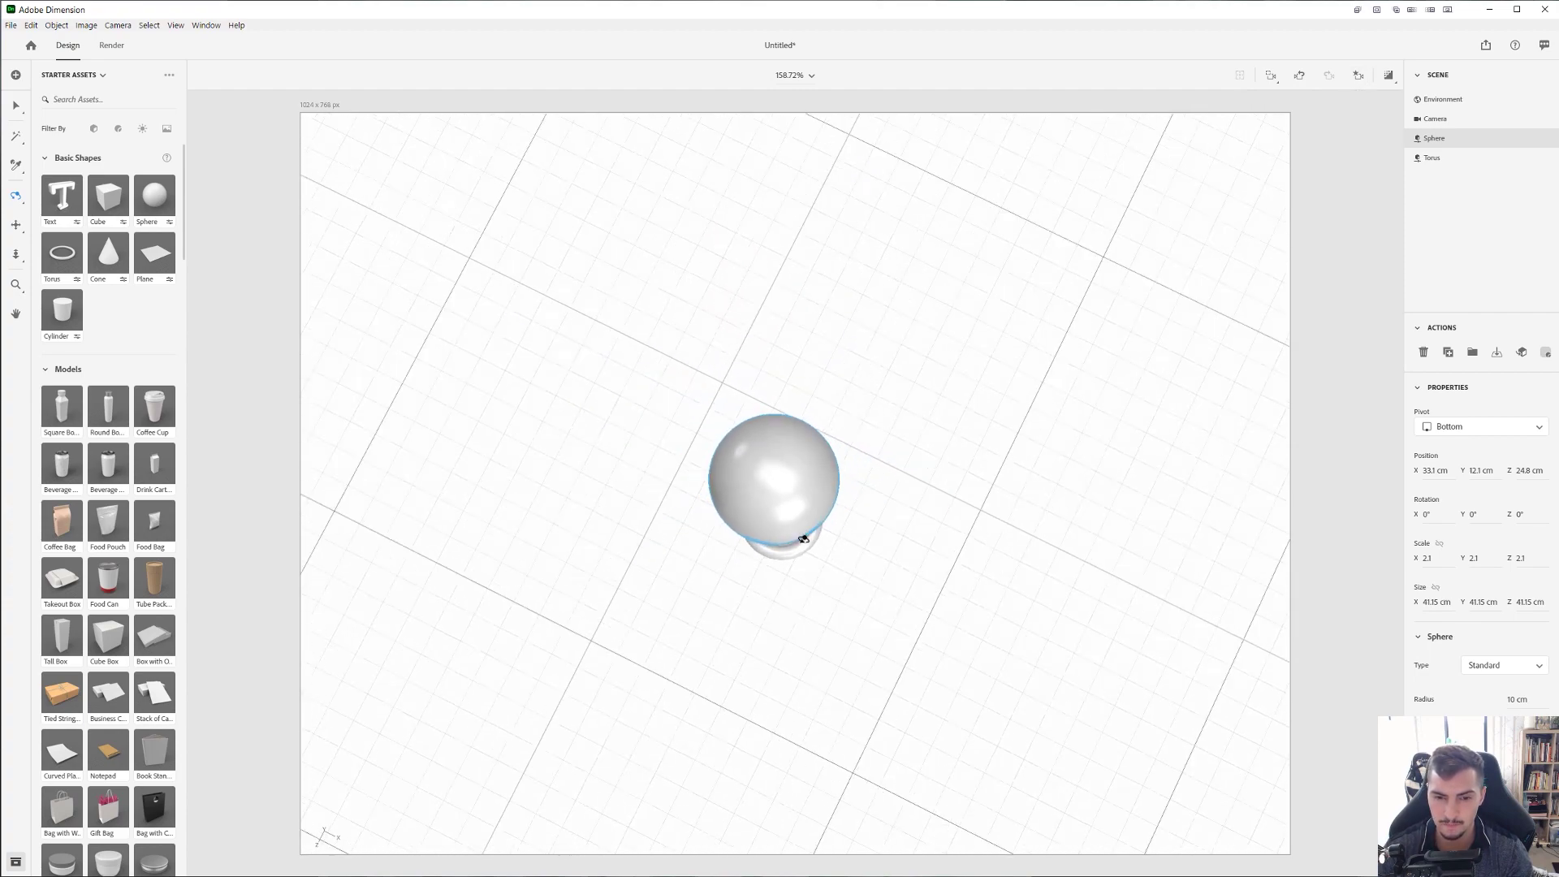
{"action": "left_click_drag", "start_coordinate": [803, 539], "coordinate": [904, 393]}
{"action": "left_click", "coordinate": [1360, 75]}
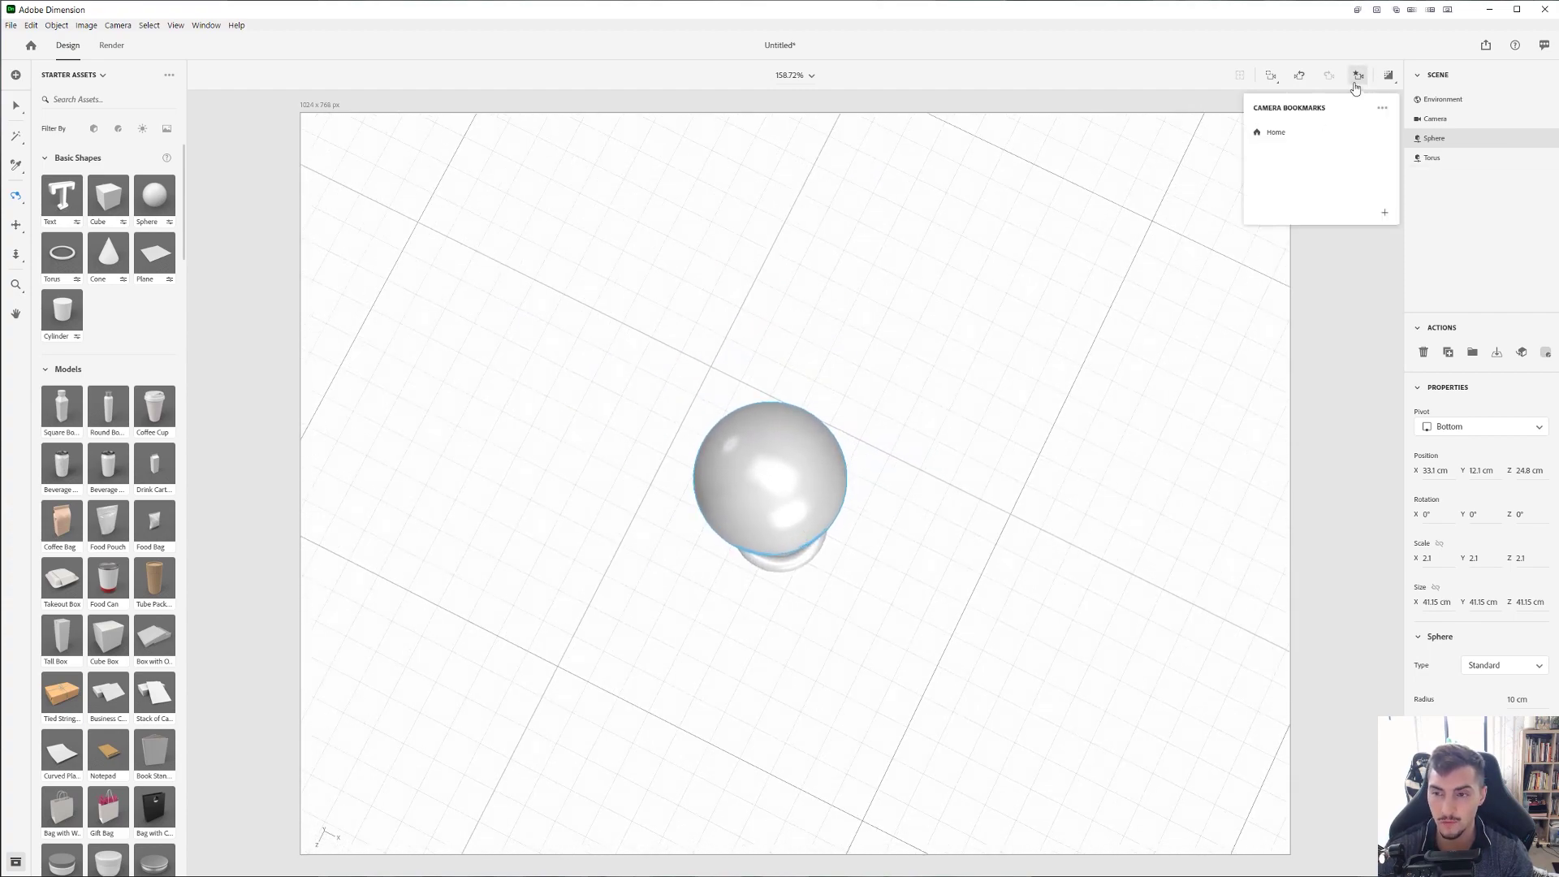
{"action": "left_click", "coordinate": [1384, 213]}
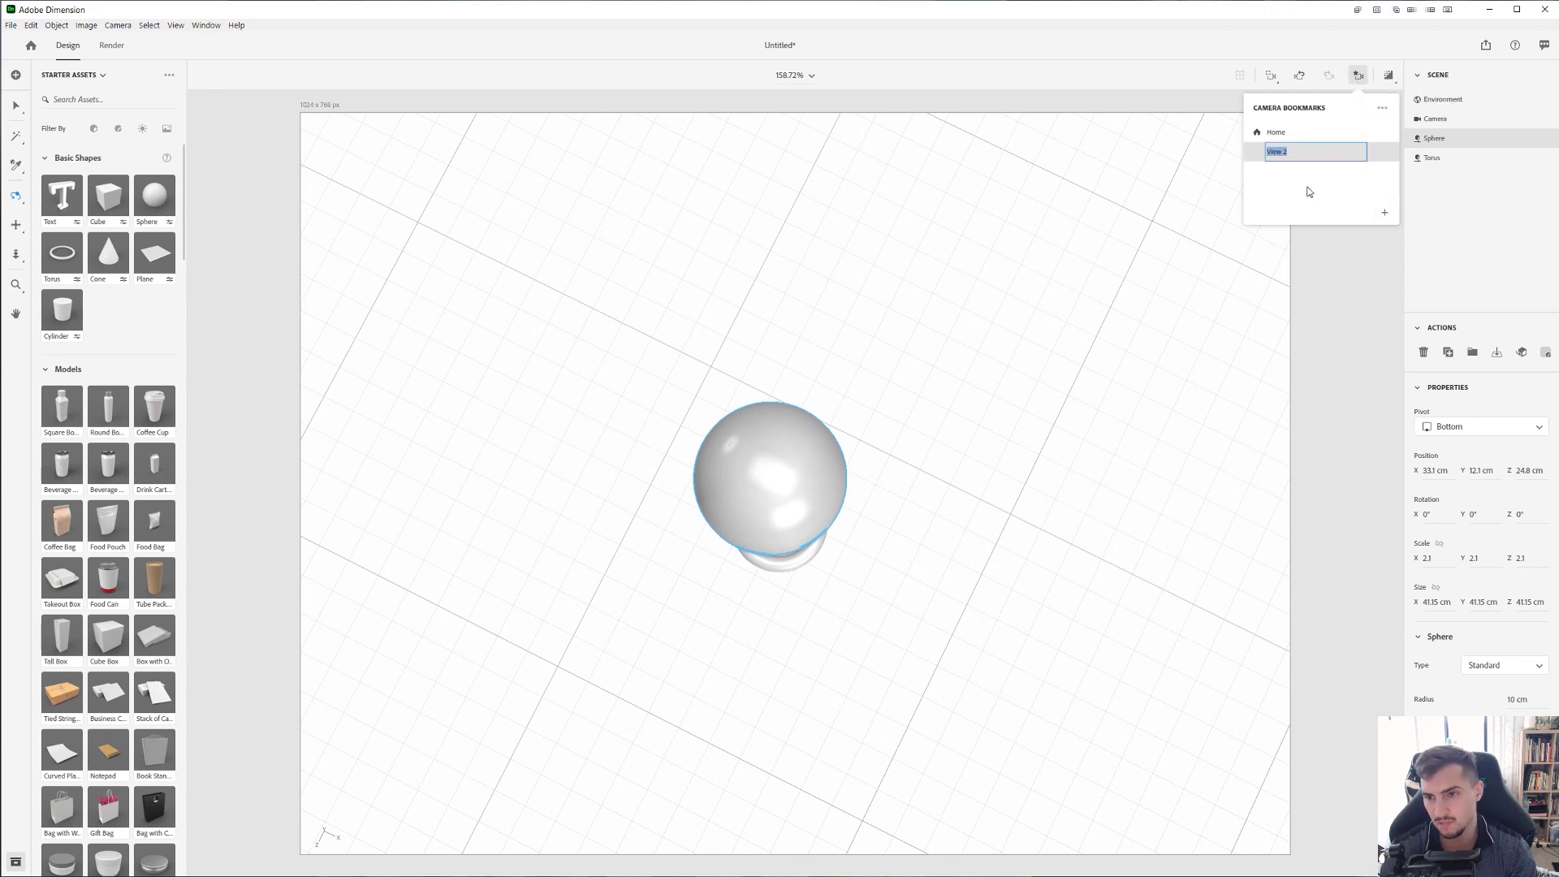
{"action": "key", "text": "Return"}
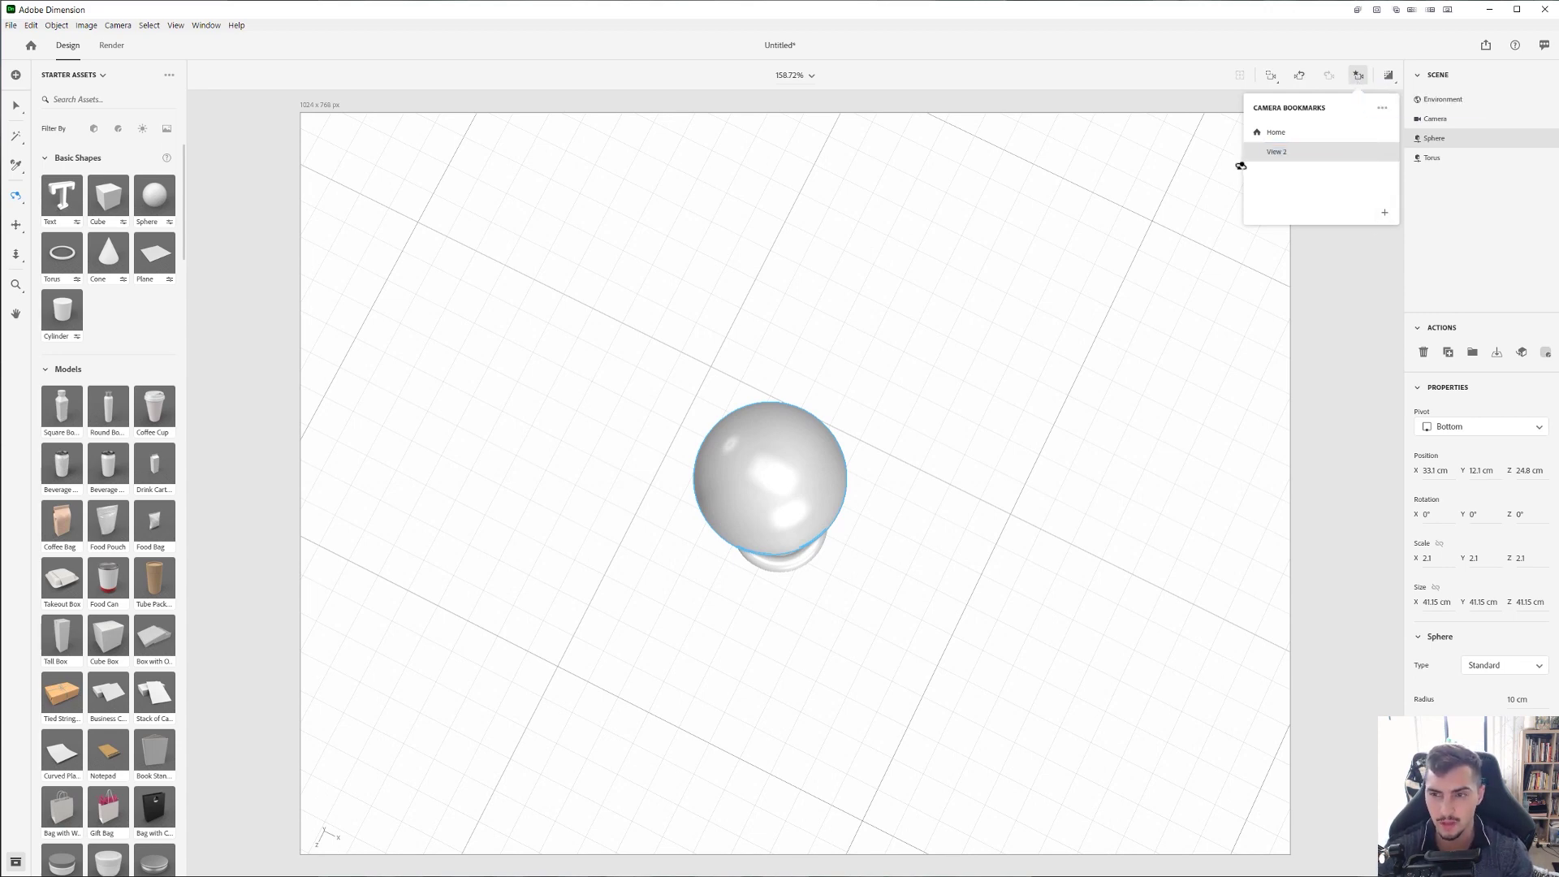
- Switch back and forth between the home view and the saved overhead bookmark, finishing on the home view
{"action": "left_click", "coordinate": [1275, 133]}
{"action": "left_click", "coordinate": [1273, 152]}
{"action": "left_click", "coordinate": [1283, 134]}
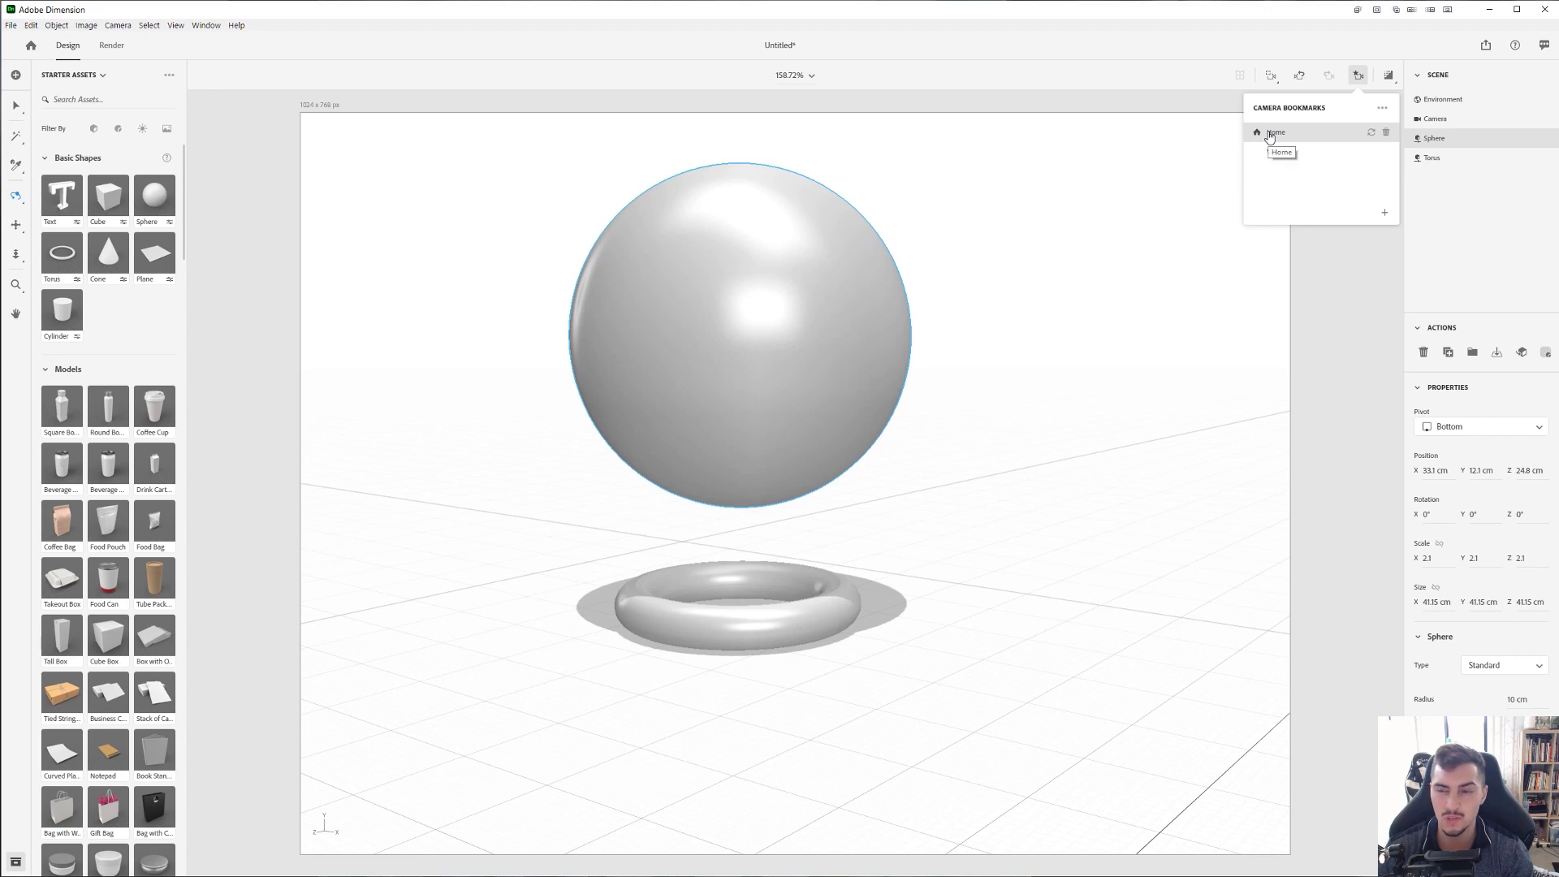
{"action": "left_click", "coordinate": [1273, 152]}
{"action": "left_click", "coordinate": [1382, 108]}
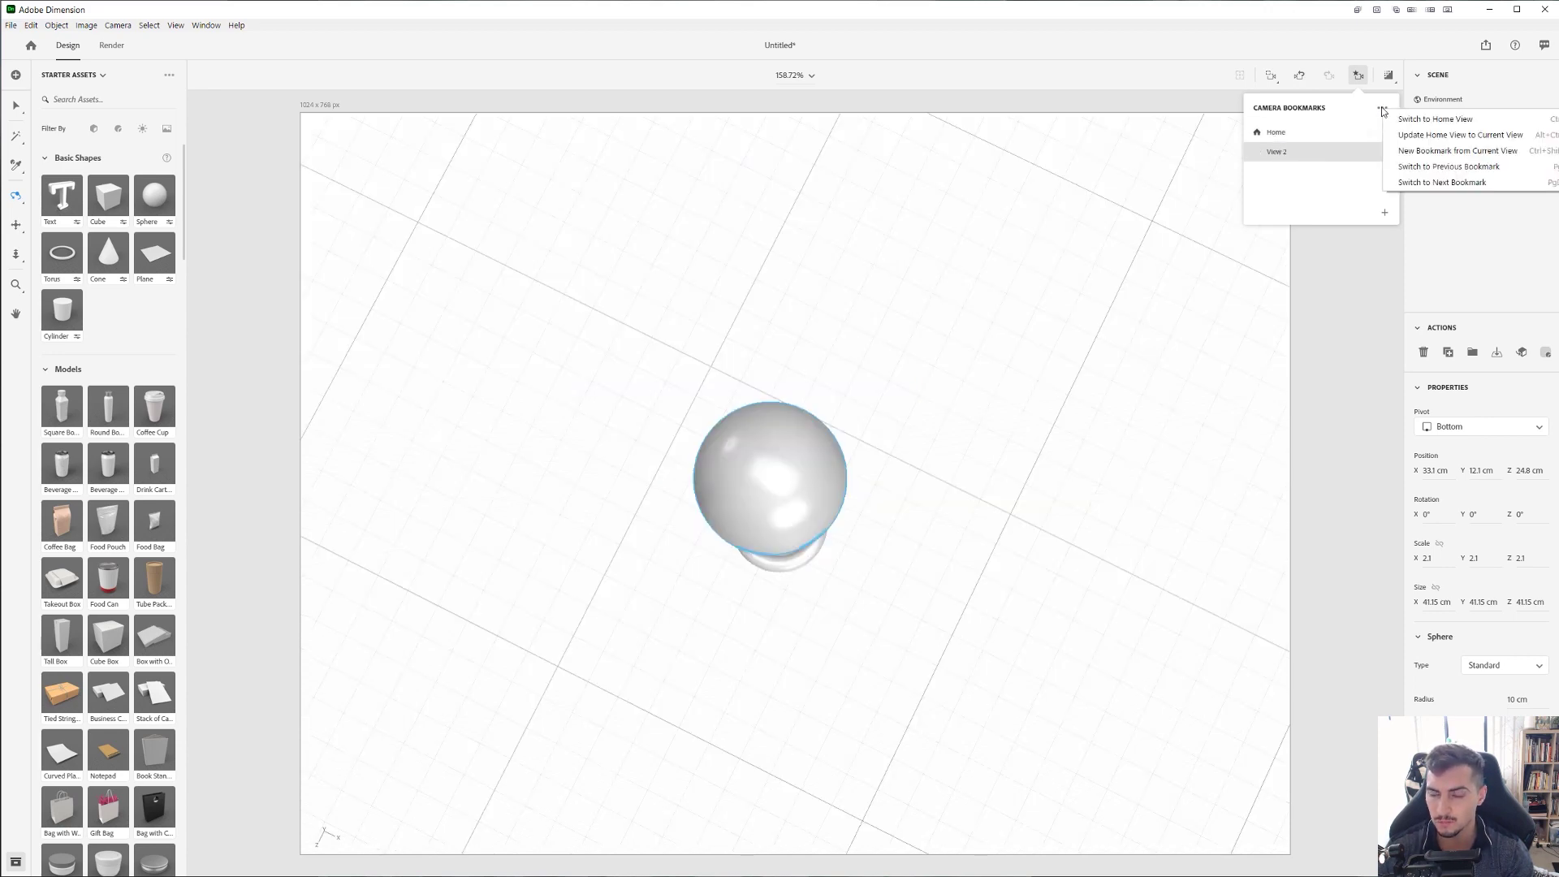
{"action": "left_click", "coordinate": [1468, 123]}
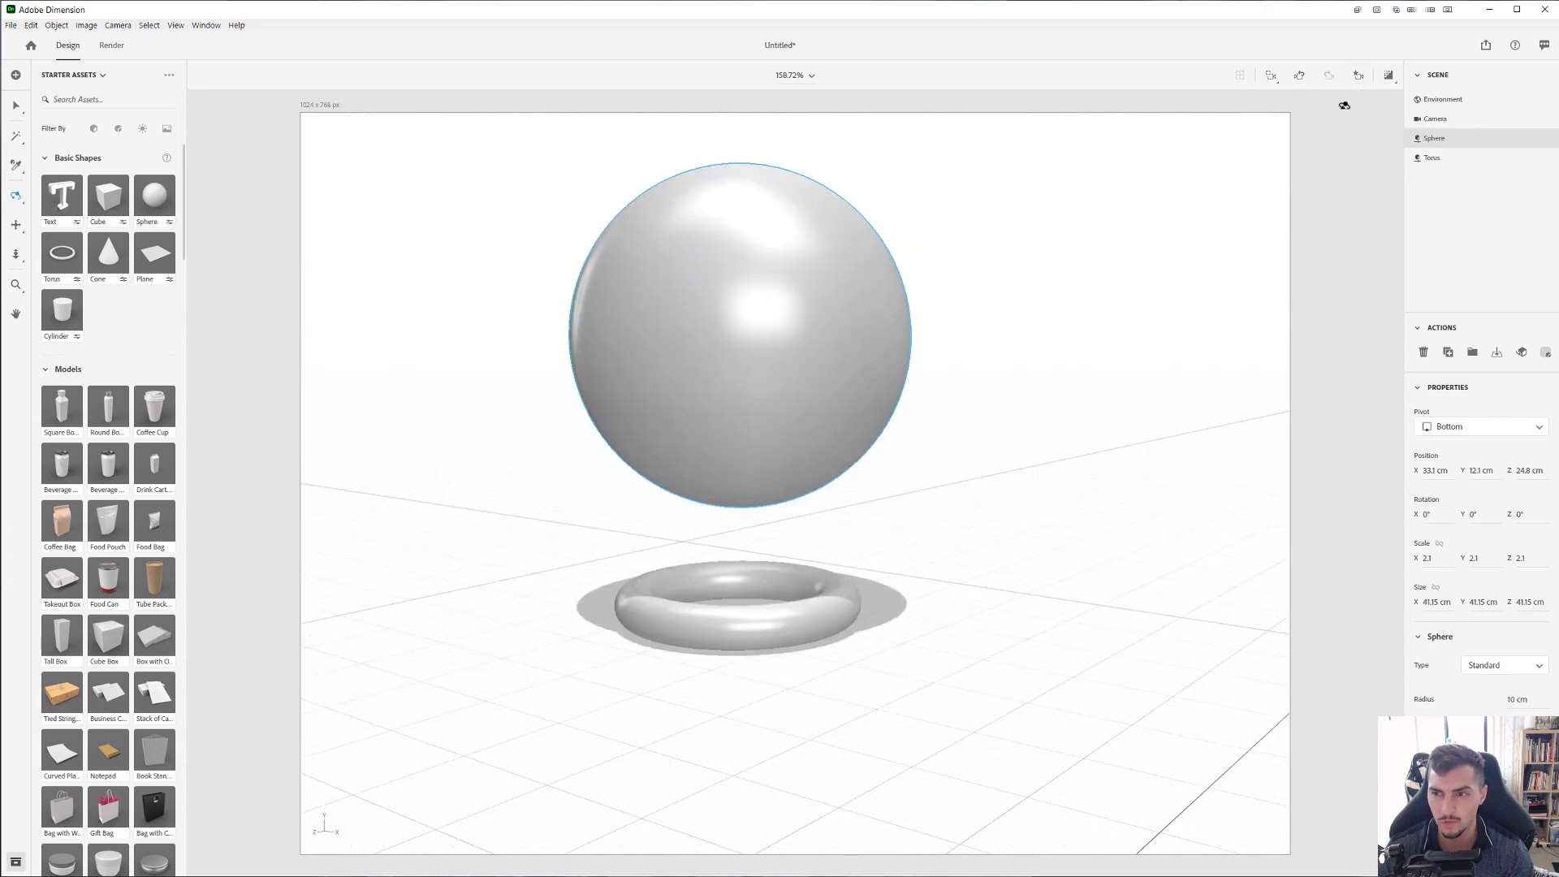
- Add the Food Can model from the starter assets and position it in front of the sphere at about X 54.9, Y 27.6, Z 52.1 cm
{"action": "key", "text": "v"}
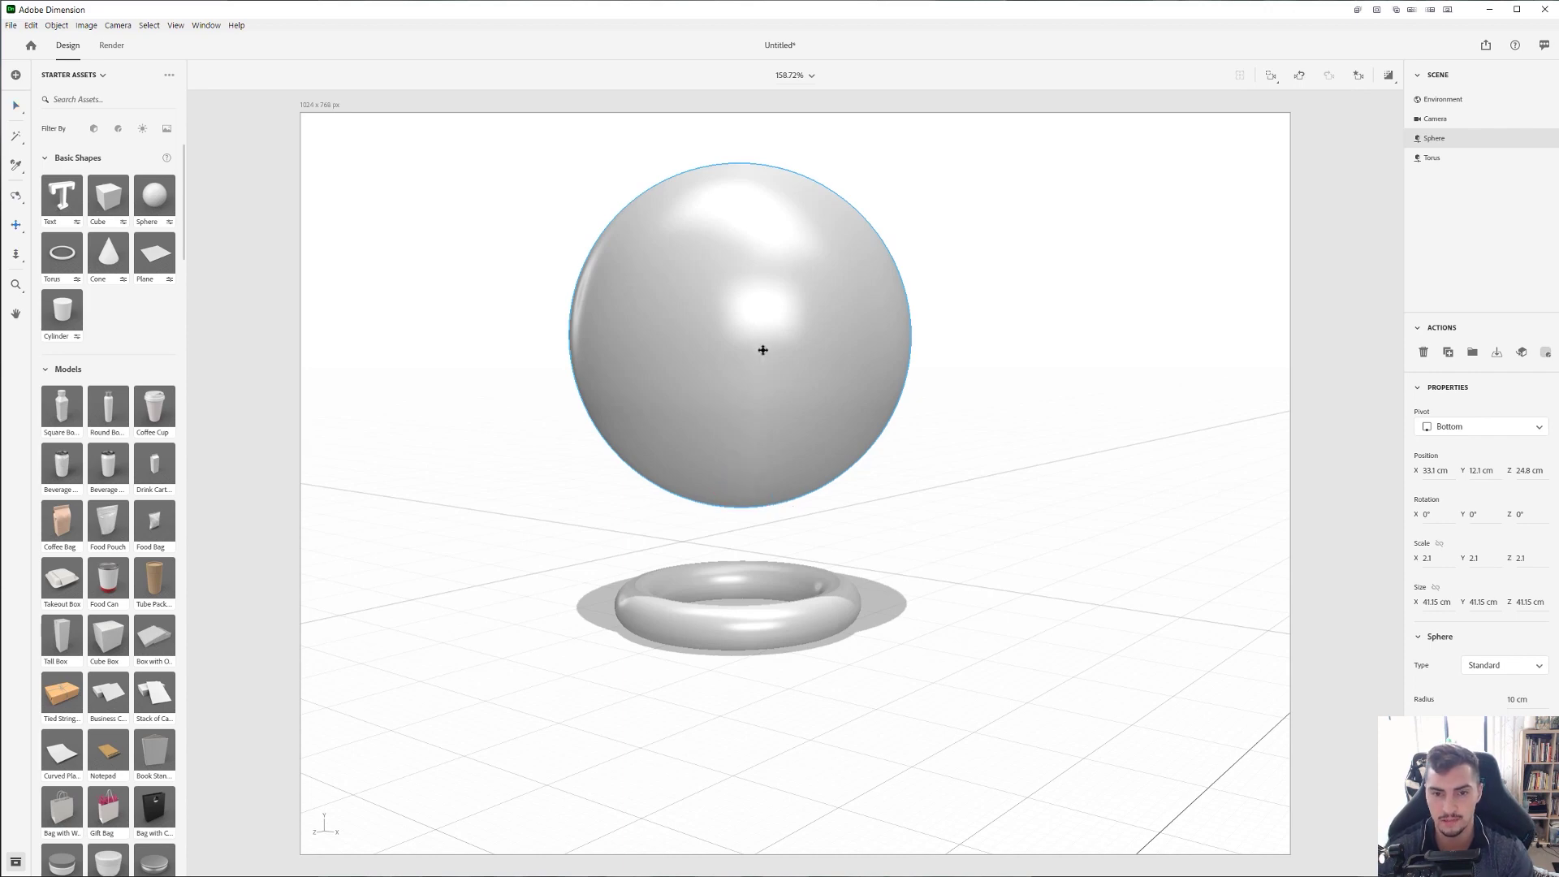
{"action": "middle_click_drag", "start_coordinate": [763, 348], "coordinate": [776, 387]}
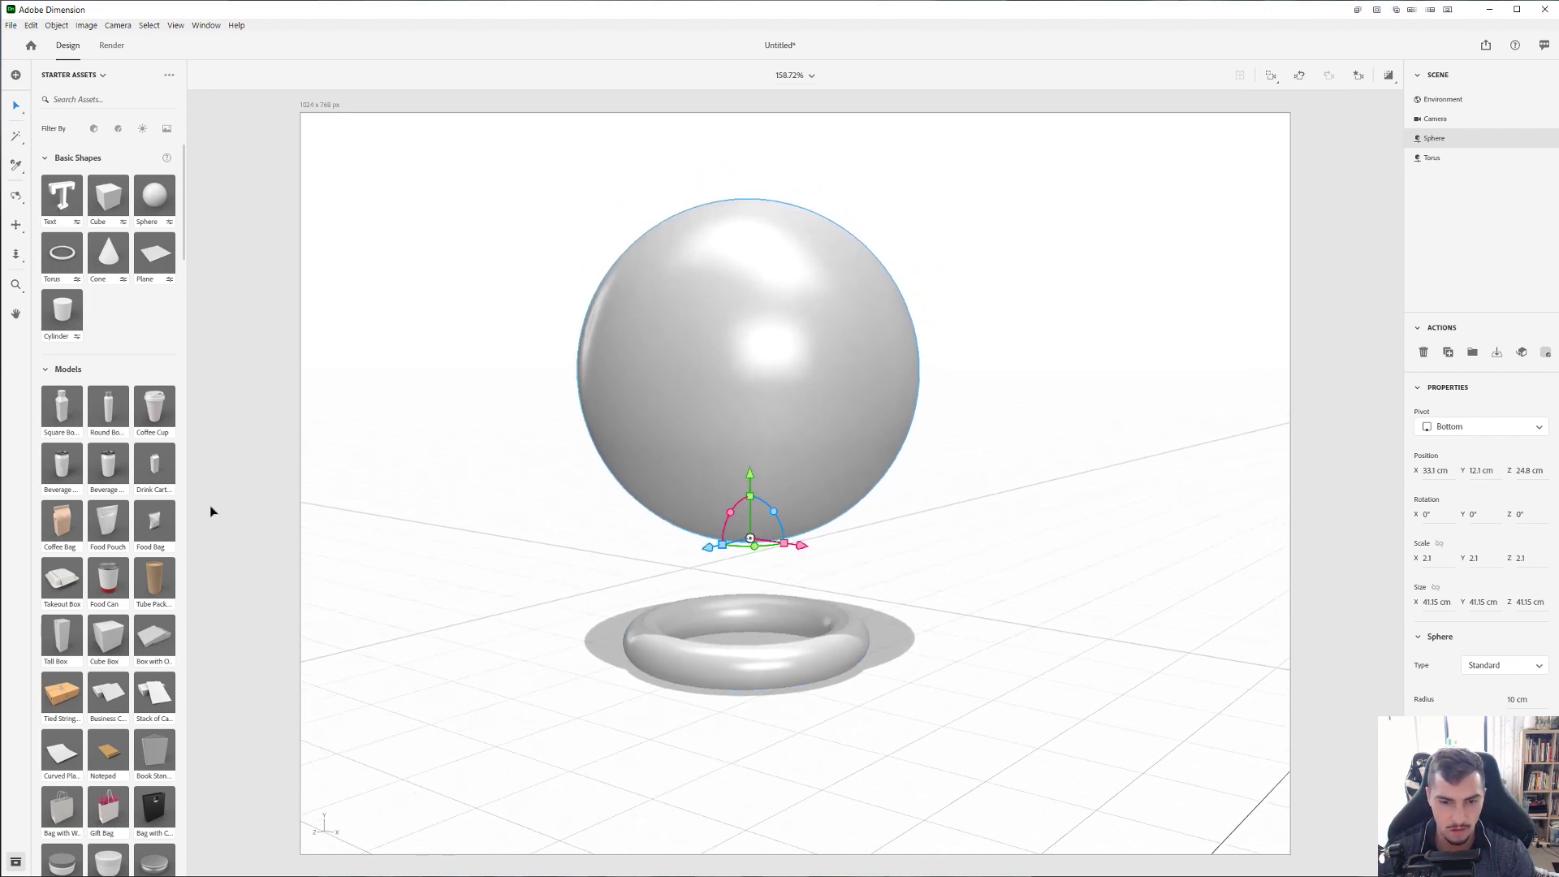
{"action": "scroll", "coordinate": [510, 458], "scroll_direction": "up", "scroll_amount": 2}
{"action": "scroll", "coordinate": [175, 451], "scroll_direction": "down", "scroll_amount": 10}
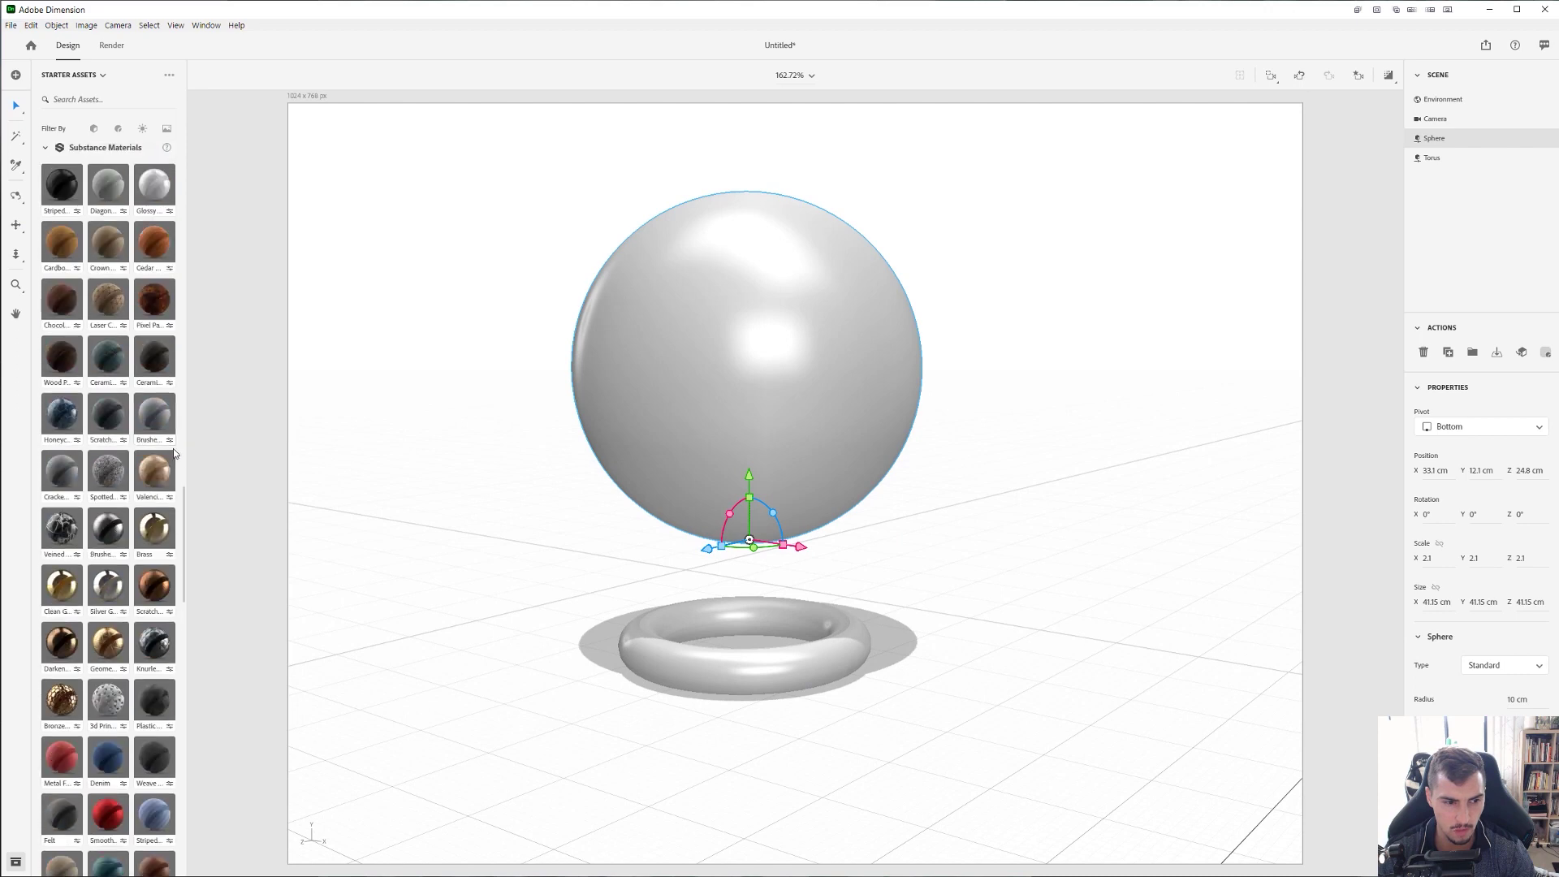
{"action": "scroll", "coordinate": [154, 455], "scroll_direction": "up", "scroll_amount": 6}
{"action": "scroll", "coordinate": [130, 438], "scroll_direction": "up", "scroll_amount": 4}
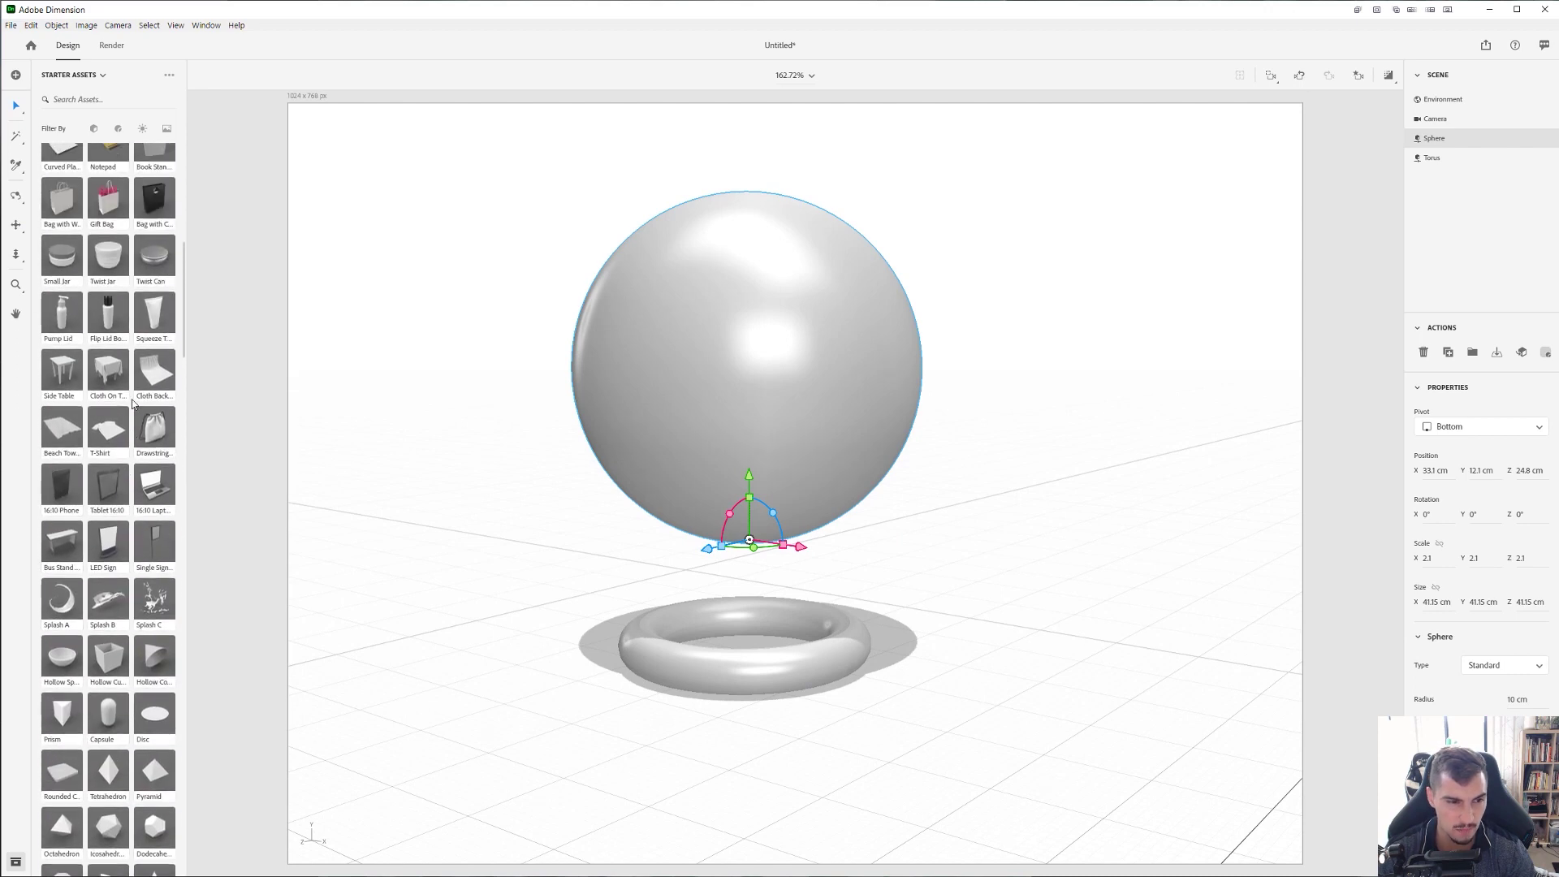
{"action": "scroll", "coordinate": [133, 403], "scroll_direction": "up", "scroll_amount": 7}
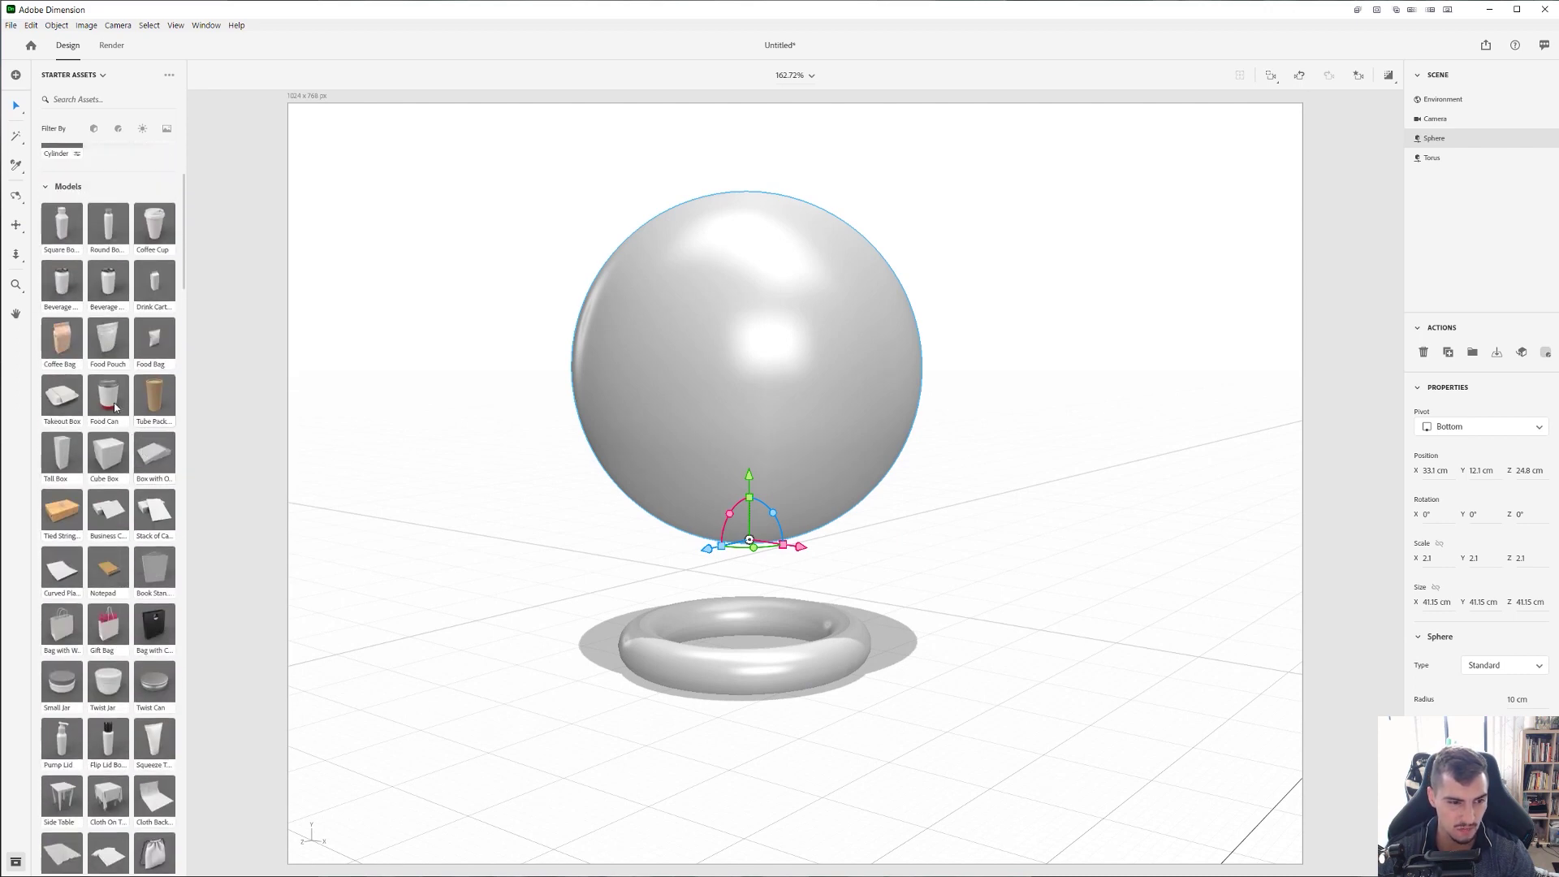
{"action": "left_click_drag", "start_coordinate": [112, 397], "coordinate": [544, 380]}
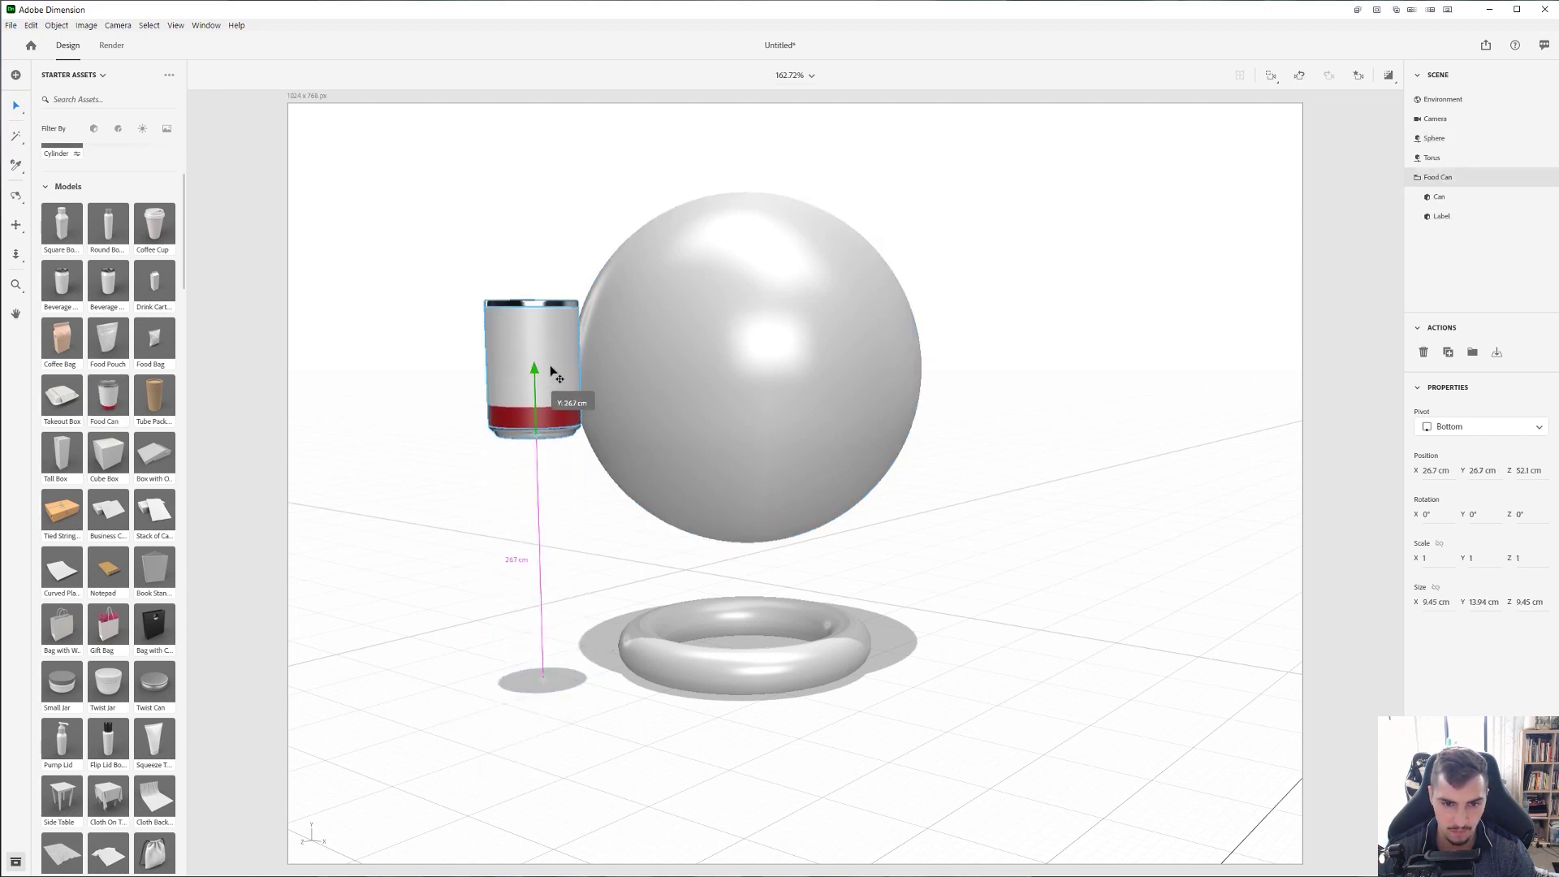
{"action": "left_click_drag", "start_coordinate": [578, 431], "coordinate": [782, 446]}
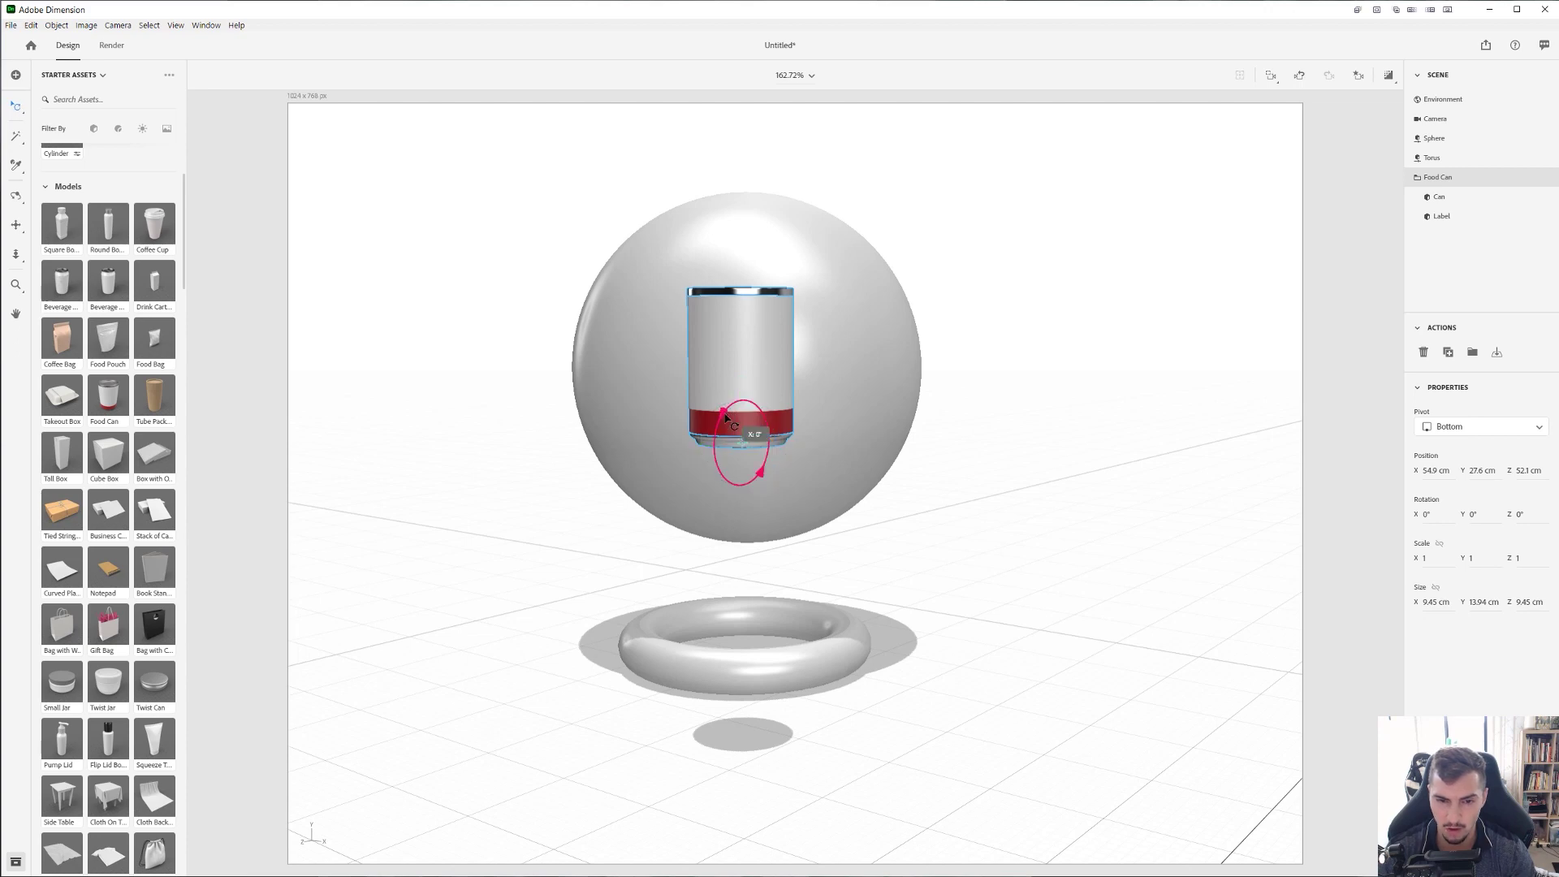
- Rotate the food can to about X 92°, Z -48° so its end faces outward, and move it to about X 45.5, Z 32.5 cm
{"action": "left_click_drag", "start_coordinate": [722, 416], "coordinate": [692, 517]}
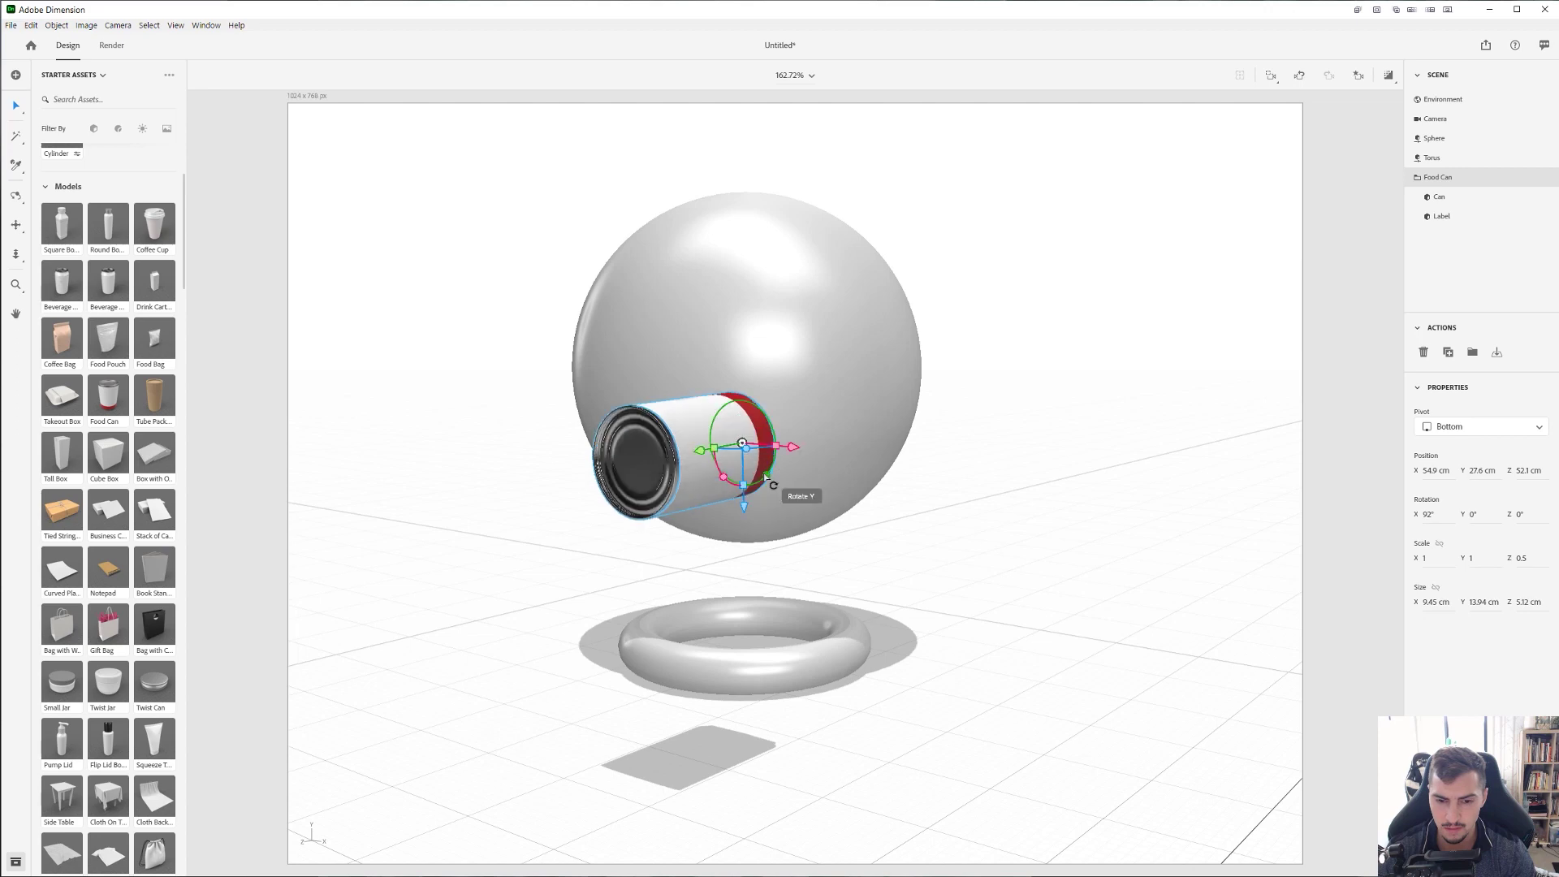
{"action": "left_click_drag", "start_coordinate": [802, 448], "coordinate": [867, 451]}
{"action": "left_click_drag", "start_coordinate": [731, 451], "coordinate": [845, 430]}
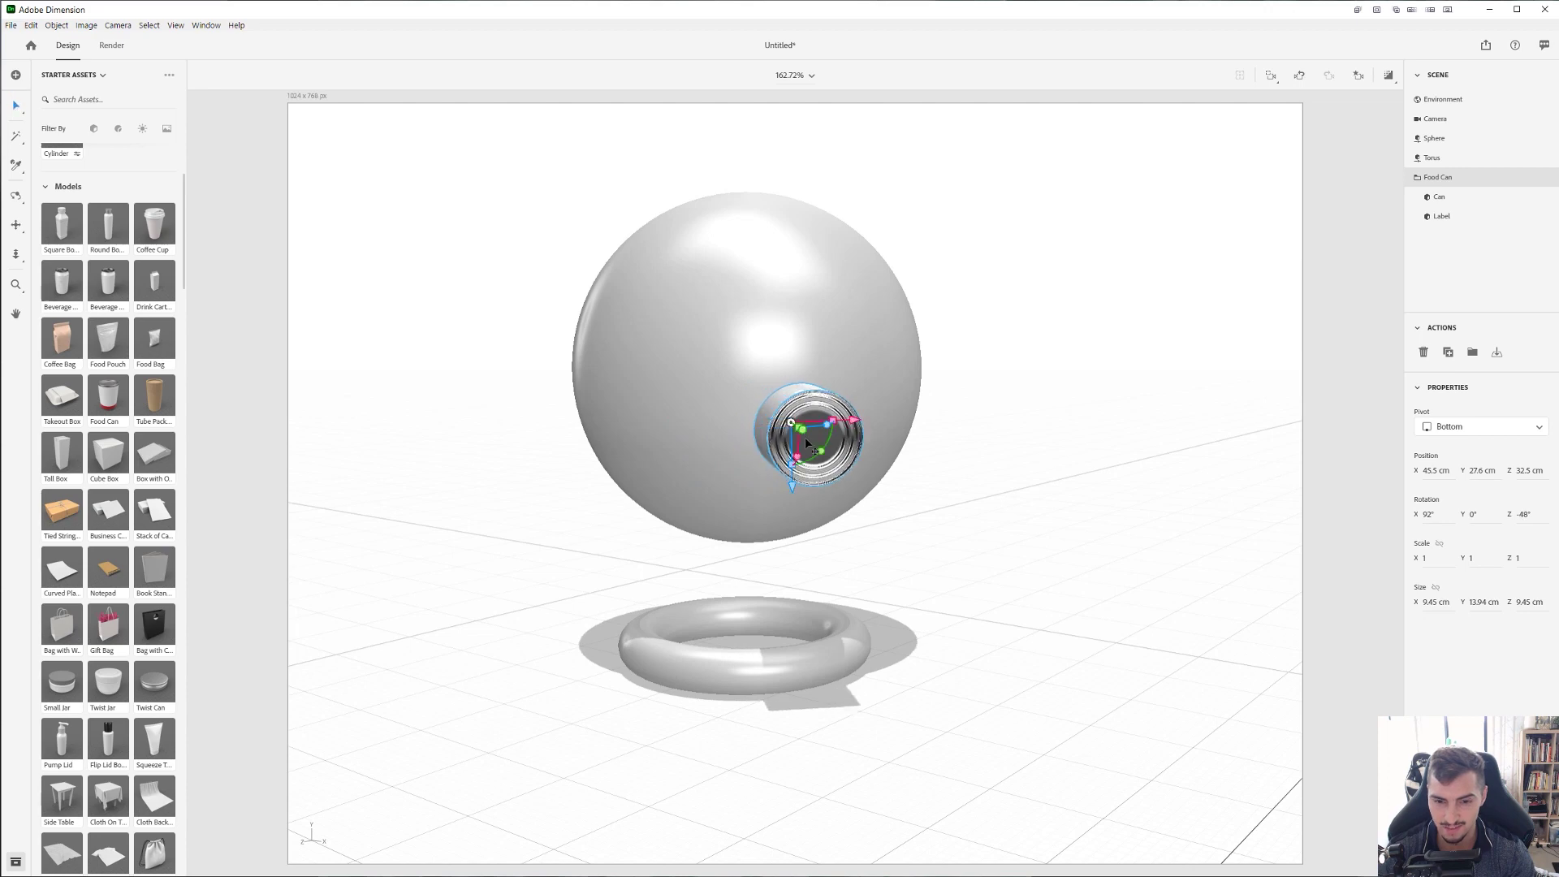
- Raise the food can against the sphere's front to about Y 32.2, Z 36.1 cm and deselect it
{"action": "scroll", "coordinate": [789, 447], "scroll_direction": "up", "scroll_amount": 1}
{"action": "left_click_drag", "start_coordinate": [759, 390], "coordinate": [776, 444]}
{"action": "scroll", "coordinate": [846, 396], "scroll_direction": "up", "scroll_amount": 1}
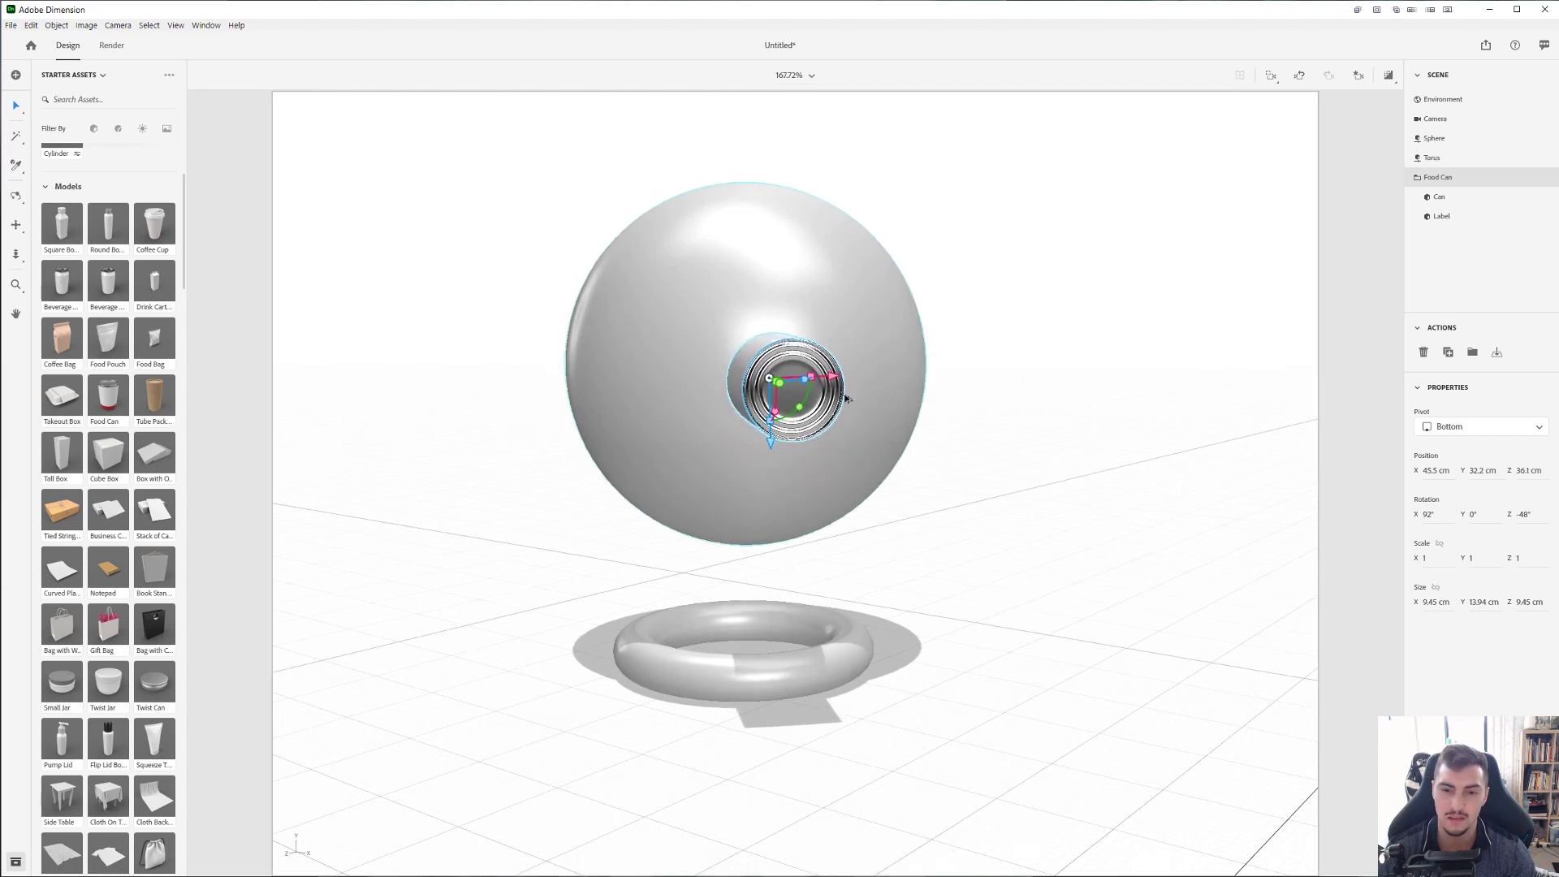
{"action": "mouse_move", "coordinate": [862, 370]}
{"action": "middle_mouse_down"}
{"action": "mouse_move", "coordinate": [856, 406]}
{"action": "mouse_move", "coordinate": [855, 368]}
{"action": "middle_mouse_up"}
{"action": "scroll", "coordinate": [855, 369], "scroll_direction": "up", "scroll_amount": 1}
{"action": "scroll", "coordinate": [854, 369], "scroll_direction": "down", "scroll_amount": 5}
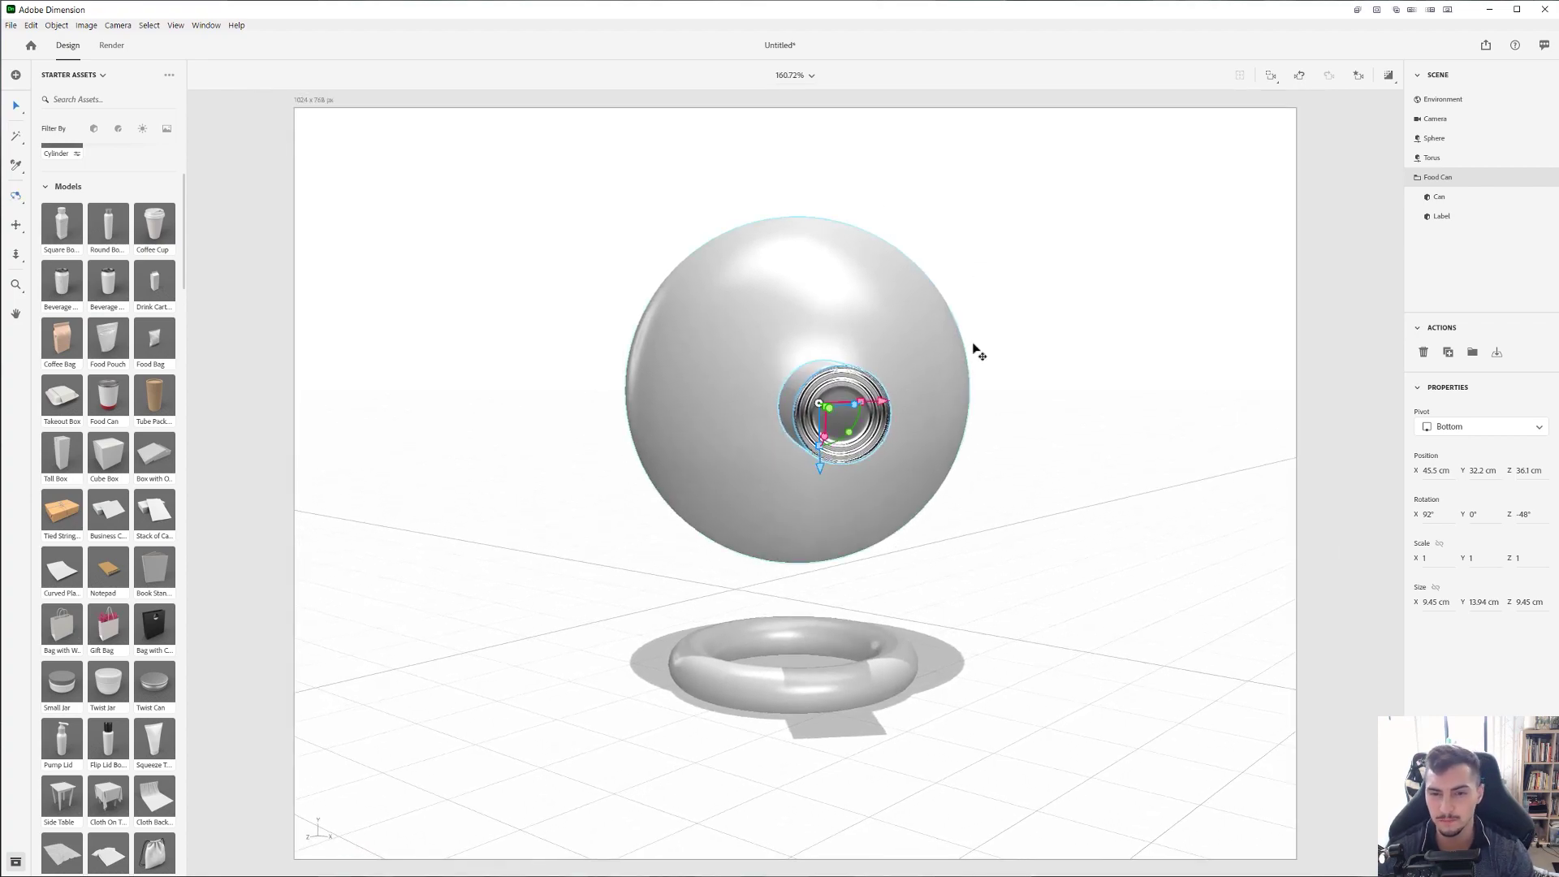
{"action": "left_click", "coordinate": [1040, 345]}
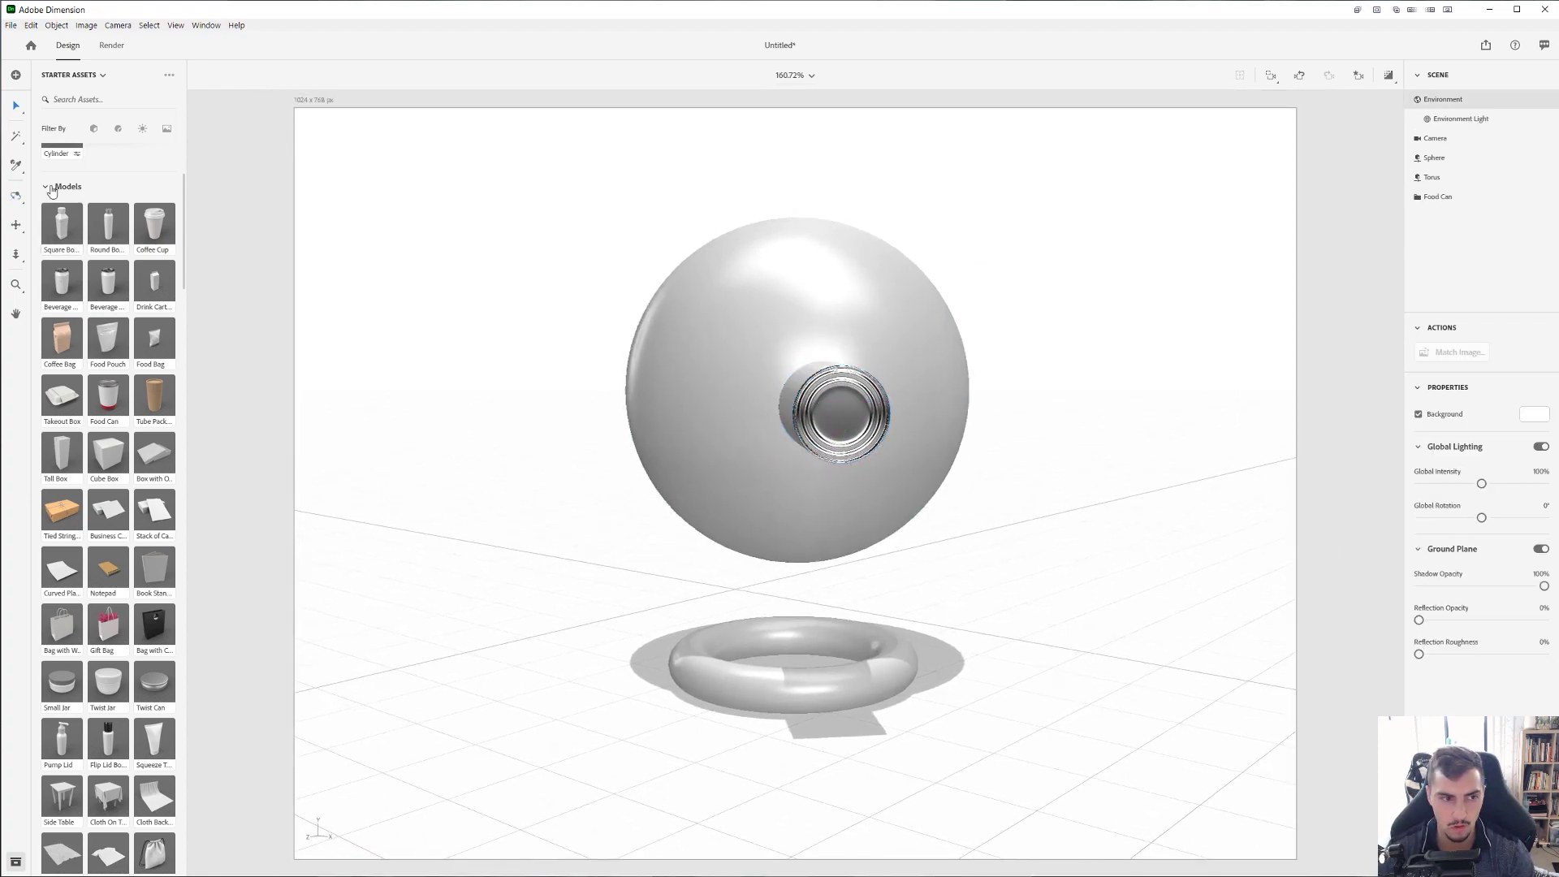
- Search the starter assets for "BIN", "model" and "car", and clear the search
{"action": "left_click", "coordinate": [111, 96]}
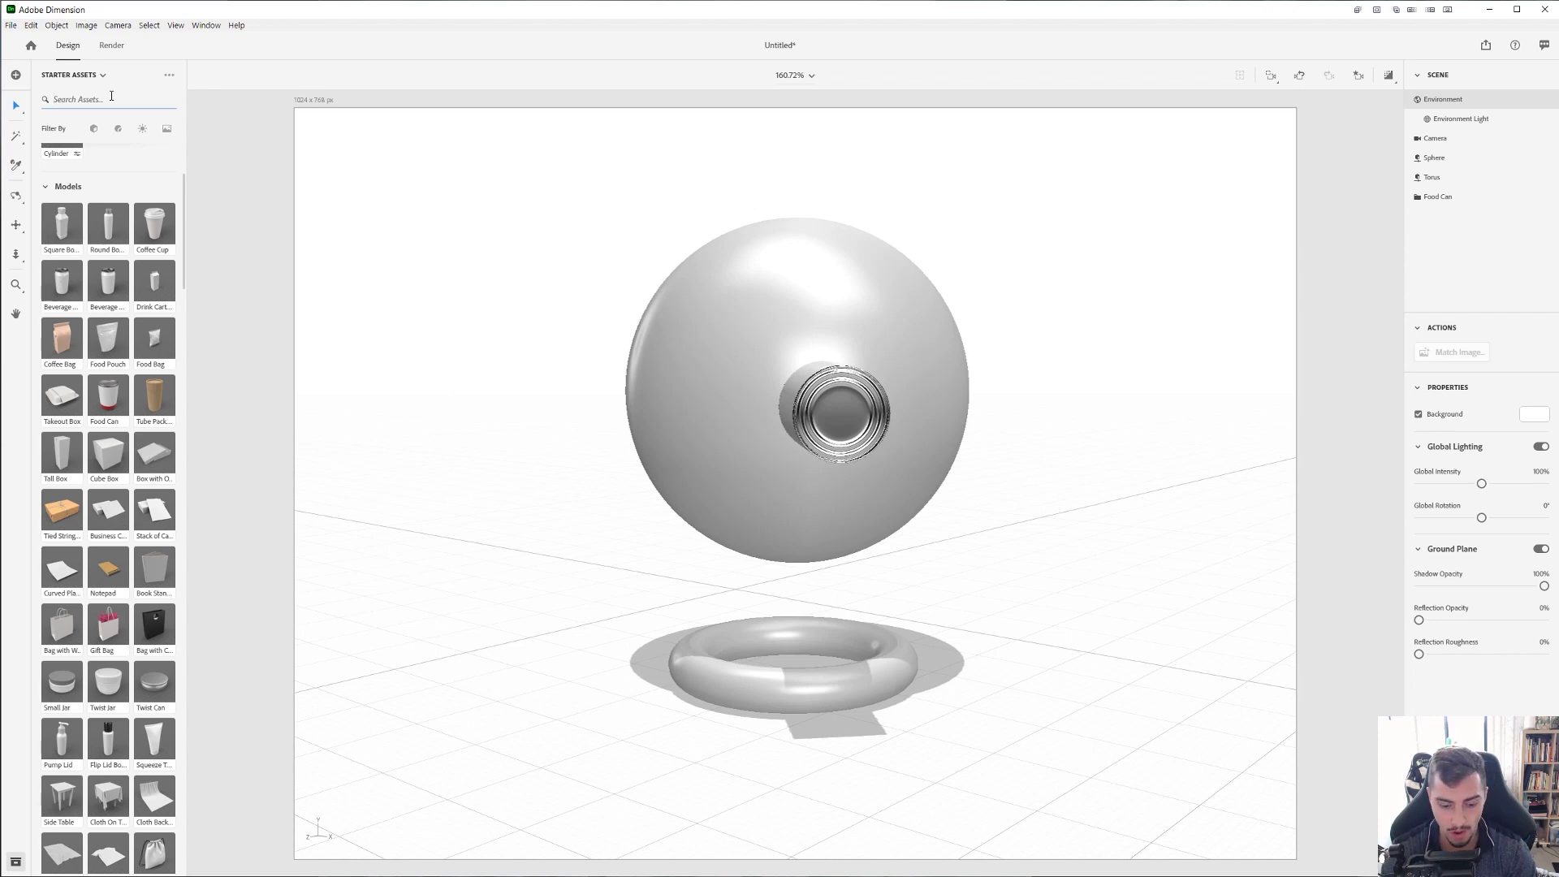
{"action": "type", "text": "BIN"}
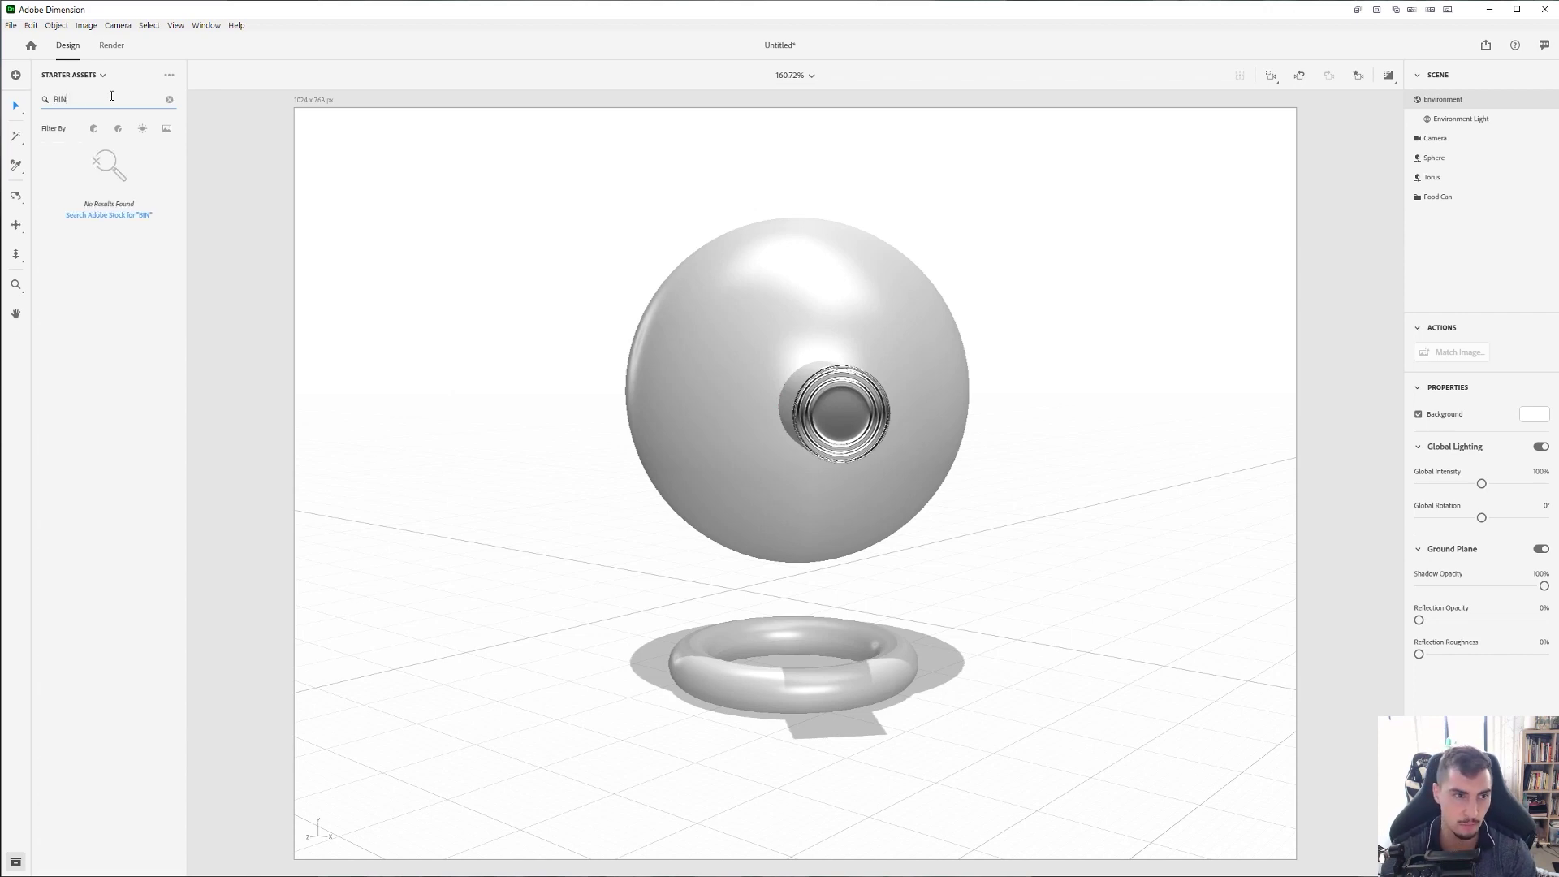
{"action": "key", "text": "BackSpace"}
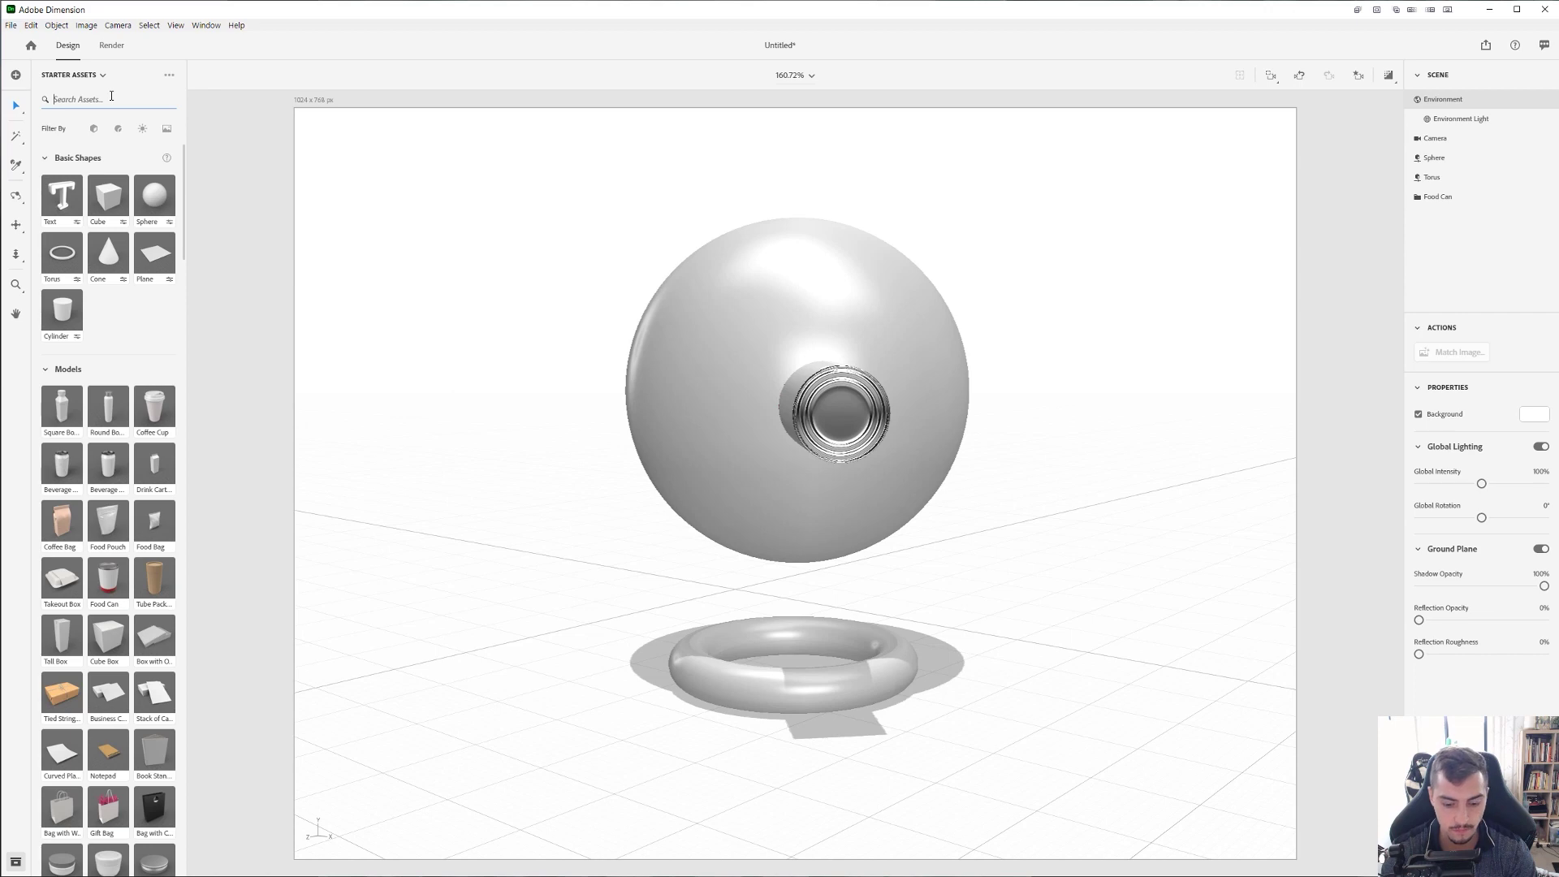
{"action": "type", "text": "model"}
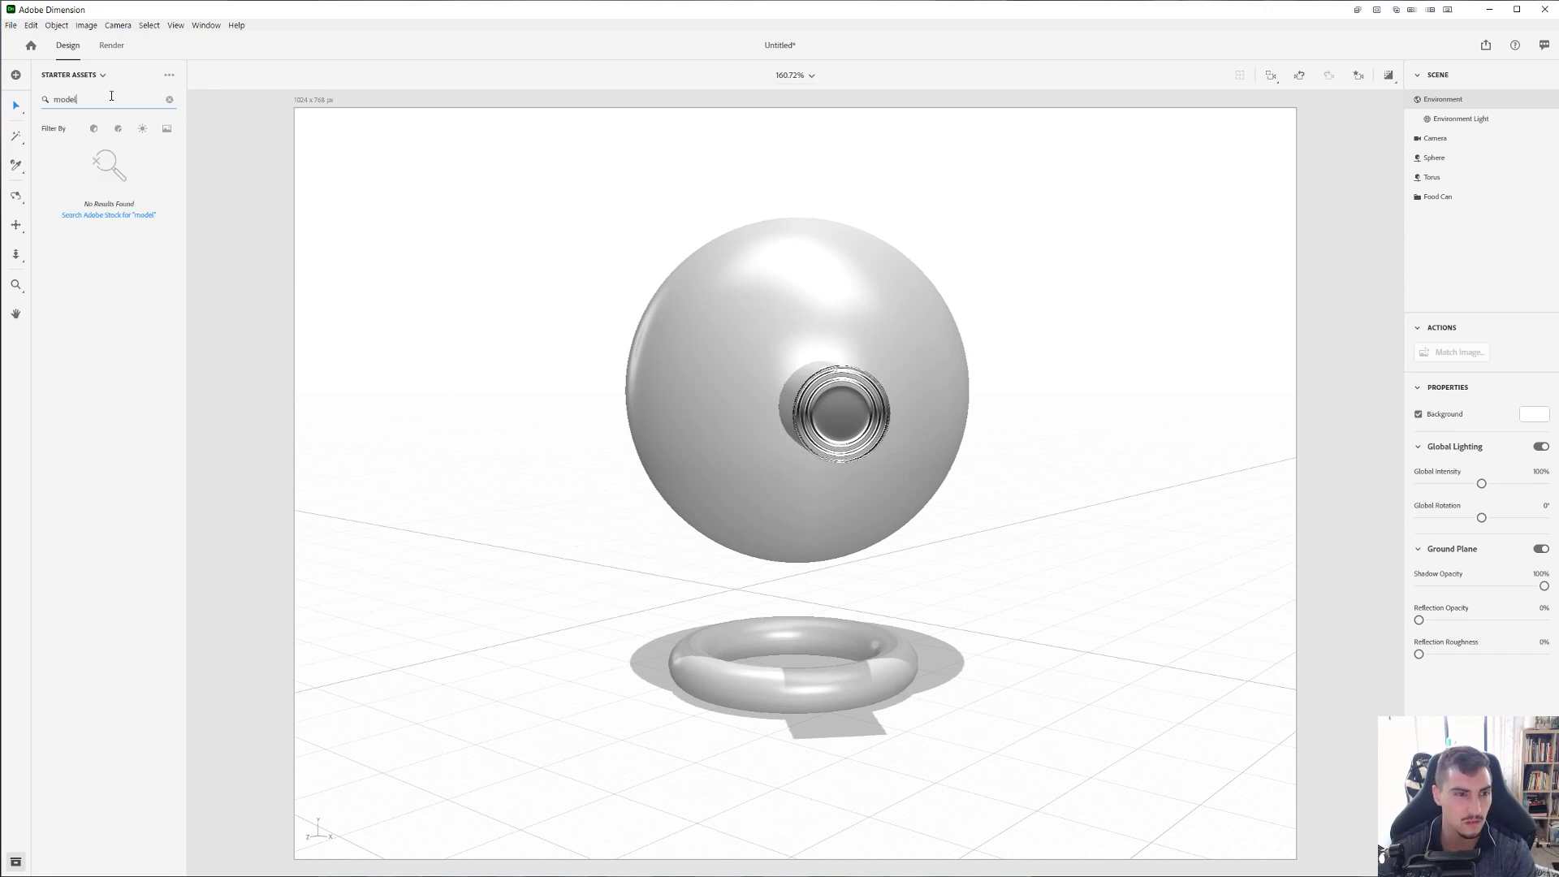
{"action": "key", "text": "BackSpace"}
{"action": "type", "text": "car"}
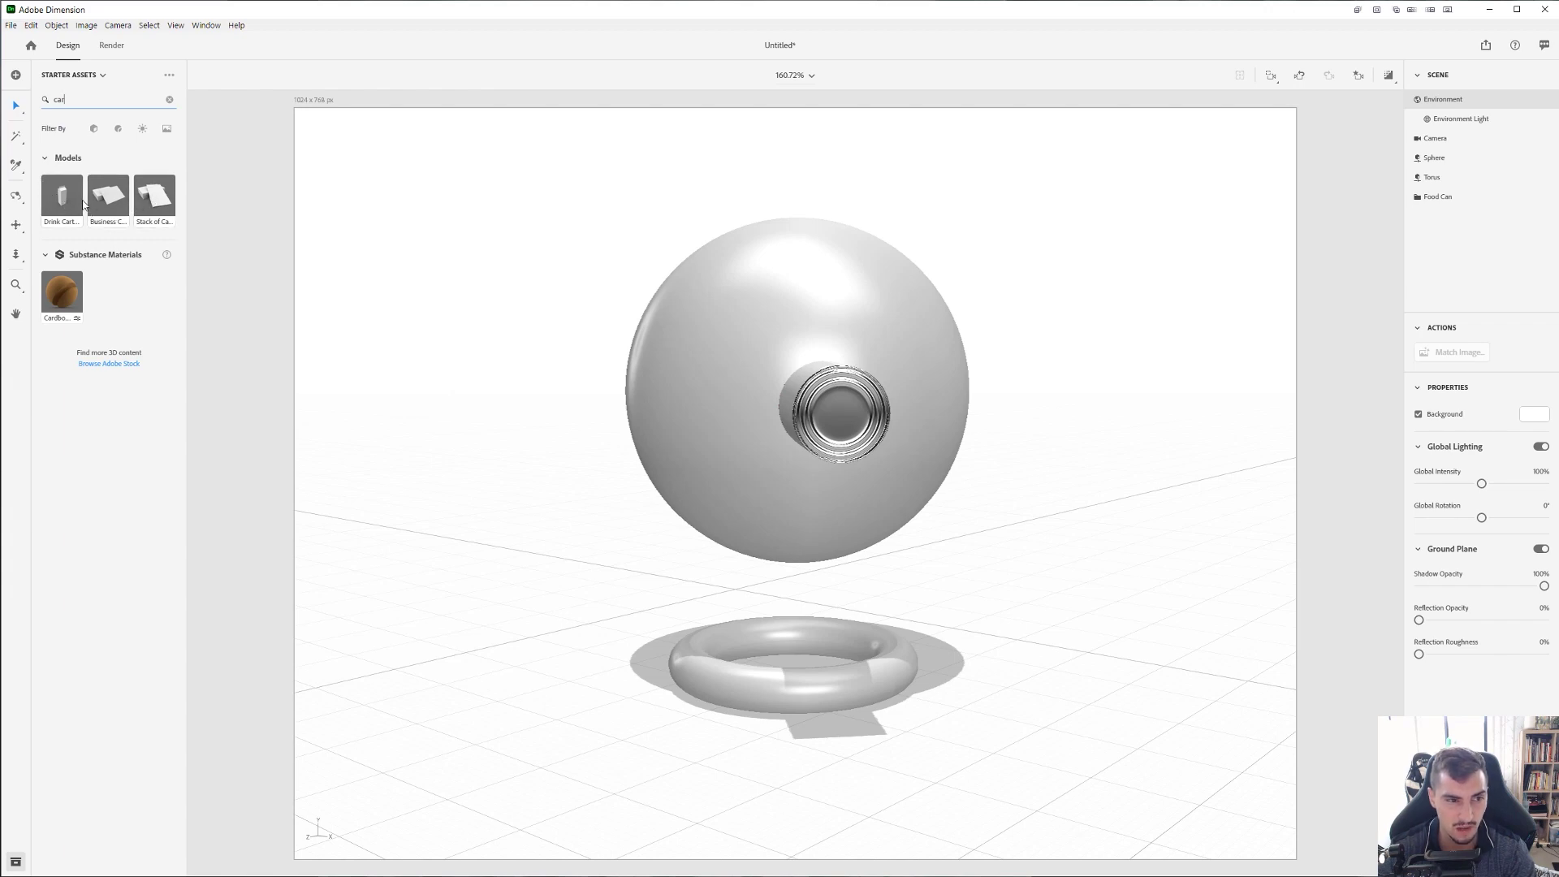
{"action": "left_click", "coordinate": [168, 99]}
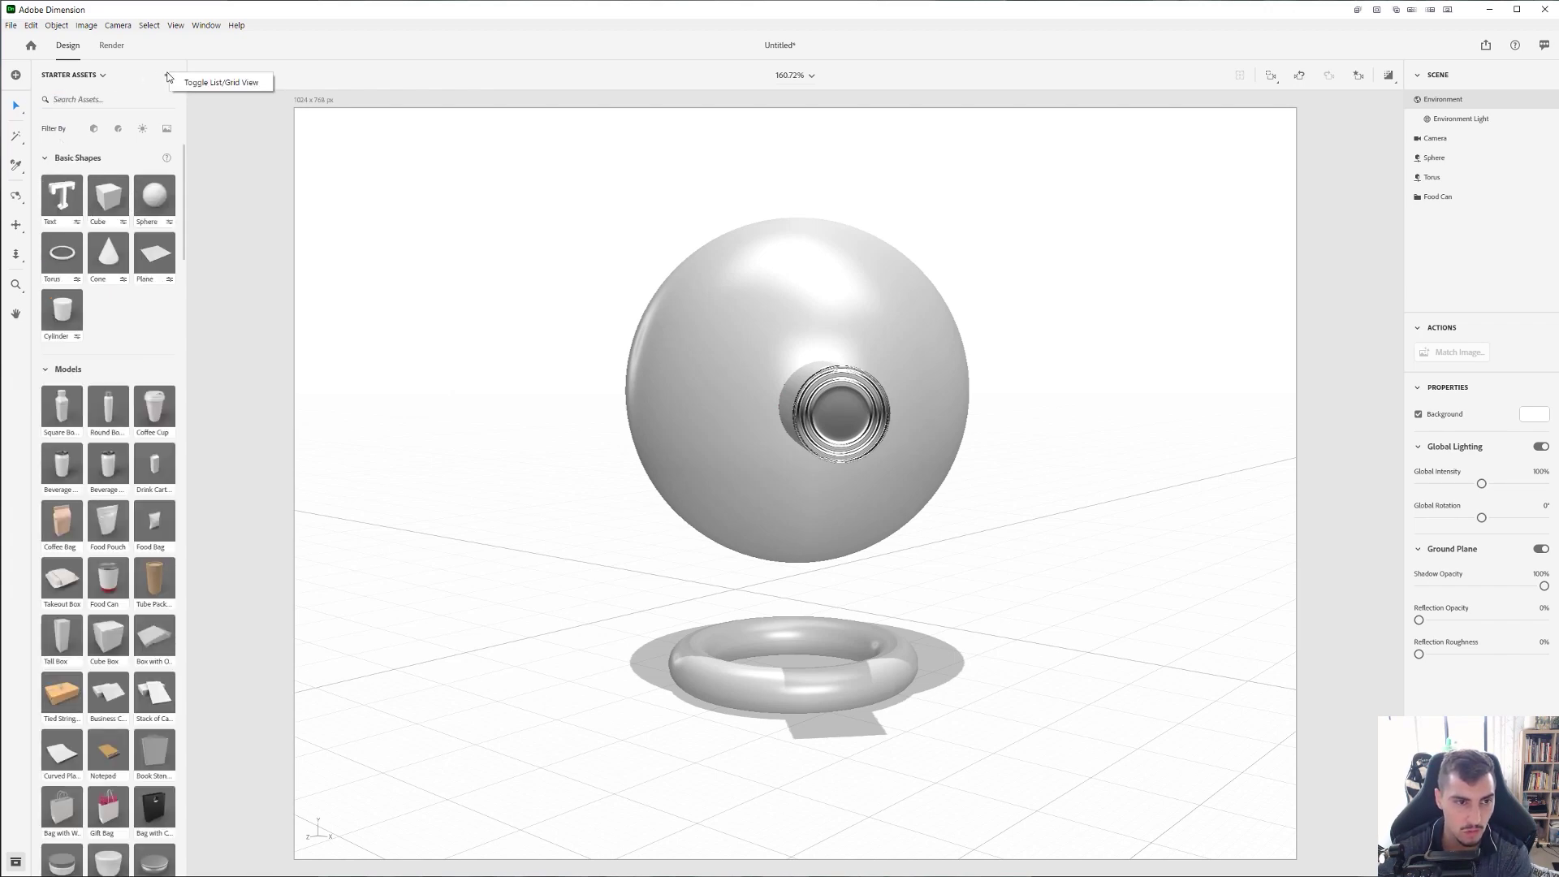
- Look through the starter assets to the end and open the Adobe Stock 3D library in the web browser
{"action": "scroll", "coordinate": [128, 263], "scroll_direction": "down", "scroll_amount": 20}
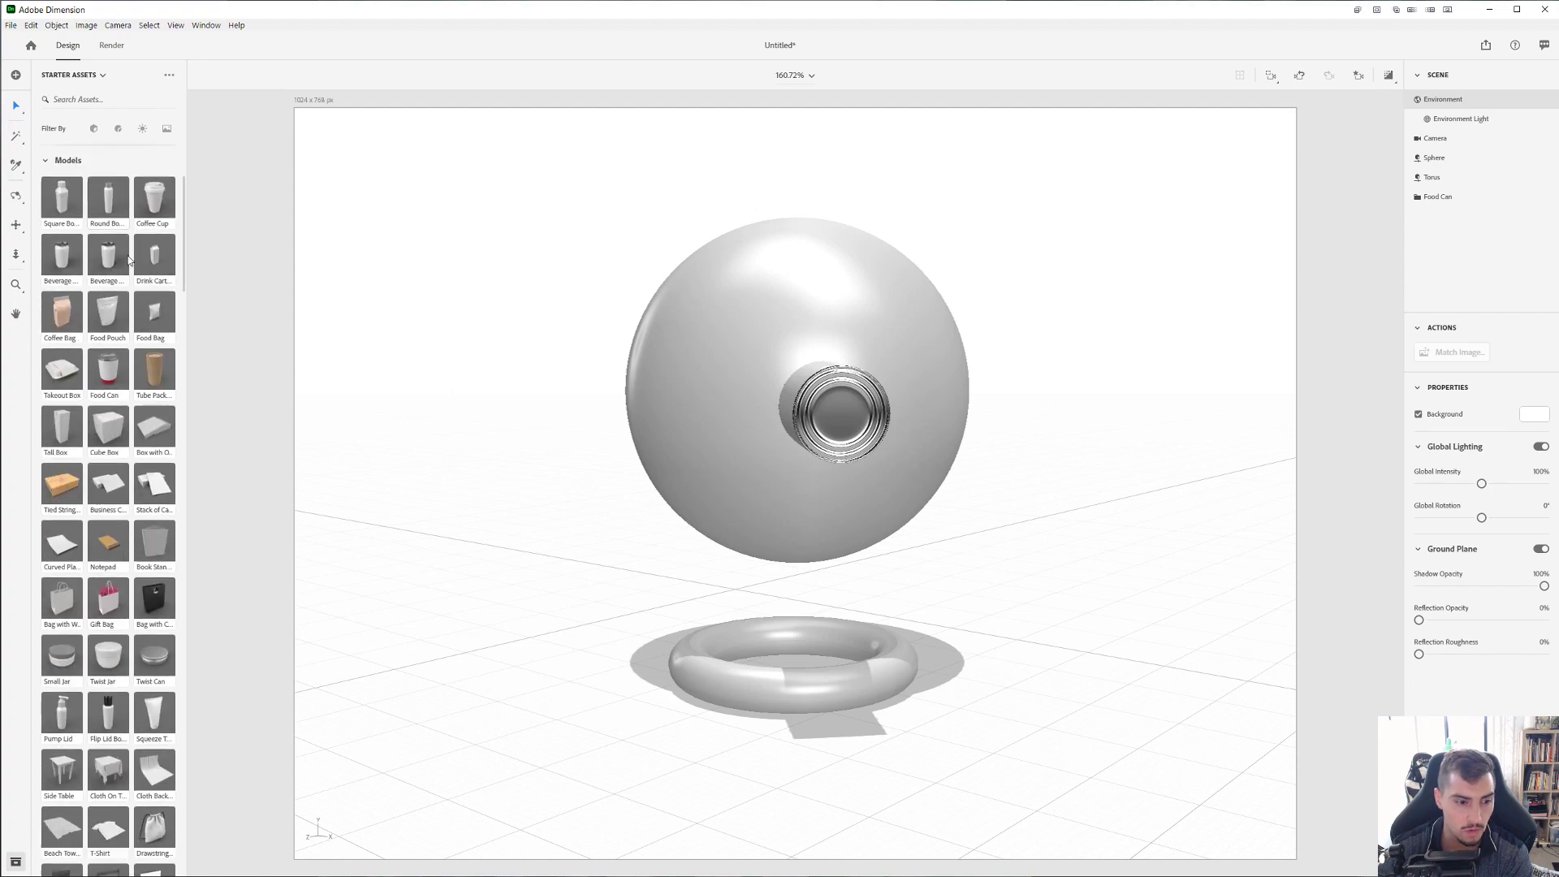
{"action": "scroll", "coordinate": [128, 263], "scroll_direction": "down", "scroll_amount": 20}
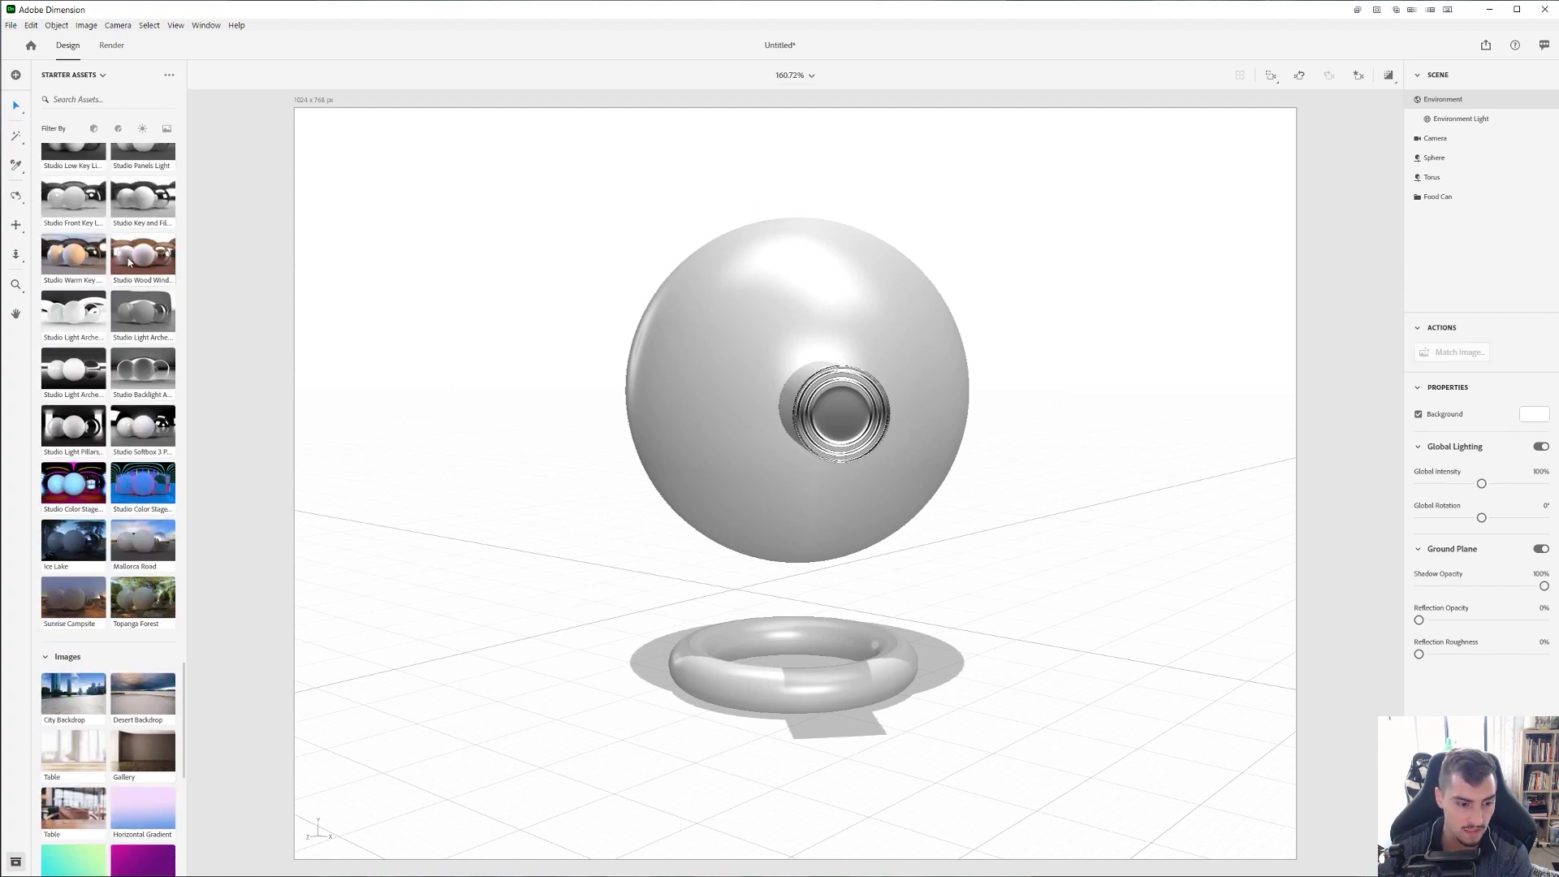
{"action": "scroll", "coordinate": [111, 688], "scroll_direction": "down", "scroll_amount": 3}
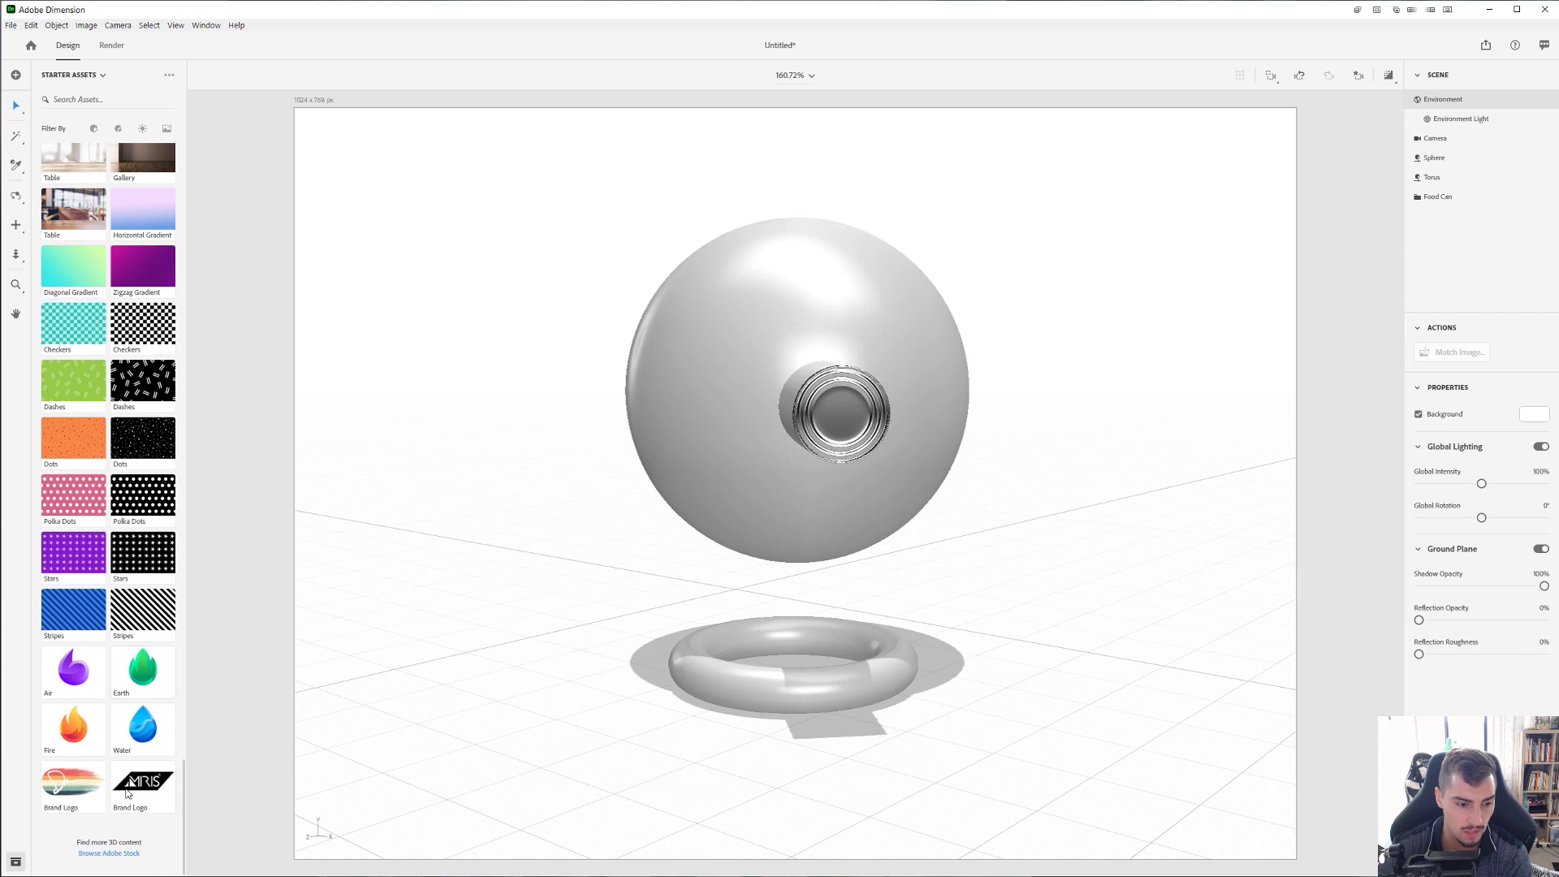
{"action": "left_click", "coordinate": [126, 857]}
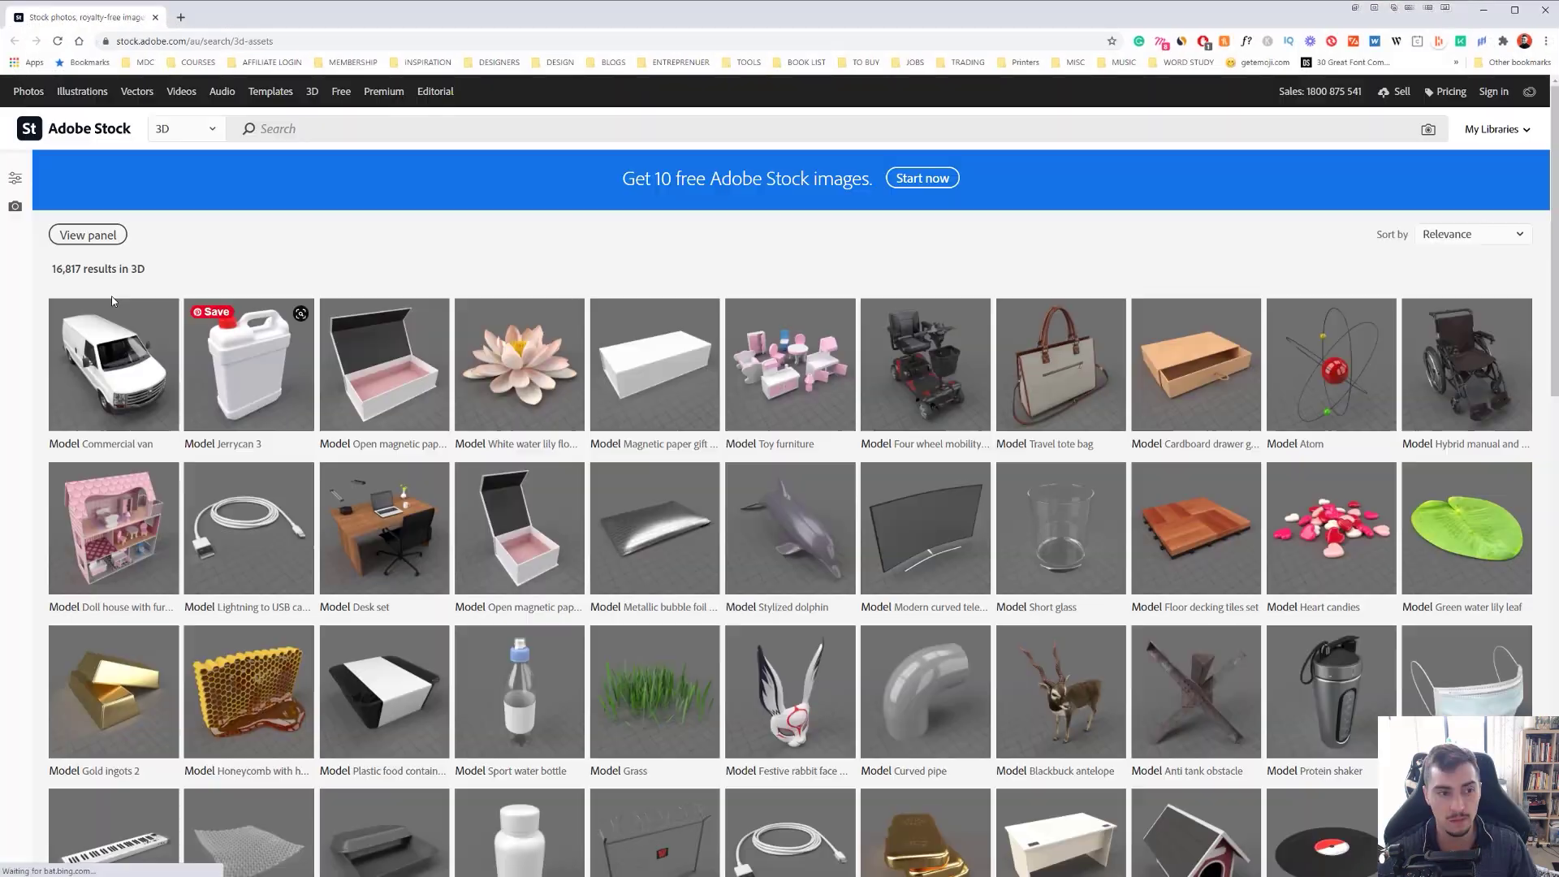
- Filter the Adobe Stock 3D assets by price to Standard Content and browse the available models
{"action": "left_click", "coordinate": [191, 132]}
{"action": "left_click", "coordinate": [192, 134]}
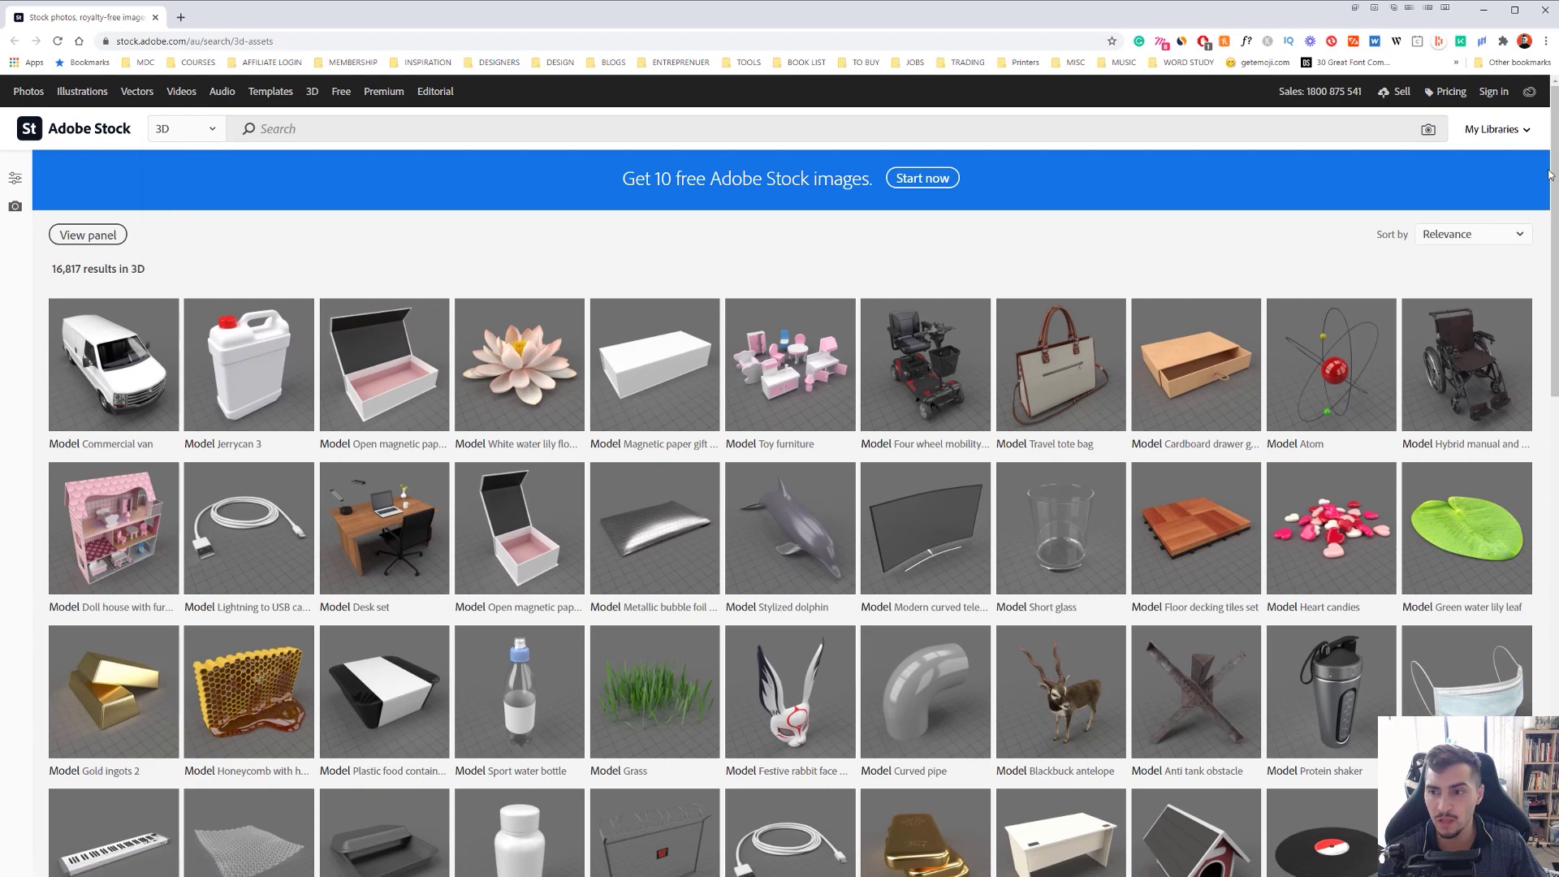
{"action": "left_click", "coordinate": [17, 181]}
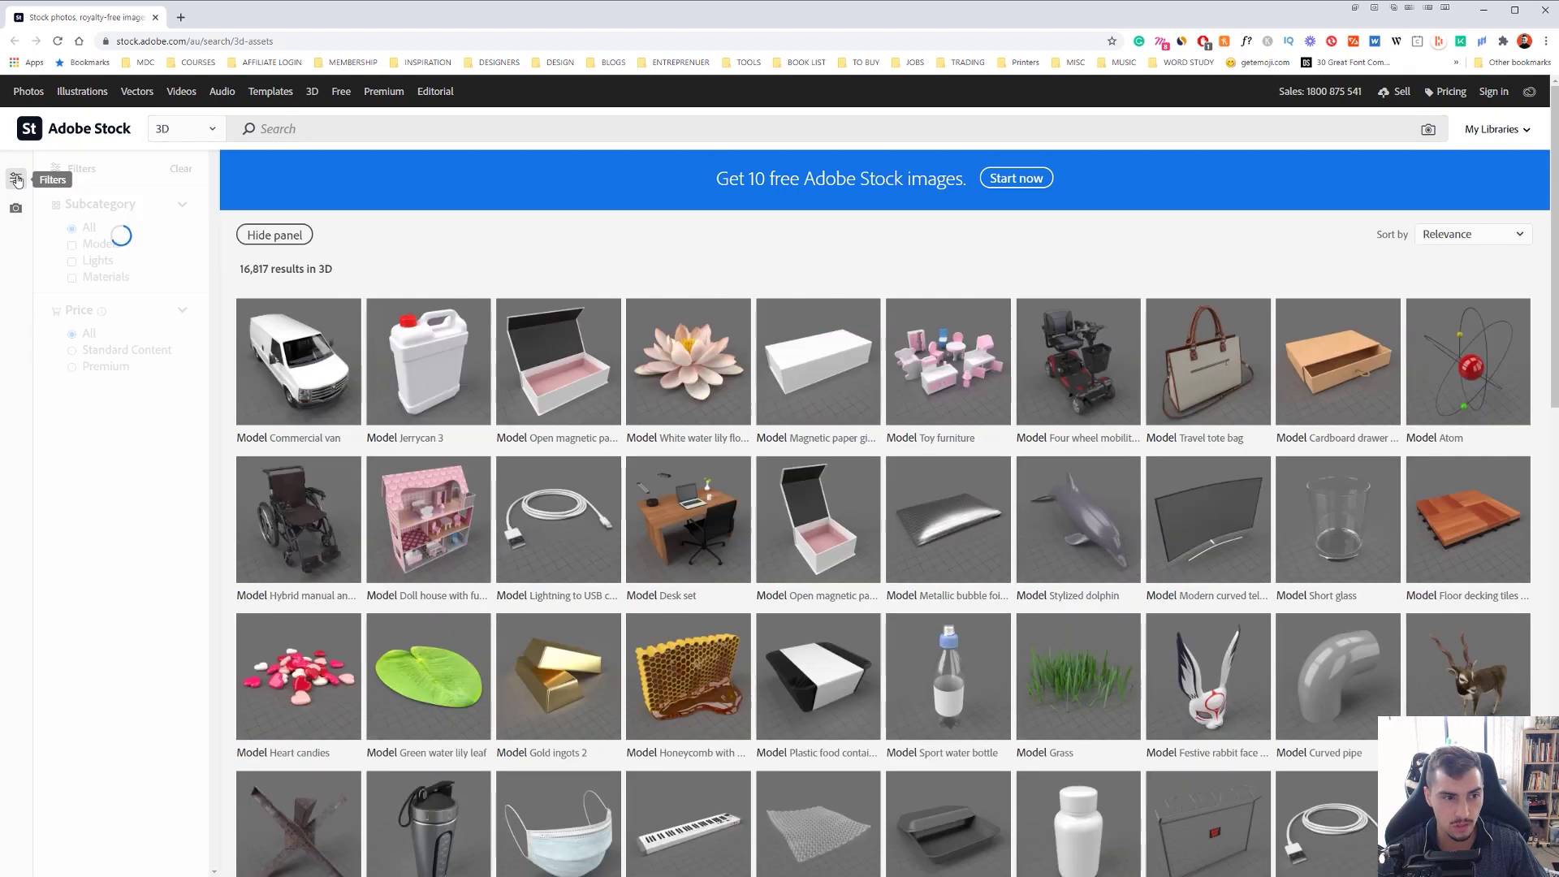
{"action": "left_click", "coordinate": [73, 349]}
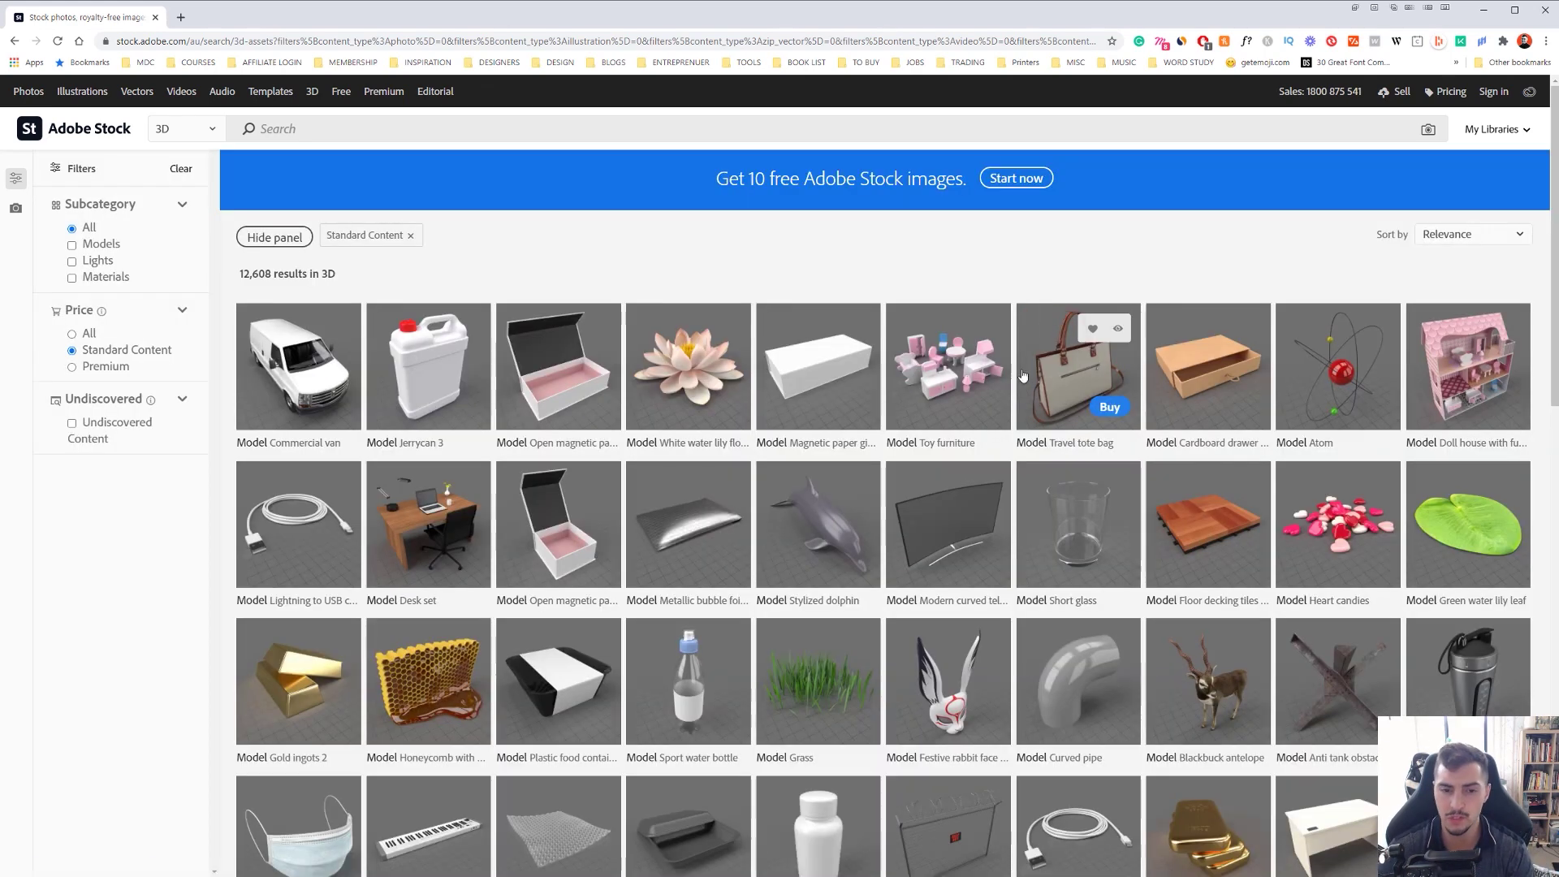
{"action": "scroll", "coordinate": [538, 498], "scroll_direction": "down", "scroll_amount": 5}
{"action": "scroll", "coordinate": [537, 498], "scroll_direction": "down", "scroll_amount": 9}
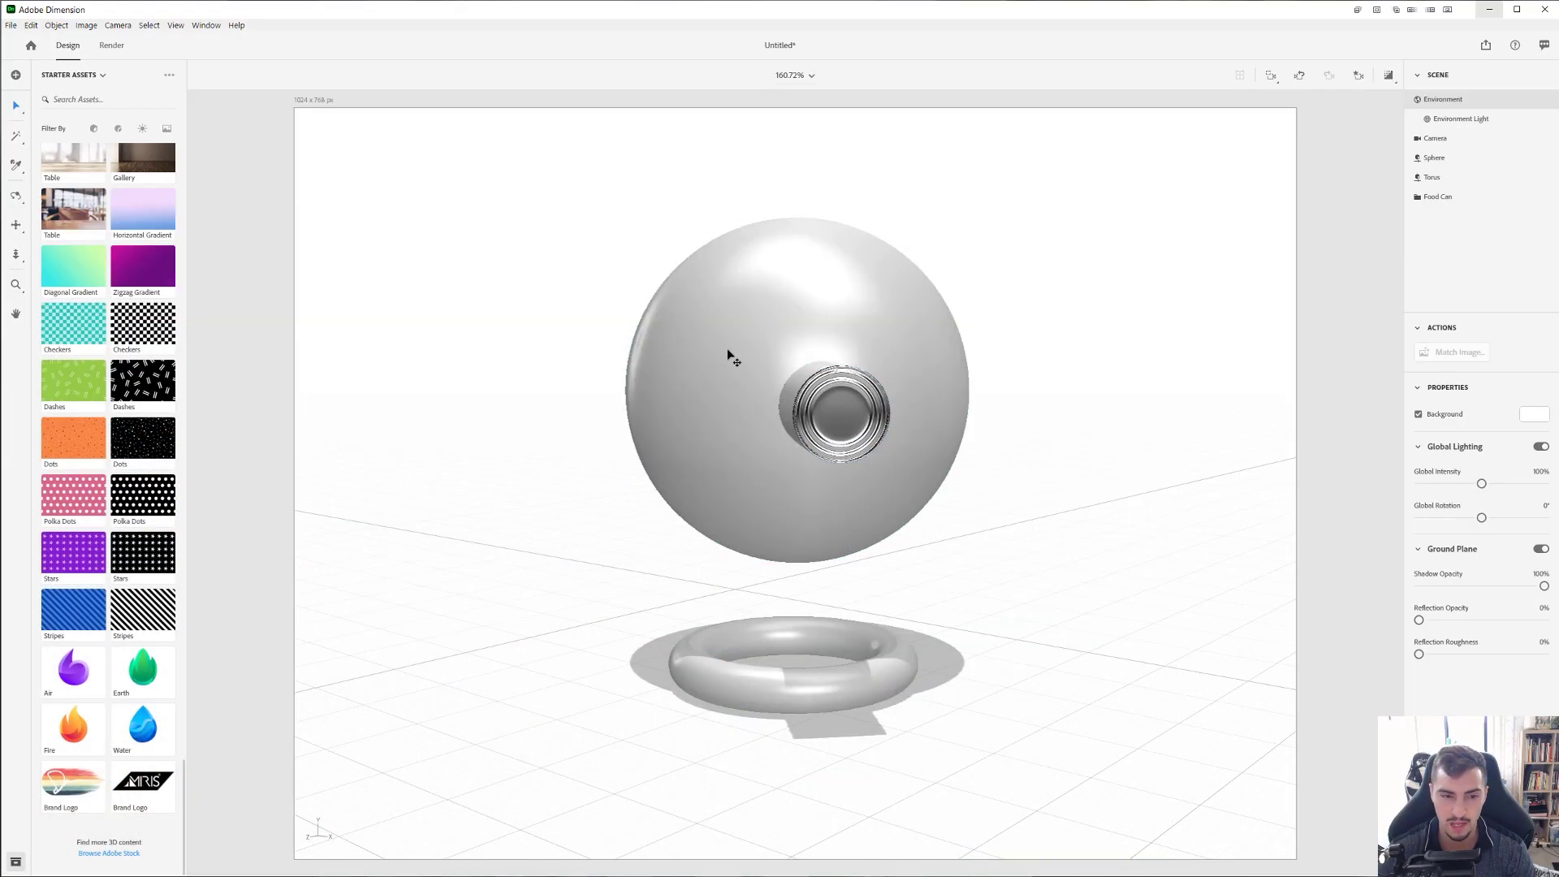
- Browse the Adobe Standard and Substance Materials in the starter assets and read the Substance Material description
{"action": "scroll", "coordinate": [124, 352], "scroll_direction": "up", "scroll_amount": 20}
{"action": "scroll", "coordinate": [123, 352], "scroll_direction": "down", "scroll_amount": 5}
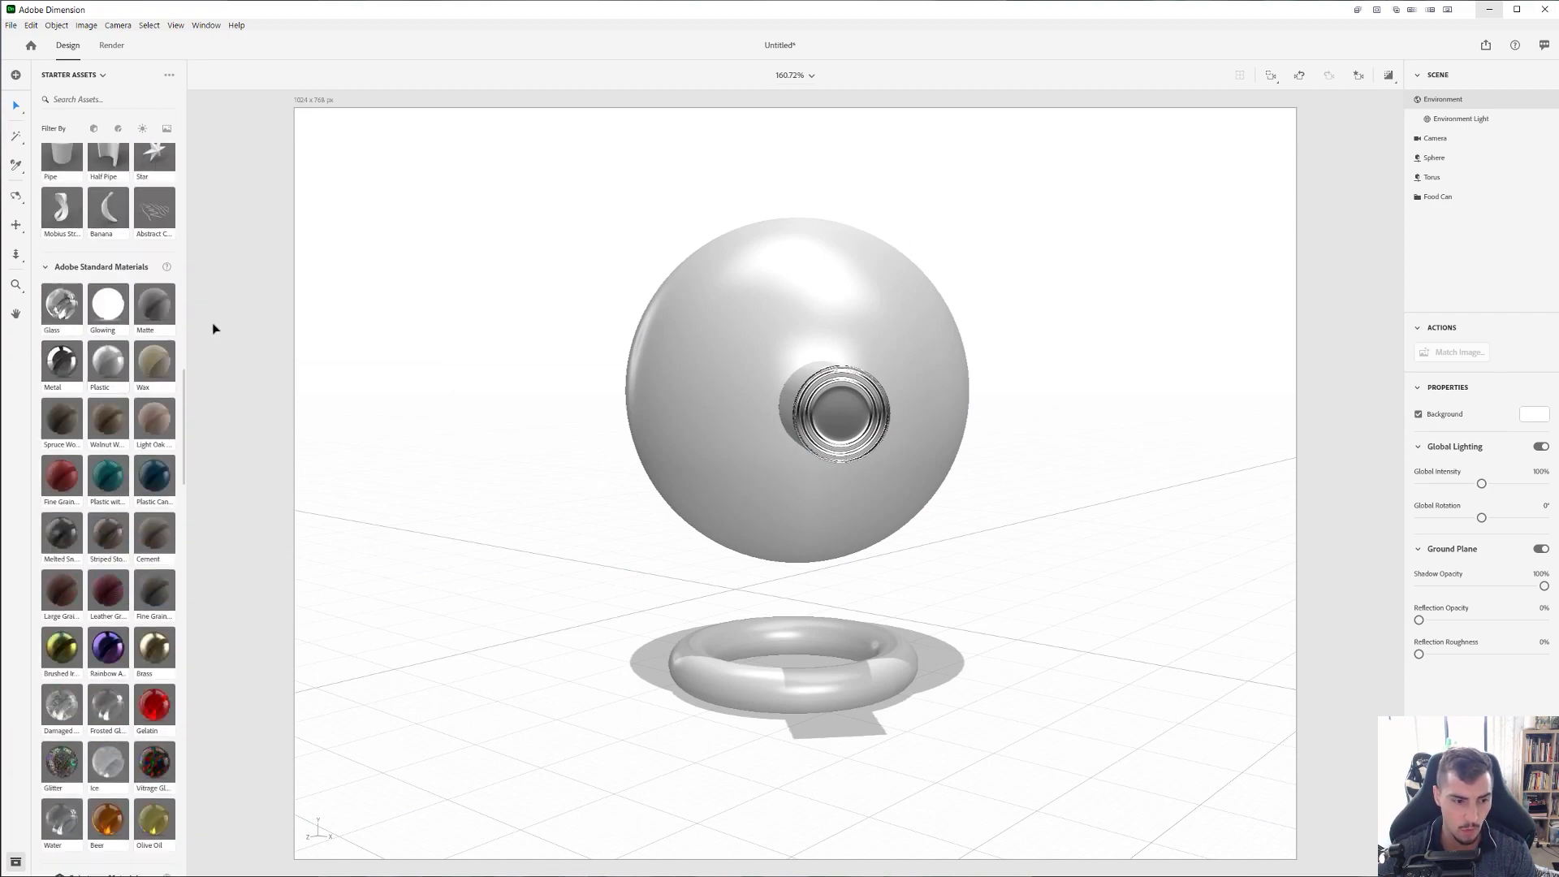
{"action": "scroll", "coordinate": [120, 489], "scroll_direction": "down", "scroll_amount": 8}
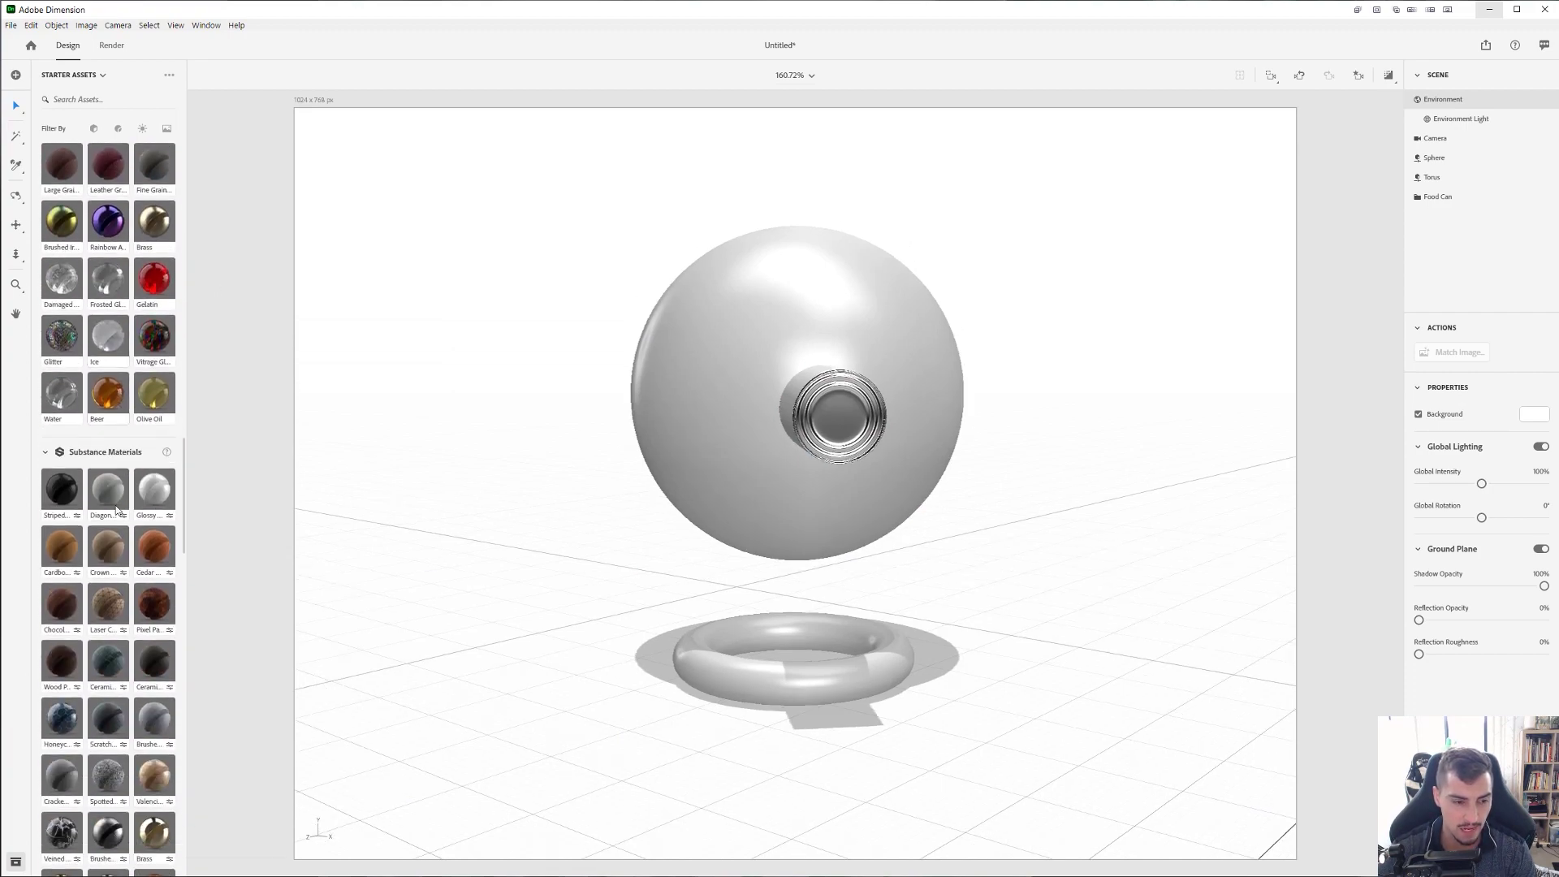
{"action": "scroll", "coordinate": [99, 528], "scroll_direction": "up", "scroll_amount": 12}
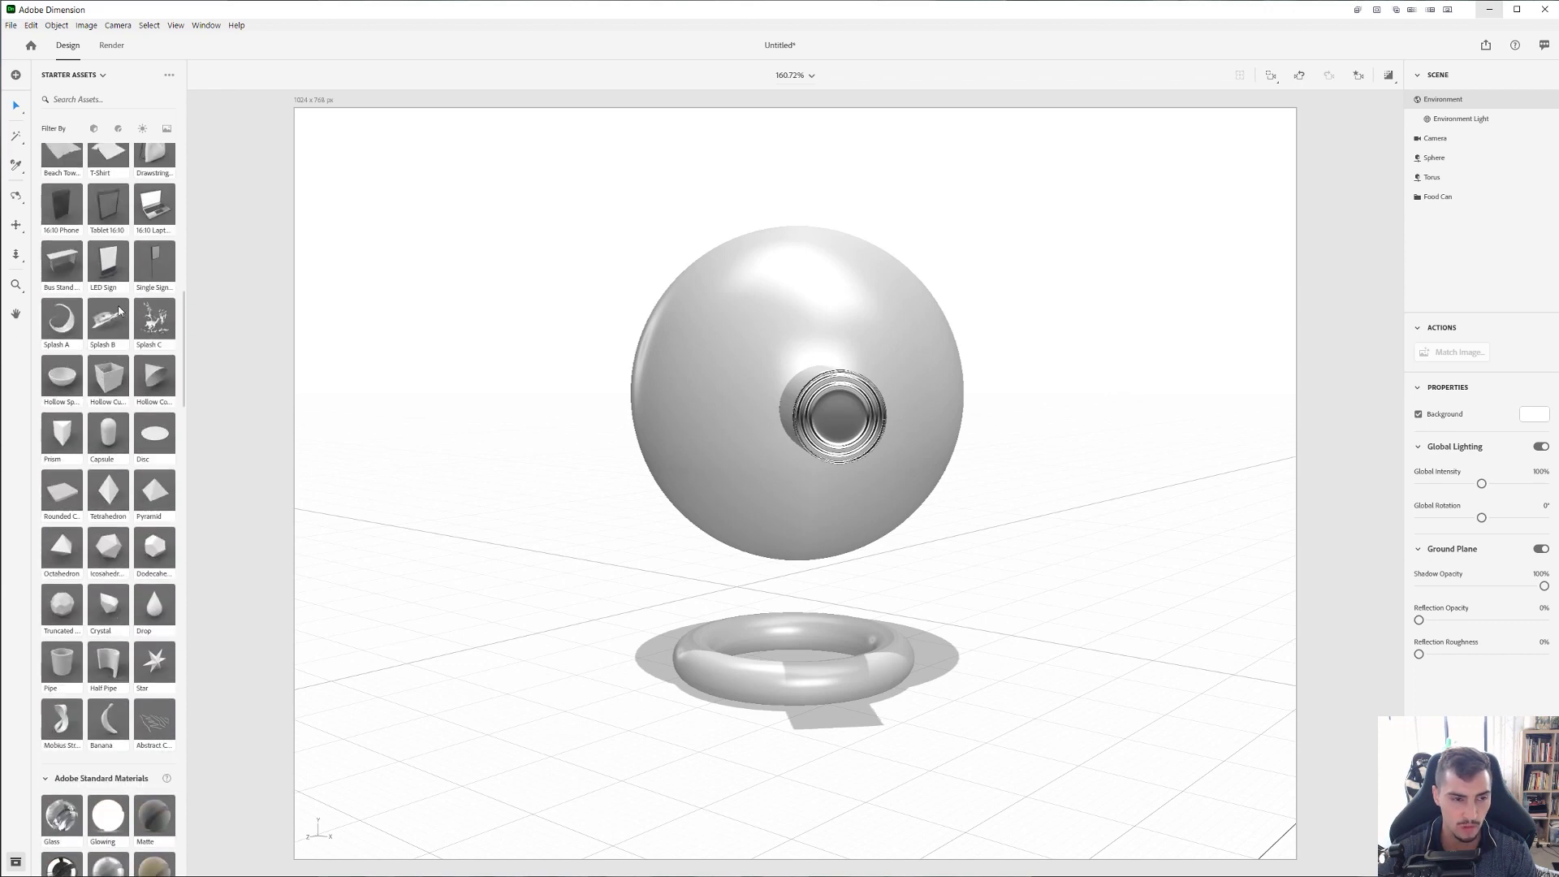
{"action": "scroll", "coordinate": [128, 345], "scroll_direction": "down", "scroll_amount": 7}
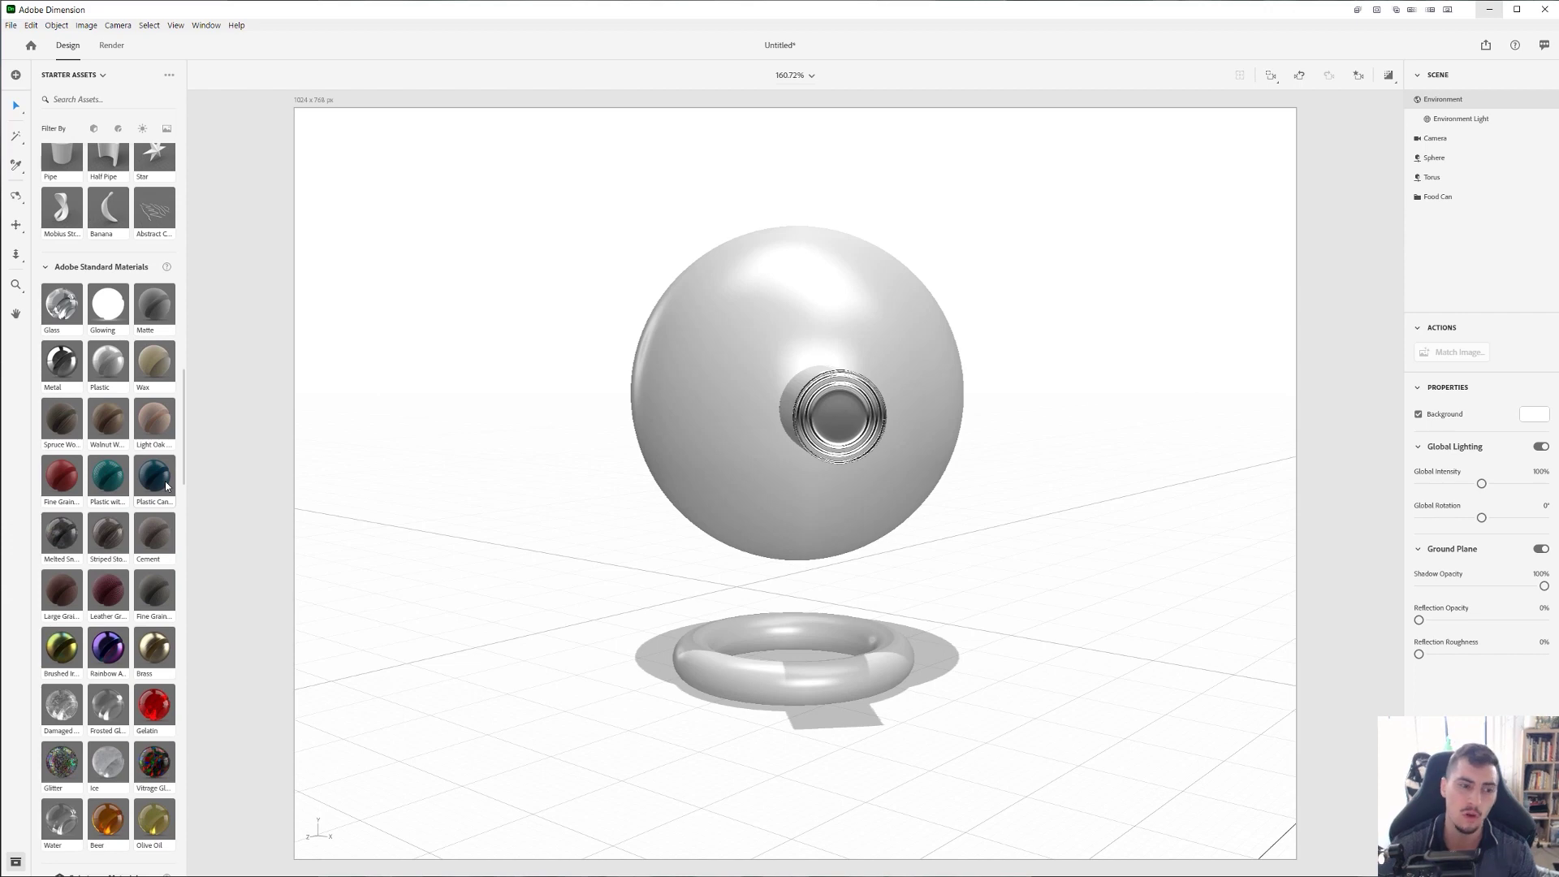
{"action": "scroll", "coordinate": [166, 485], "scroll_direction": "down", "scroll_amount": 1}
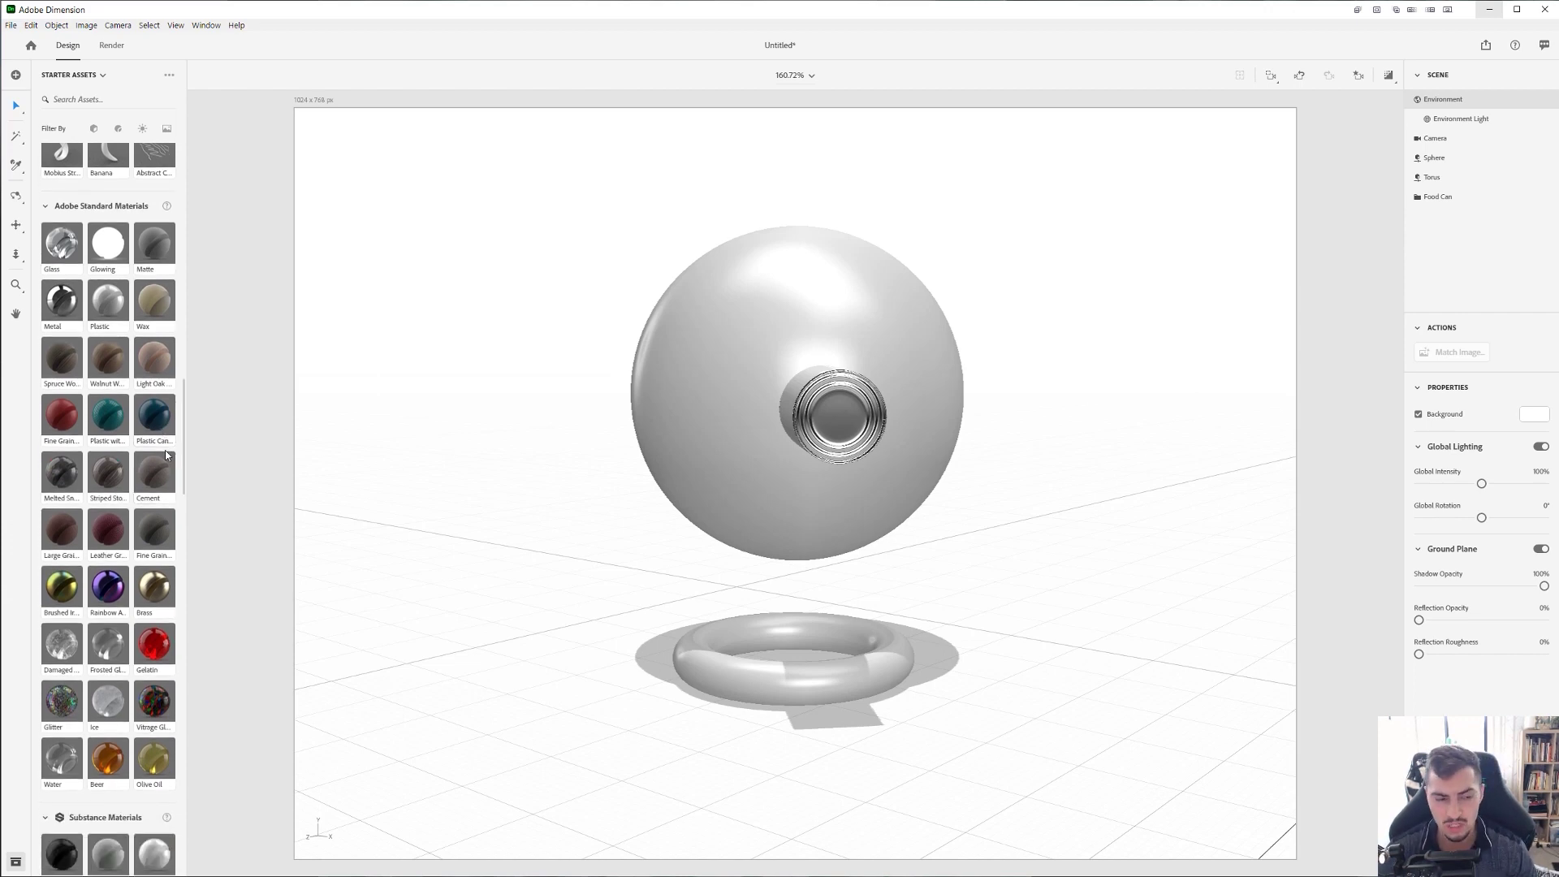
{"action": "scroll", "coordinate": [165, 455], "scroll_direction": "down", "scroll_amount": 2}
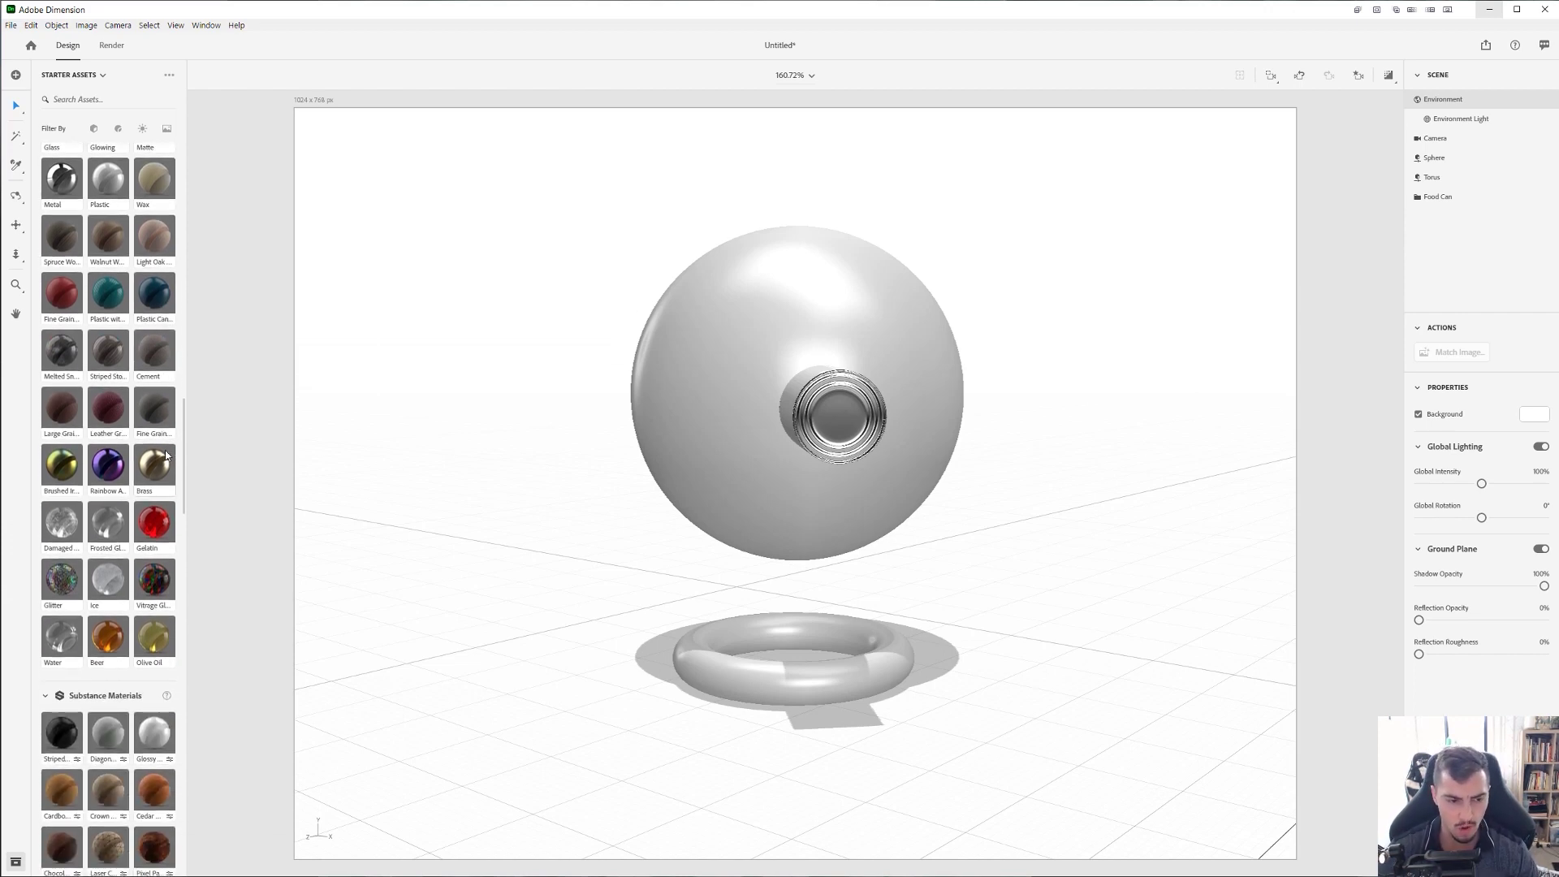
{"action": "scroll", "coordinate": [165, 455], "scroll_direction": "down", "scroll_amount": 4}
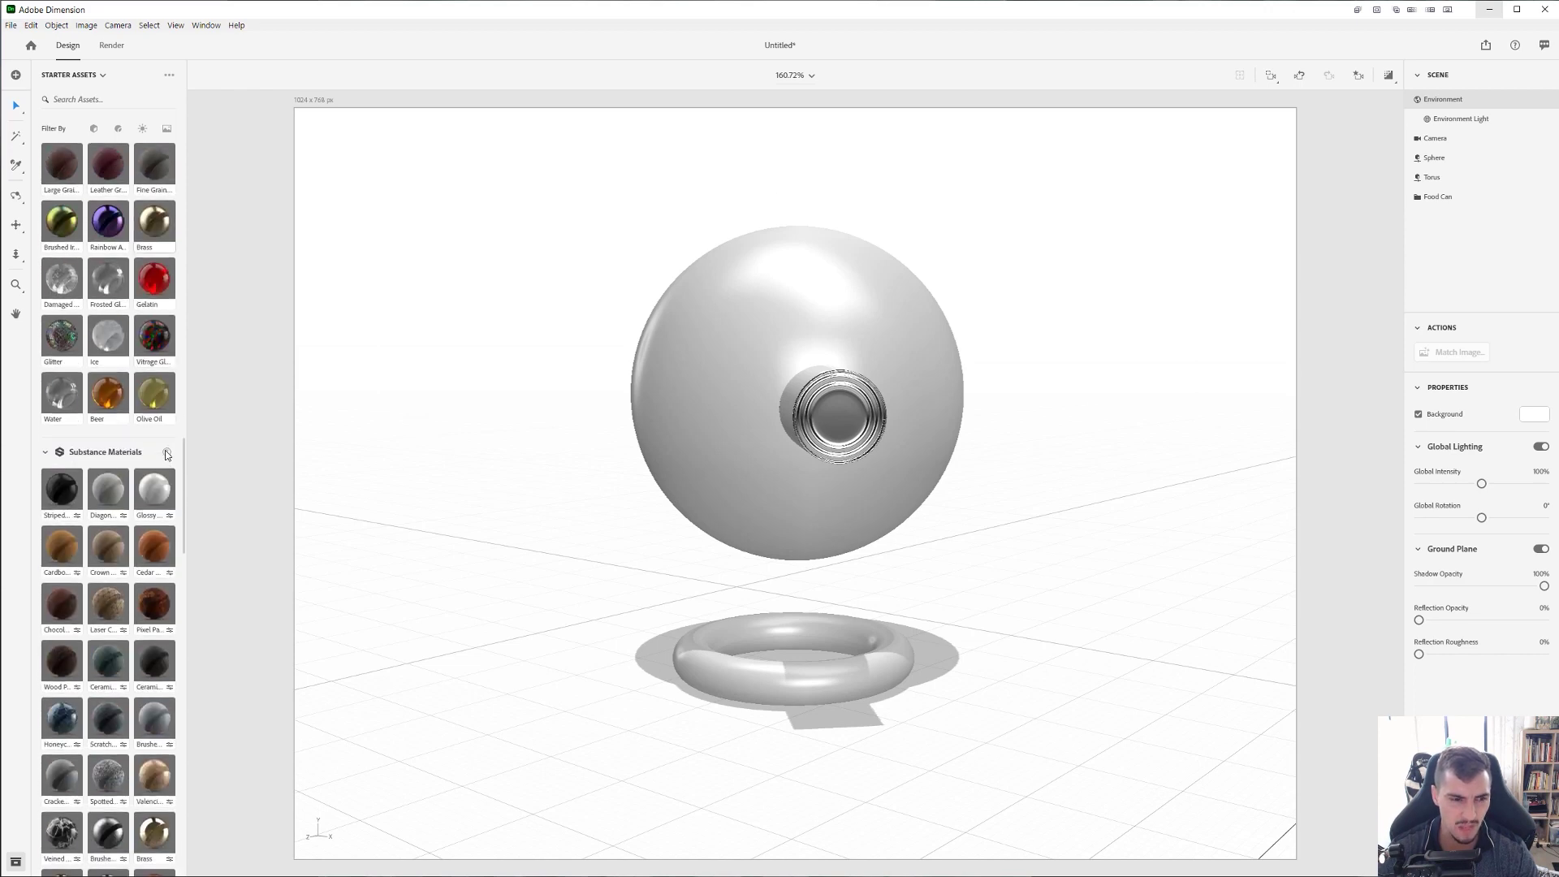
{"action": "left_click", "coordinate": [168, 453]}
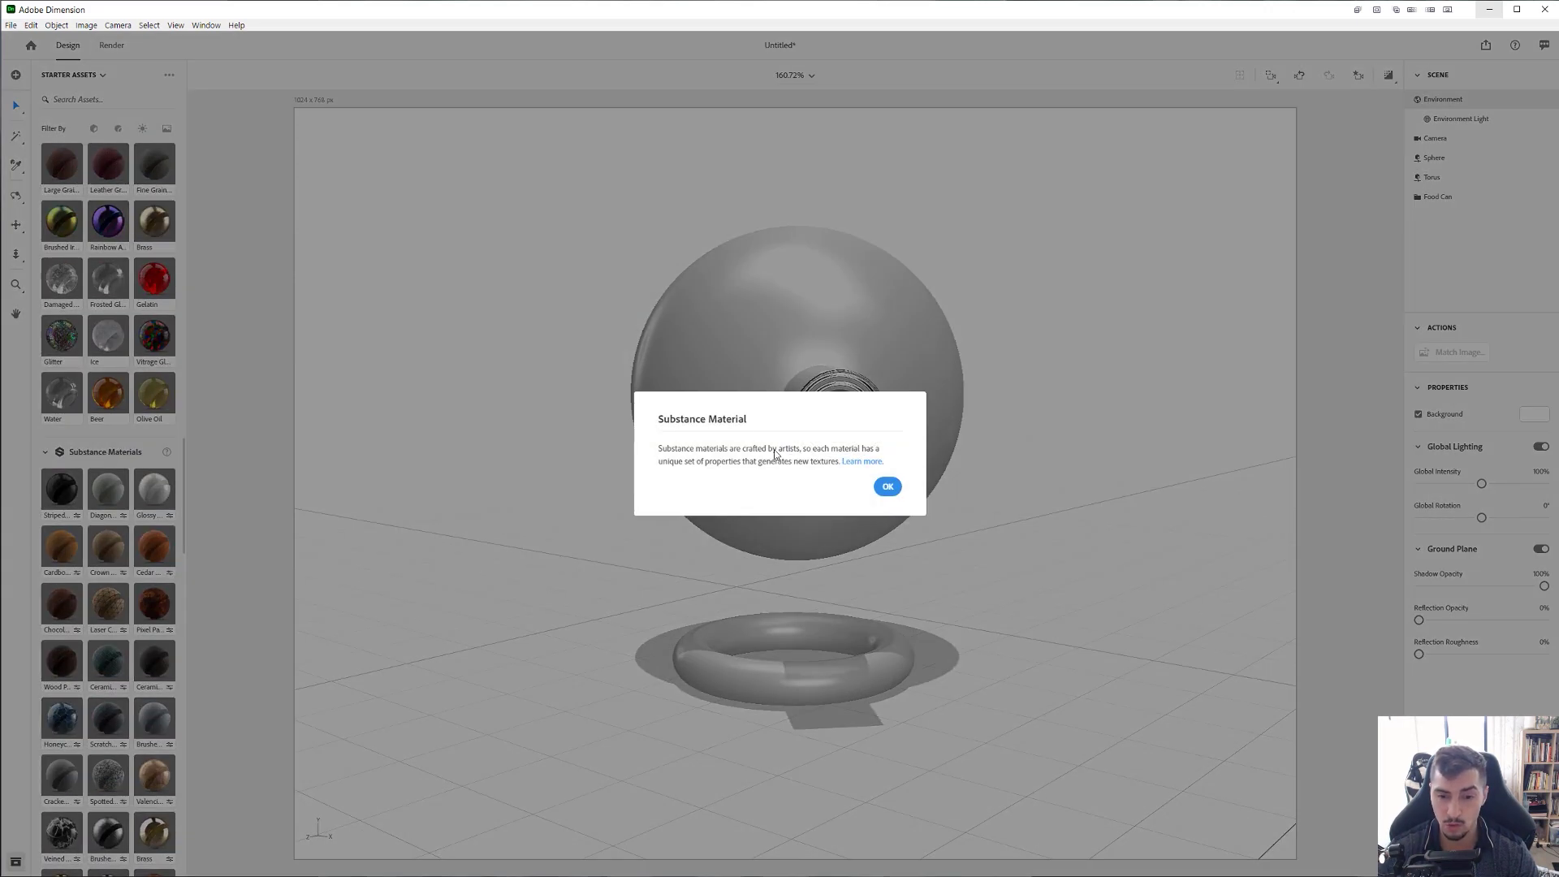
{"action": "left_click", "coordinate": [887, 486]}
- Apply the Geometric Metal substance material to the sphere and Brushed Aluminum to the food can's can part
{"action": "scroll", "coordinate": [116, 536], "scroll_direction": "down", "scroll_amount": 3}
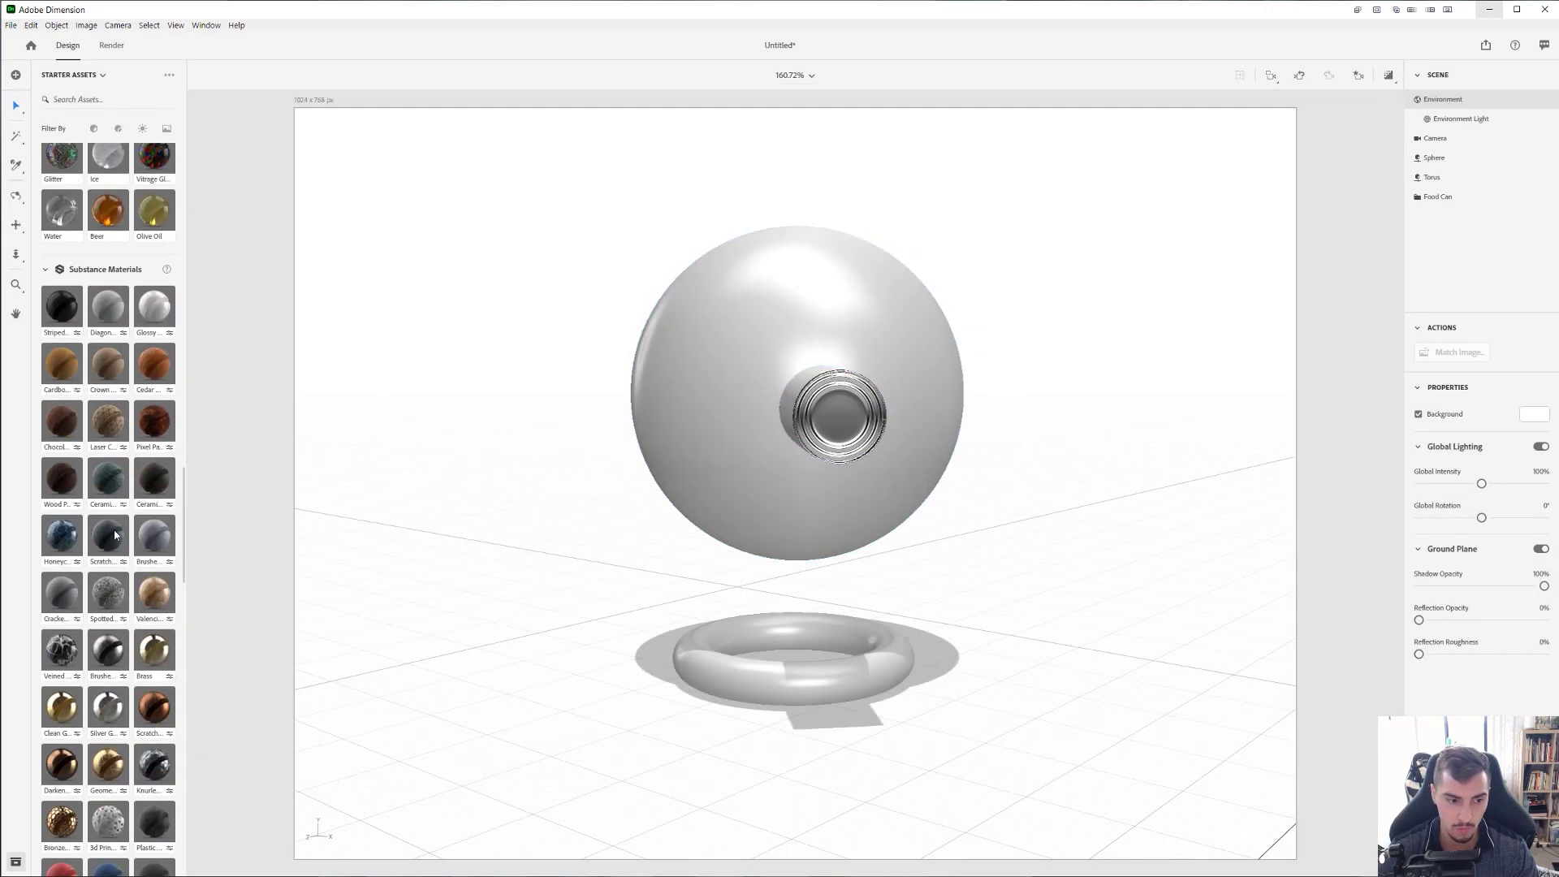
{"action": "scroll", "coordinate": [116, 536], "scroll_direction": "down", "scroll_amount": 2}
{"action": "left_click_drag", "start_coordinate": [122, 658], "coordinate": [751, 347]}
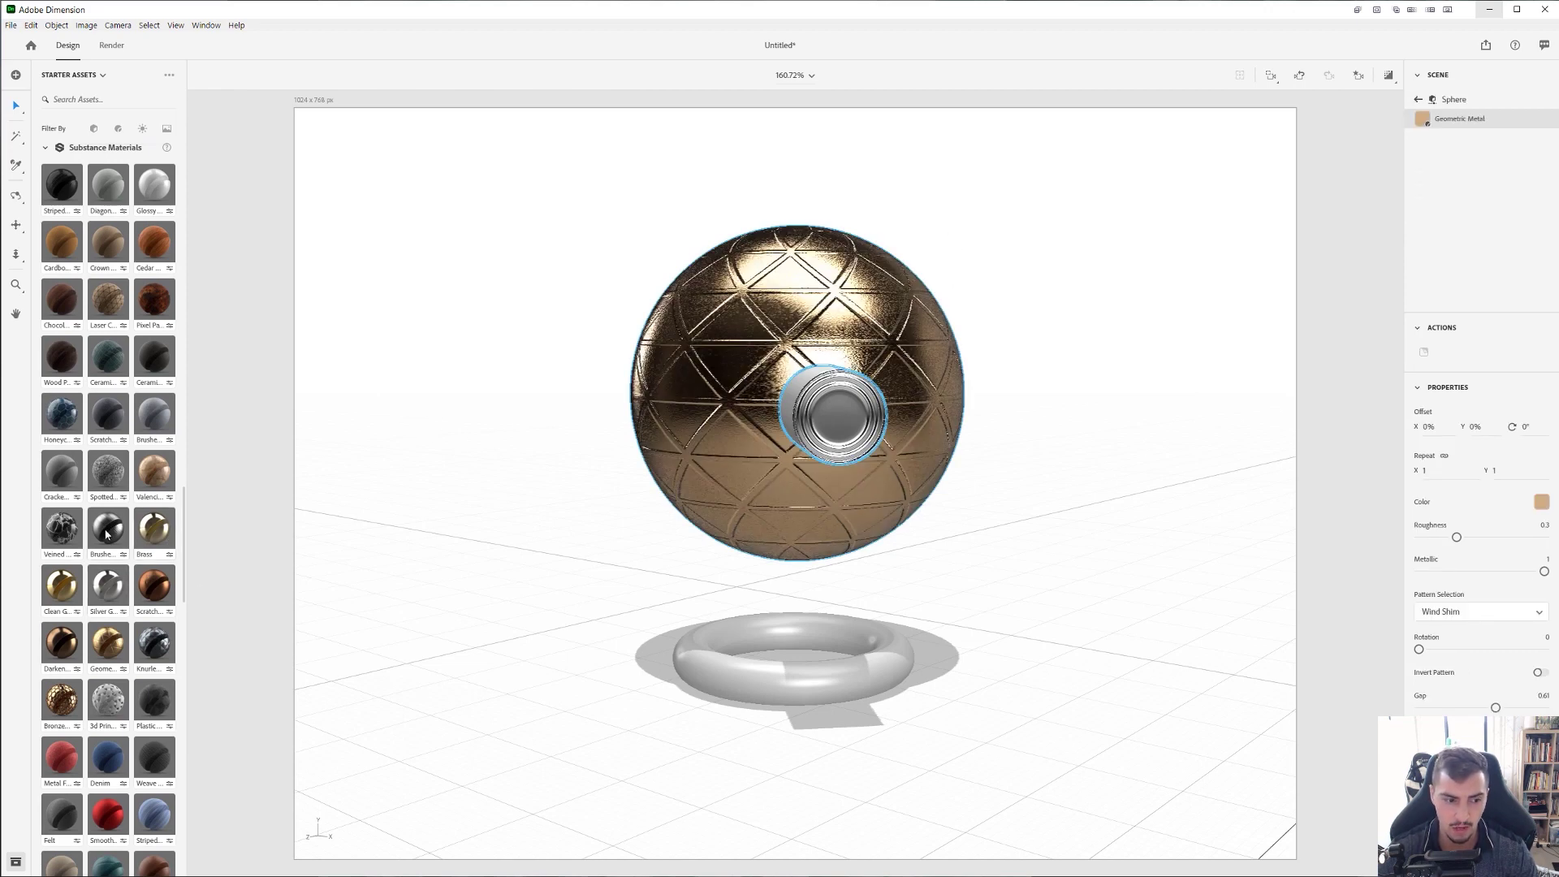
{"action": "mouse_move", "coordinate": [107, 535]}
{"action": "left_mouse_down"}
{"action": "mouse_move", "coordinate": [548, 507]}
{"action": "mouse_move", "coordinate": [819, 396]}
{"action": "left_mouse_up"}
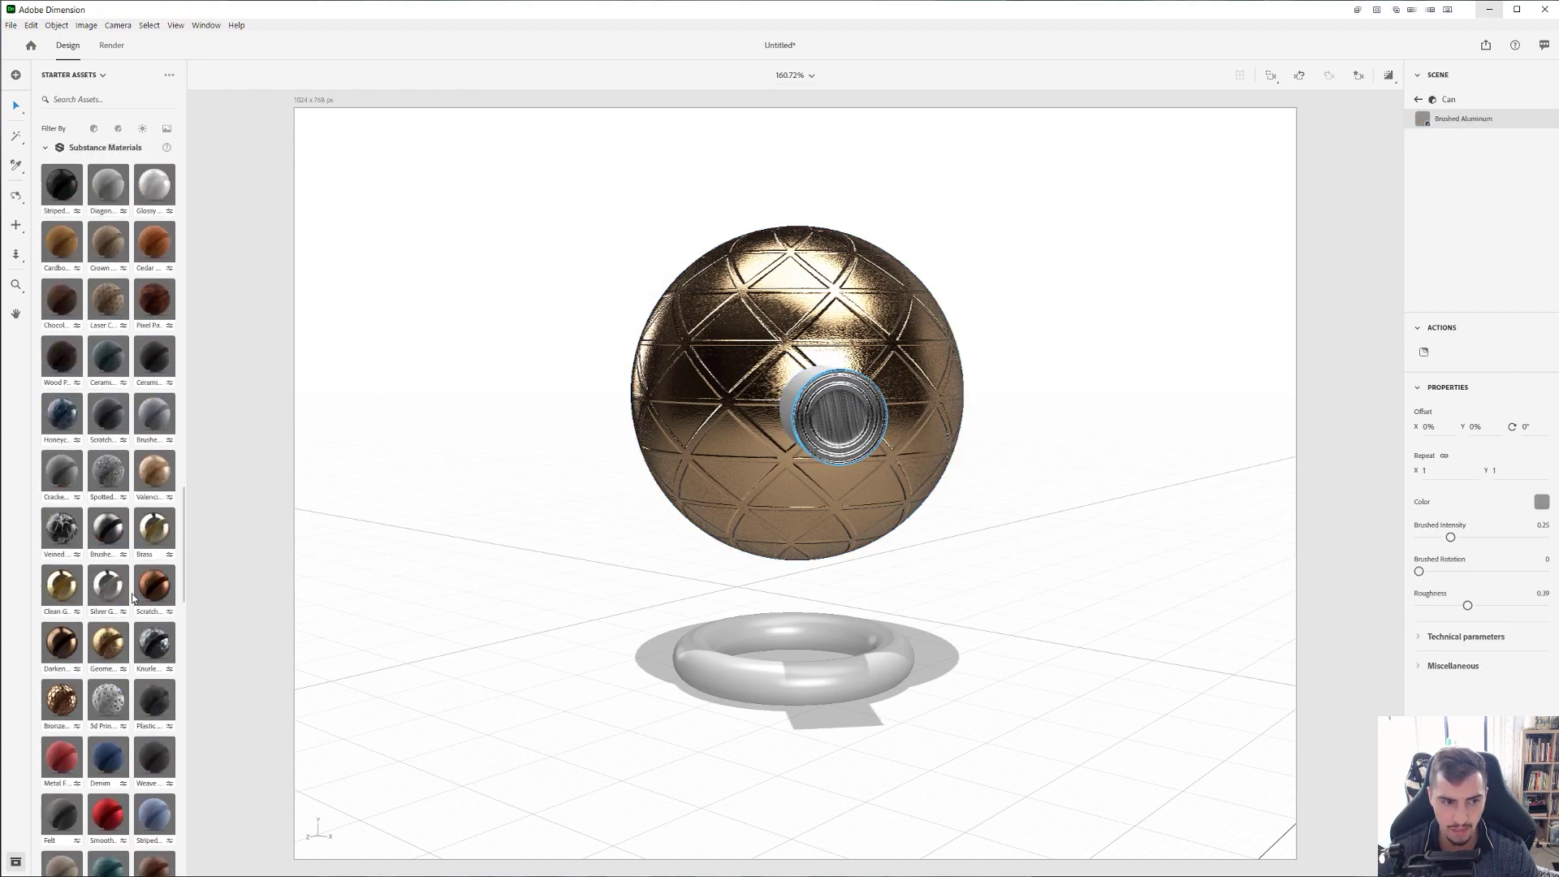
- Apply the Glass standard material to the torus
{"action": "scroll", "coordinate": [132, 599], "scroll_direction": "up", "scroll_amount": 5}
{"action": "scroll", "coordinate": [164, 471], "scroll_direction": "up", "scroll_amount": 4}
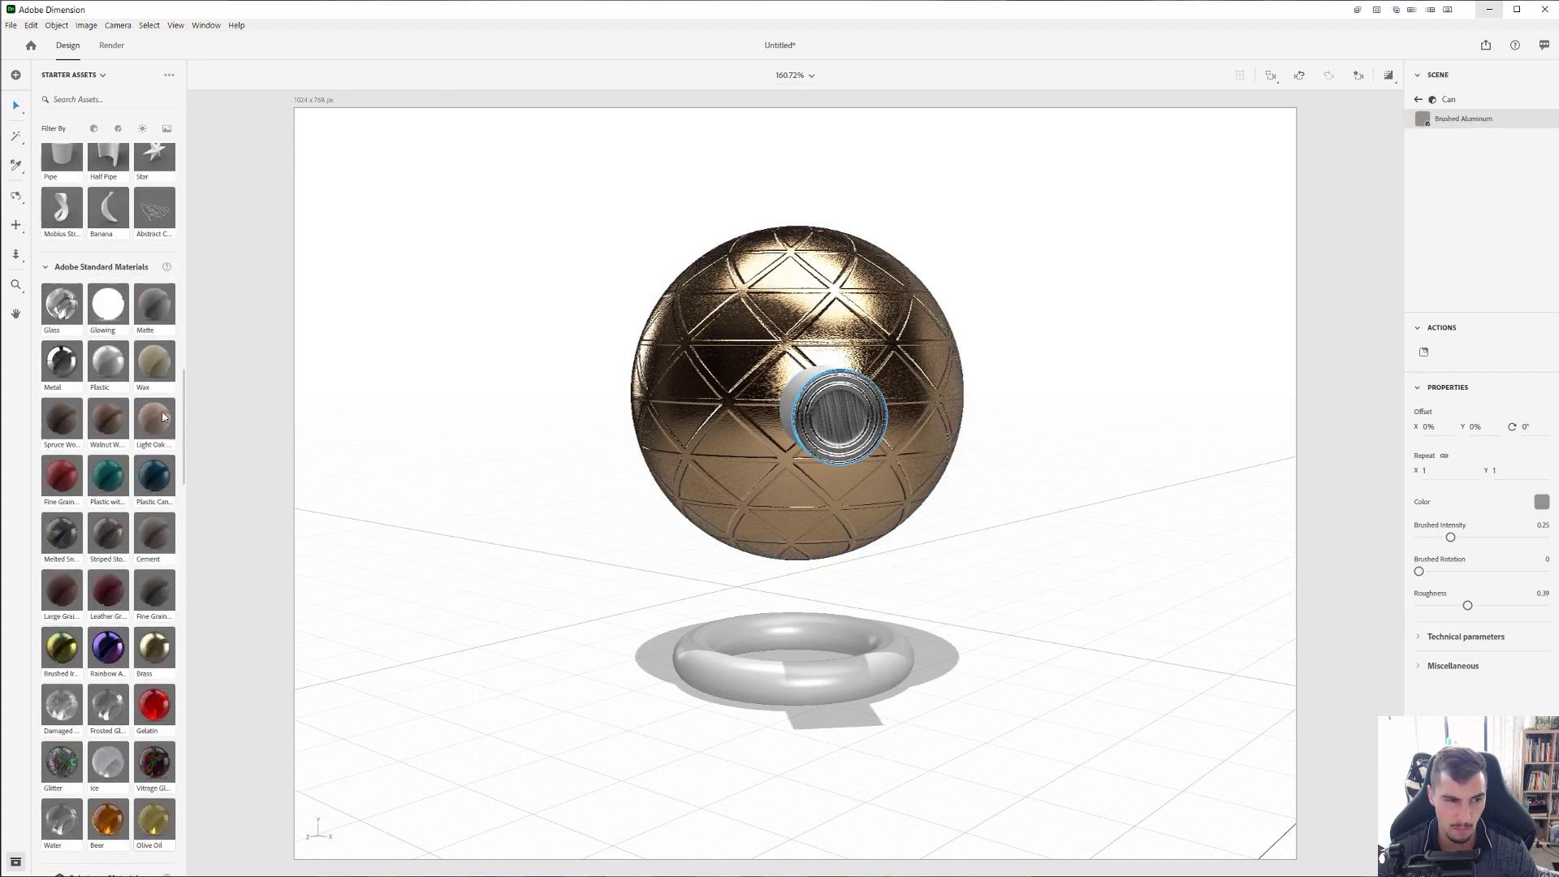
{"action": "mouse_move", "coordinate": [79, 329]}
{"action": "left_mouse_down"}
{"action": "mouse_move", "coordinate": [617, 572]}
{"action": "mouse_move", "coordinate": [728, 676]}
{"action": "mouse_move", "coordinate": [834, 712]}
{"action": "left_mouse_up"}
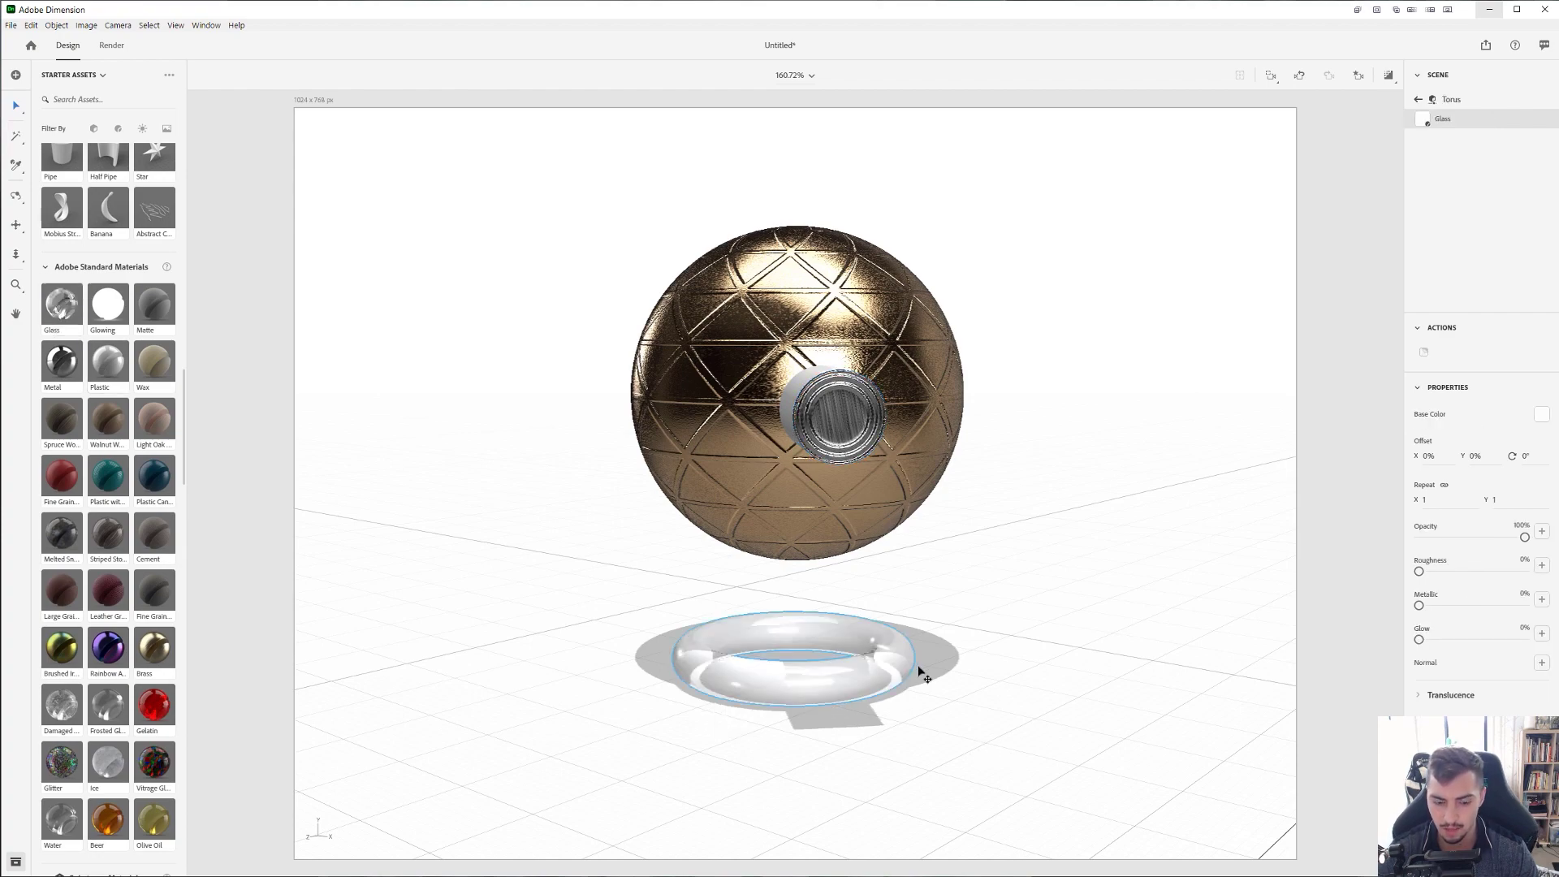
- Move the torus beneath the sphere to about X 32.7, Z 26.7 cm and scale it up to 1.4
{"action": "left_click", "coordinate": [851, 584]}
{"action": "scroll", "coordinate": [870, 592], "scroll_direction": "down", "scroll_amount": 5}
{"action": "scroll", "coordinate": [877, 603], "scroll_direction": "up", "scroll_amount": 3}
{"action": "middle_click_drag", "start_coordinate": [847, 572], "coordinate": [861, 568]}
{"action": "left_click_drag", "start_coordinate": [861, 569], "coordinate": [991, 626]}
{"action": "right_click_drag", "start_coordinate": [991, 626], "coordinate": [1131, 664]}
{"action": "left_click", "coordinate": [923, 638]}
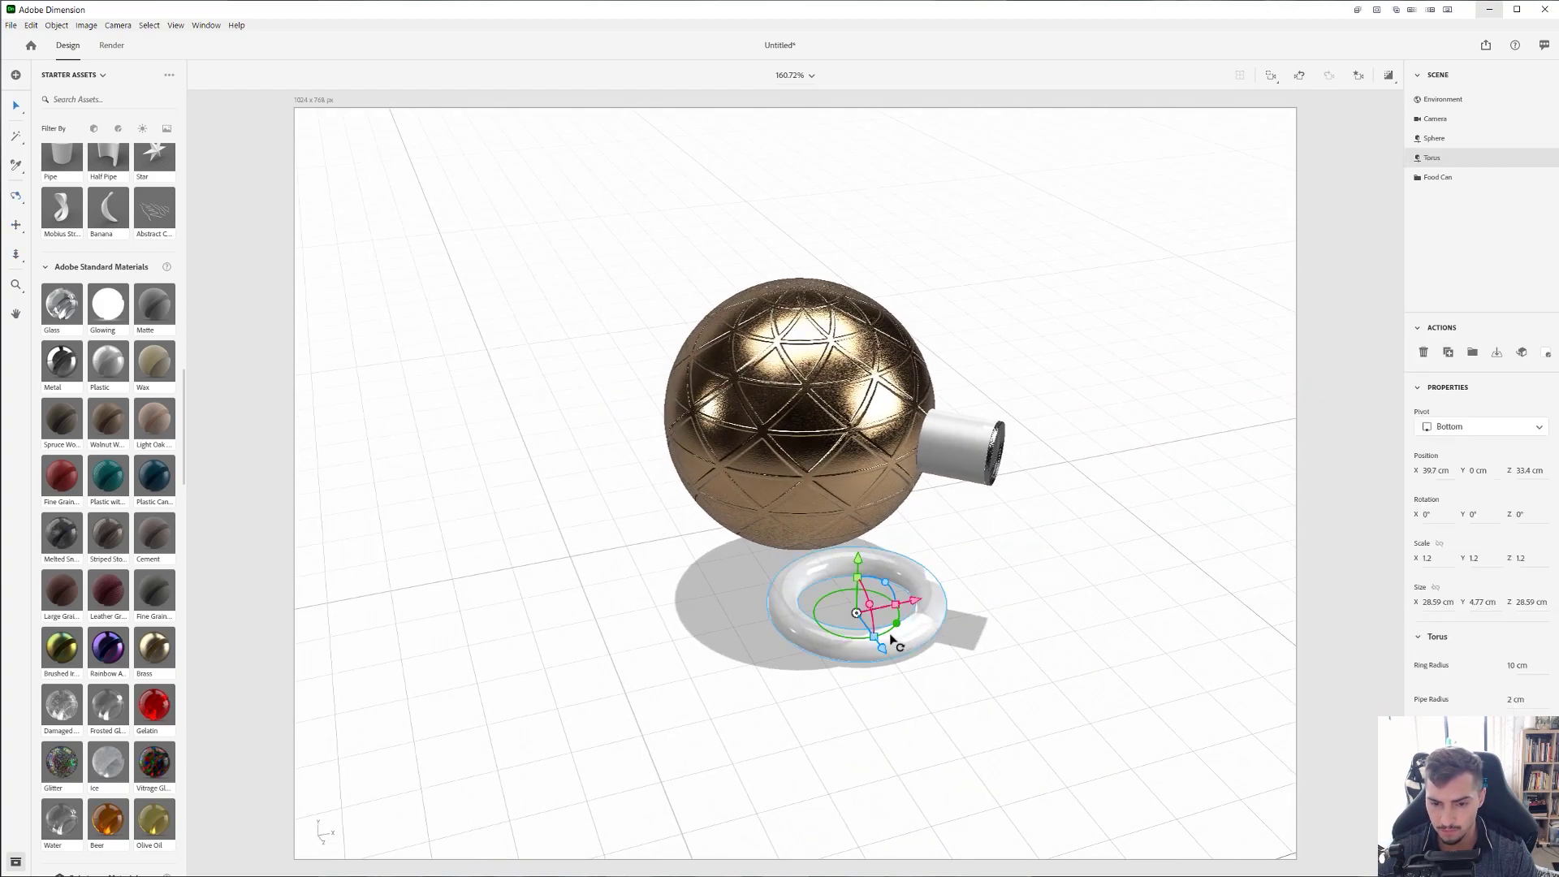
{"action": "left_click_drag", "start_coordinate": [883, 651], "coordinate": [863, 586]}
{"action": "key", "text": "v"}
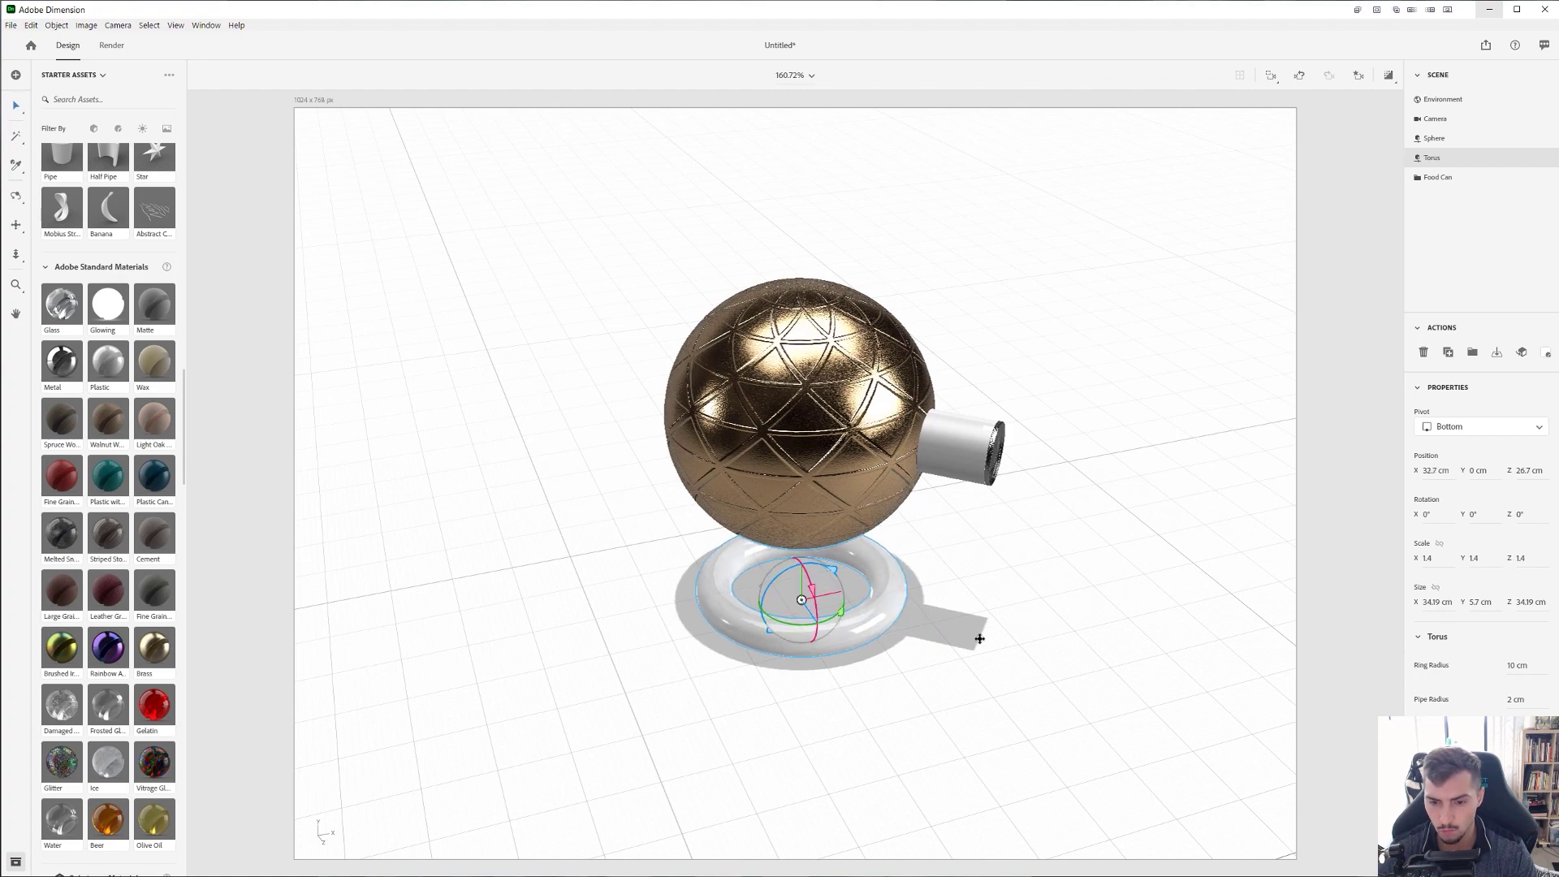
- Inspect the sphere, food can and glass torus from a low angle on the opposite side and toggle the render preview
{"action": "middle_click_drag", "start_coordinate": [972, 647], "coordinate": [873, 579]}
{"action": "right_click_drag", "start_coordinate": [874, 577], "coordinate": [857, 406]}
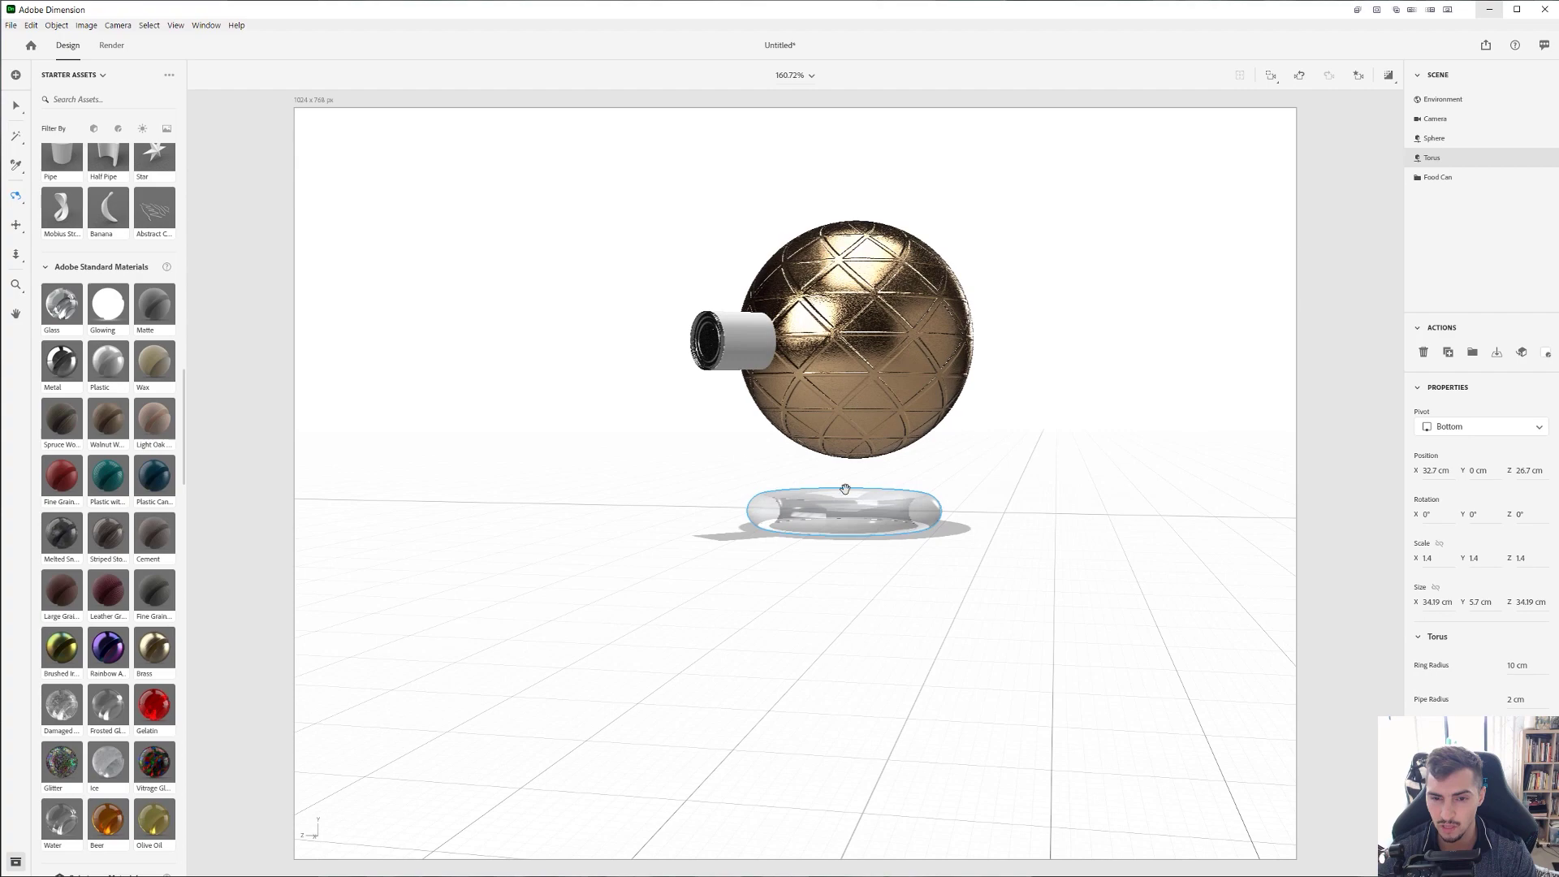
{"action": "middle_click_drag", "start_coordinate": [883, 405], "coordinate": [862, 455]}
{"action": "scroll", "coordinate": [968, 345], "scroll_direction": "up", "scroll_amount": 2}
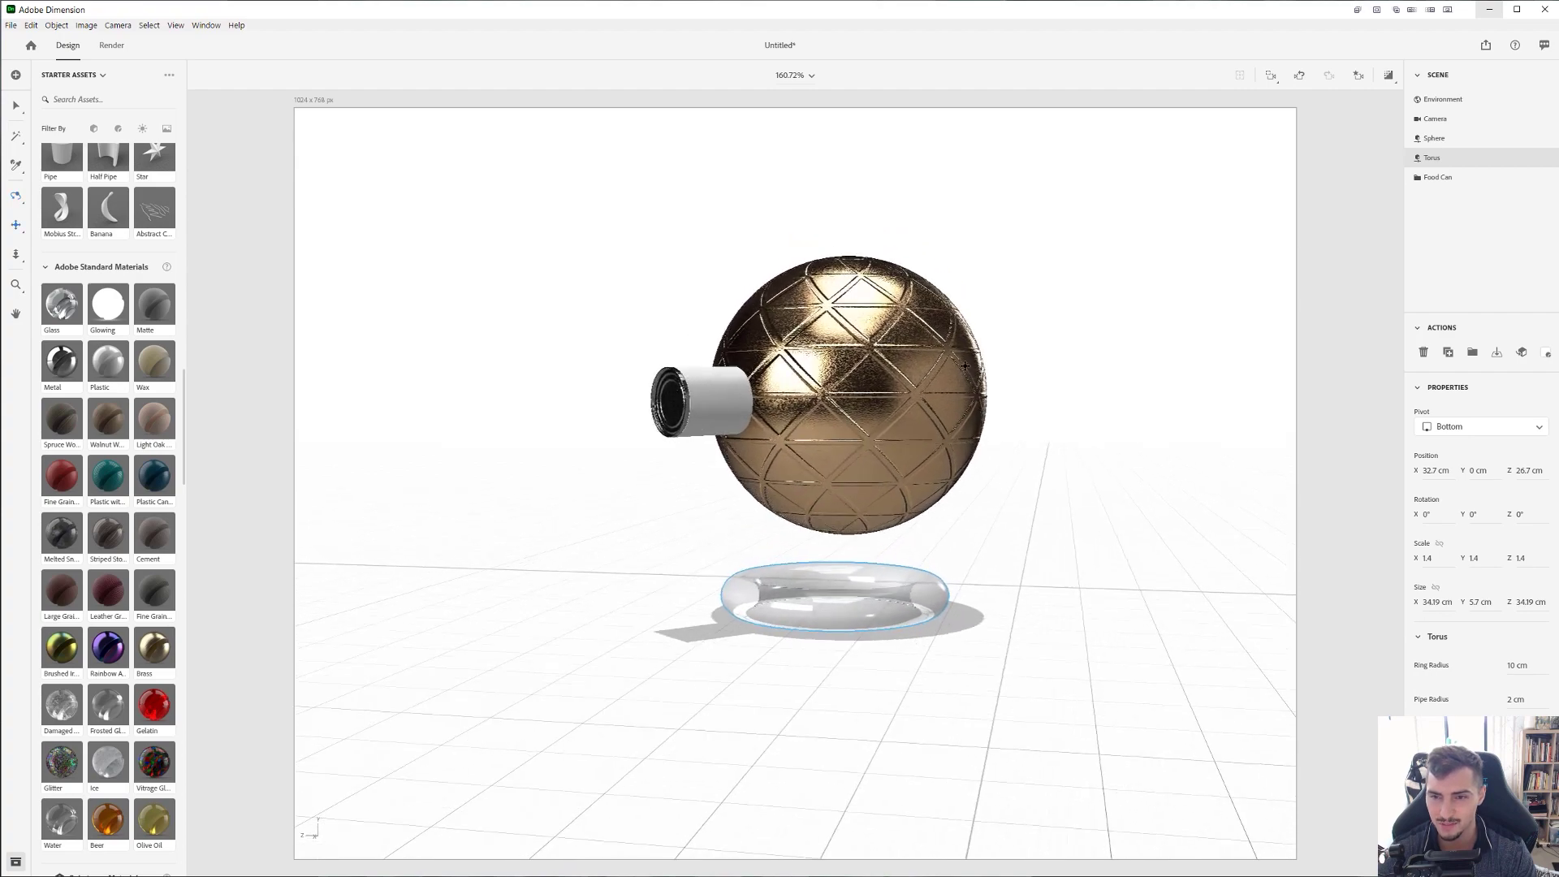
{"action": "middle_click_drag", "start_coordinate": [1029, 328], "coordinate": [967, 344]}
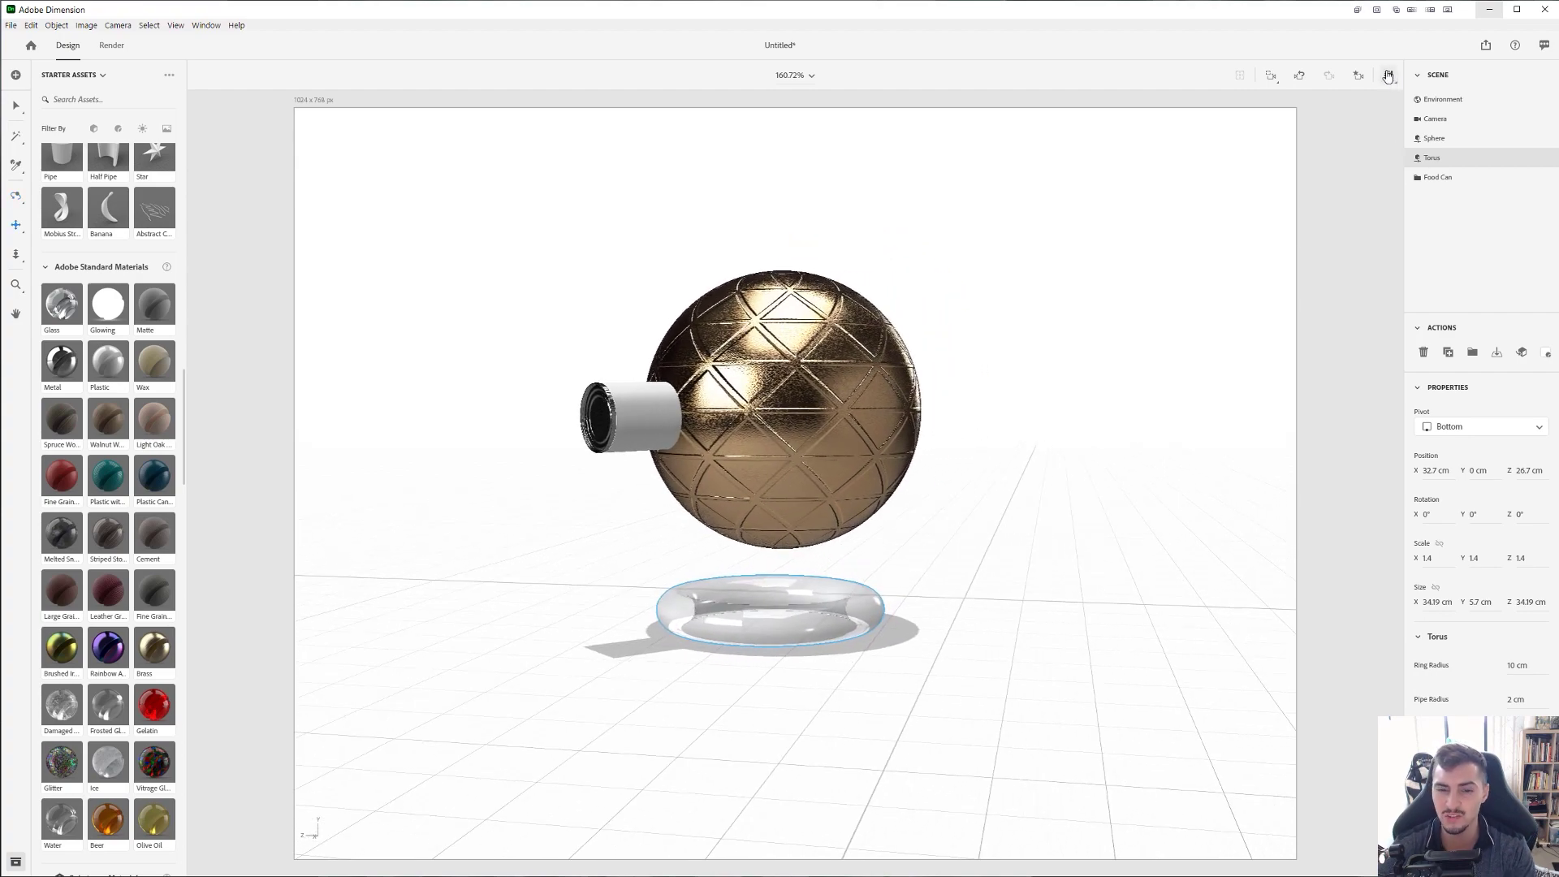
{"action": "left_click", "coordinate": [1388, 76]}
- Try several studio environment lights on the scene and settle on the Sunrise Campsite environment light
{"action": "scroll", "coordinate": [122, 305], "scroll_direction": "down", "scroll_amount": 3}
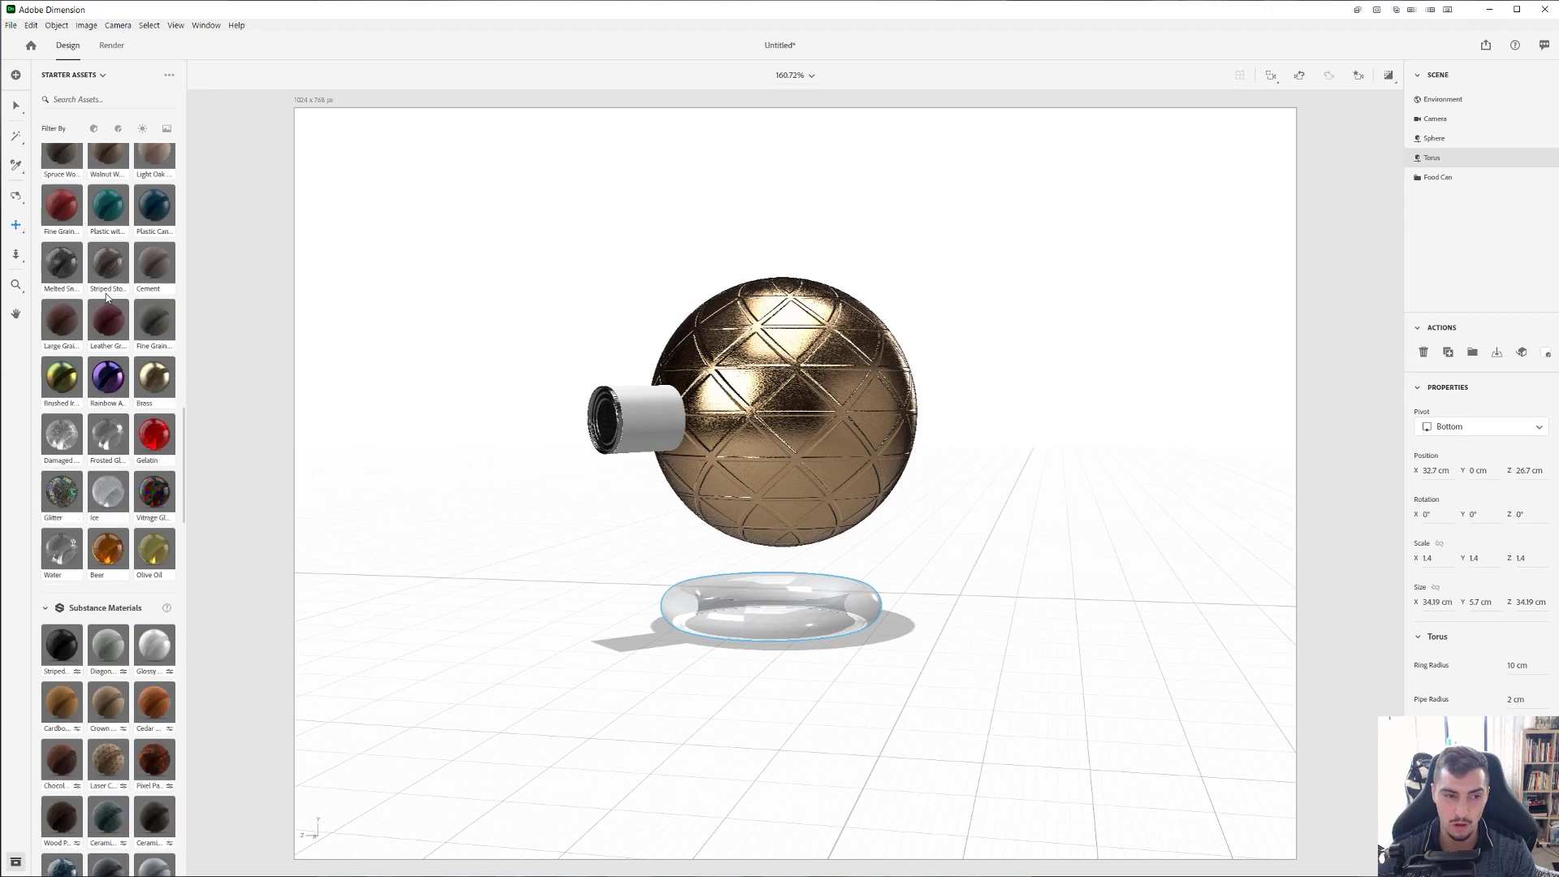
{"action": "scroll", "coordinate": [105, 294], "scroll_direction": "down", "scroll_amount": 10}
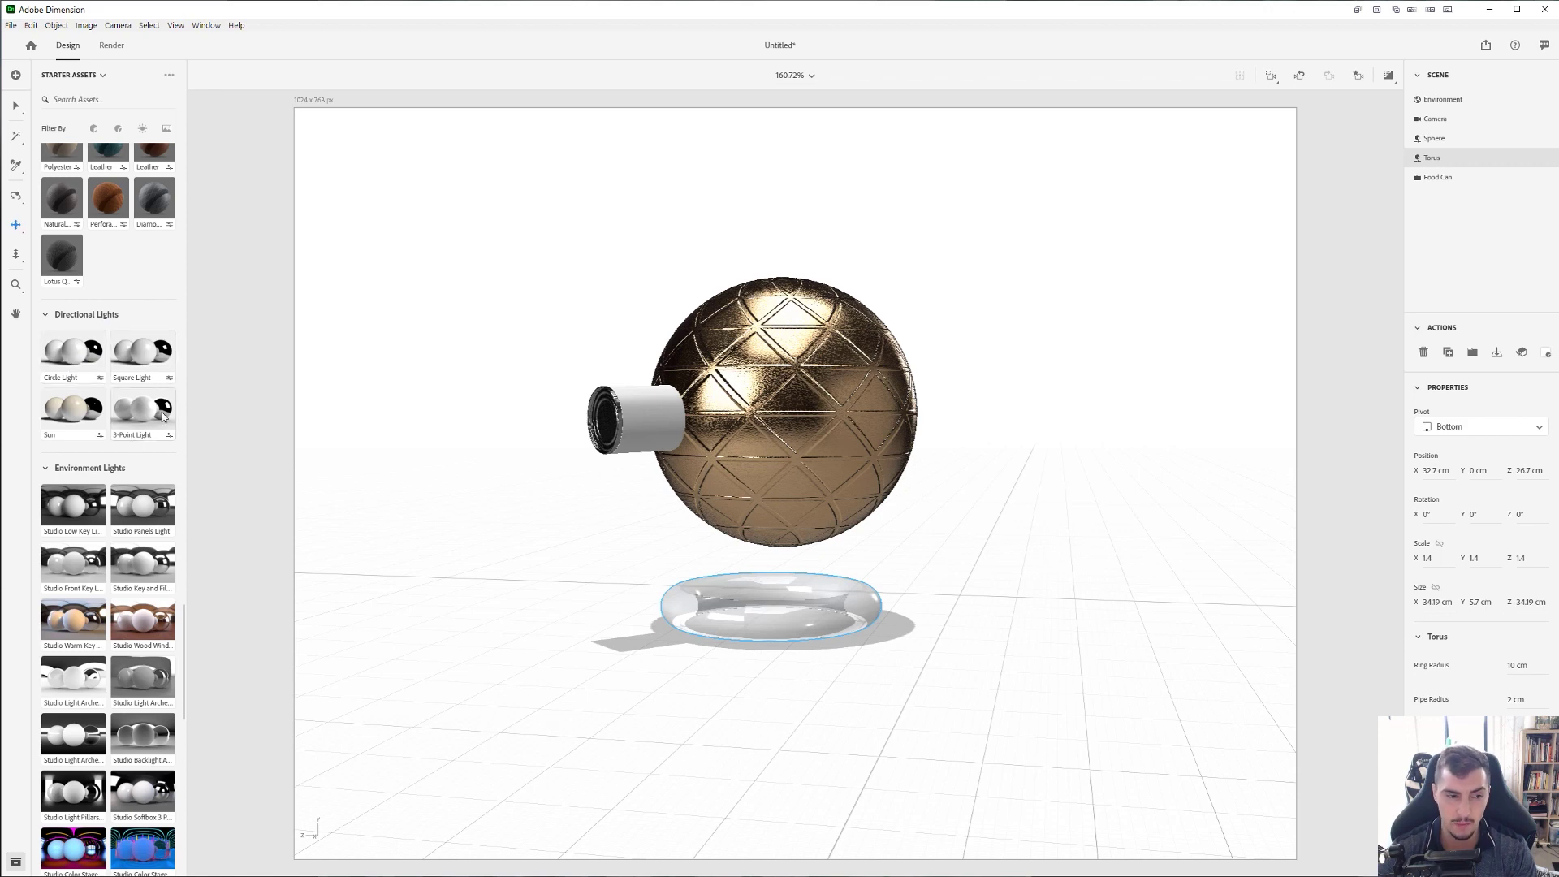
{"action": "scroll", "coordinate": [77, 381], "scroll_direction": "down", "scroll_amount": 4}
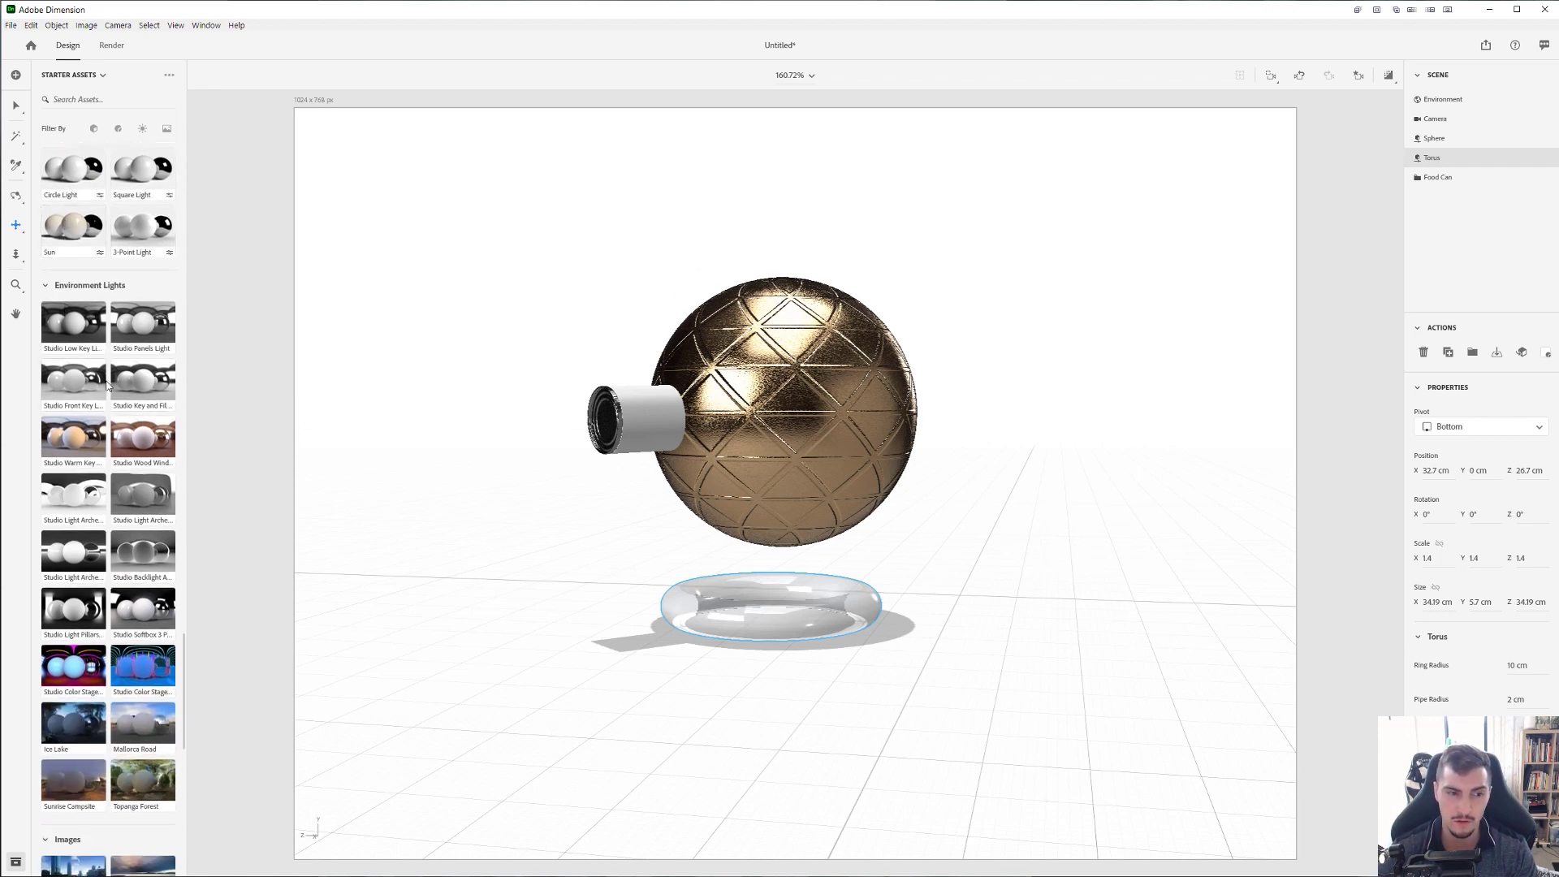
{"action": "scroll", "coordinate": [130, 398], "scroll_direction": "down", "scroll_amount": 1}
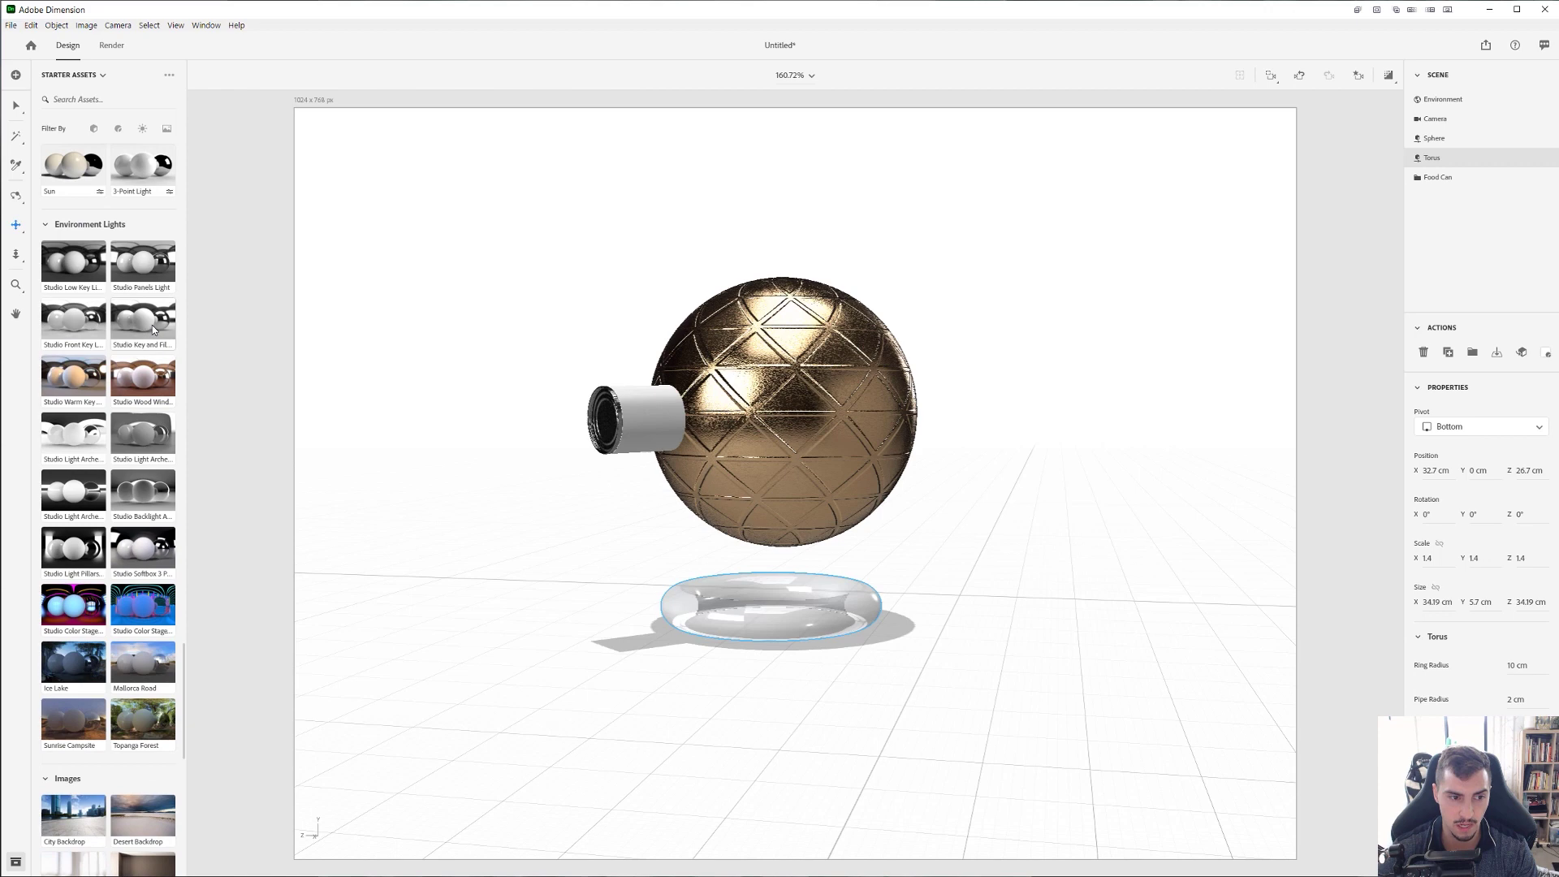
{"action": "left_click", "coordinate": [153, 325]}
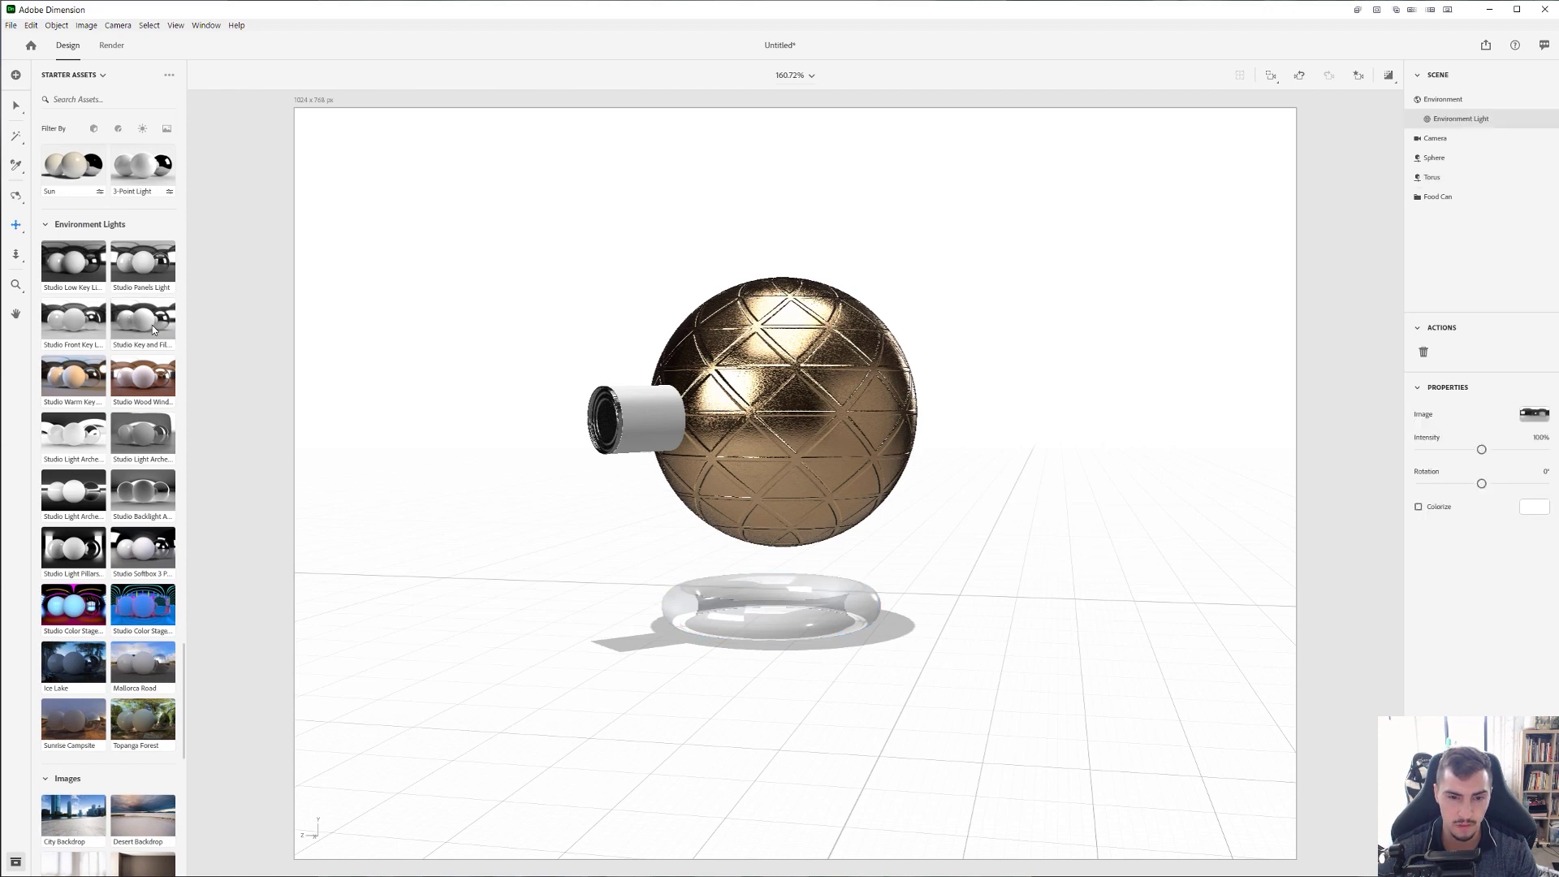
{"action": "left_click", "coordinate": [132, 383]}
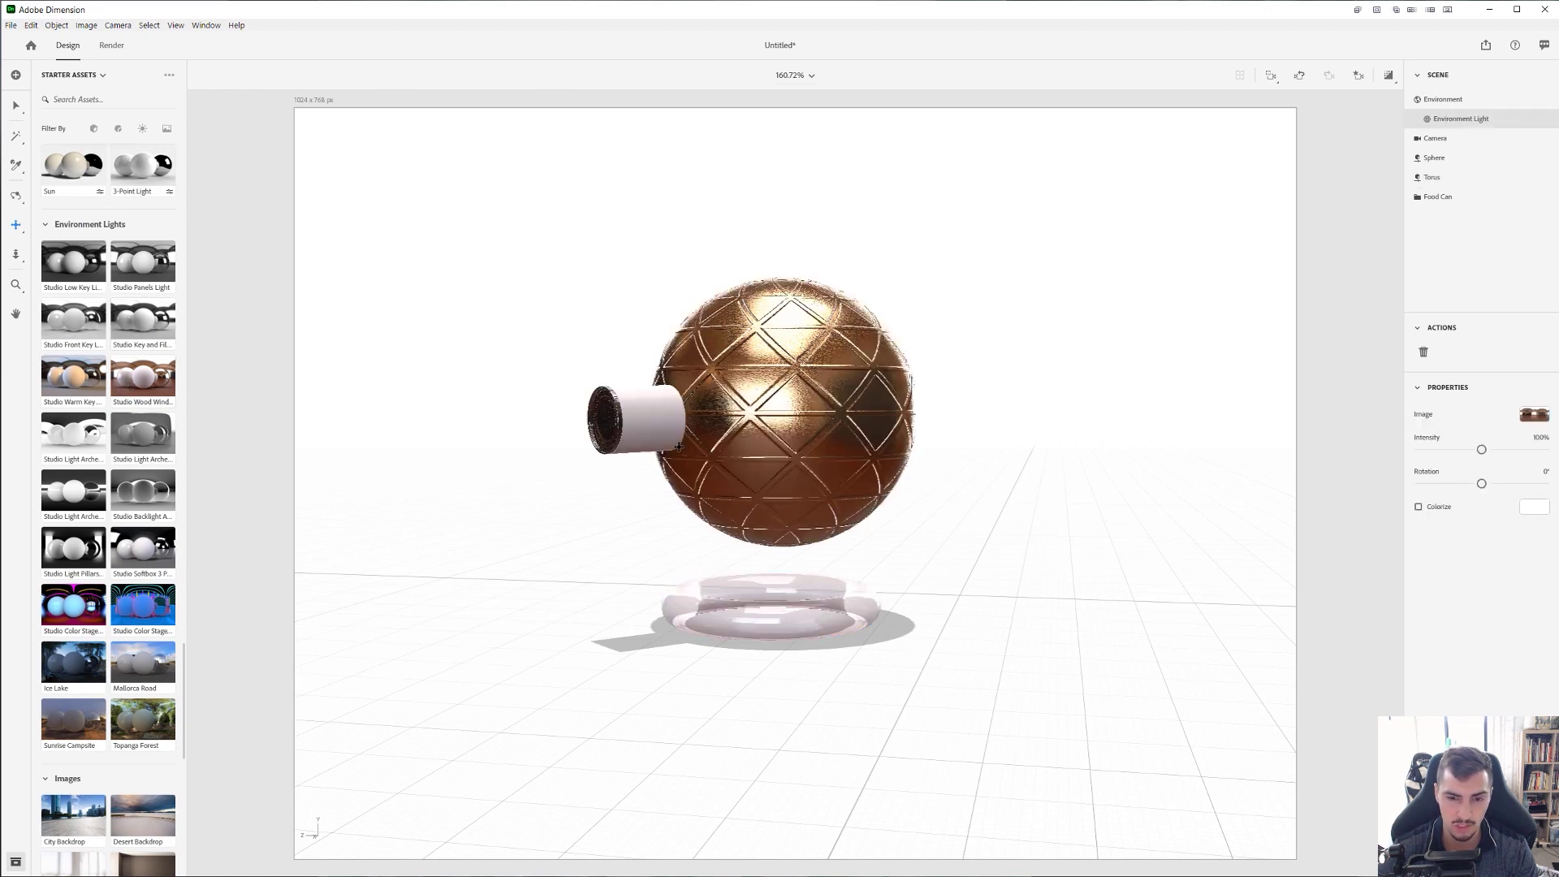
{"action": "left_click", "coordinate": [138, 443]}
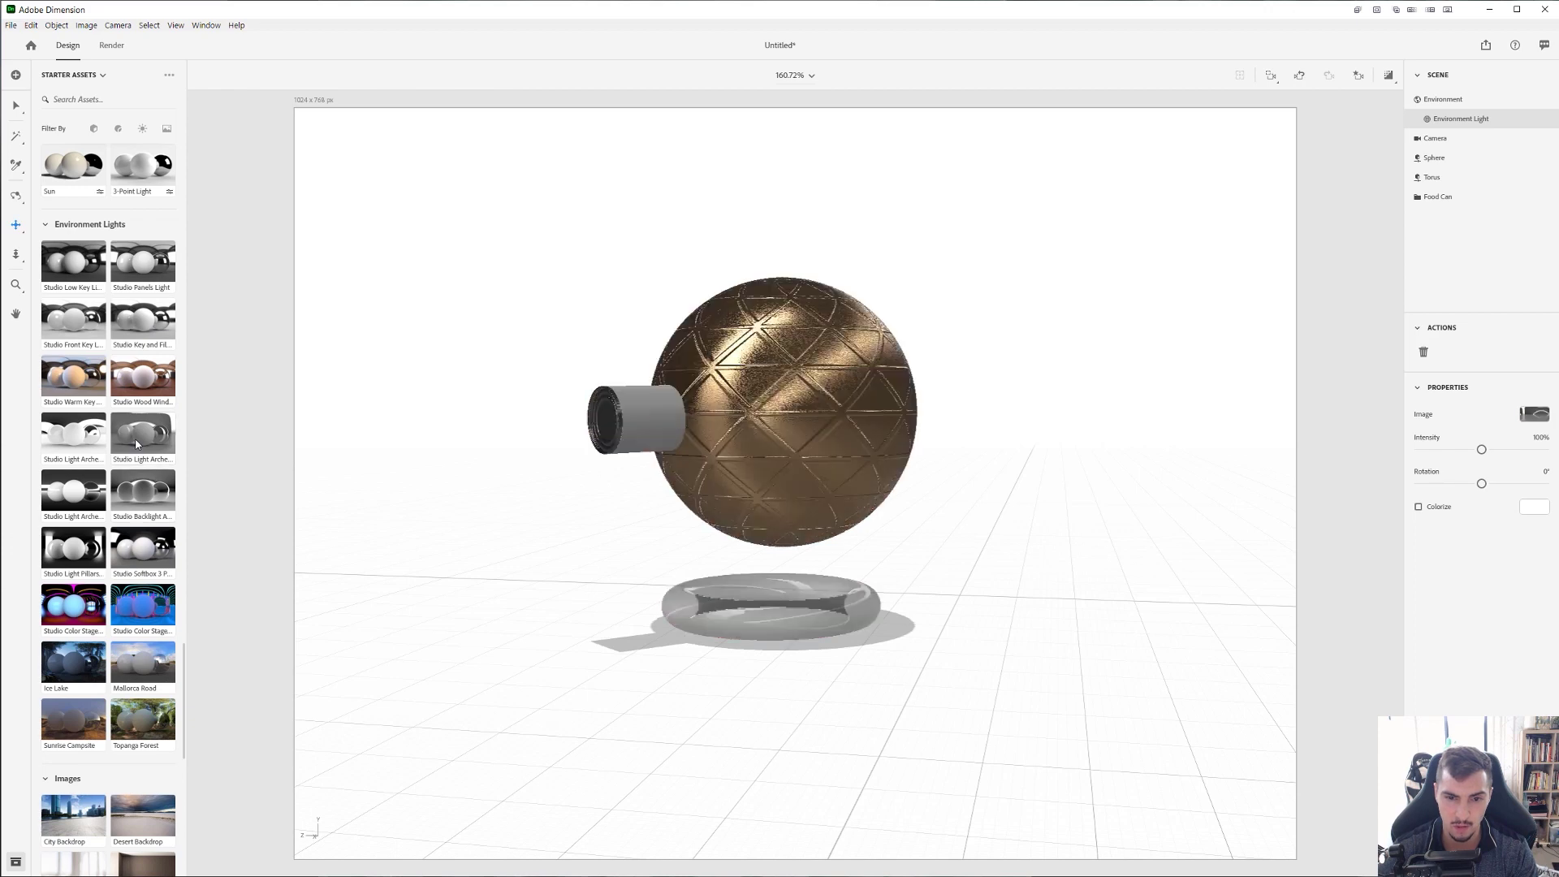
{"action": "left_click", "coordinate": [158, 499]}
{"action": "left_click", "coordinate": [148, 536]}
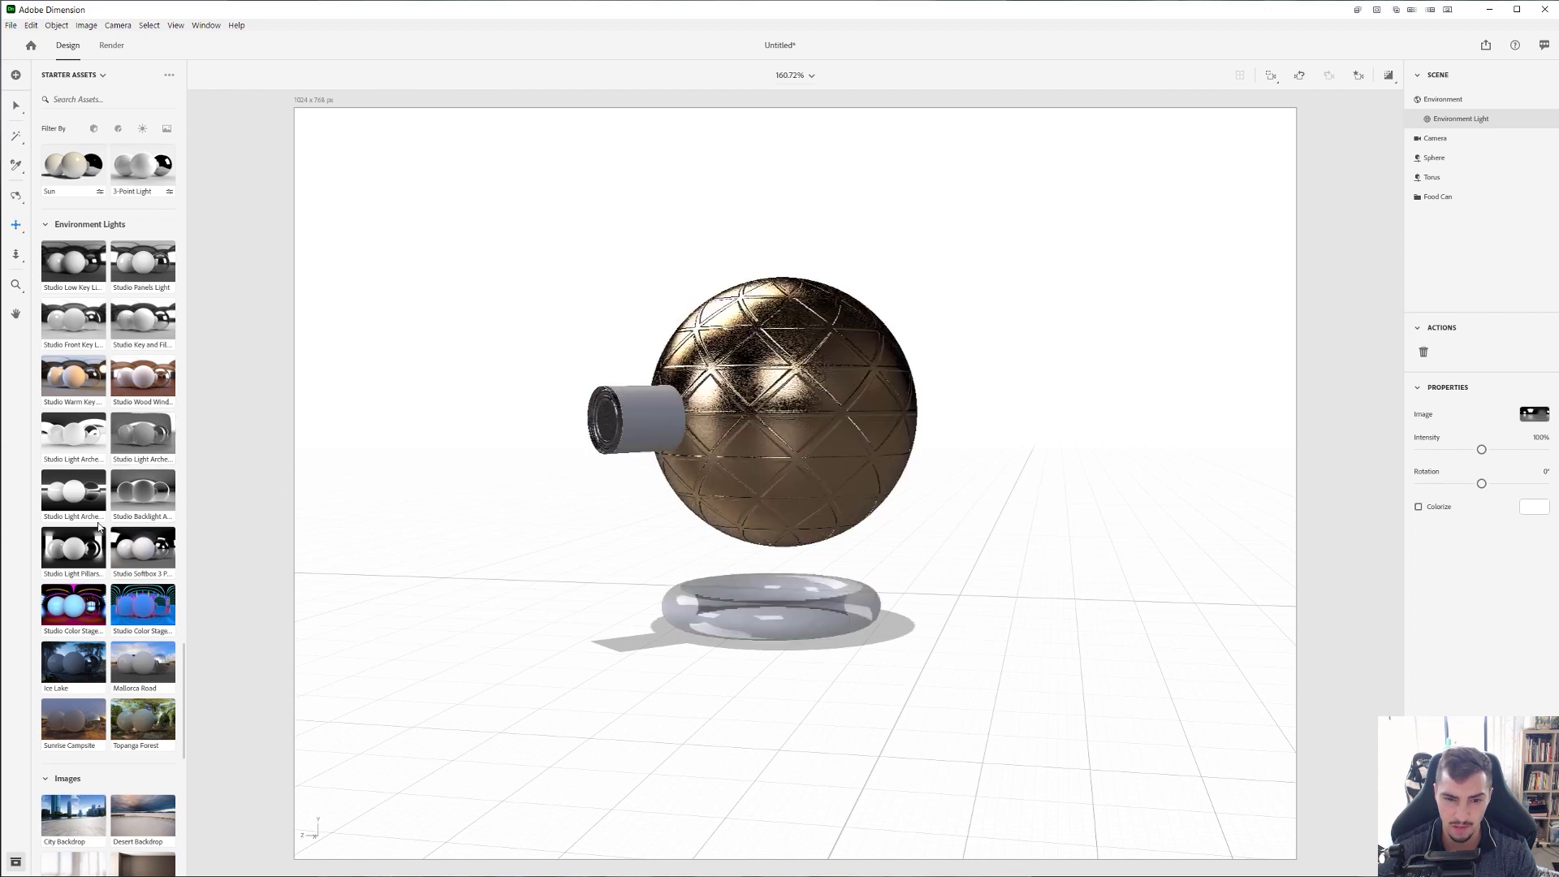
{"action": "left_click", "coordinate": [58, 546]}
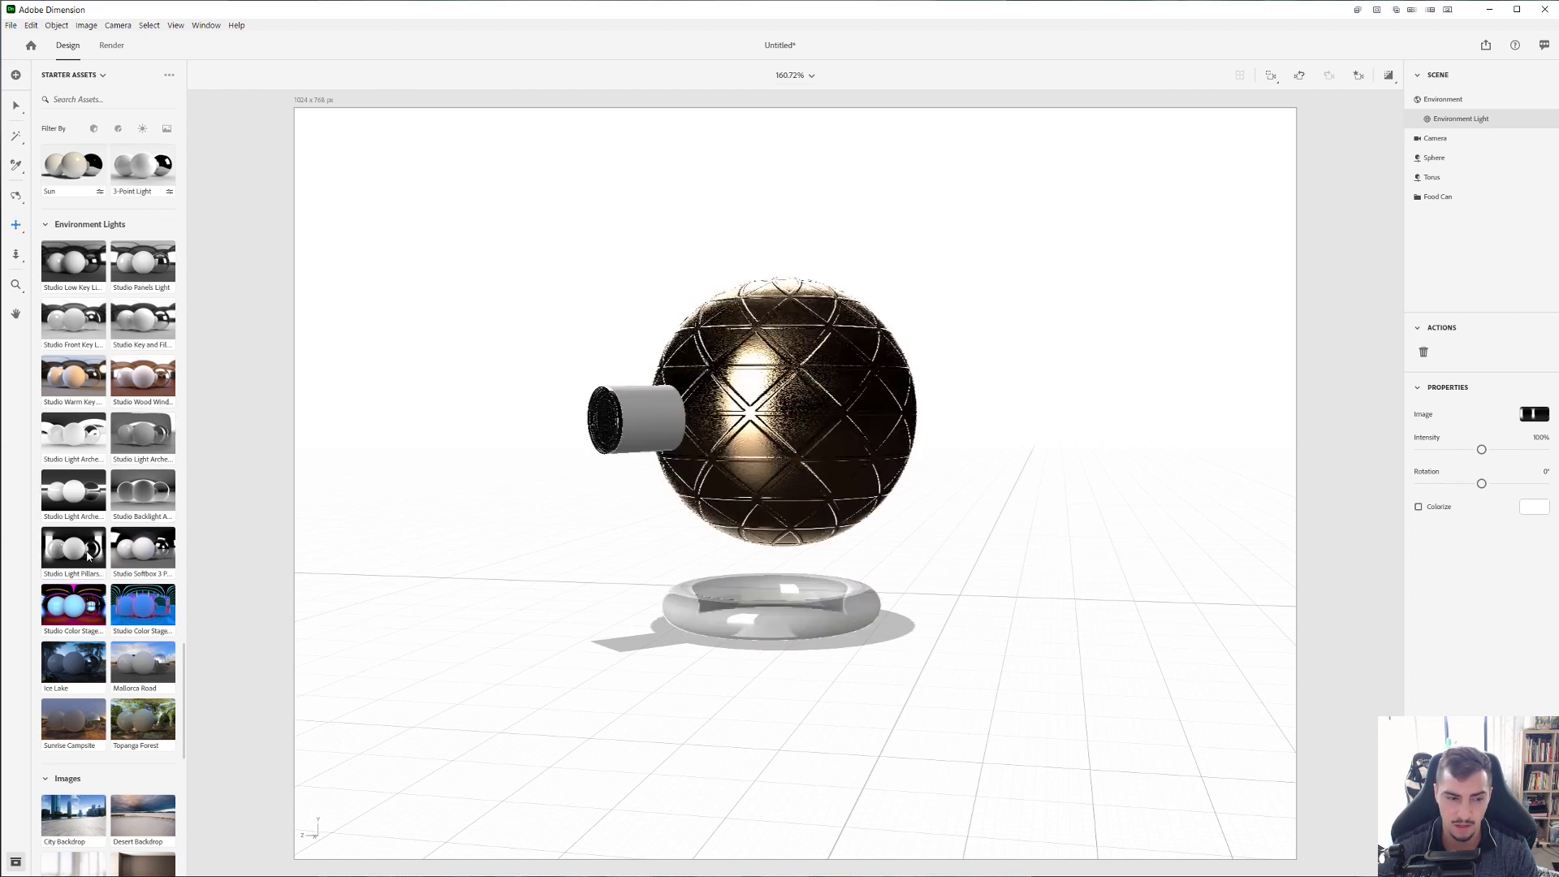
{"action": "scroll", "coordinate": [89, 556], "scroll_direction": "down", "scroll_amount": 3}
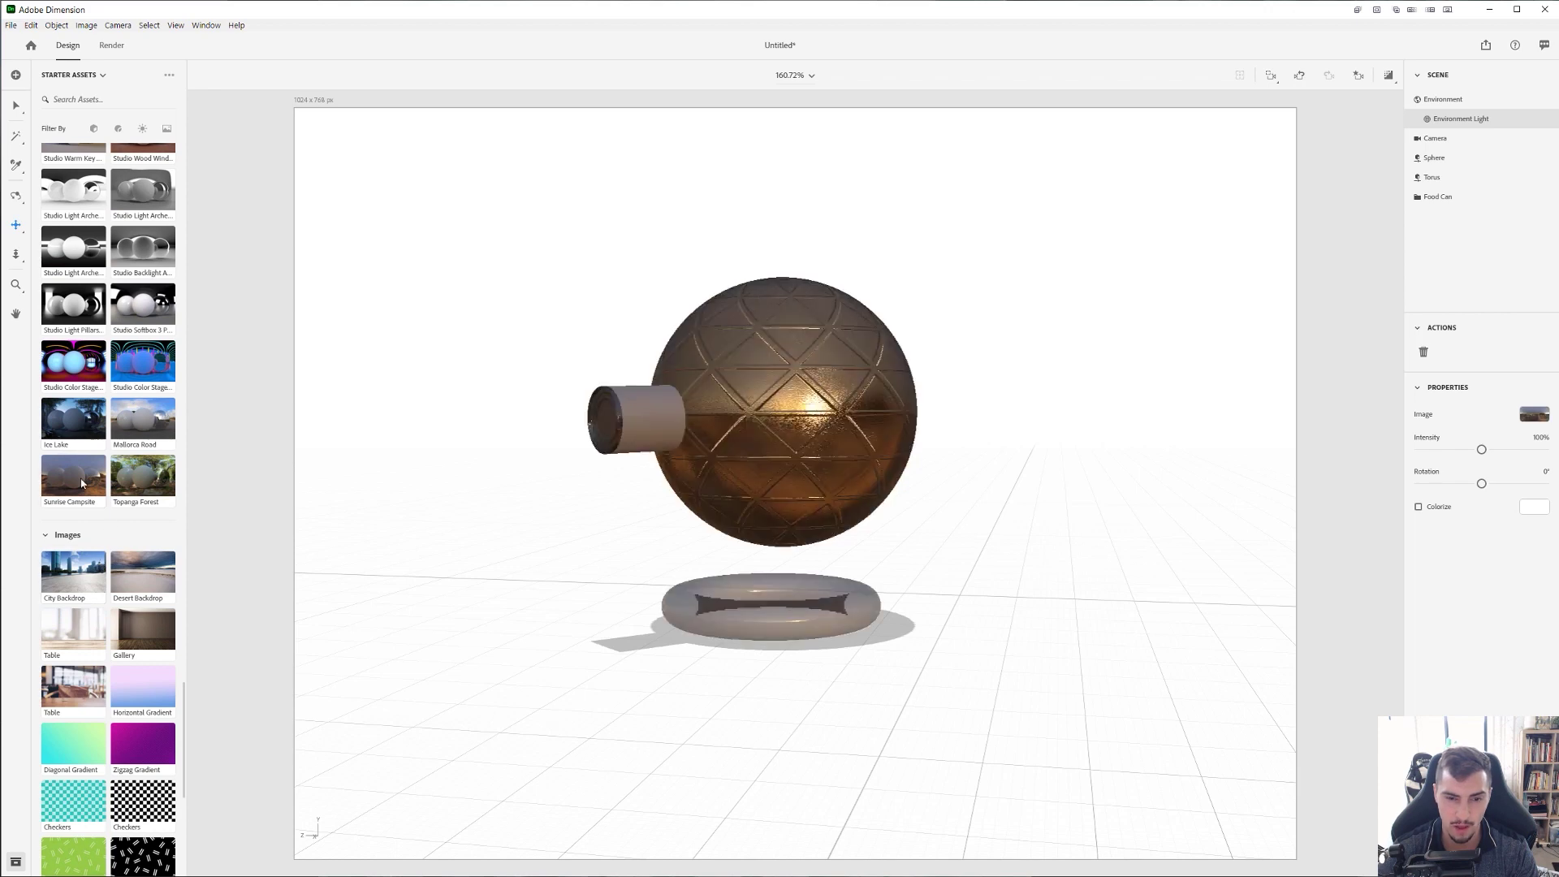
- Add a Circle Light from the directional lights to the scene
{"action": "scroll", "coordinate": [95, 496], "scroll_direction": "up", "scroll_amount": 7}
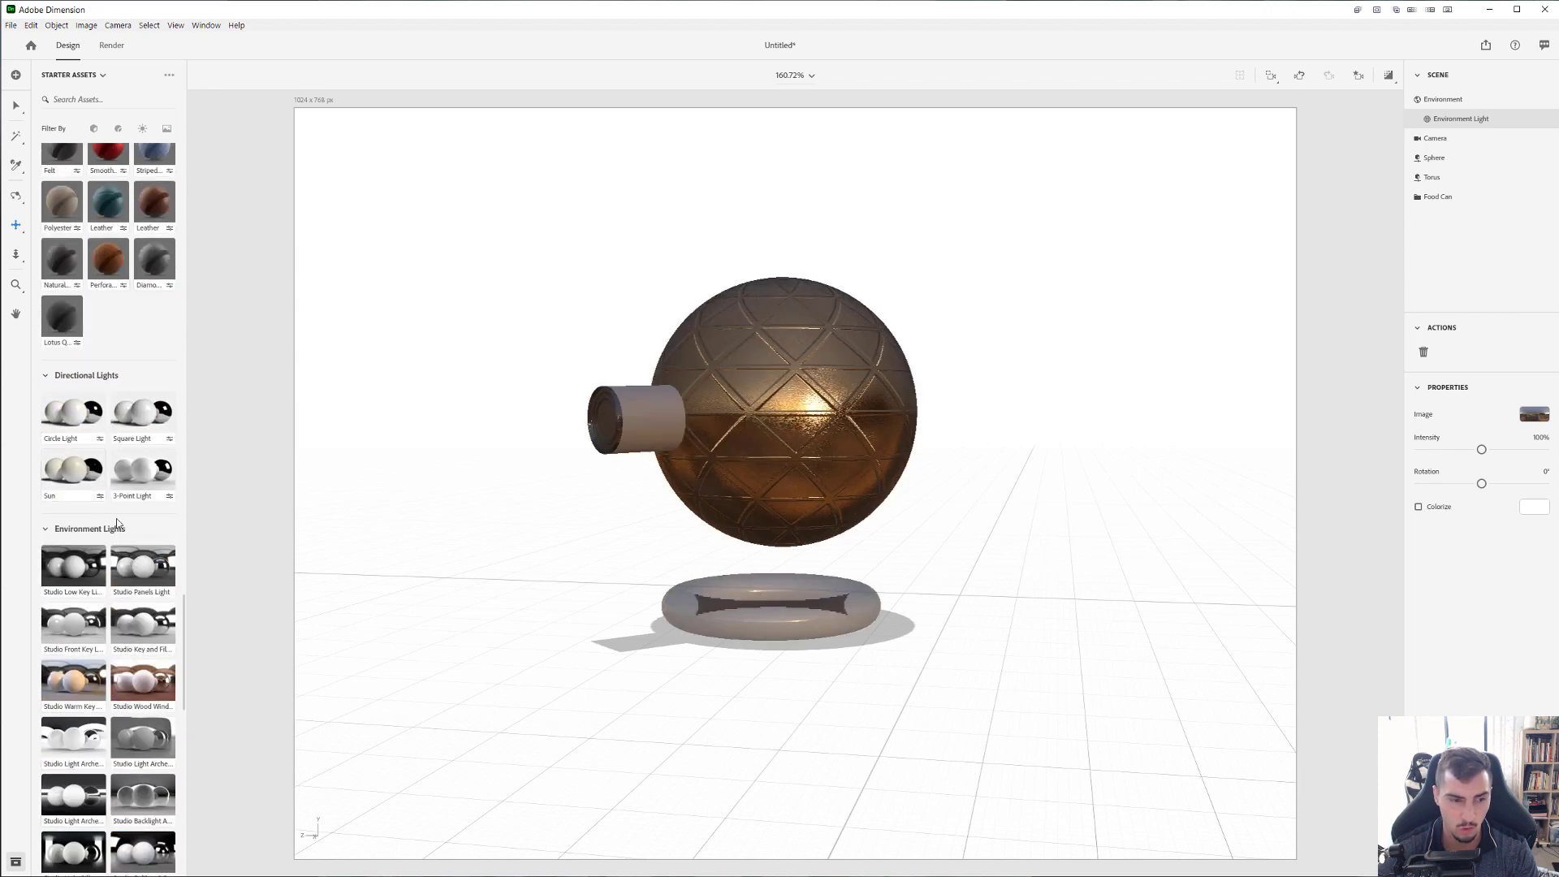
{"action": "scroll", "coordinate": [134, 430], "scroll_direction": "up", "scroll_amount": 3}
{"action": "scroll", "coordinate": [134, 626], "scroll_direction": "down", "scroll_amount": 2}
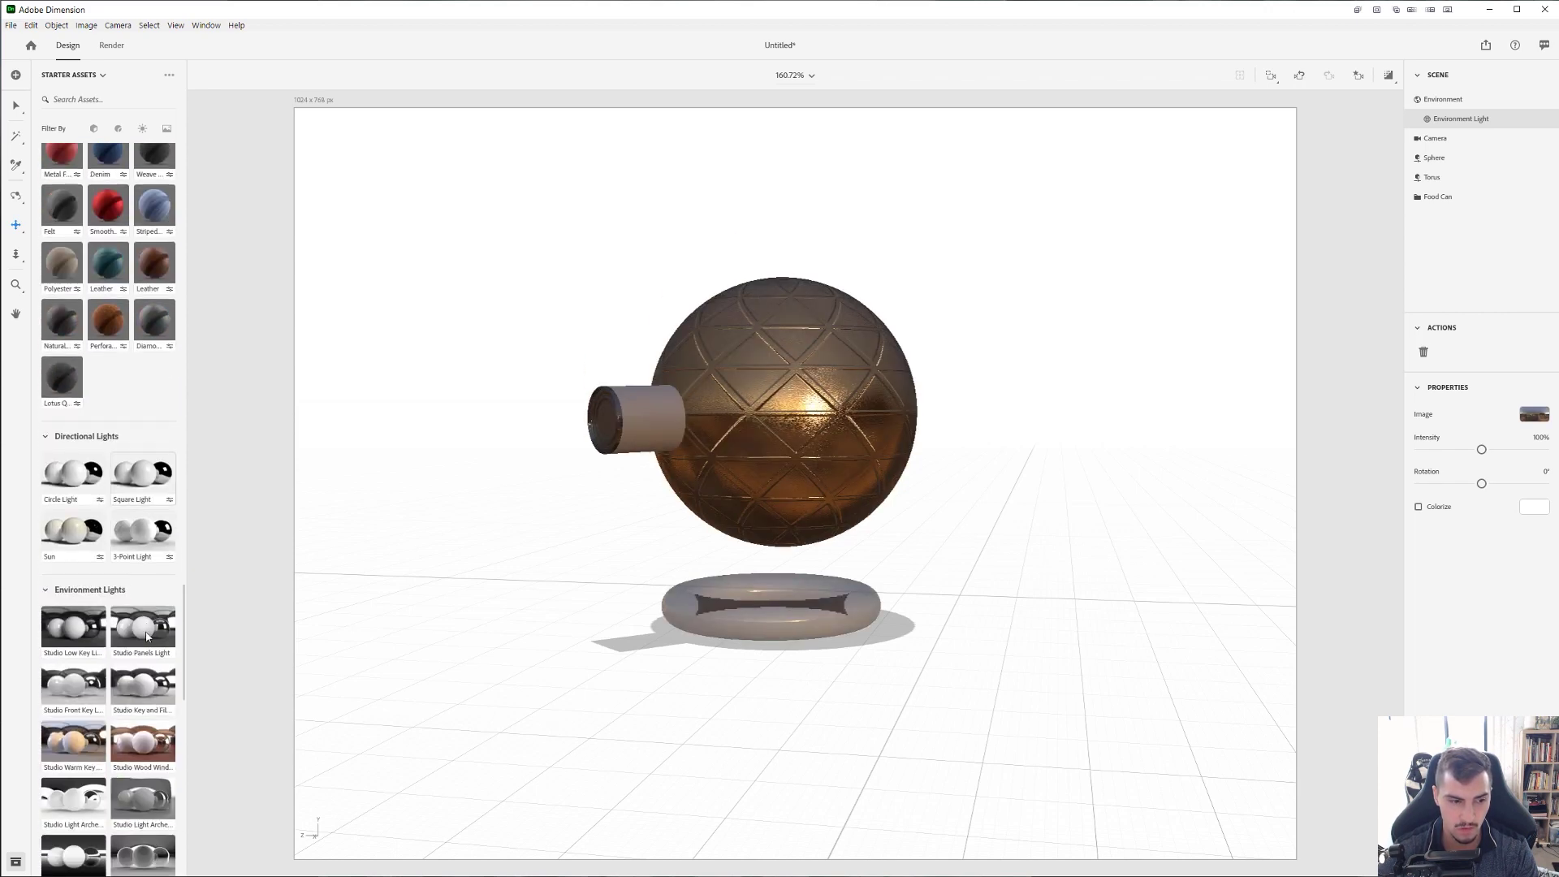
{"action": "left_click", "coordinate": [71, 476]}
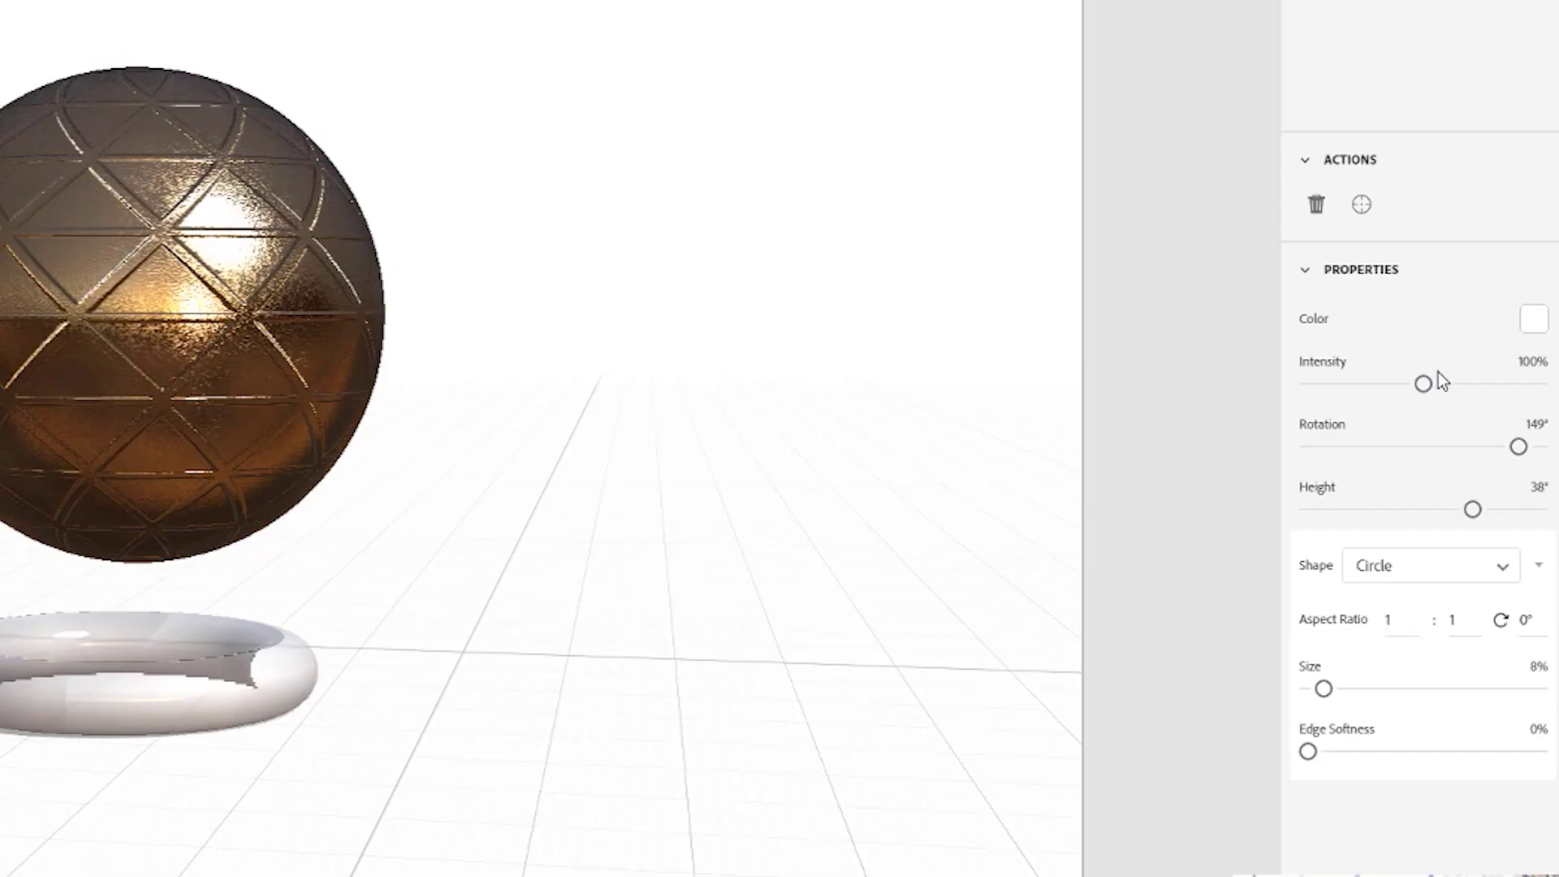
- Set the directional light to about 65% intensity, 136° rotation and 56° height, with its color at RGB 255, 255, 255
{"action": "left_click_drag", "start_coordinate": [1473, 509], "coordinate": [1523, 364]}
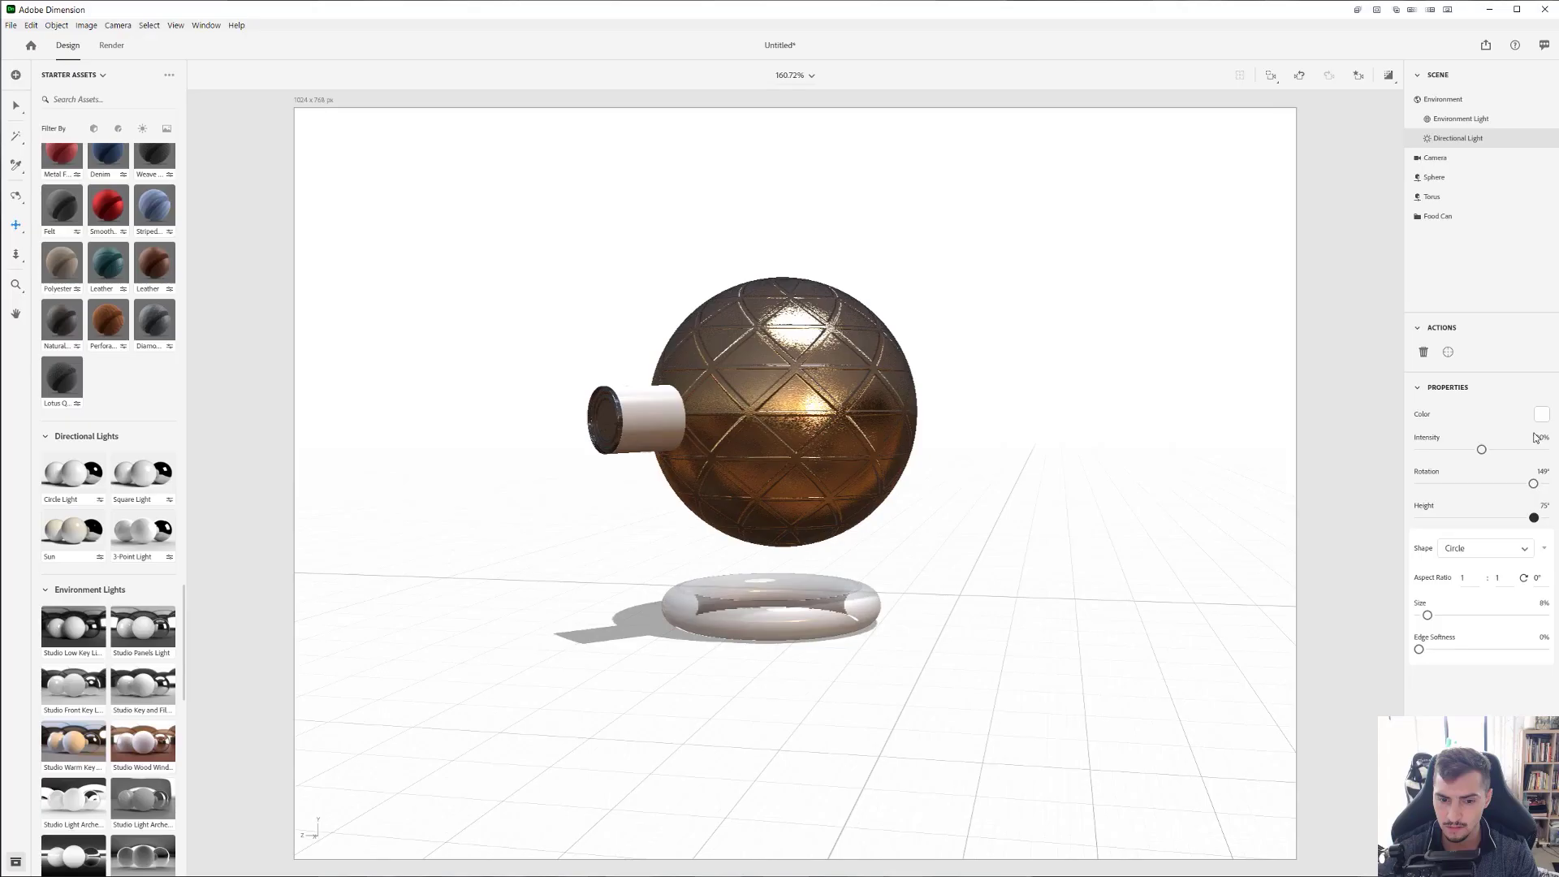
{"action": "left_click_drag", "start_coordinate": [1536, 436], "coordinate": [1459, 449]}
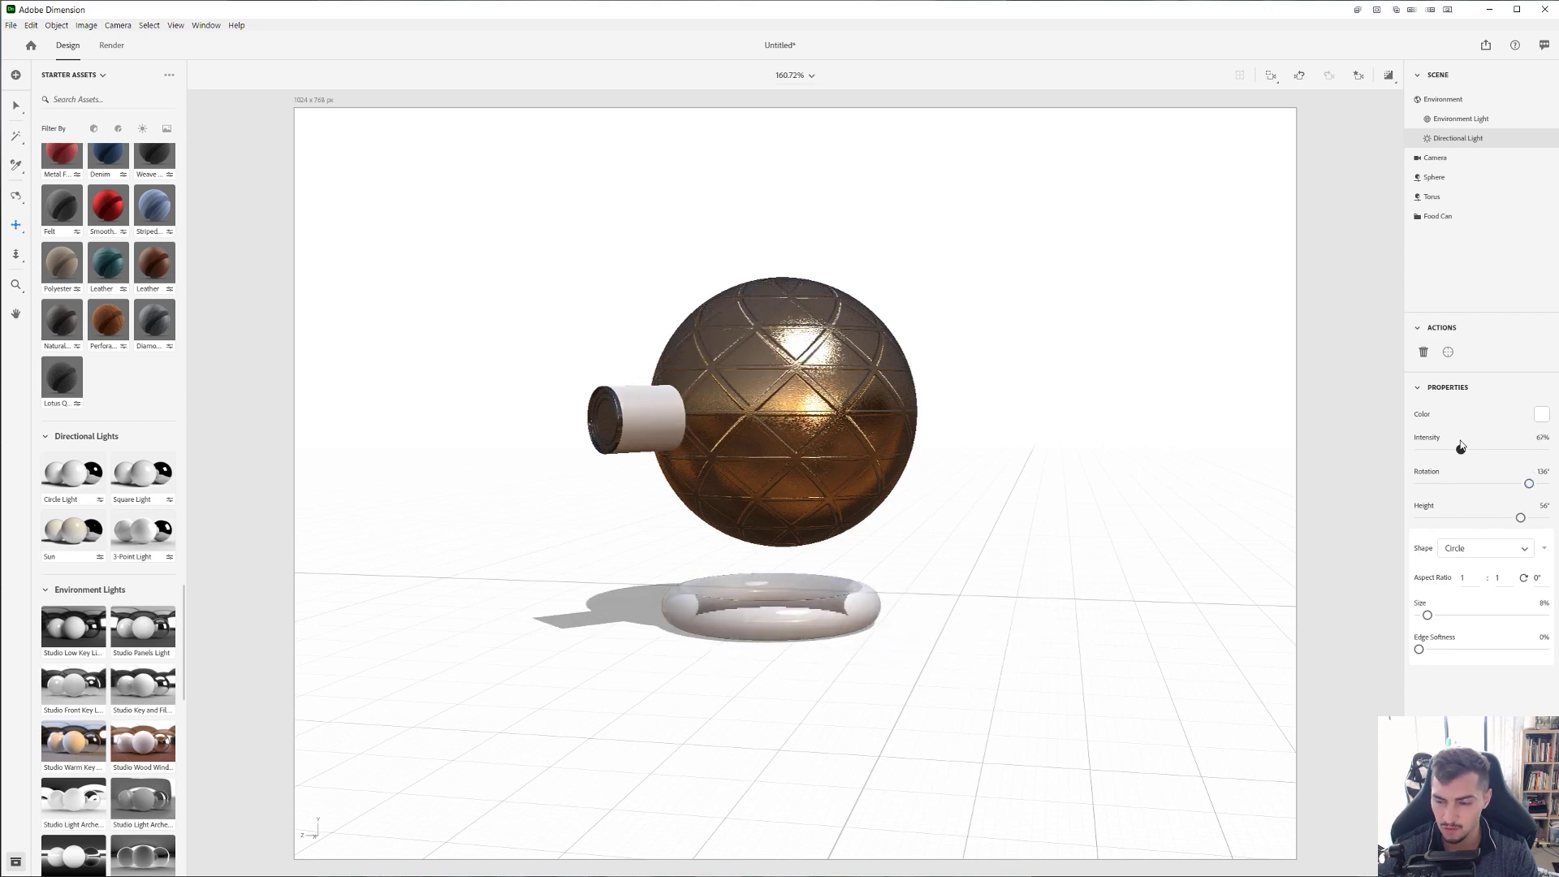
{"action": "left_click", "coordinate": [1541, 417]}
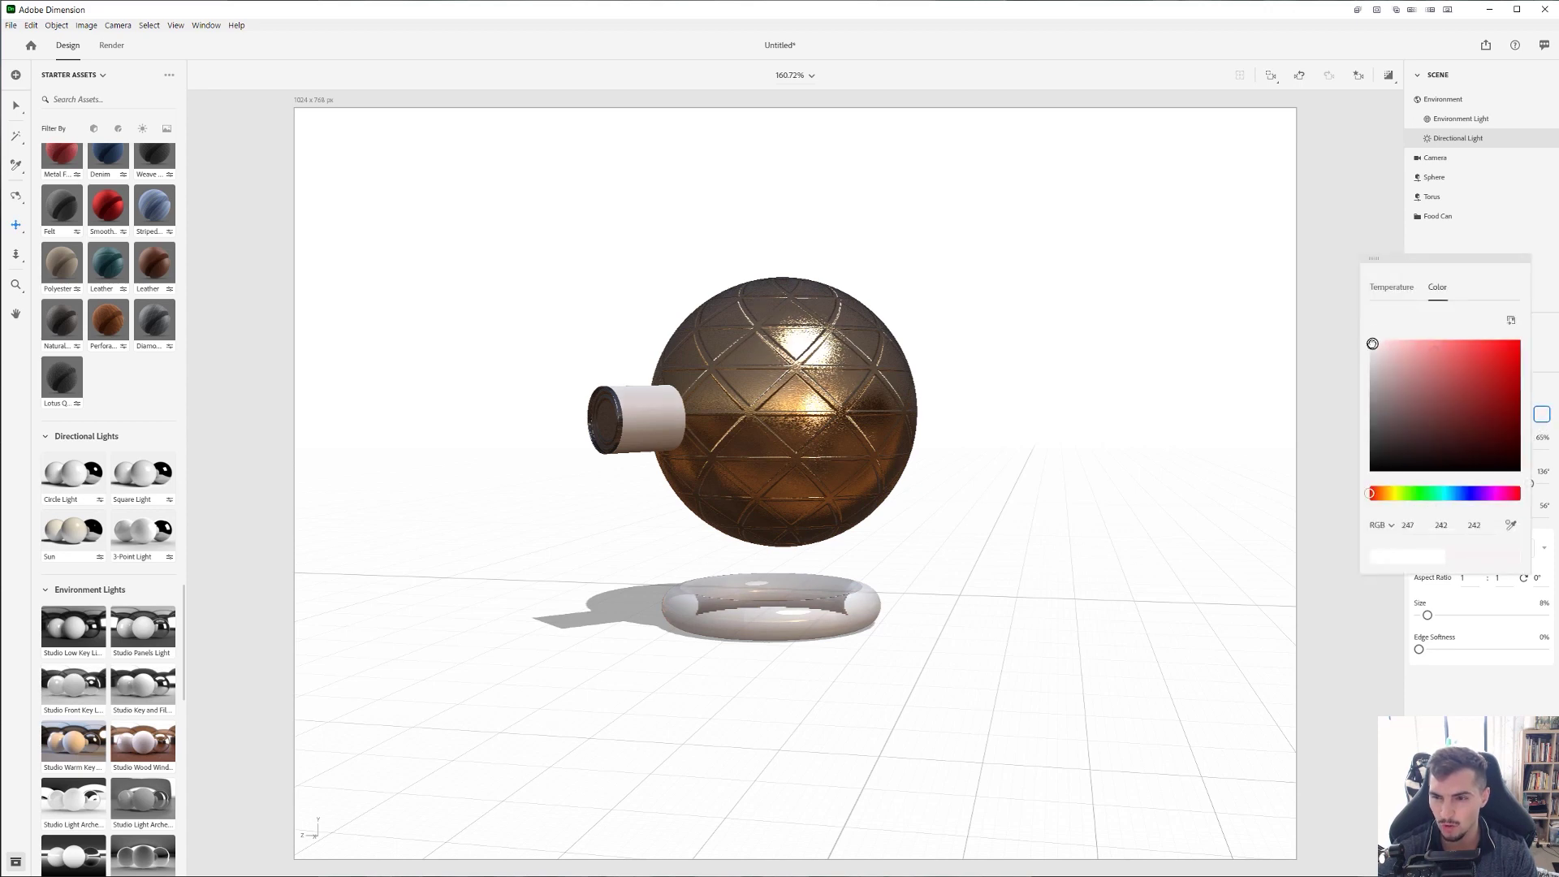
{"action": "left_click_drag", "start_coordinate": [1372, 358], "coordinate": [1370, 340]}
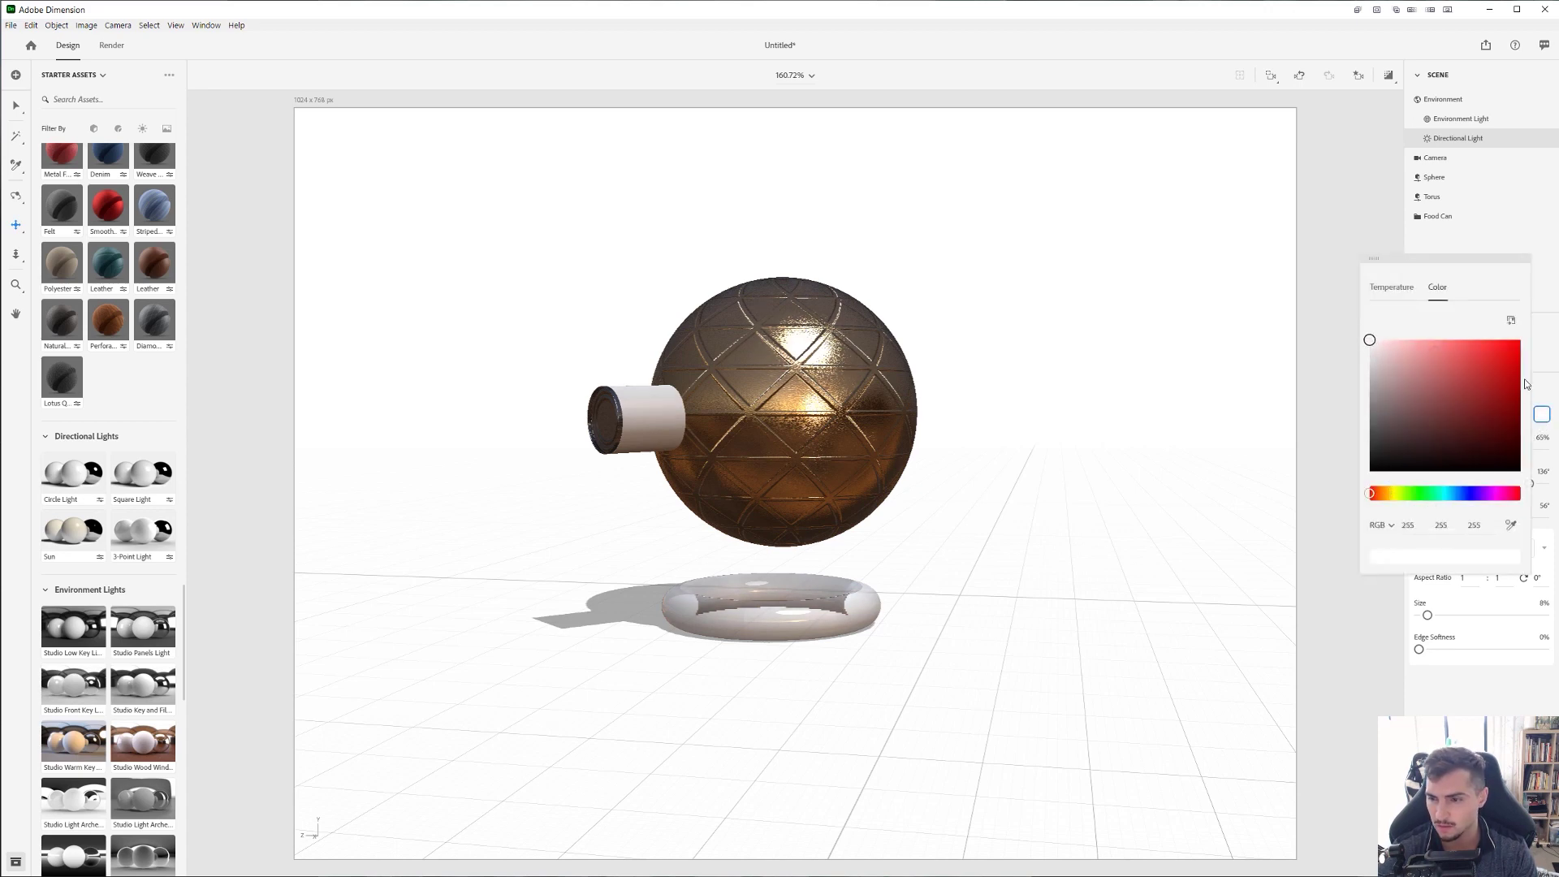
- Shift the hue of the directional light's color to yellow and close the color picker
{"action": "left_click", "coordinate": [1394, 493]}
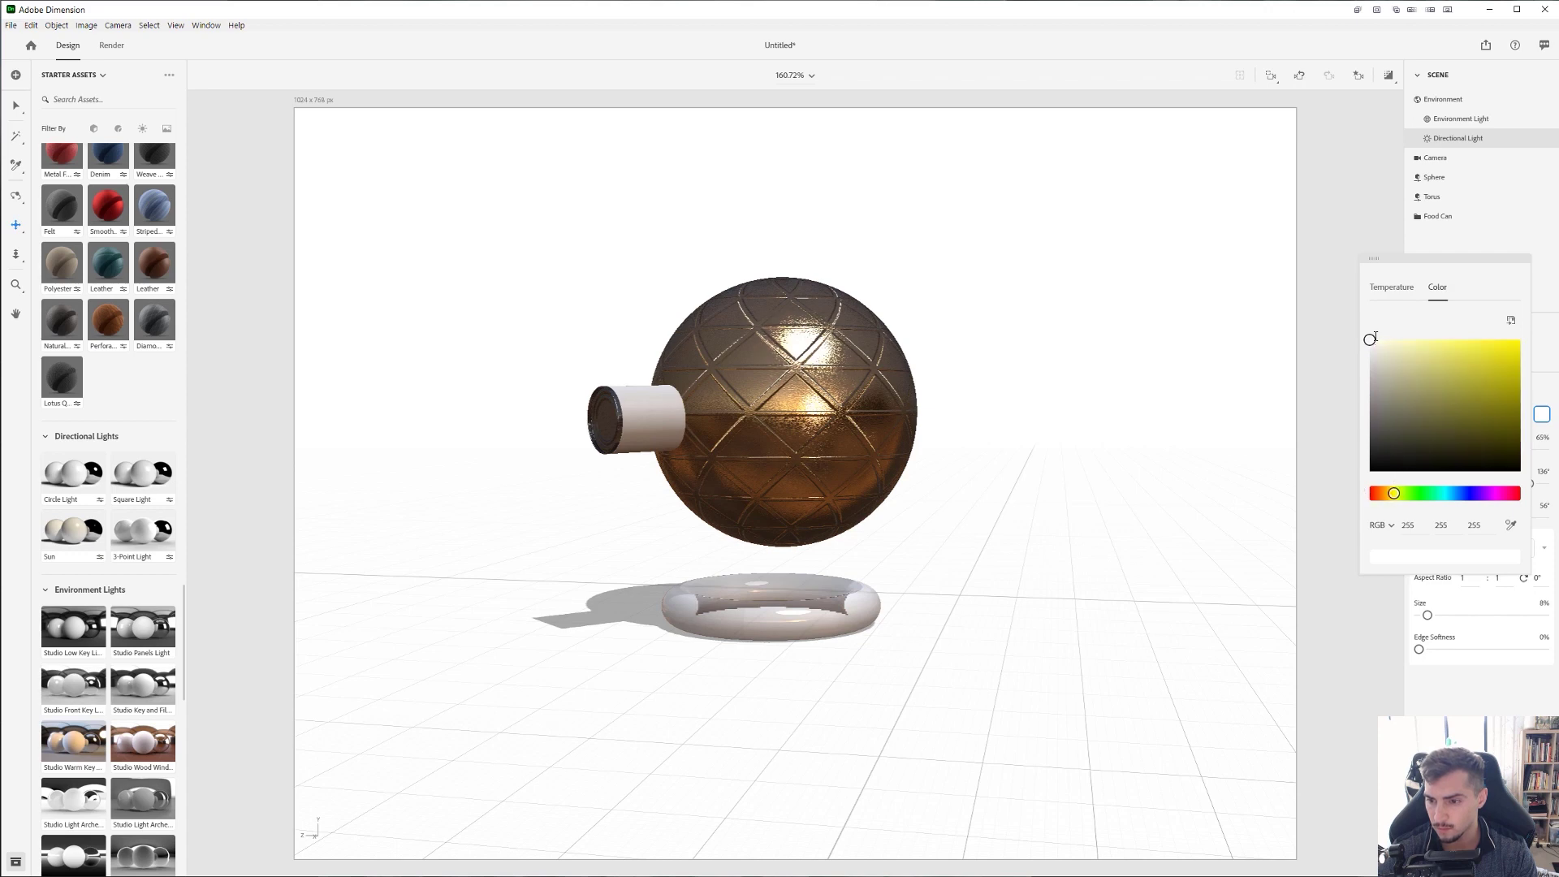
{"action": "left_click", "coordinate": [1503, 257]}
{"action": "left_click", "coordinate": [1435, 216]}
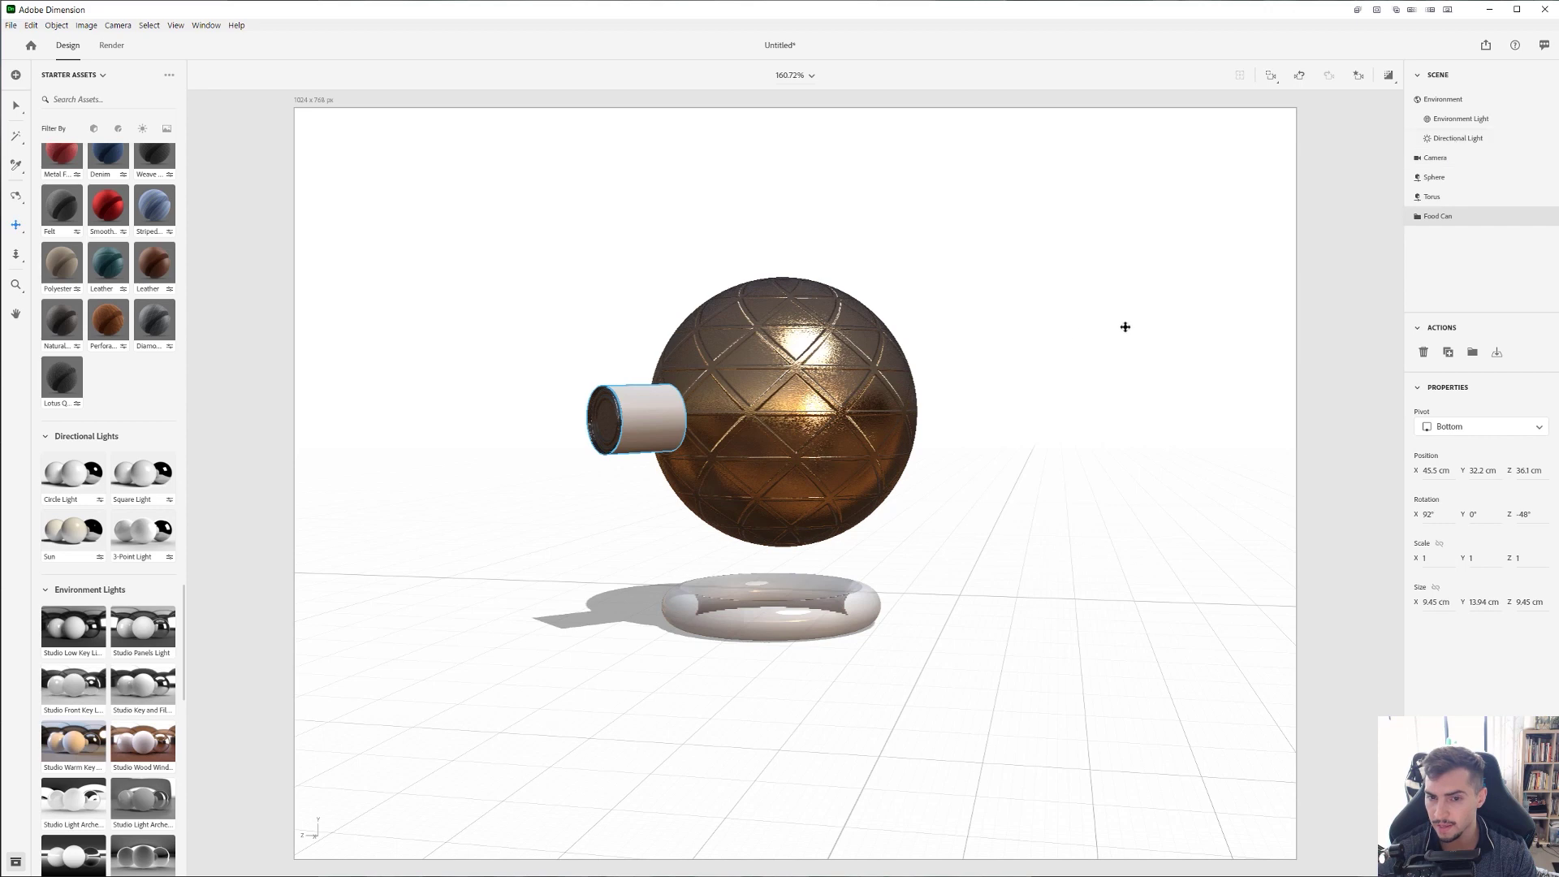
- Keep the directional light's shape as Circle and set its size to 17% and edge softness to 32%
{"action": "left_click", "coordinate": [1458, 138]}
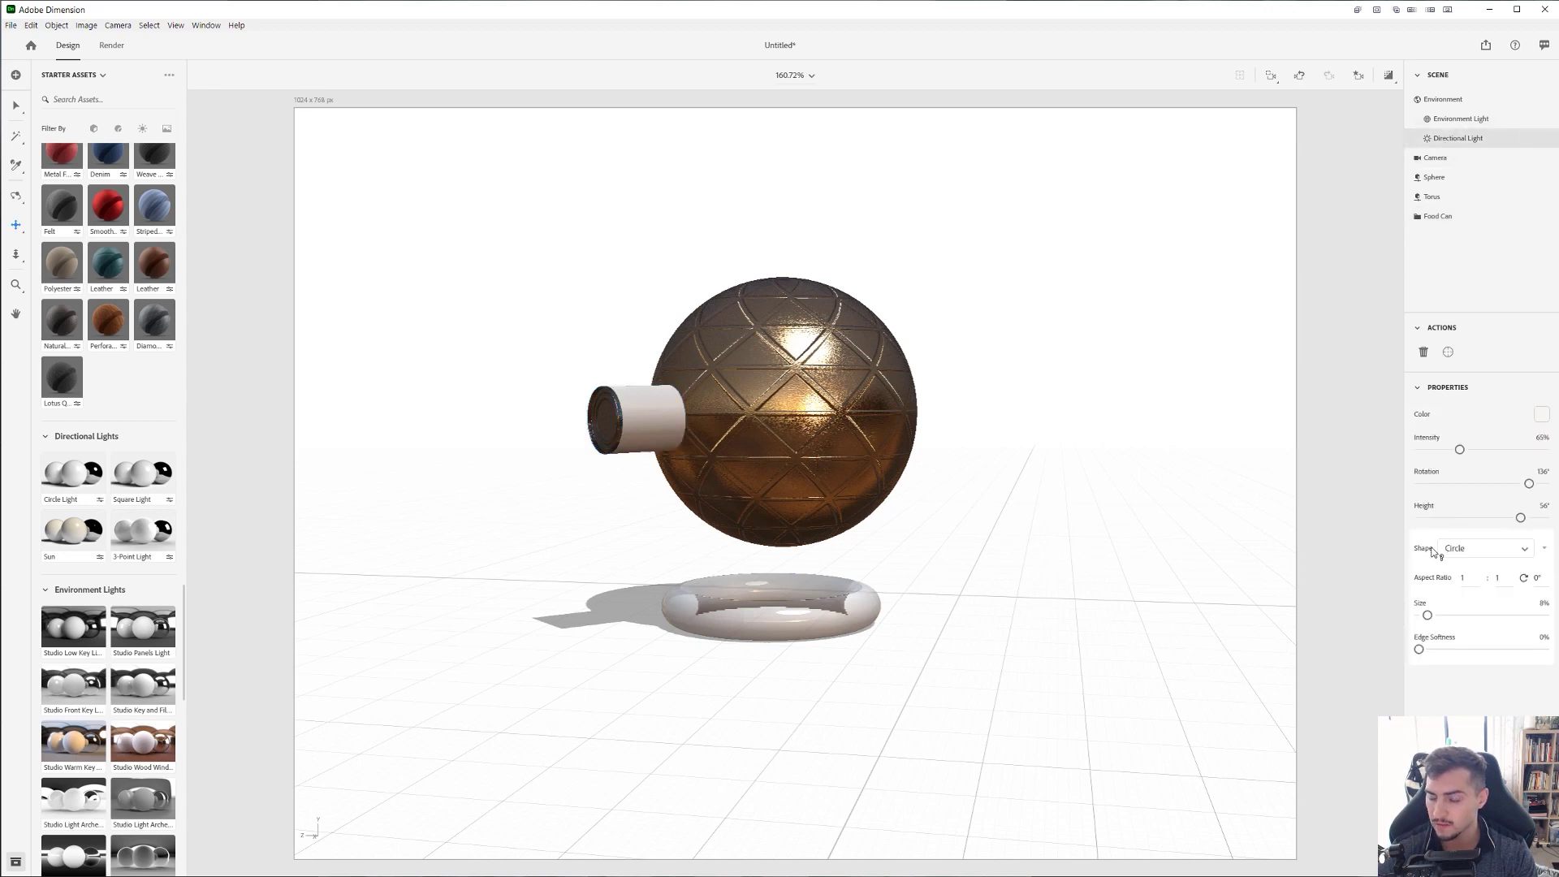
{"action": "left_click", "coordinate": [1454, 555]}
{"action": "left_click", "coordinate": [1455, 567]}
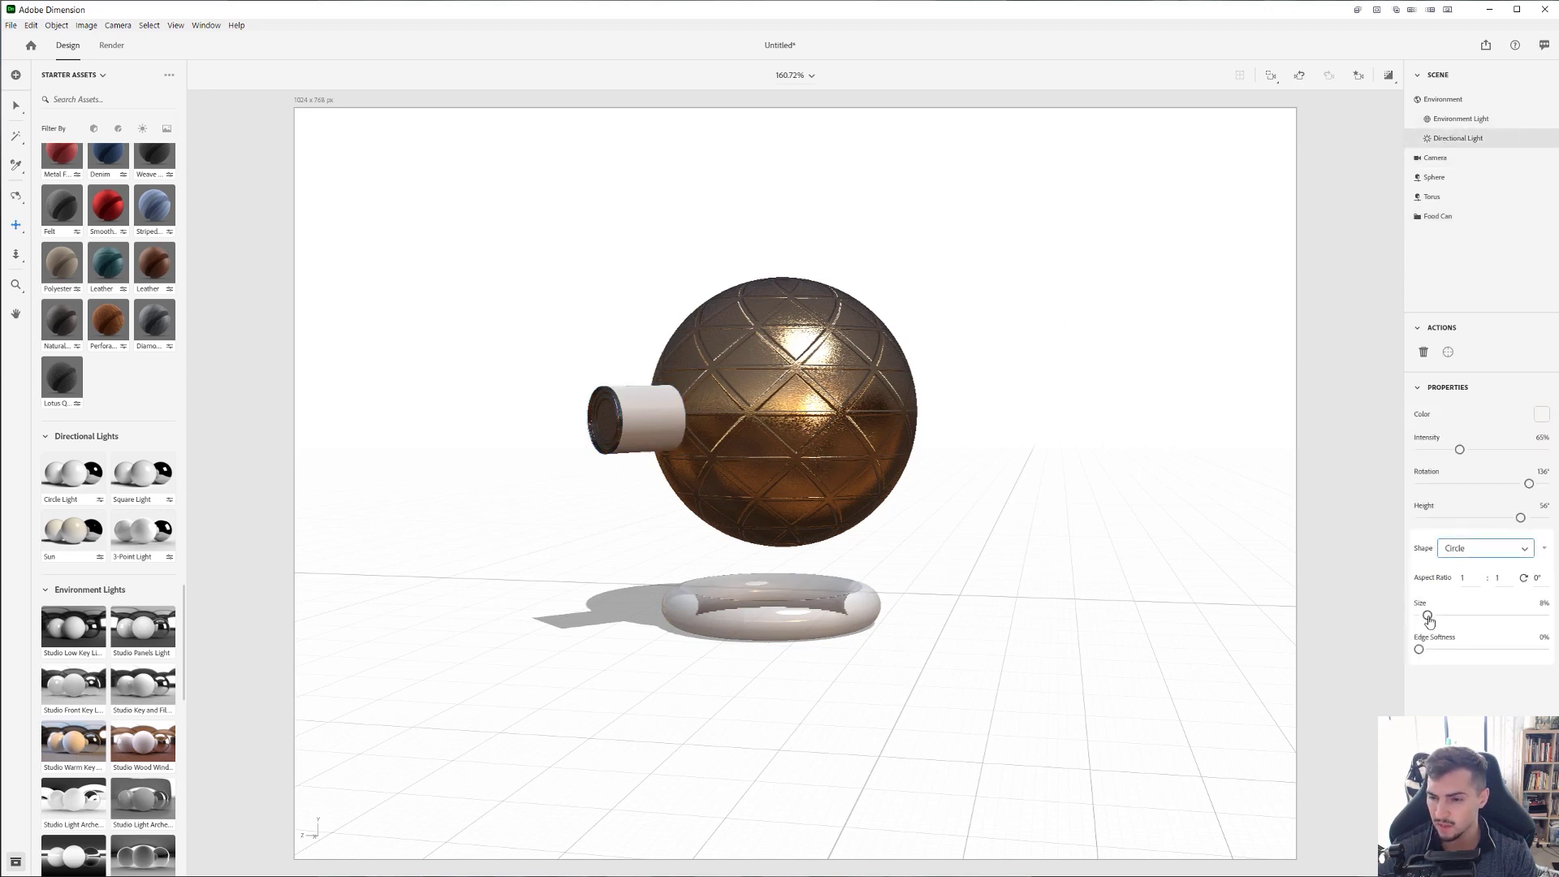
{"action": "mouse_move", "coordinate": [1428, 615]}
{"action": "left_mouse_down"}
{"action": "mouse_move", "coordinate": [1410, 616]}
{"action": "mouse_move", "coordinate": [1440, 615]}
{"action": "left_mouse_up"}
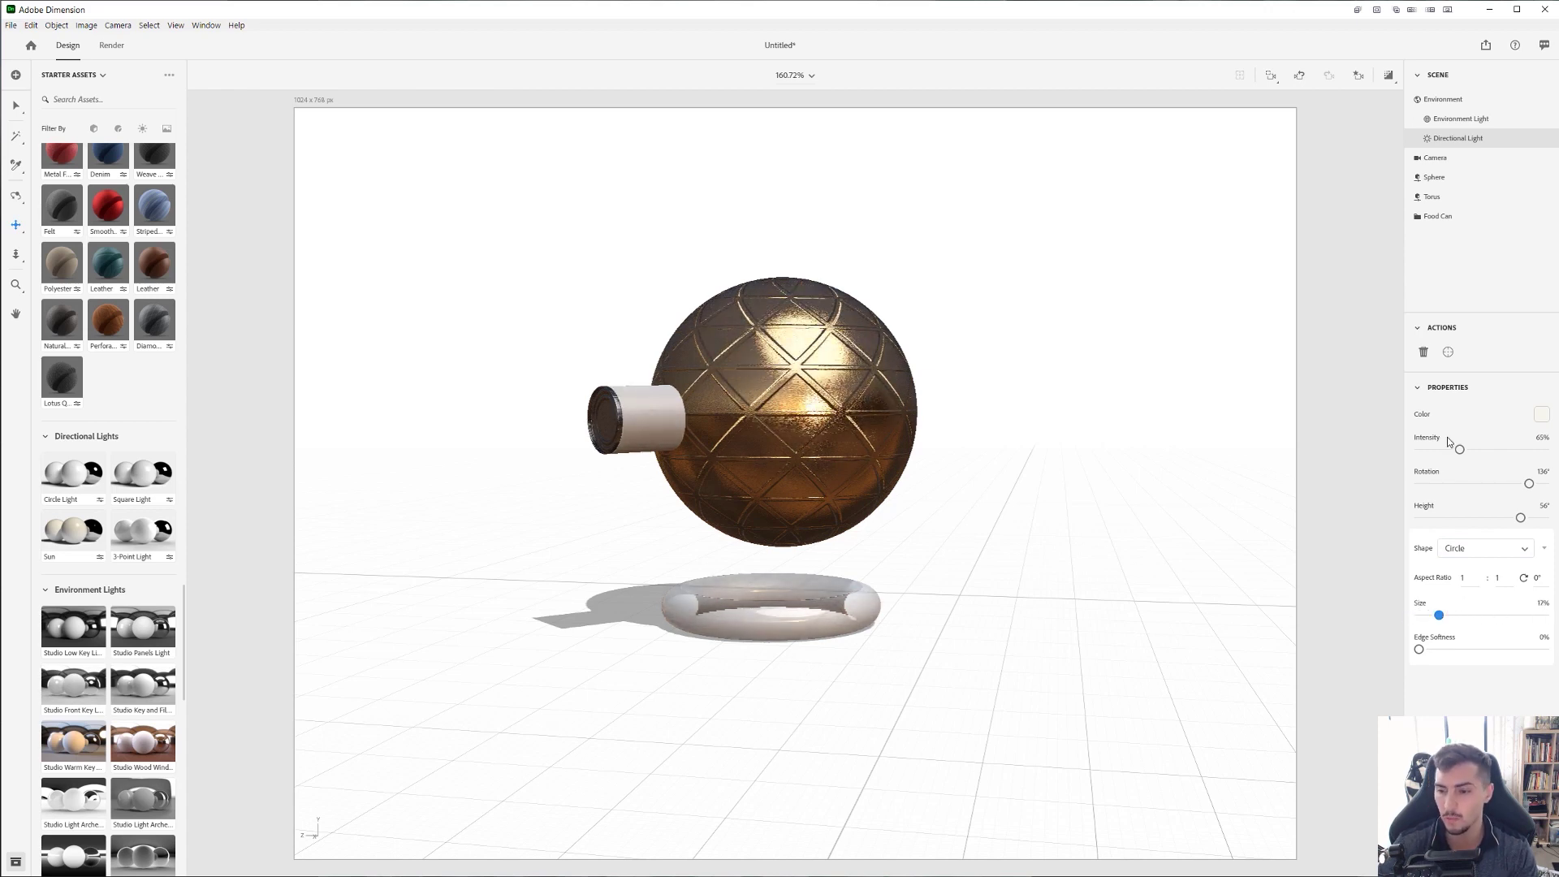
{"action": "left_click_drag", "start_coordinate": [1419, 649], "coordinate": [1464, 649]}
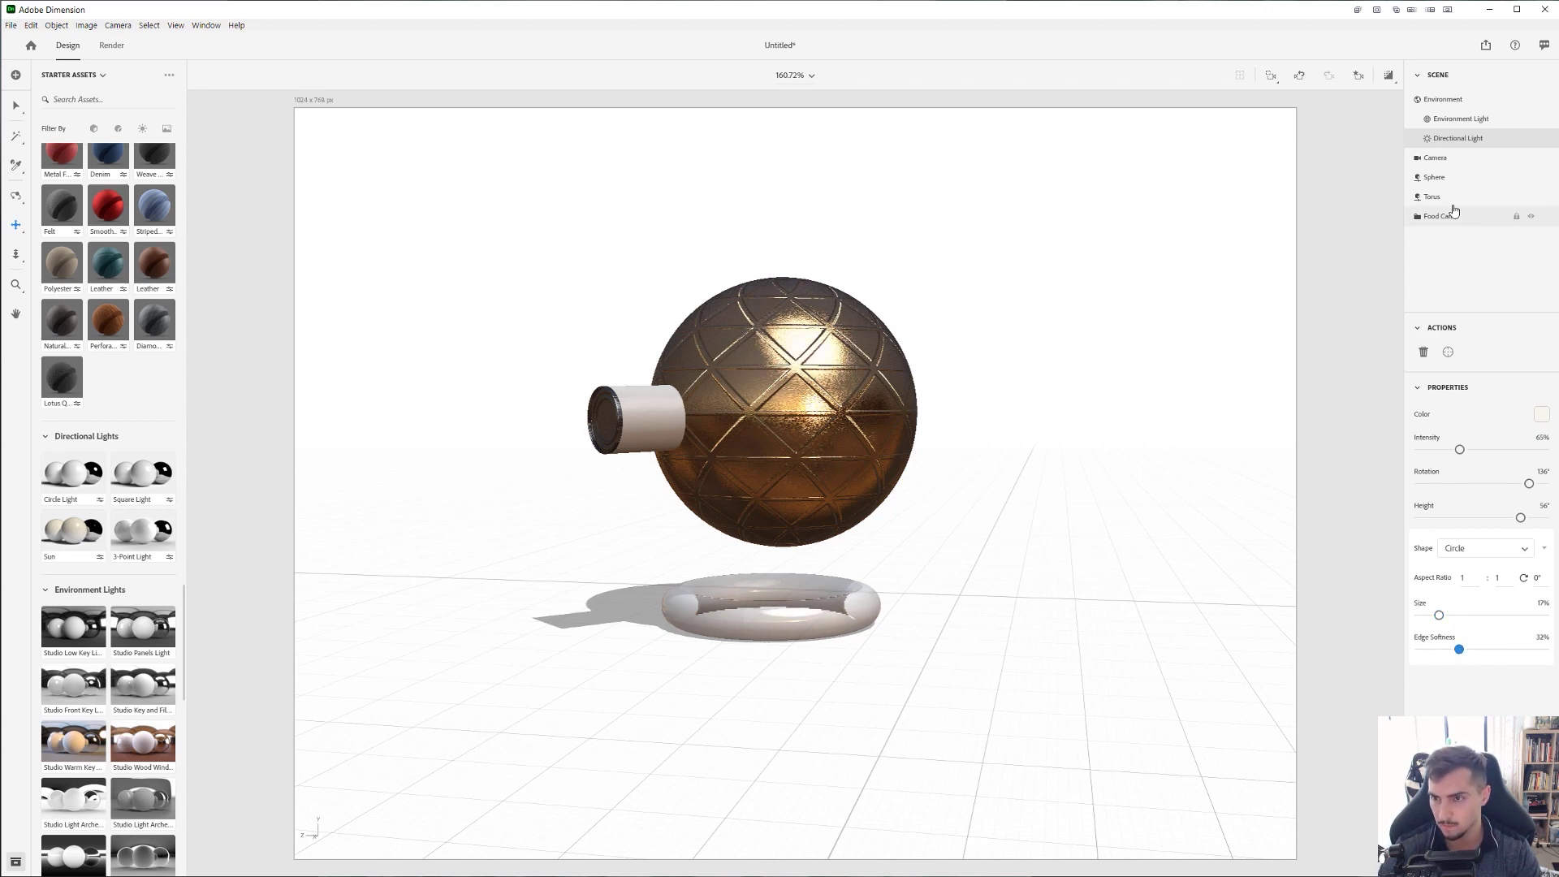
- Review the properties of the camera, the sphere and the food can one after another
{"action": "left_click", "coordinate": [1435, 158]}
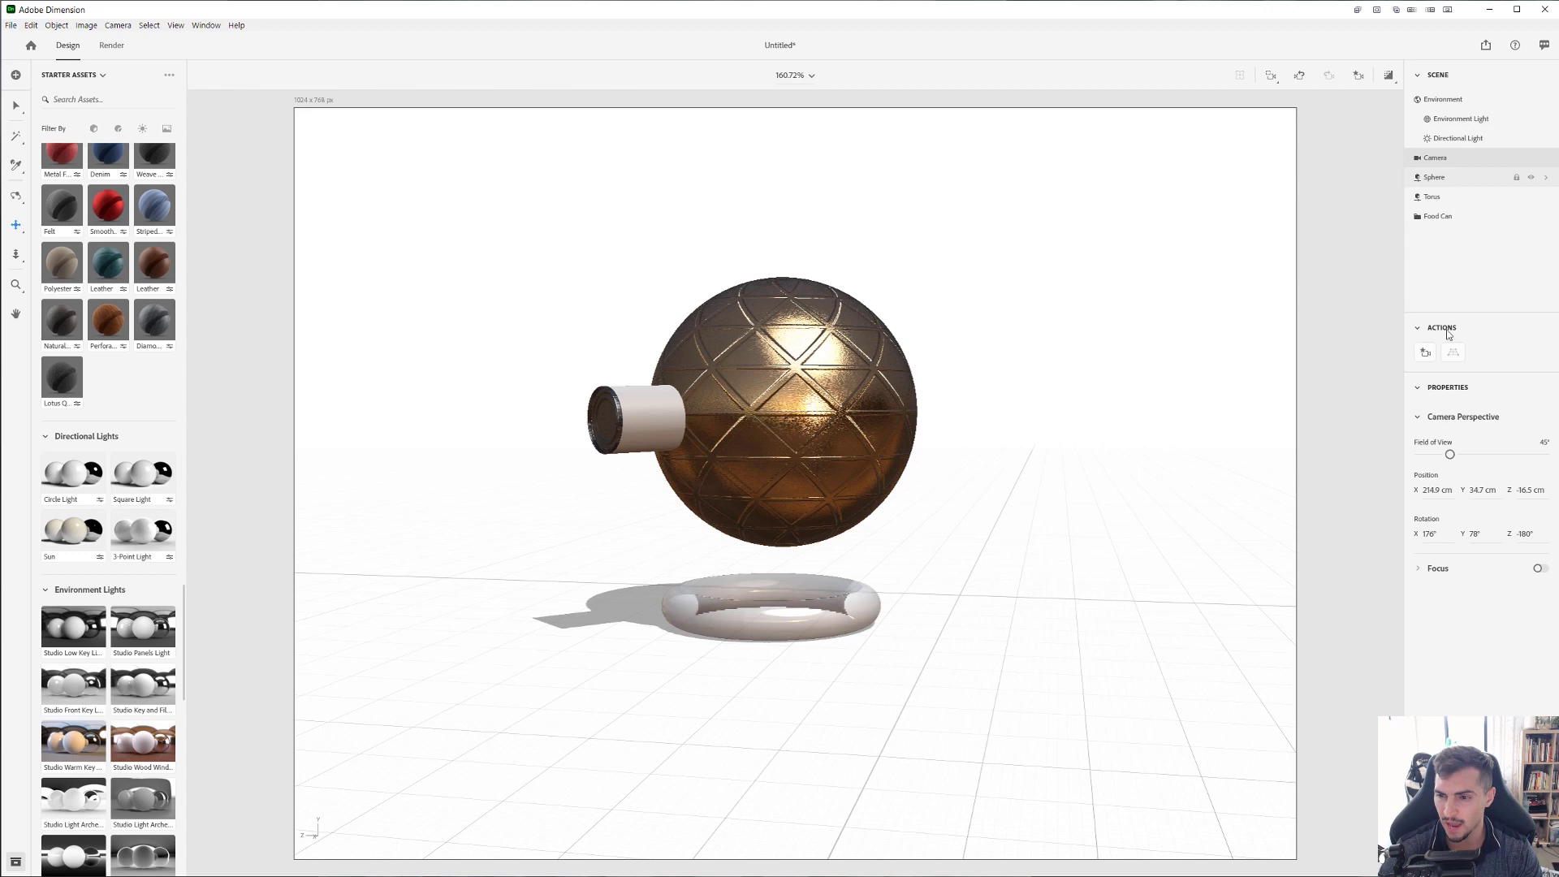
{"action": "left_click", "coordinate": [1436, 177]}
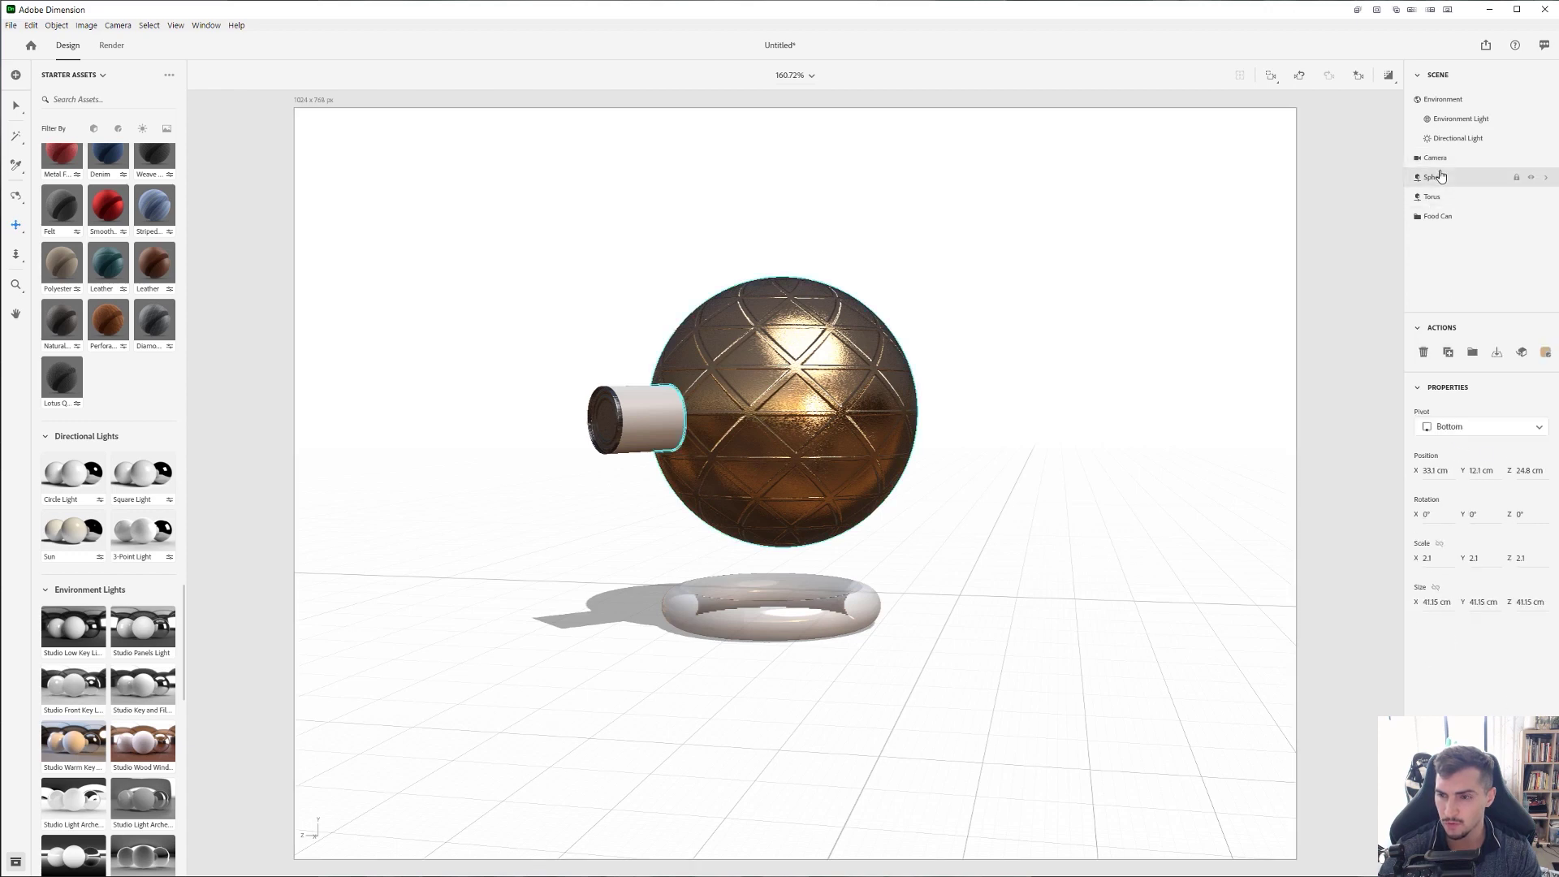
{"action": "left_click", "coordinate": [1444, 216]}
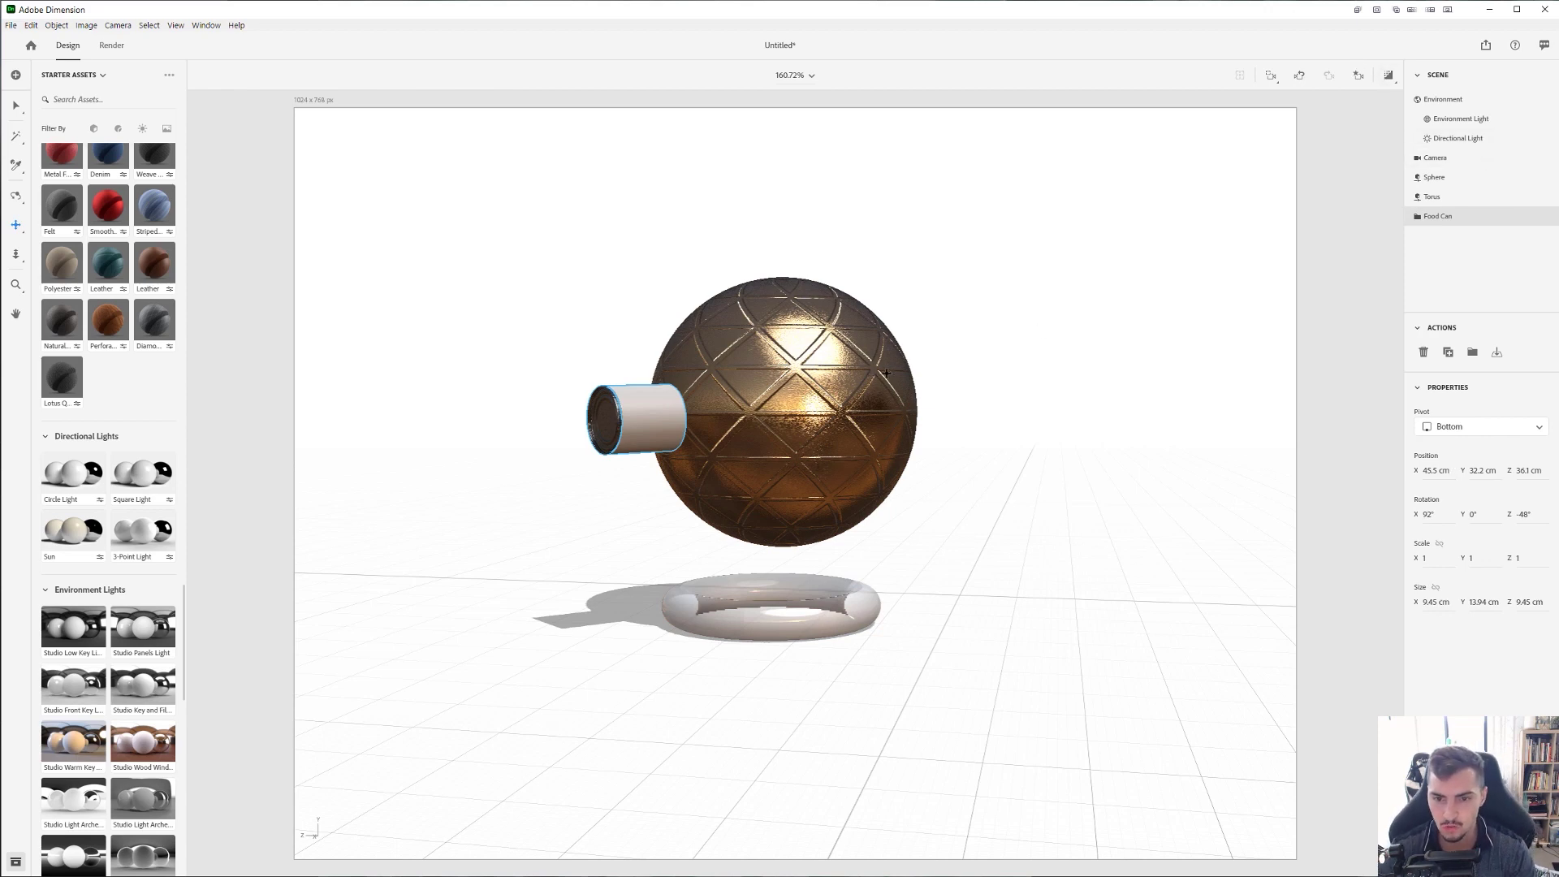
- Examine the lit sphere, food can and glass torus closer up with the render preview, and switch the preview off
{"action": "middle_click_drag", "start_coordinate": [808, 382], "coordinate": [845, 396]}
{"action": "scroll", "coordinate": [860, 365], "scroll_direction": "up", "scroll_amount": 3}
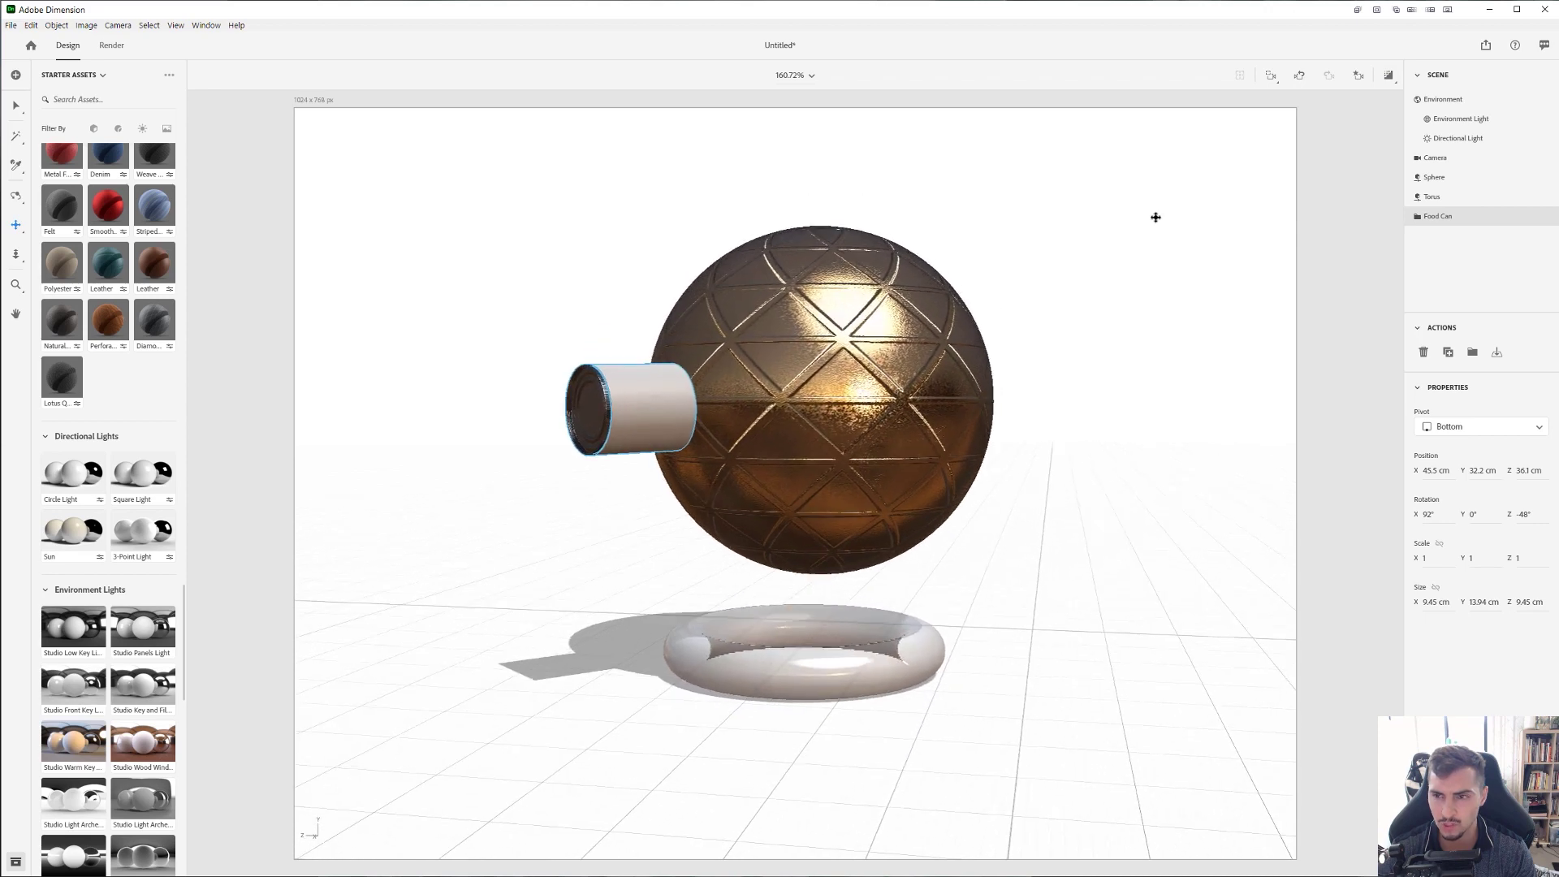
{"action": "left_click", "coordinate": [1388, 76]}
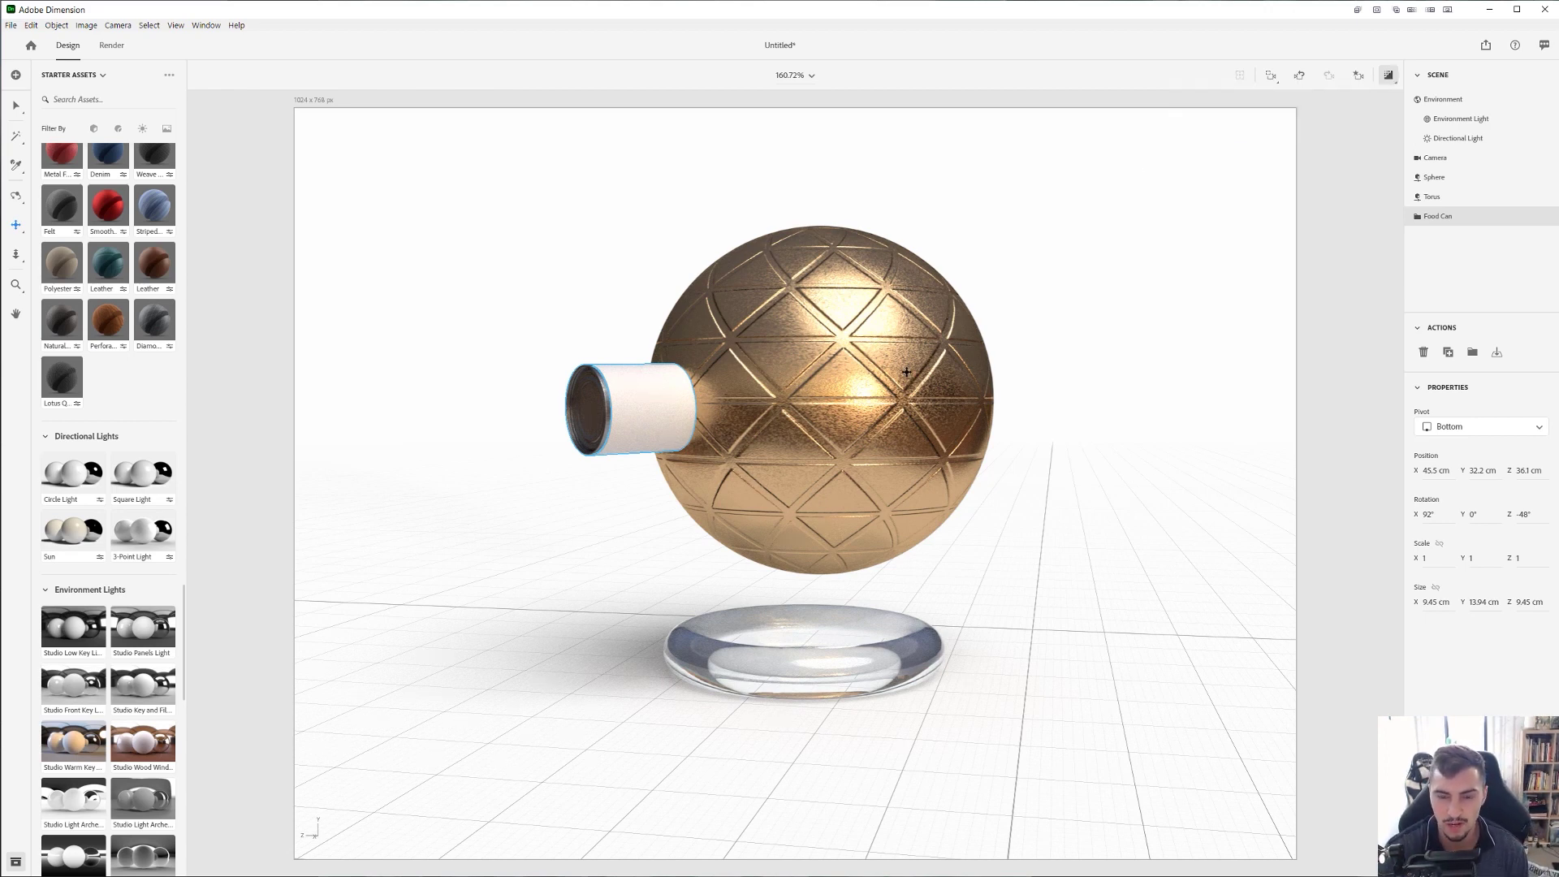
{"action": "left_click", "coordinate": [1386, 77]}
{"action": "key", "text": "backslash"}
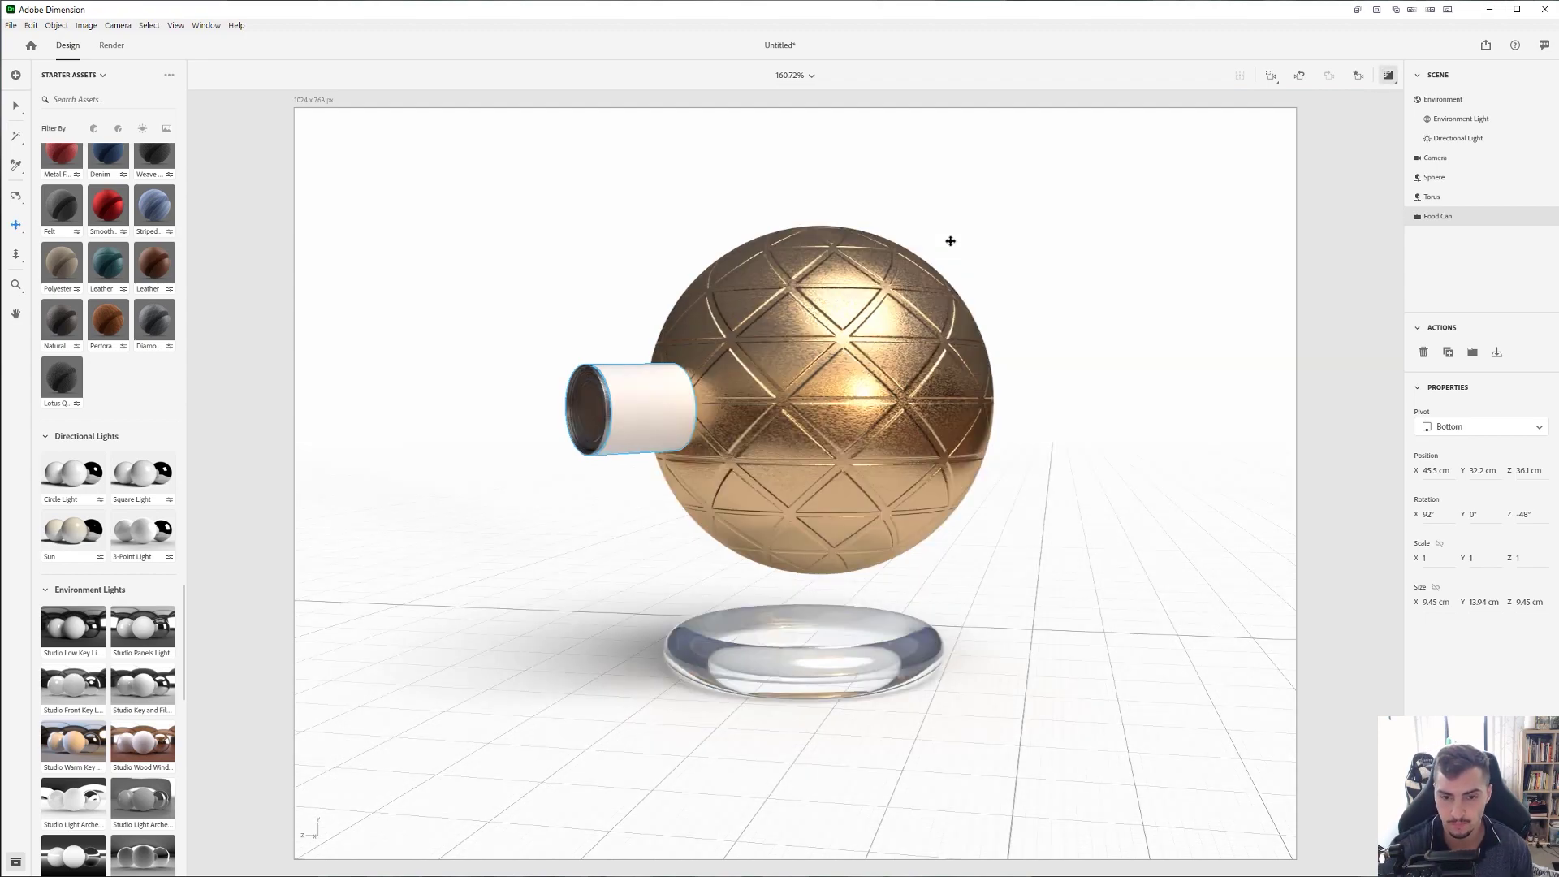
- Switch to File Explorer, open Backgrounds in 00_DESIGN RESOURCES and place the dark ocean waves image as the scene background
{"action": "scroll", "coordinate": [150, 543], "scroll_direction": "down", "scroll_amount": 12}
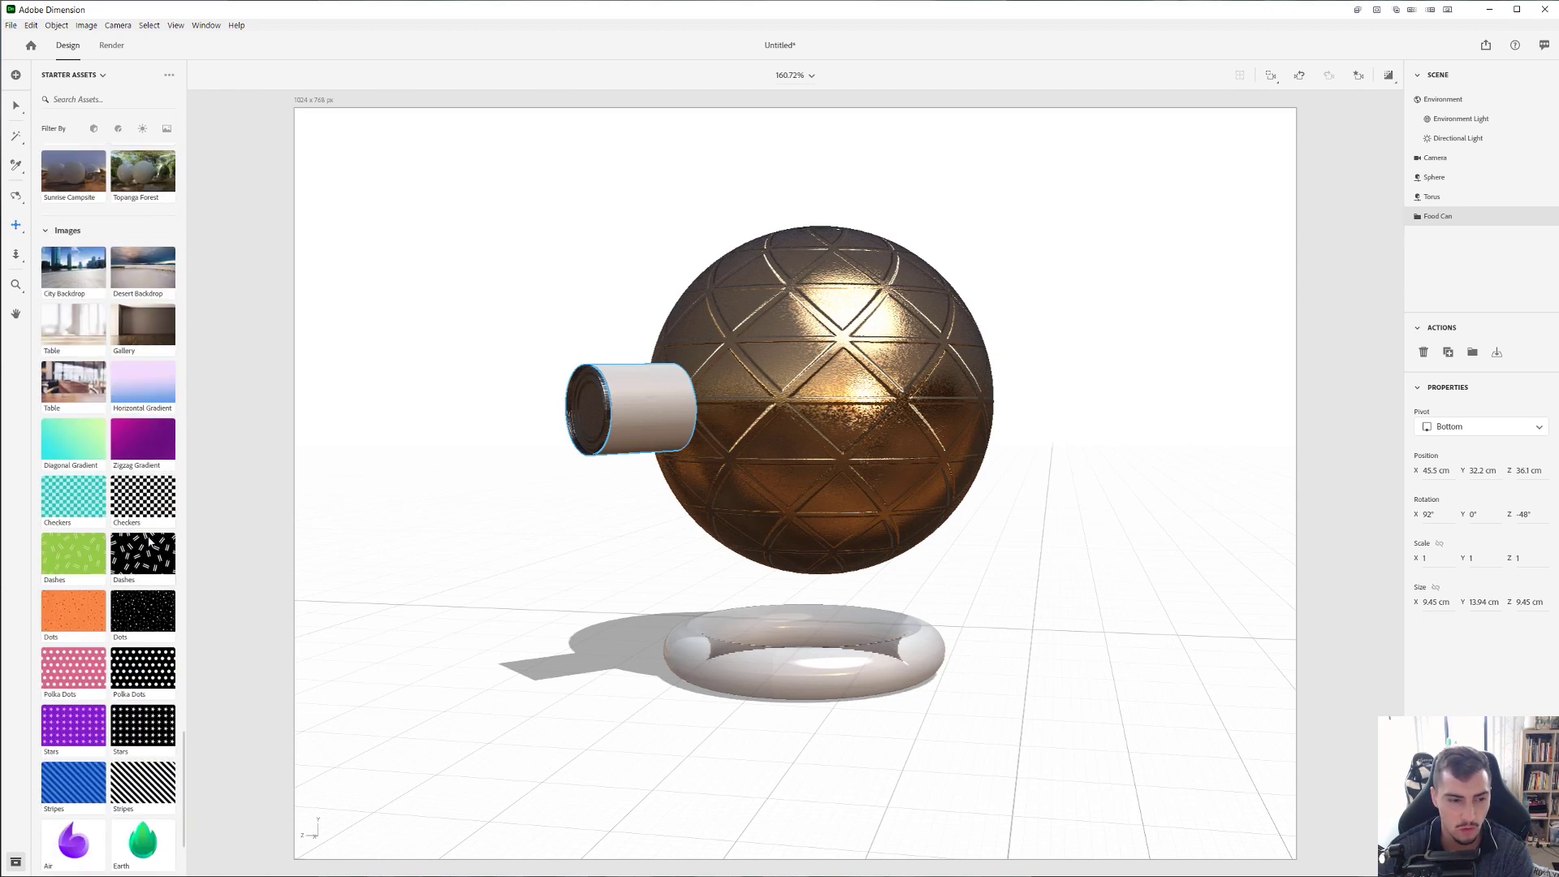
{"action": "scroll", "coordinate": [150, 543], "scroll_direction": "down", "scroll_amount": 2}
{"action": "scroll", "coordinate": [162, 519], "scroll_direction": "up", "scroll_amount": 3}
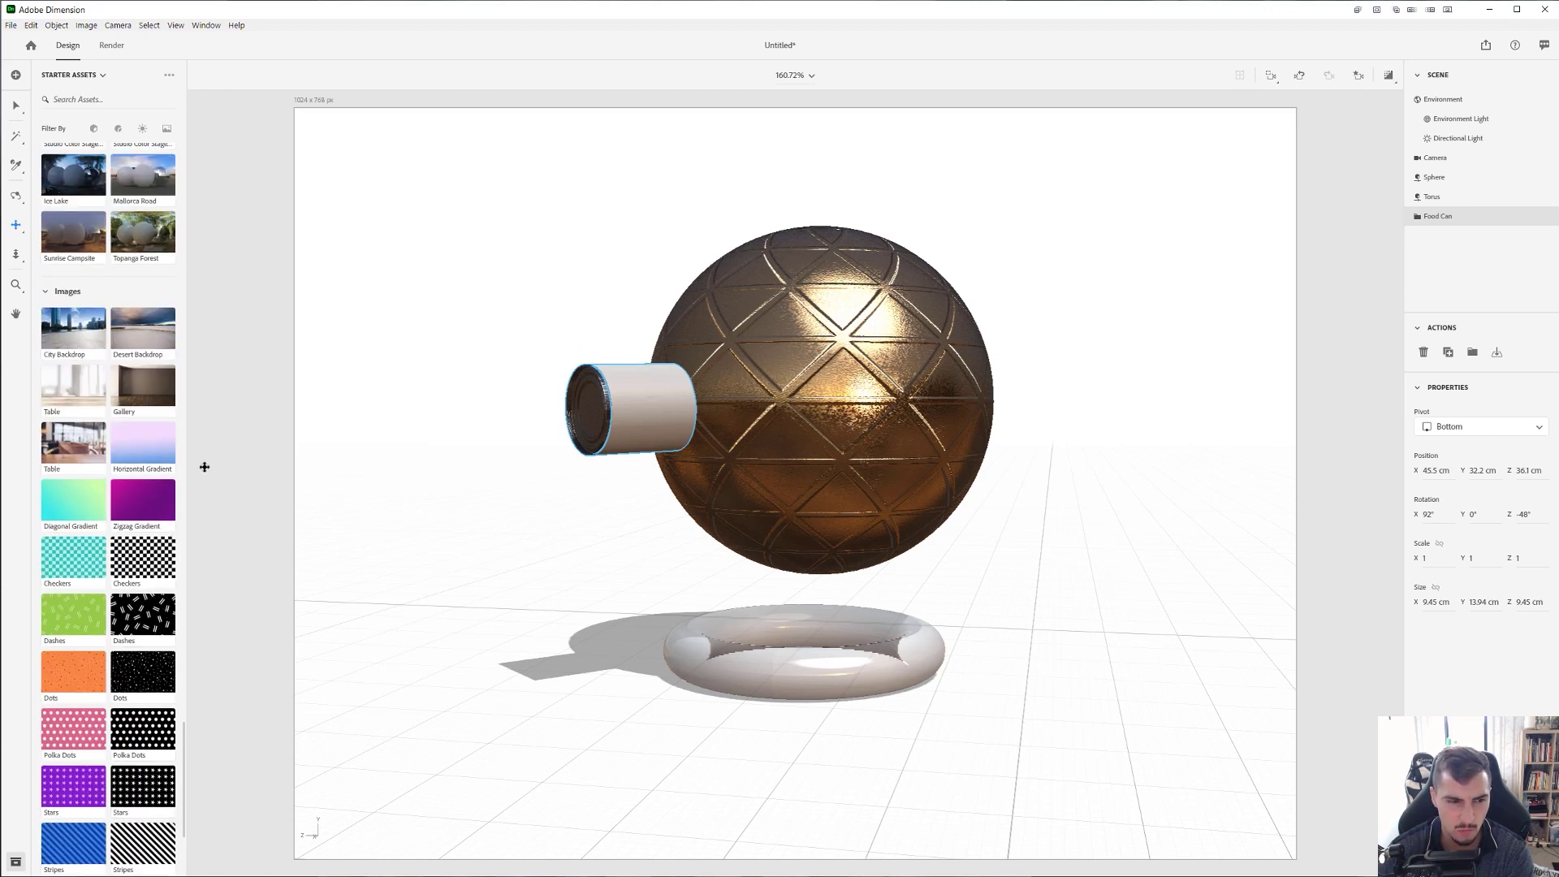
{"action": "scroll", "coordinate": [414, 299], "scroll_direction": "down", "scroll_amount": 4}
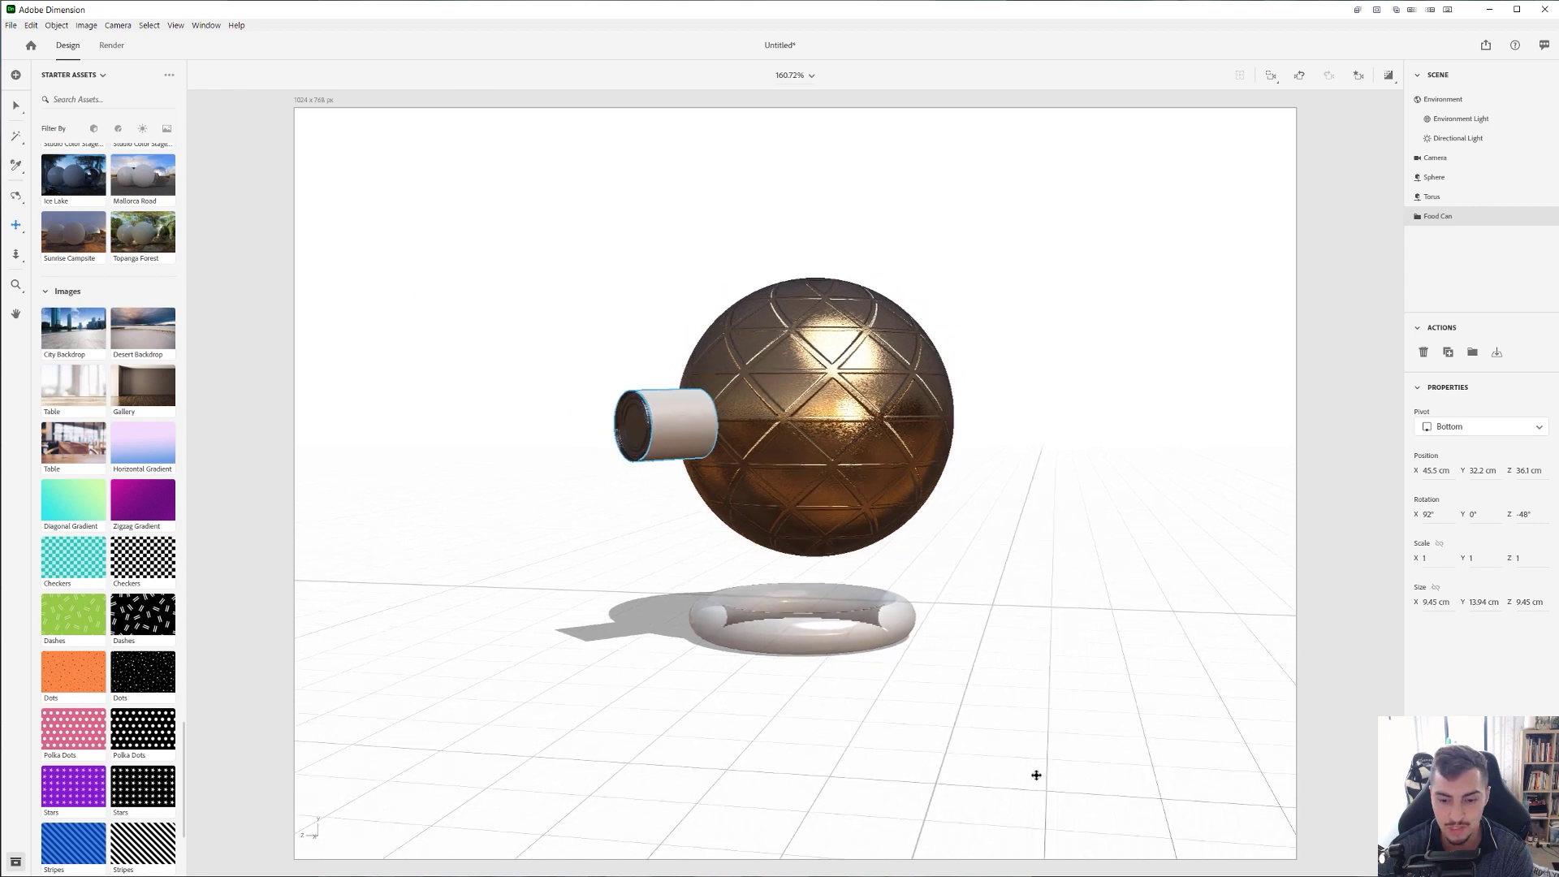
{"action": "key", "text": "alt+Tab"}
{"action": "scroll", "coordinate": [714, 390], "scroll_direction": "up", "scroll_amount": 3}
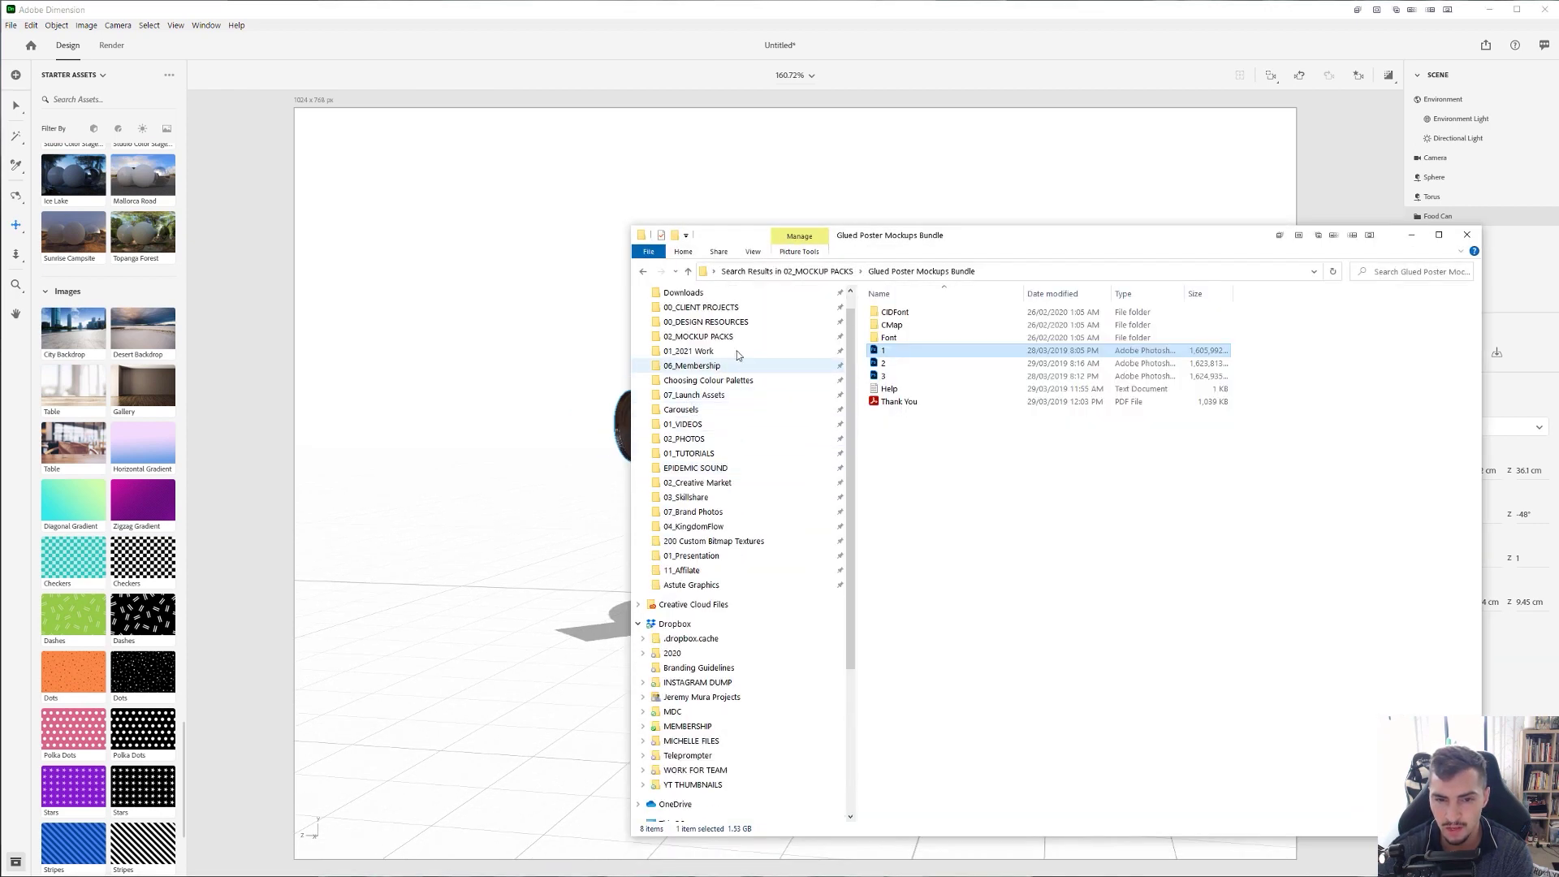
{"action": "left_click", "coordinate": [766, 324]}
{"action": "left_click", "coordinate": [897, 417]}
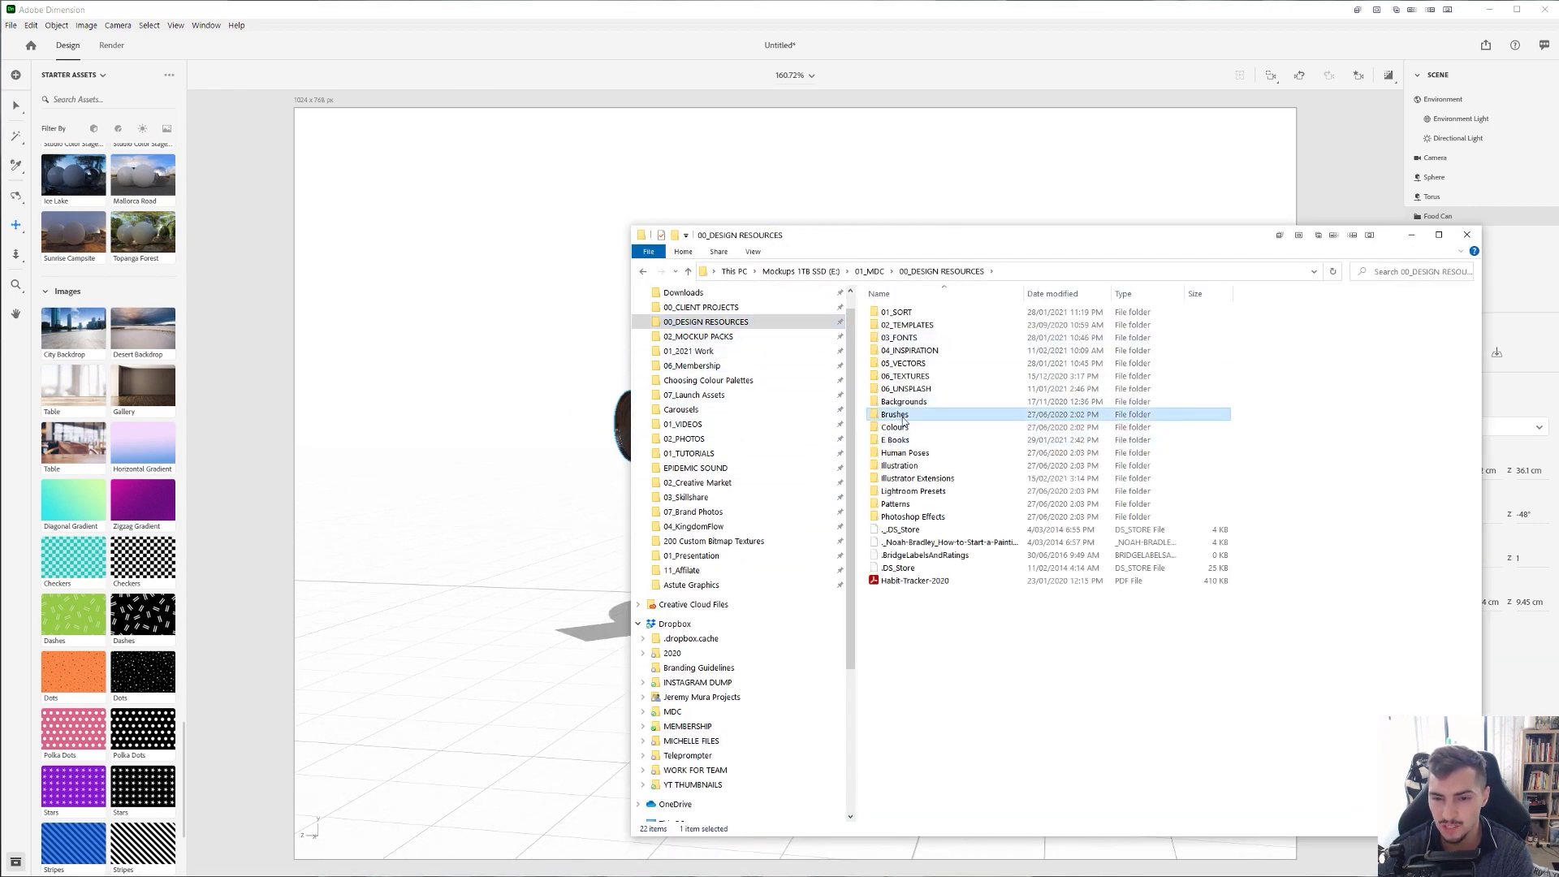
{"action": "double_click", "coordinate": [903, 402]}
{"action": "left_click_drag", "start_coordinate": [960, 424], "coordinate": [461, 356]}
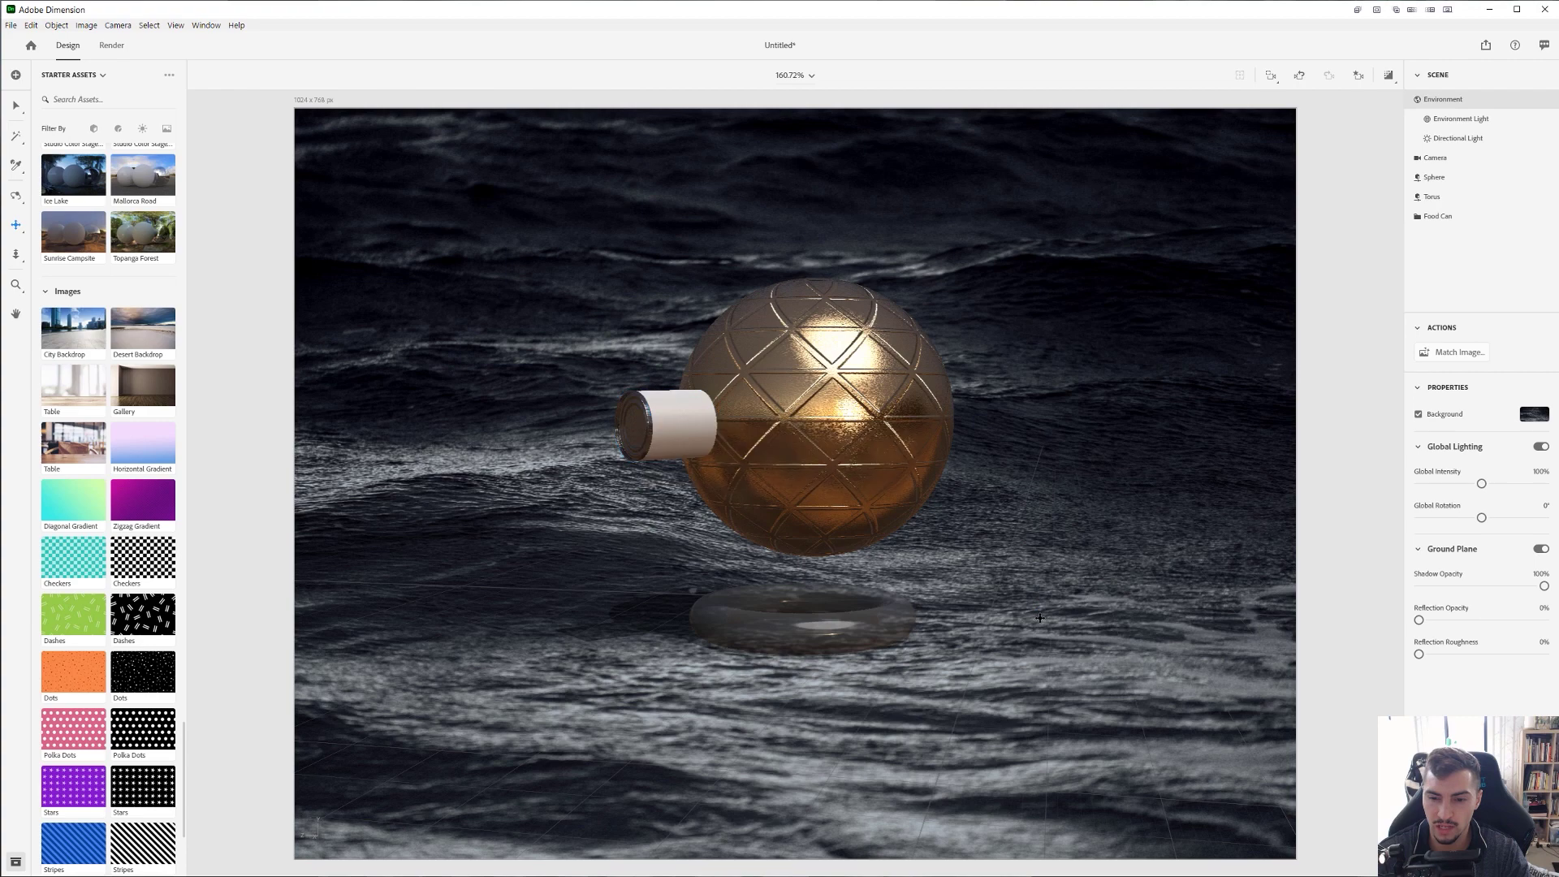
{"action": "scroll", "coordinate": [1039, 618], "scroll_direction": "up", "scroll_amount": 1}
{"action": "scroll", "coordinate": [931, 539], "scroll_direction": "down", "scroll_amount": 2}
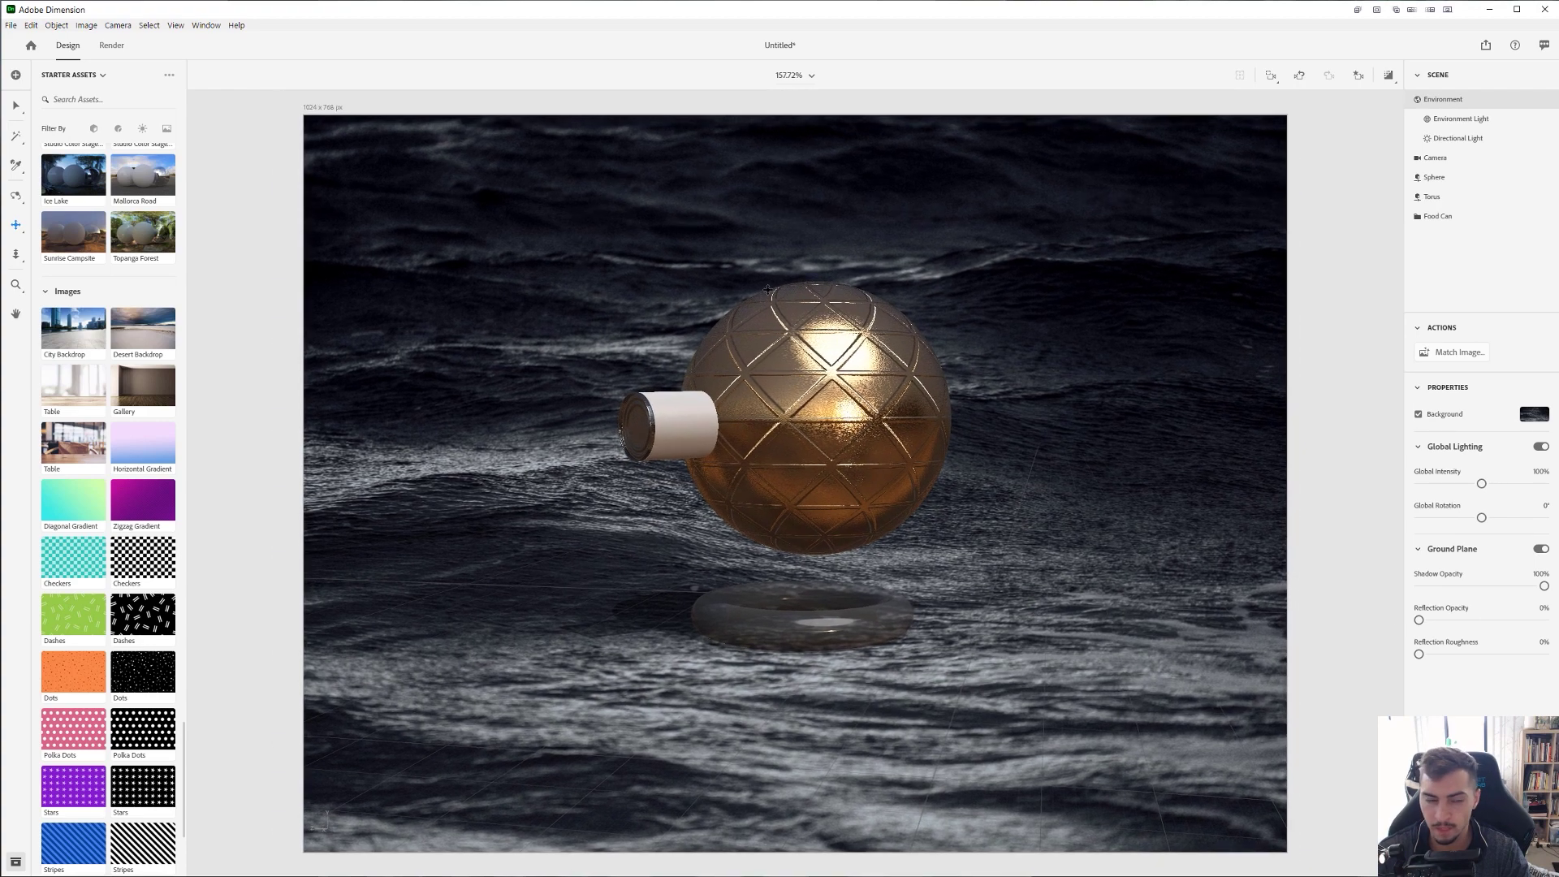
- Add a Plane from the basic shapes beneath the objects and scale it uniformly to about 13.8 as a floor
{"action": "scroll", "coordinate": [158, 350], "scroll_direction": "up", "scroll_amount": 15}
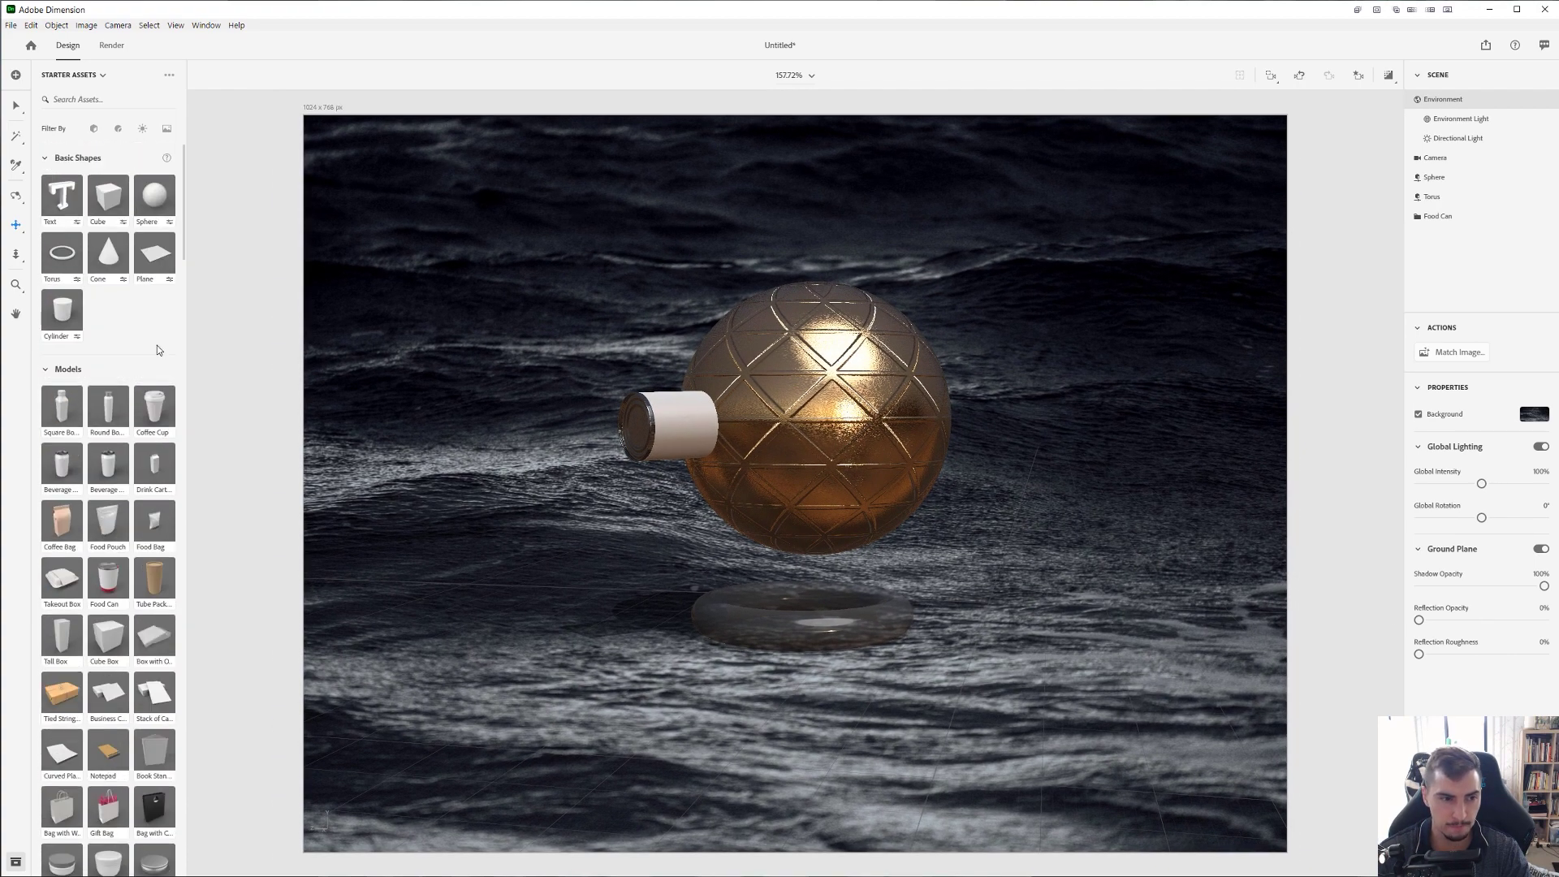
{"action": "left_click_drag", "start_coordinate": [160, 270], "coordinate": [605, 622]}
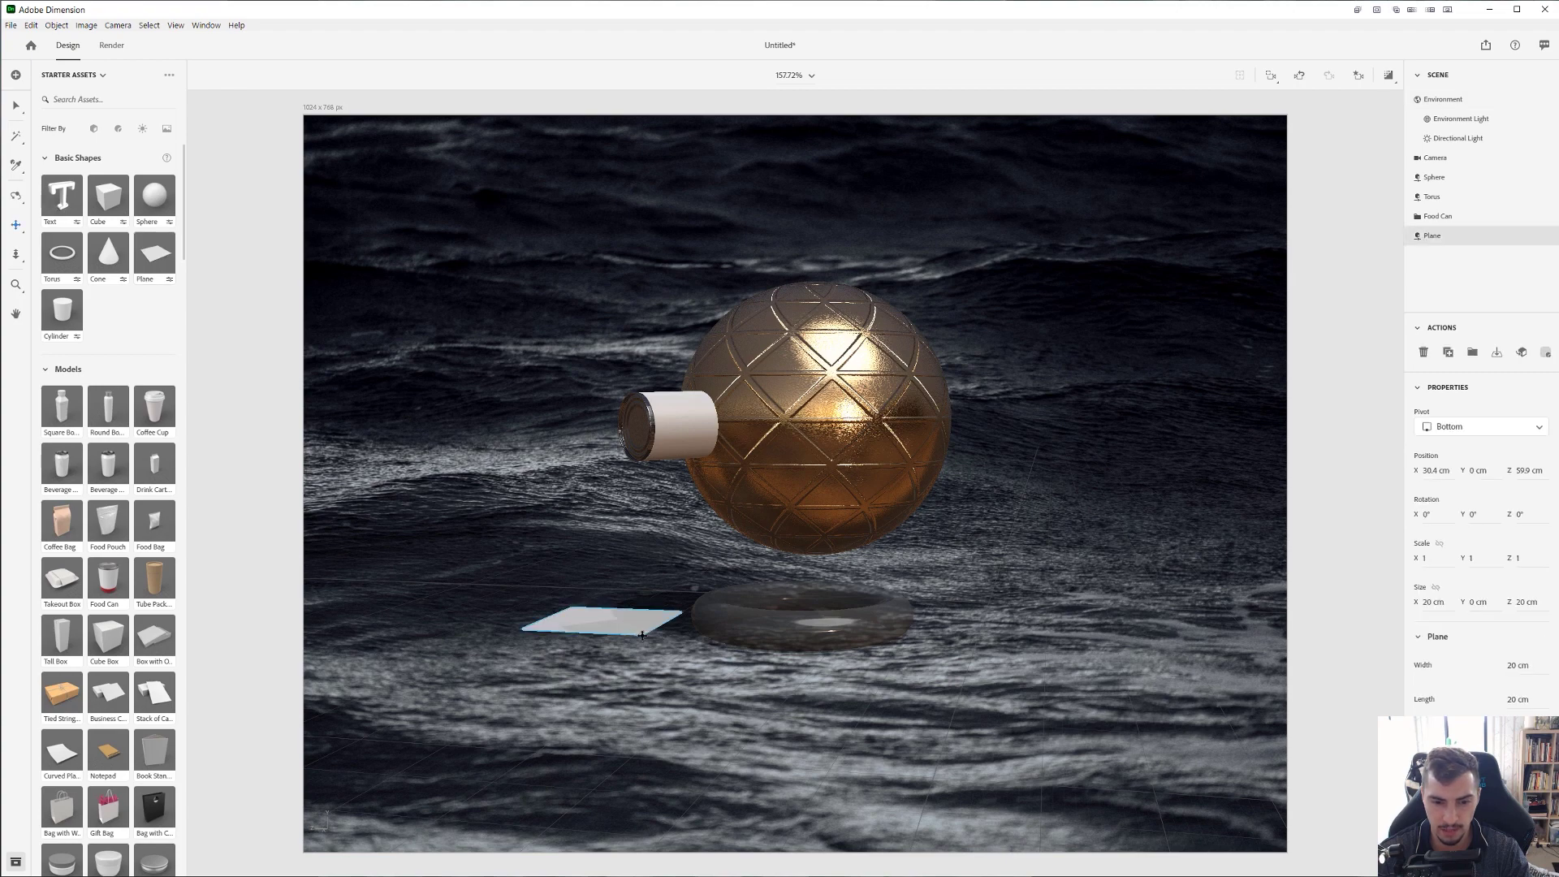
{"action": "left_click_drag", "start_coordinate": [586, 635], "coordinate": [195, 825]}
{"action": "mouse_move", "coordinate": [1120, 700]}
{"action": "left_mouse_down"}
{"action": "mouse_move", "coordinate": [1202, 589]}
{"action": "mouse_move", "coordinate": [1129, 683]}
{"action": "left_mouse_up"}
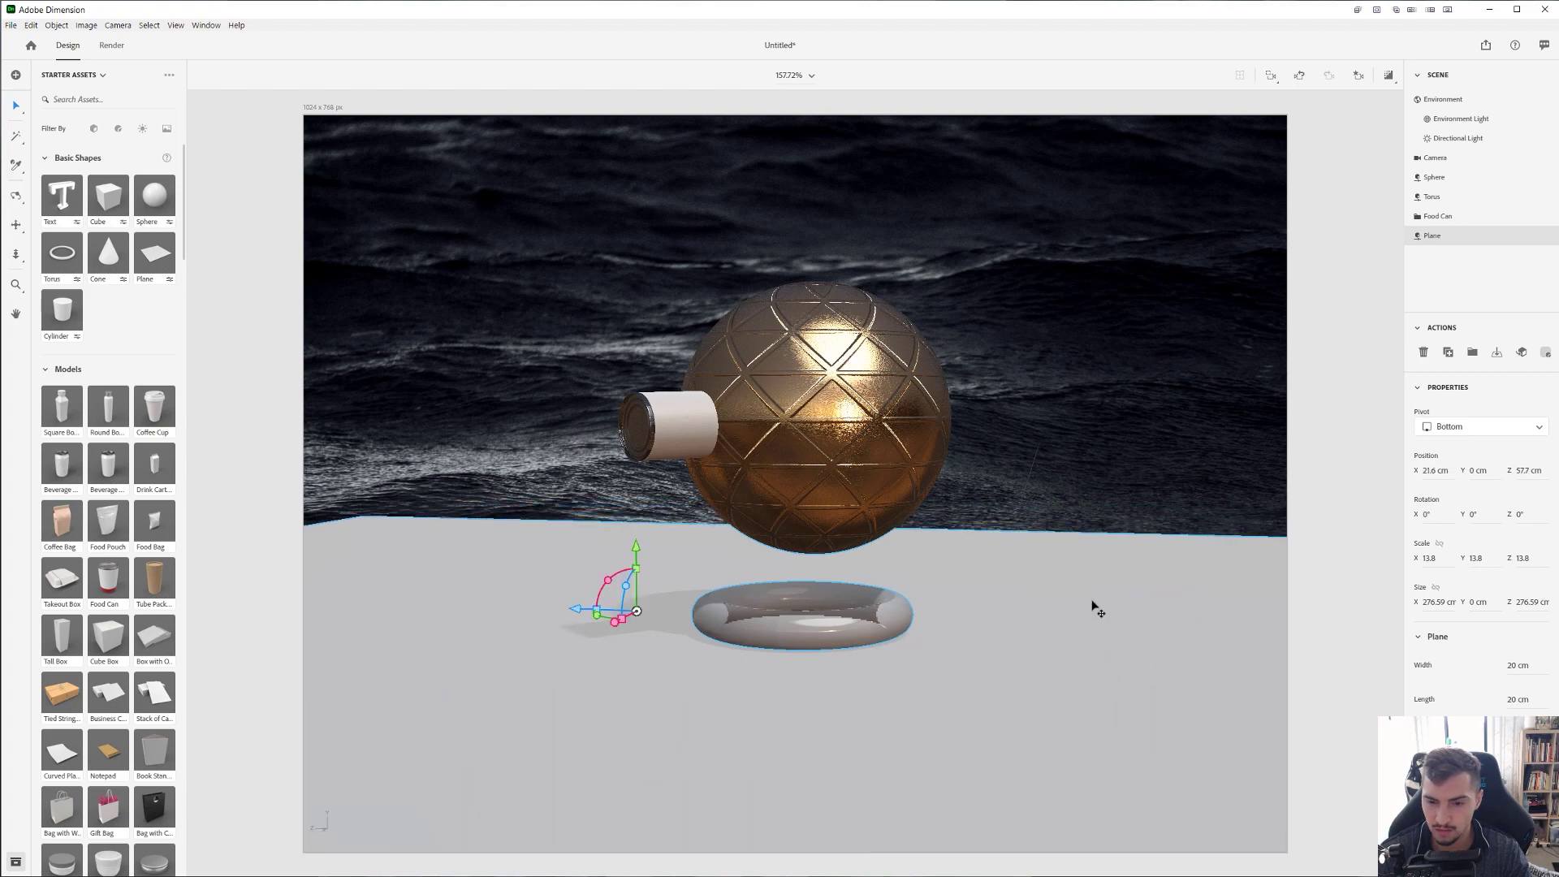
- Apply the Ice material to the floor plane, reposition it at about X 27.4 cm, Z 76.1 cm and scale it to 29
{"action": "scroll", "coordinate": [1178, 616], "scroll_direction": "down", "scroll_amount": 1}
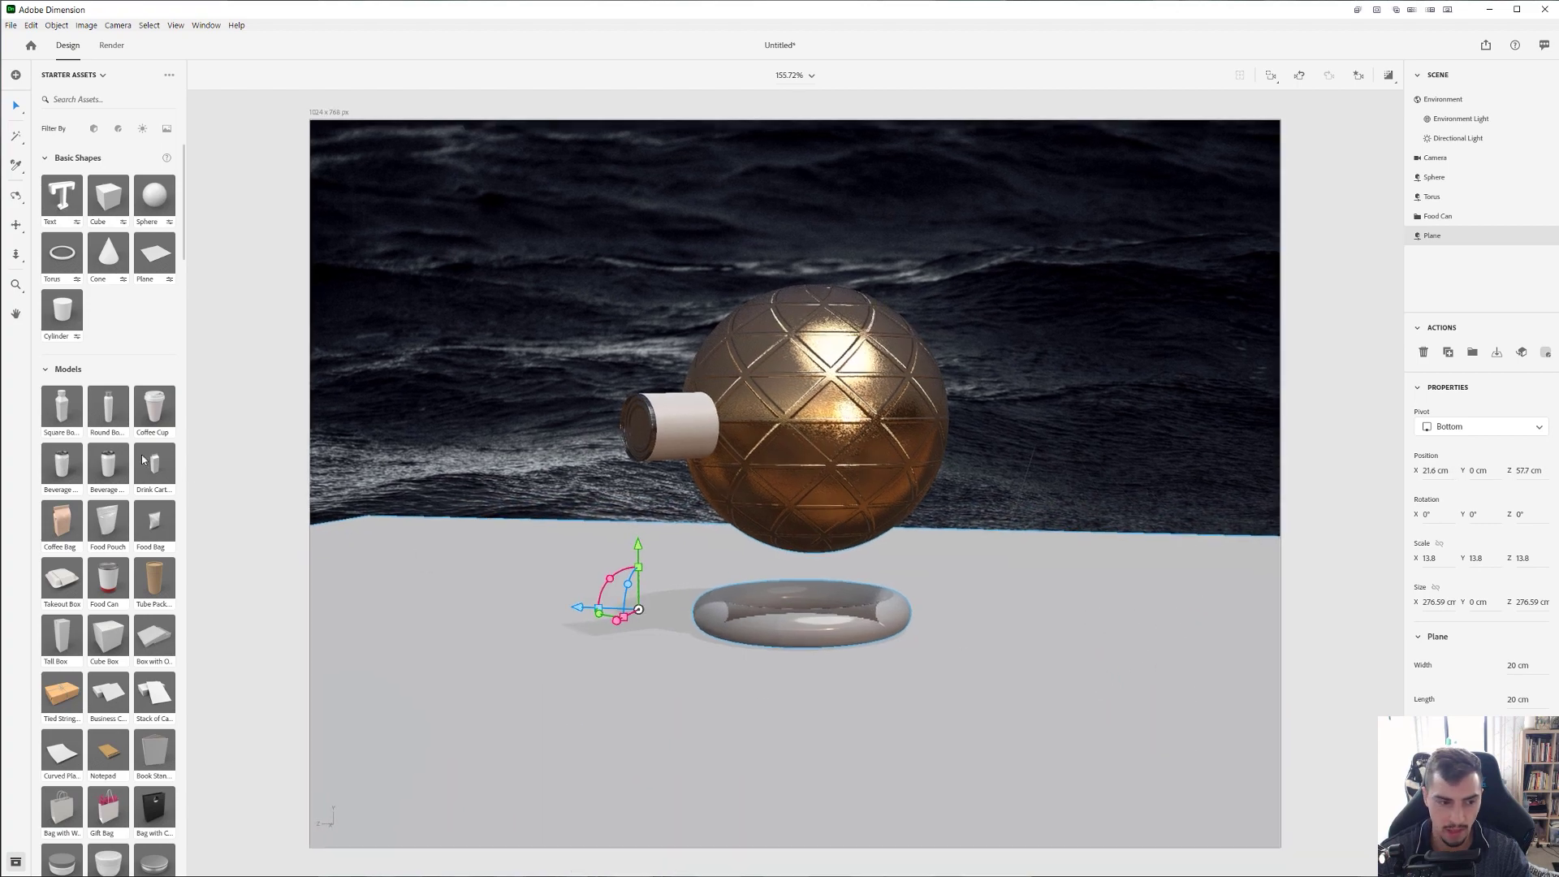
{"action": "scroll", "coordinate": [127, 457], "scroll_direction": "down", "scroll_amount": 8}
{"action": "scroll", "coordinate": [116, 466], "scroll_direction": "down", "scroll_amount": 10}
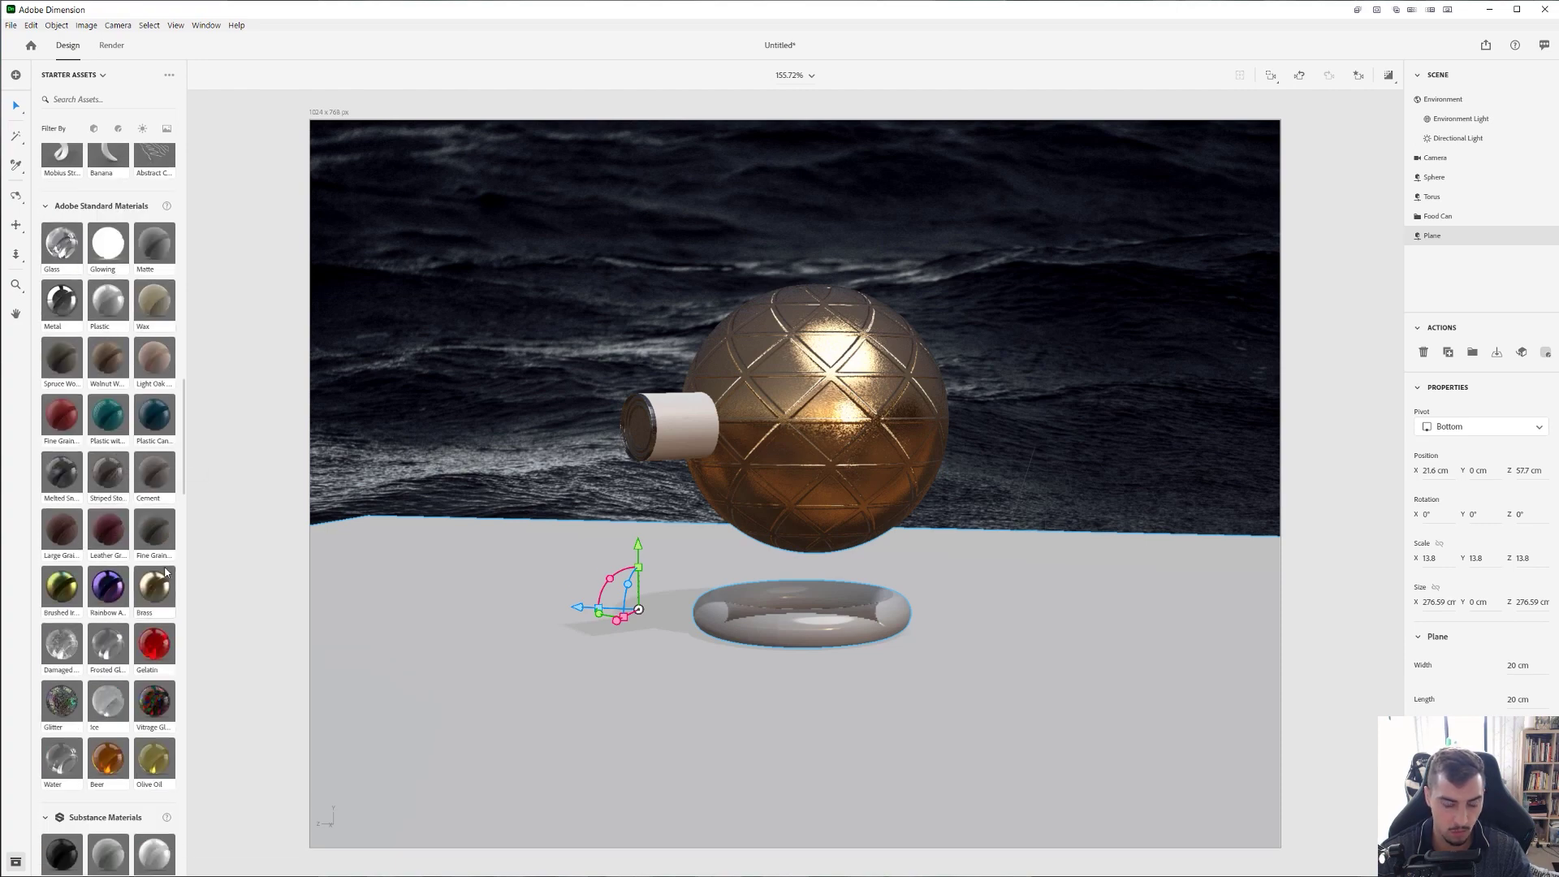
{"action": "scroll", "coordinate": [108, 586], "scroll_direction": "down", "scroll_amount": 3}
{"action": "left_click_drag", "start_coordinate": [105, 411], "coordinate": [513, 628]}
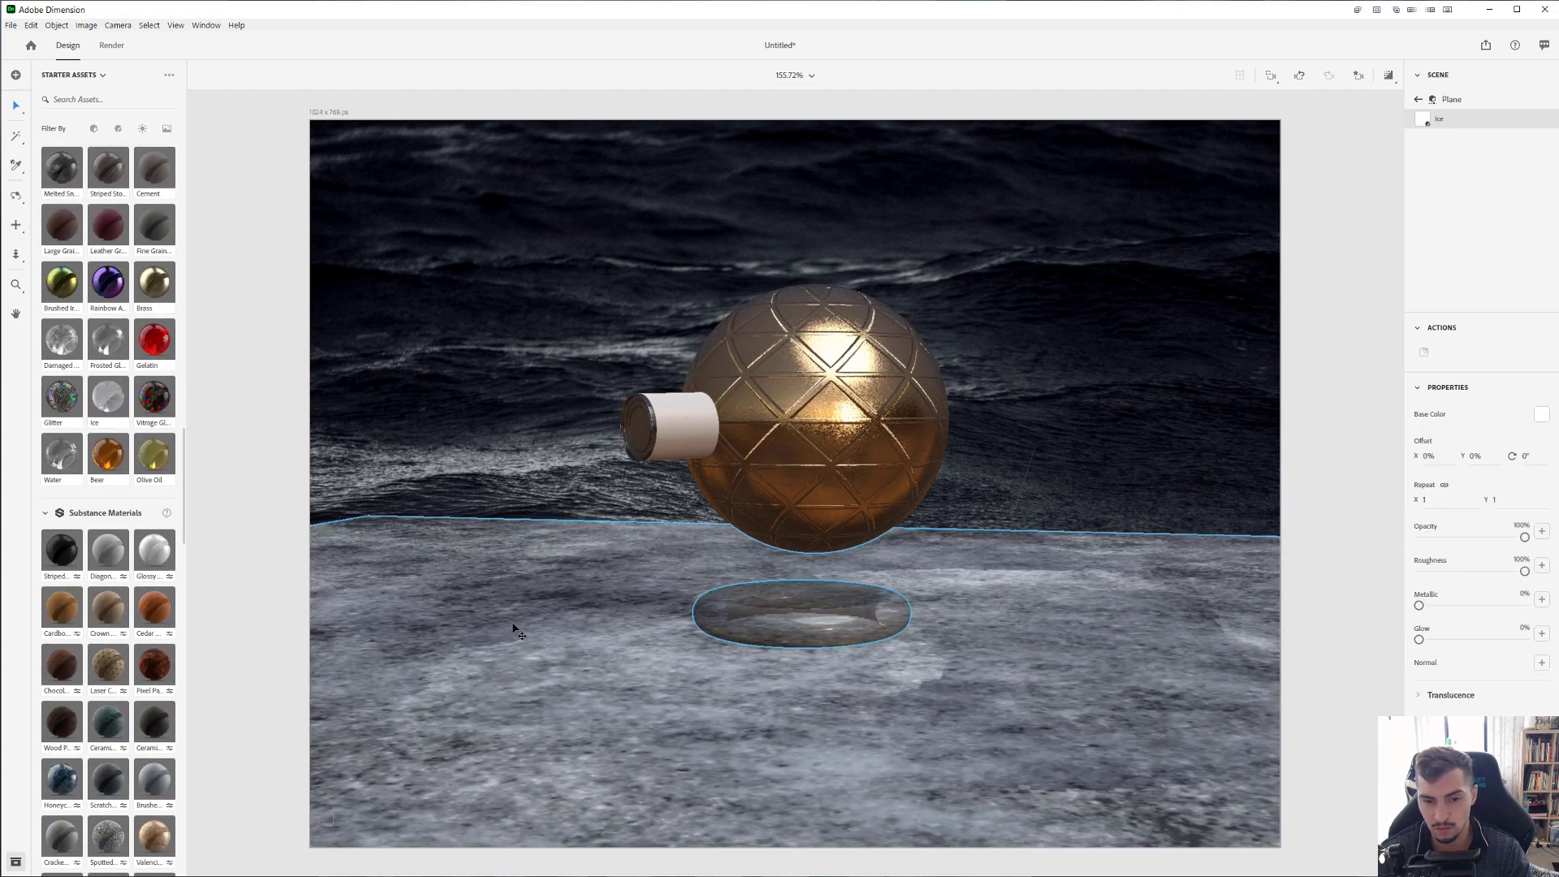
{"action": "left_click", "coordinate": [1185, 662]}
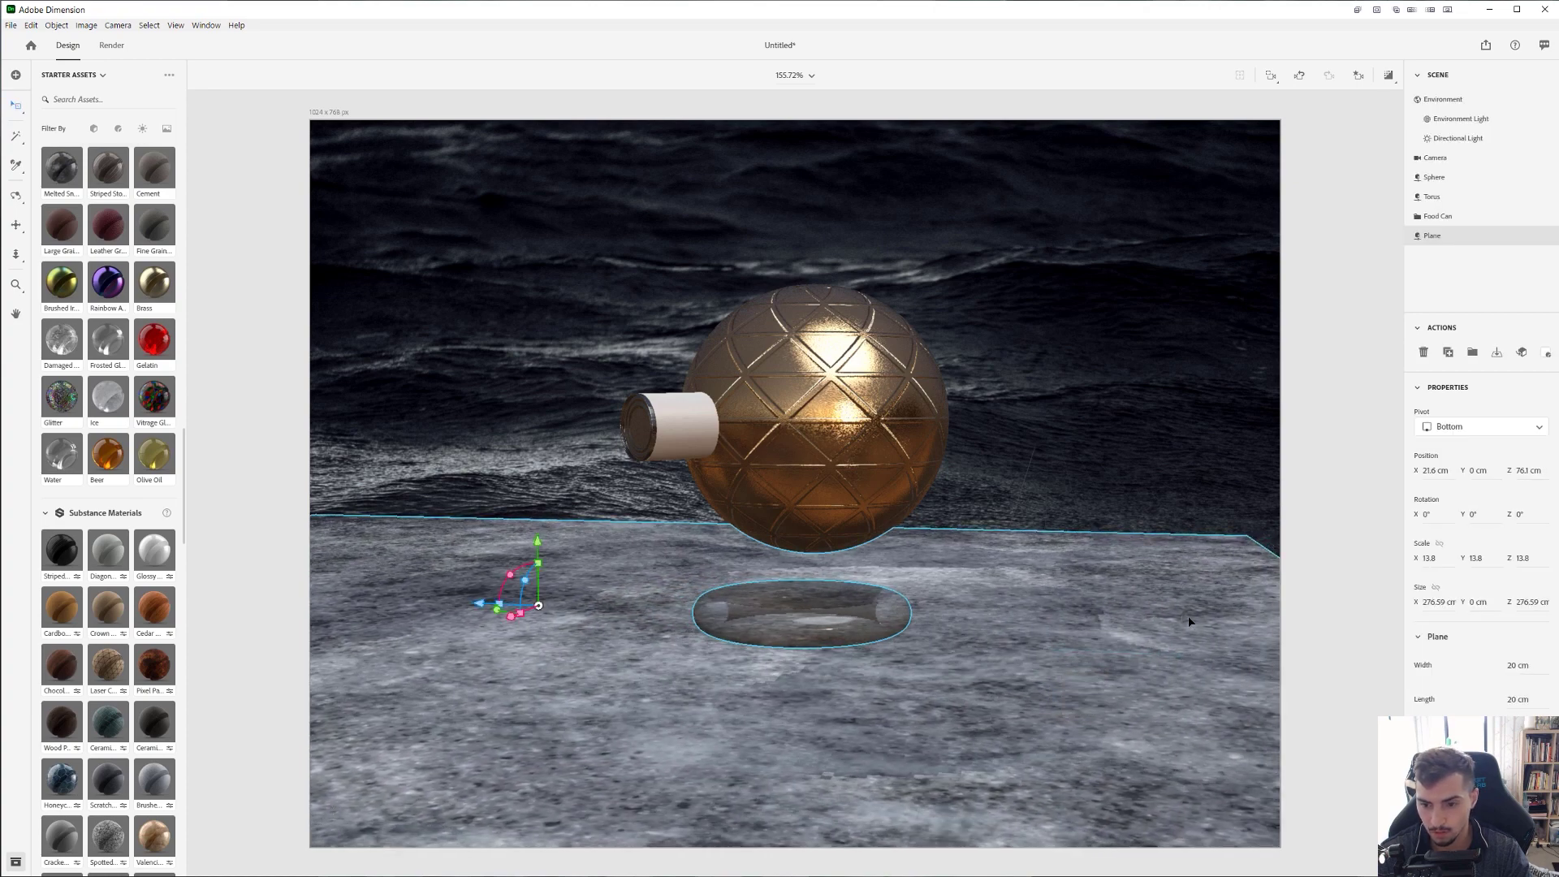
{"action": "left_click_drag", "start_coordinate": [481, 601], "coordinate": [421, 599]}
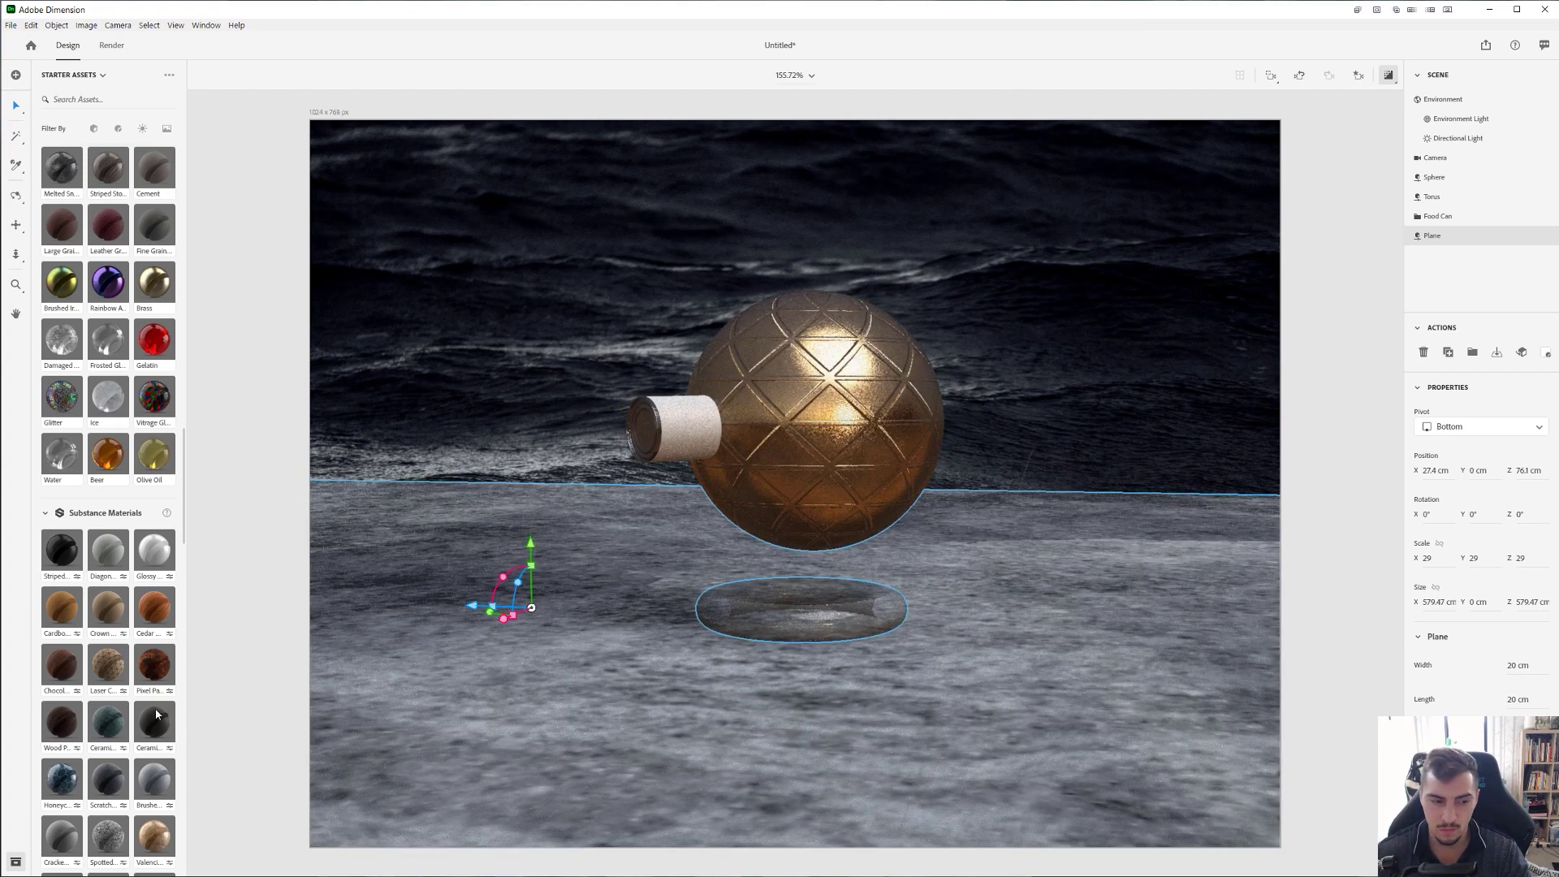
- Replace the scene background with the Desert Backdrop image from the starter assets
{"action": "scroll", "coordinate": [130, 672], "scroll_direction": "down", "scroll_amount": 6}
{"action": "scroll", "coordinate": [130, 672], "scroll_direction": "down", "scroll_amount": 10}
{"action": "scroll", "coordinate": [130, 526], "scroll_direction": "up", "scroll_amount": 5}
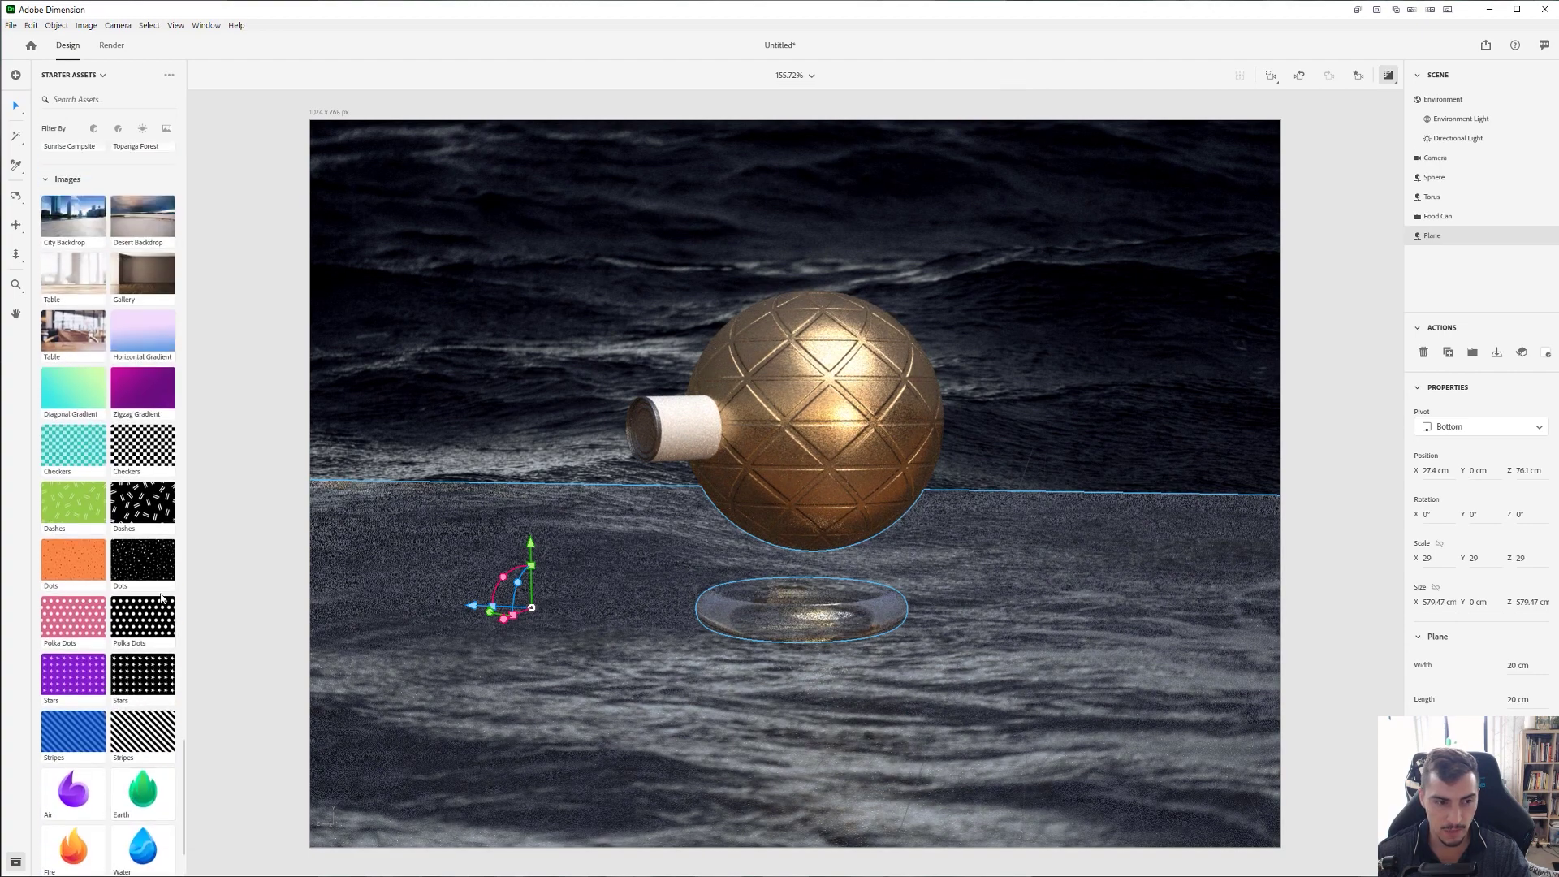
{"action": "scroll", "coordinate": [130, 526], "scroll_direction": "down", "scroll_amount": 3}
{"action": "left_click_drag", "start_coordinate": [143, 464], "coordinate": [445, 394]}
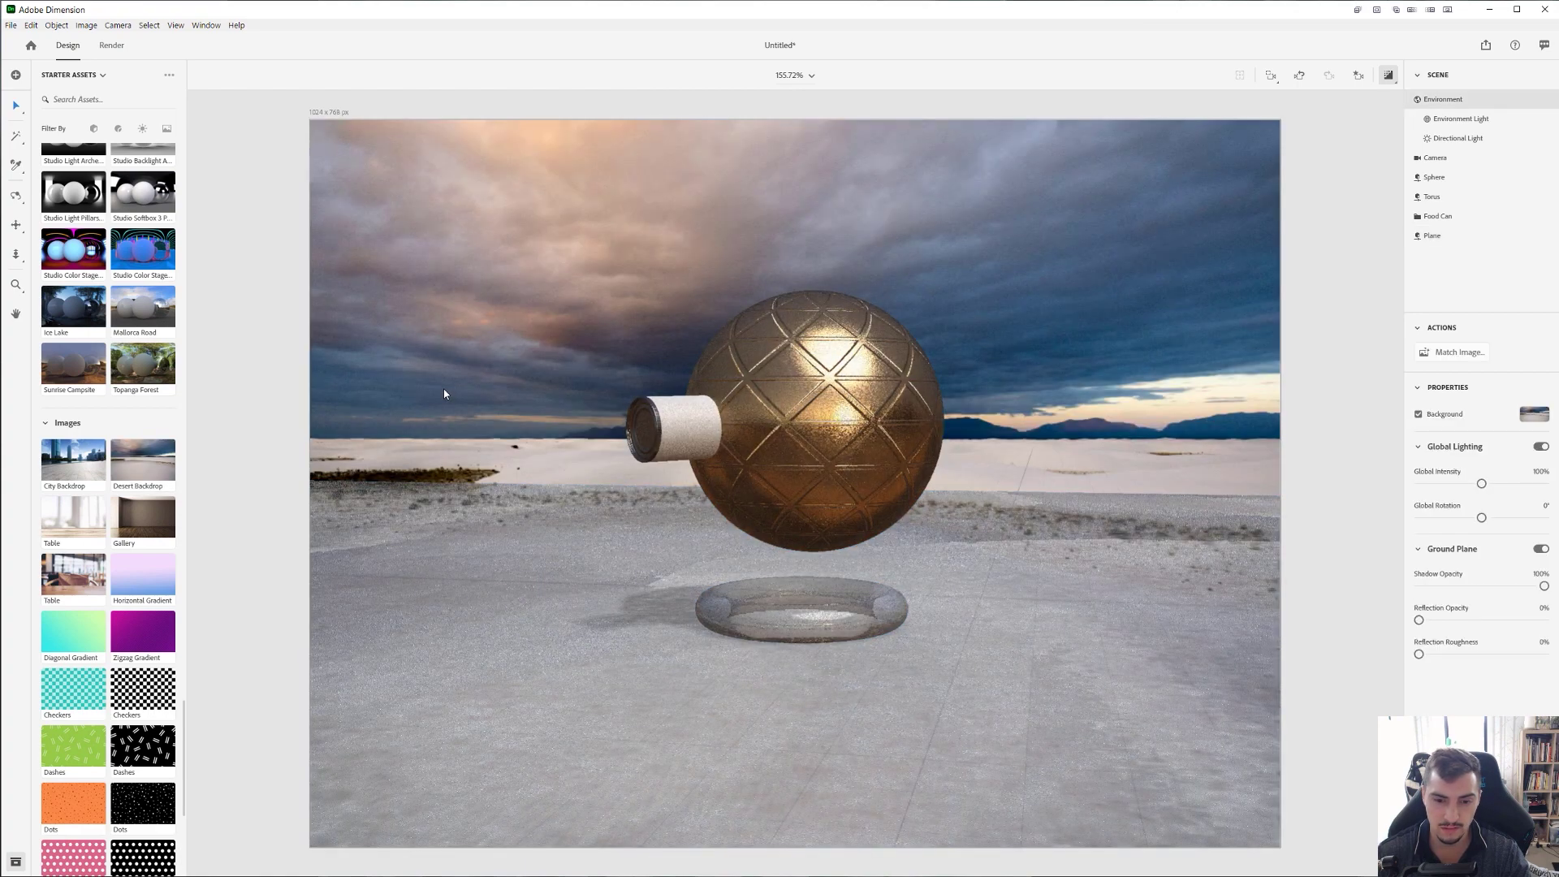
- Delete the ice floor plane from the scene
{"action": "left_click", "coordinate": [579, 558]}
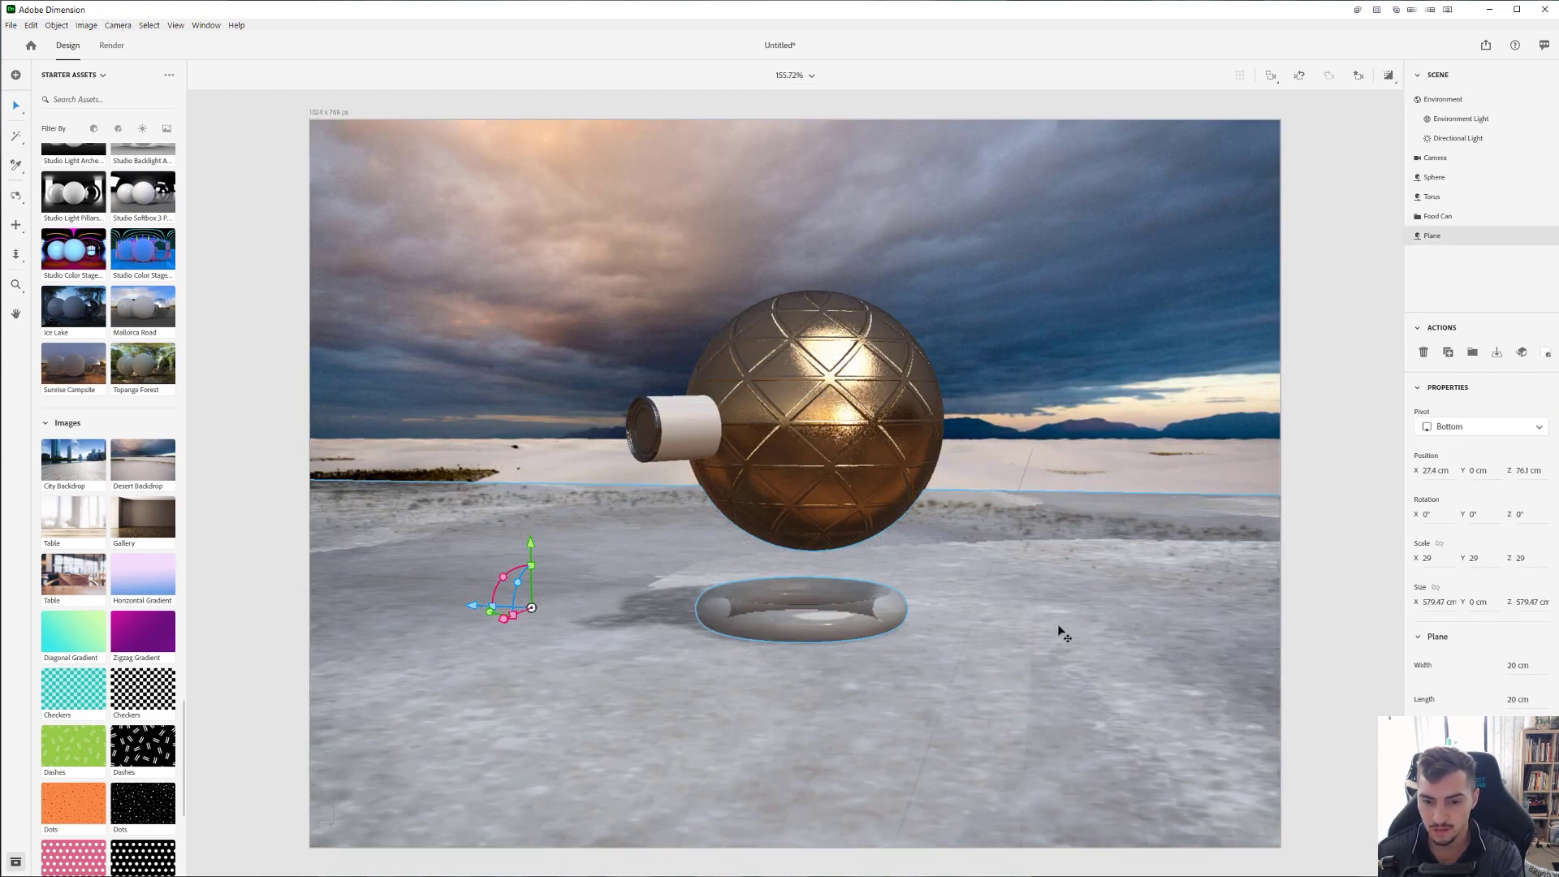
{"action": "key", "text": "Delete"}
{"action": "scroll", "coordinate": [901, 623], "scroll_direction": "down", "scroll_amount": 1}
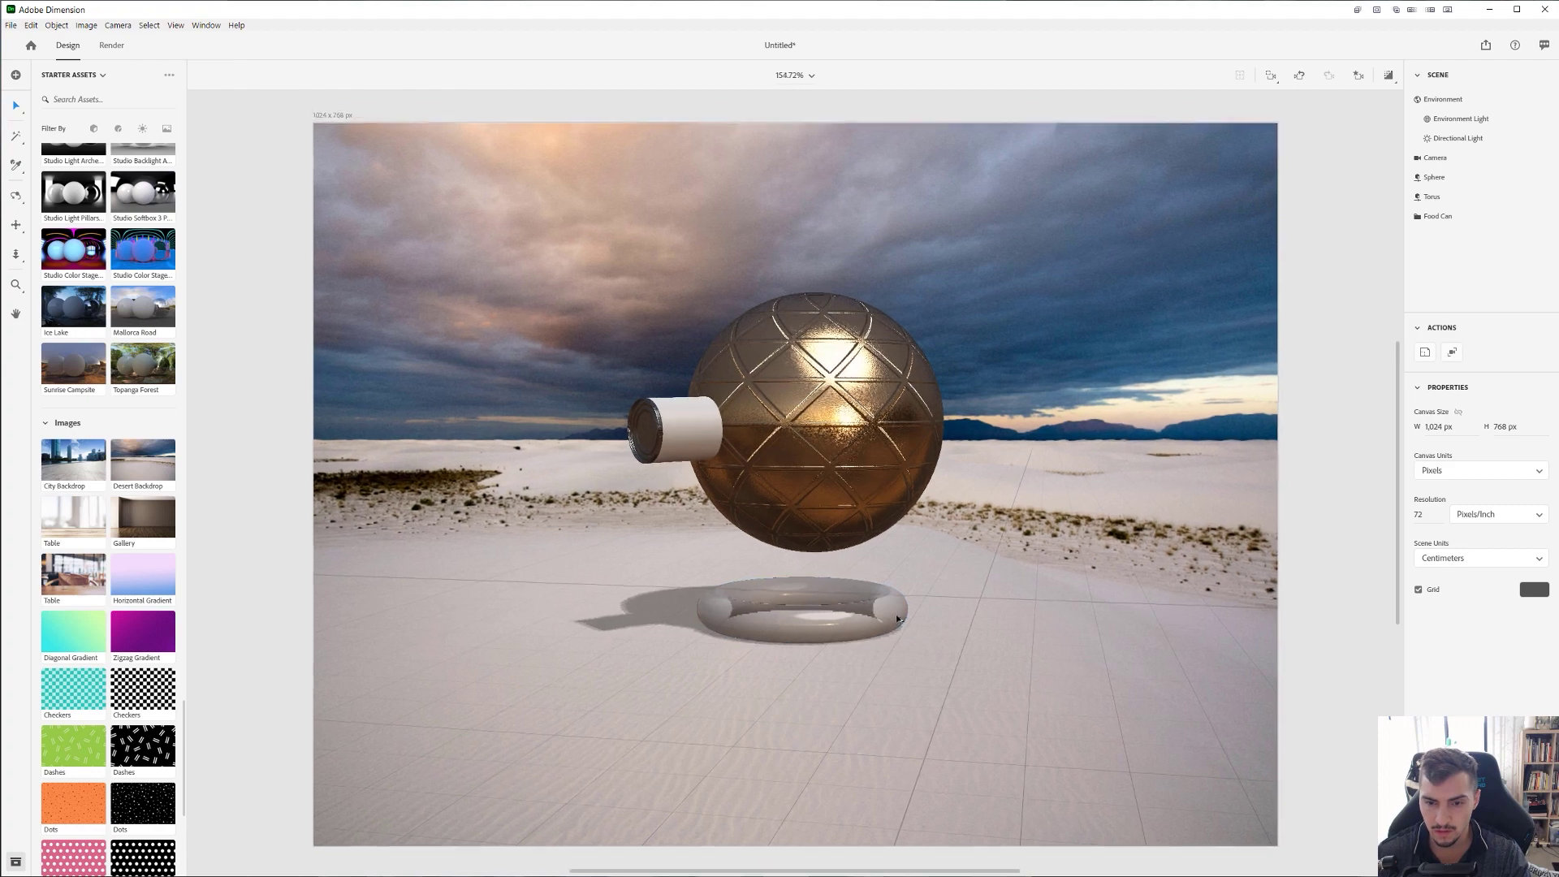
{"action": "scroll", "coordinate": [897, 618], "scroll_direction": "up", "scroll_amount": 8}
{"action": "scroll", "coordinate": [898, 619], "scroll_direction": "down", "scroll_amount": 4}
{"action": "scroll", "coordinate": [900, 620], "scroll_direction": "down", "scroll_amount": 1}
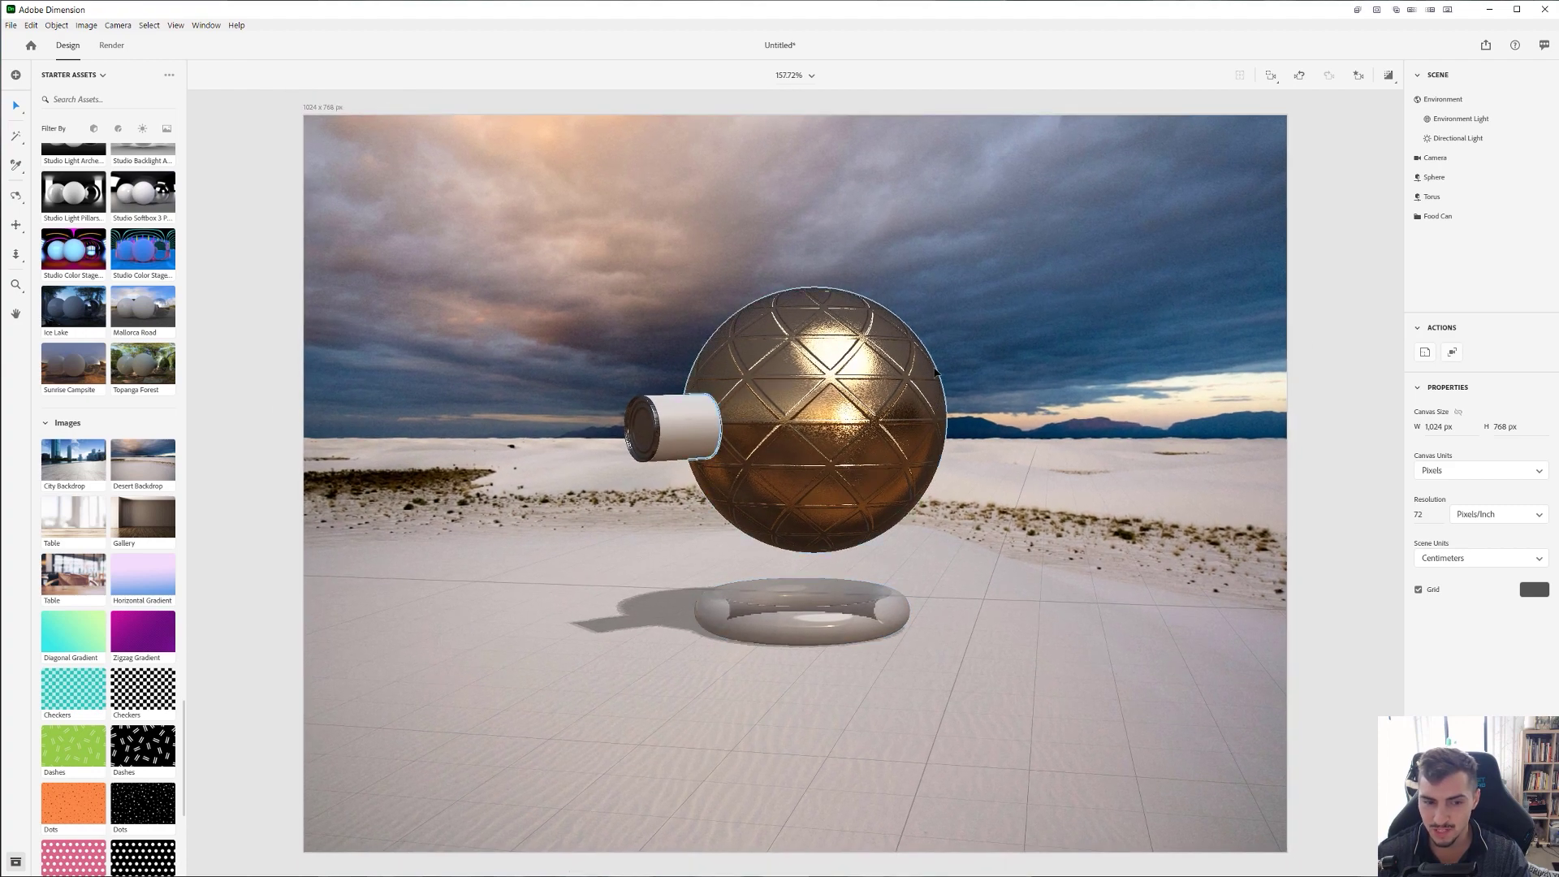
- Set the directional light's intensity to 29%, its rotation to 63° and its height to 77°
{"action": "left_click", "coordinate": [1449, 138]}
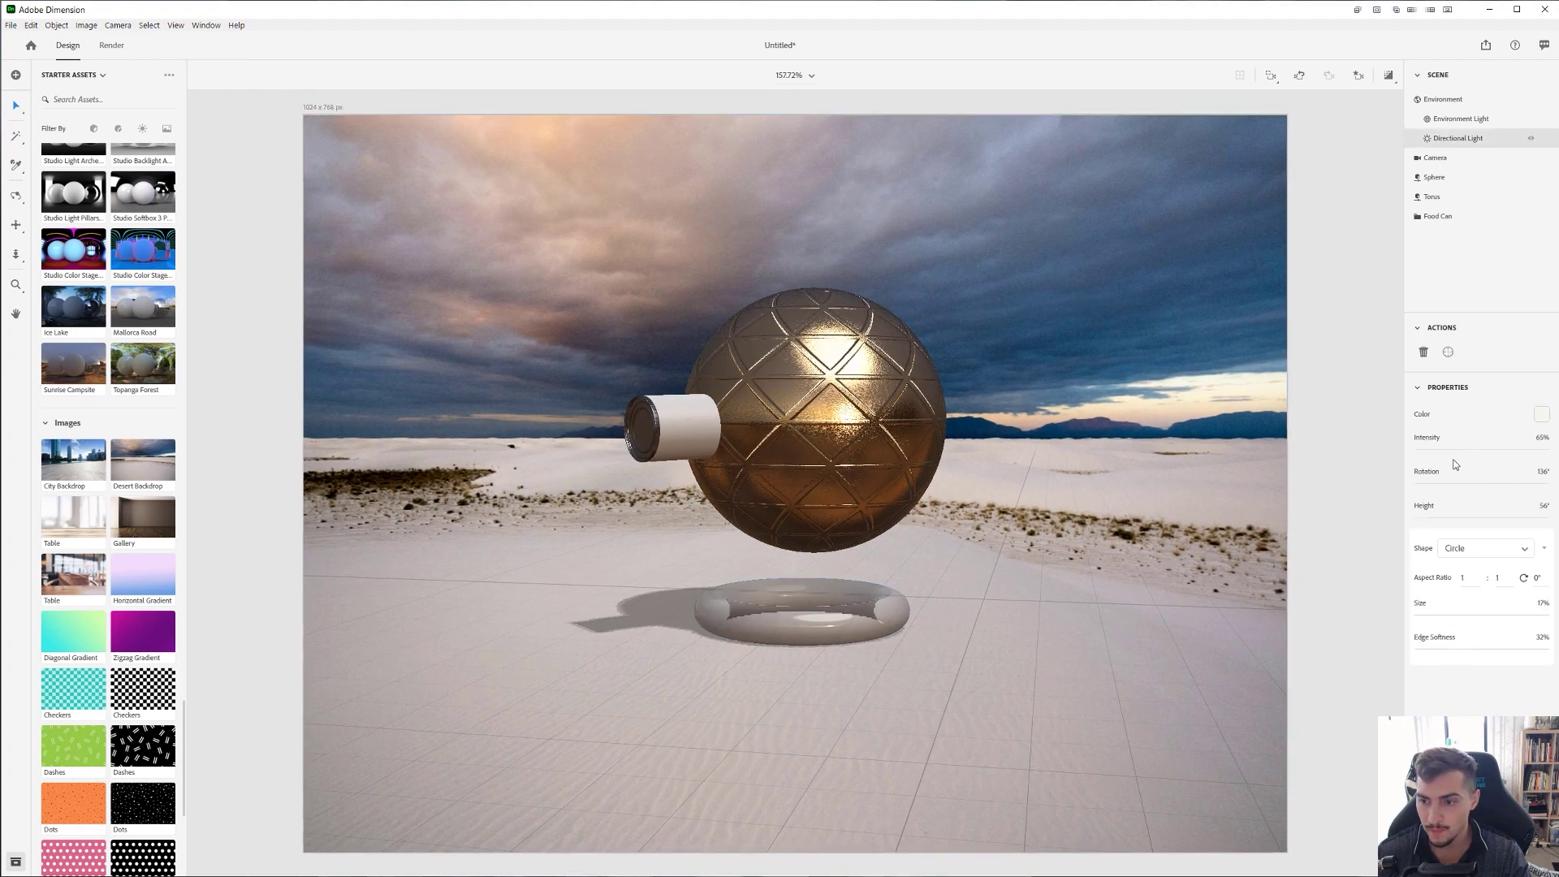
{"action": "mouse_move", "coordinate": [1455, 452]}
{"action": "left_mouse_down"}
{"action": "mouse_move", "coordinate": [1421, 451]}
{"action": "mouse_move", "coordinate": [1506, 451]}
{"action": "mouse_move", "coordinate": [1420, 452]}
{"action": "mouse_move", "coordinate": [1439, 459]}
{"action": "left_mouse_up"}
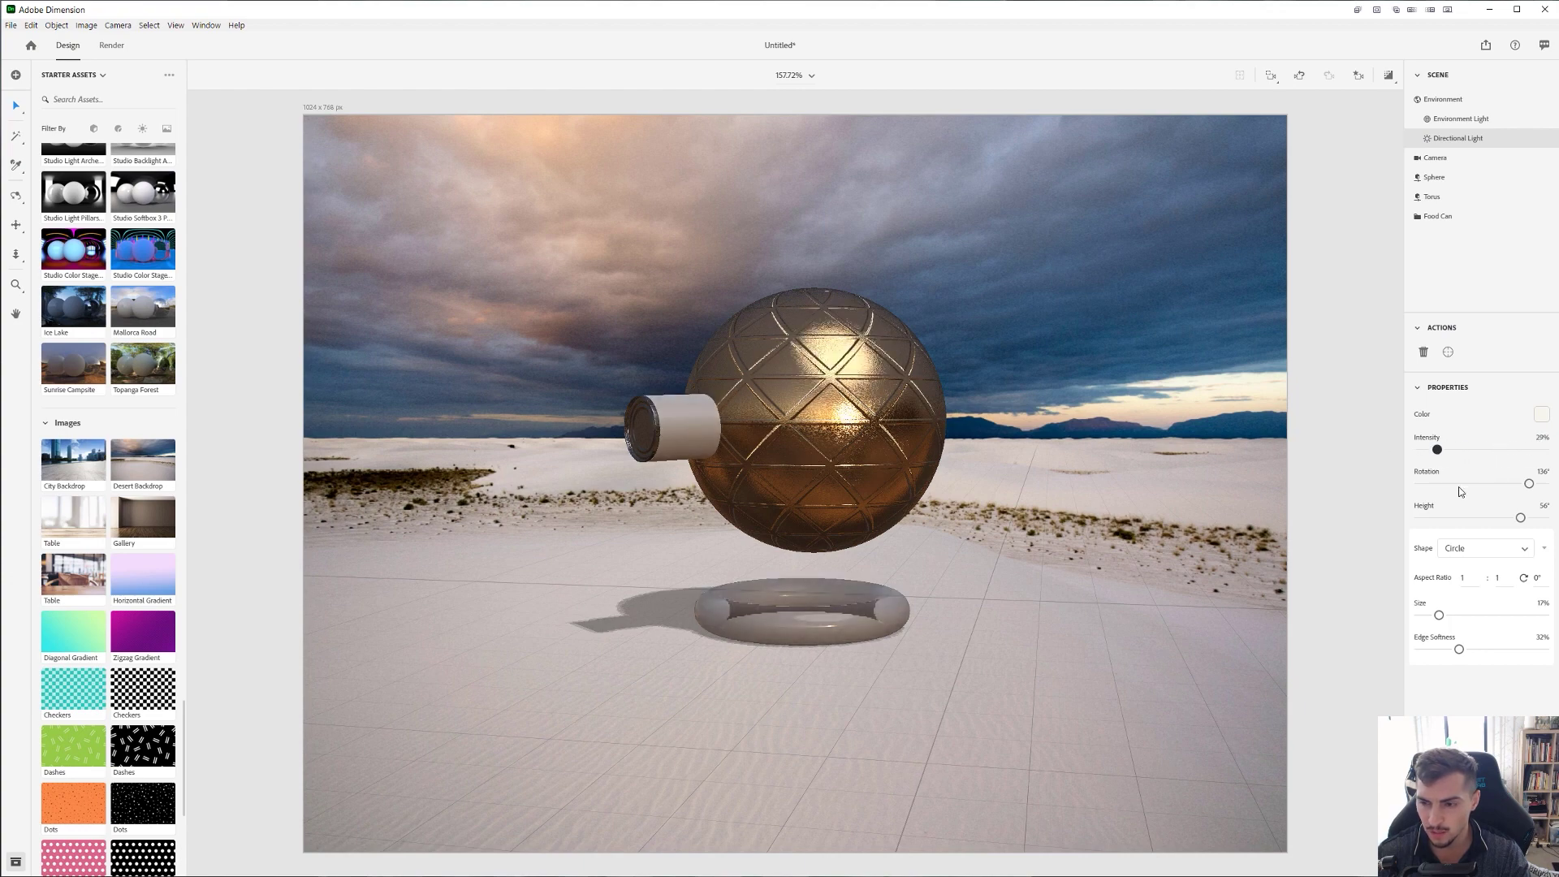
{"action": "left_click_drag", "start_coordinate": [1528, 485], "coordinate": [1537, 517]}
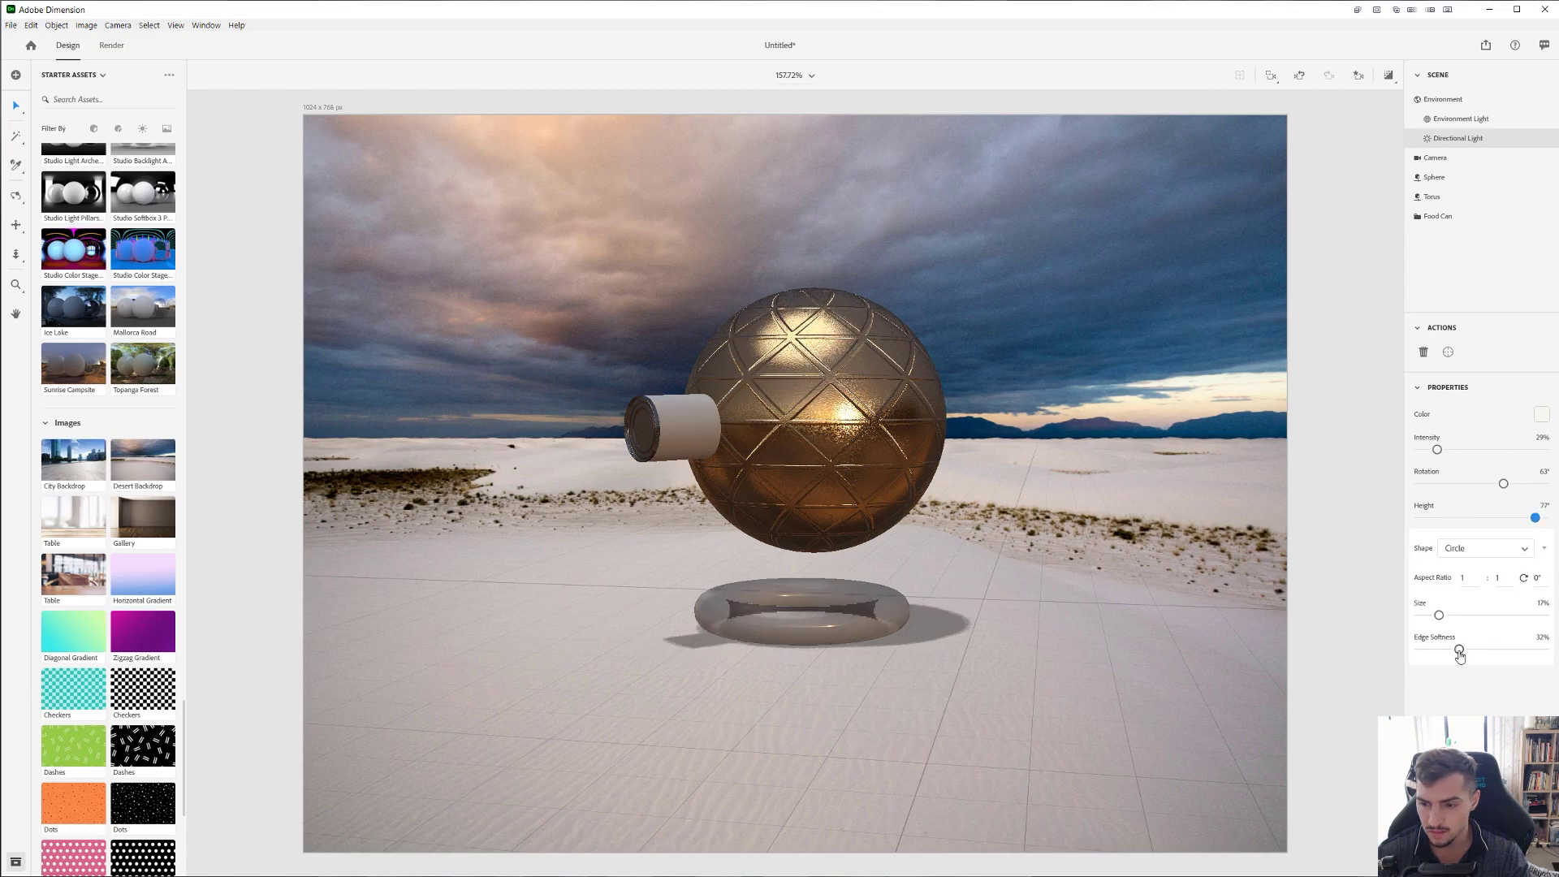
- Set the directional light's edge softness to 13% and its size to 12%, with the rendered preview on
{"action": "left_click_drag", "start_coordinate": [1459, 652], "coordinate": [1432, 615]}
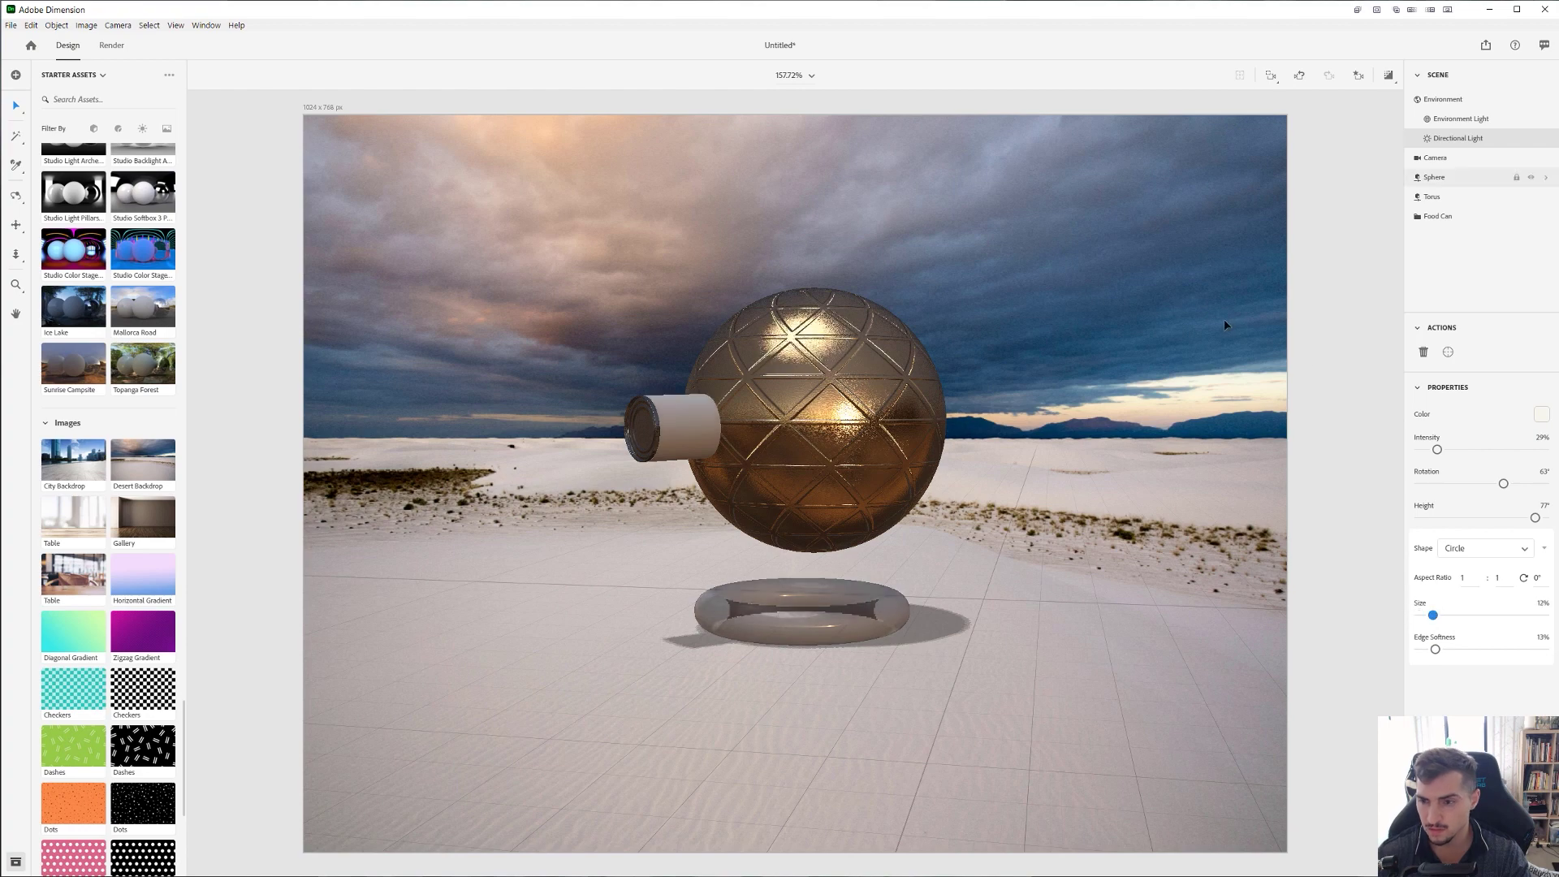
{"action": "left_click", "coordinate": [793, 268]}
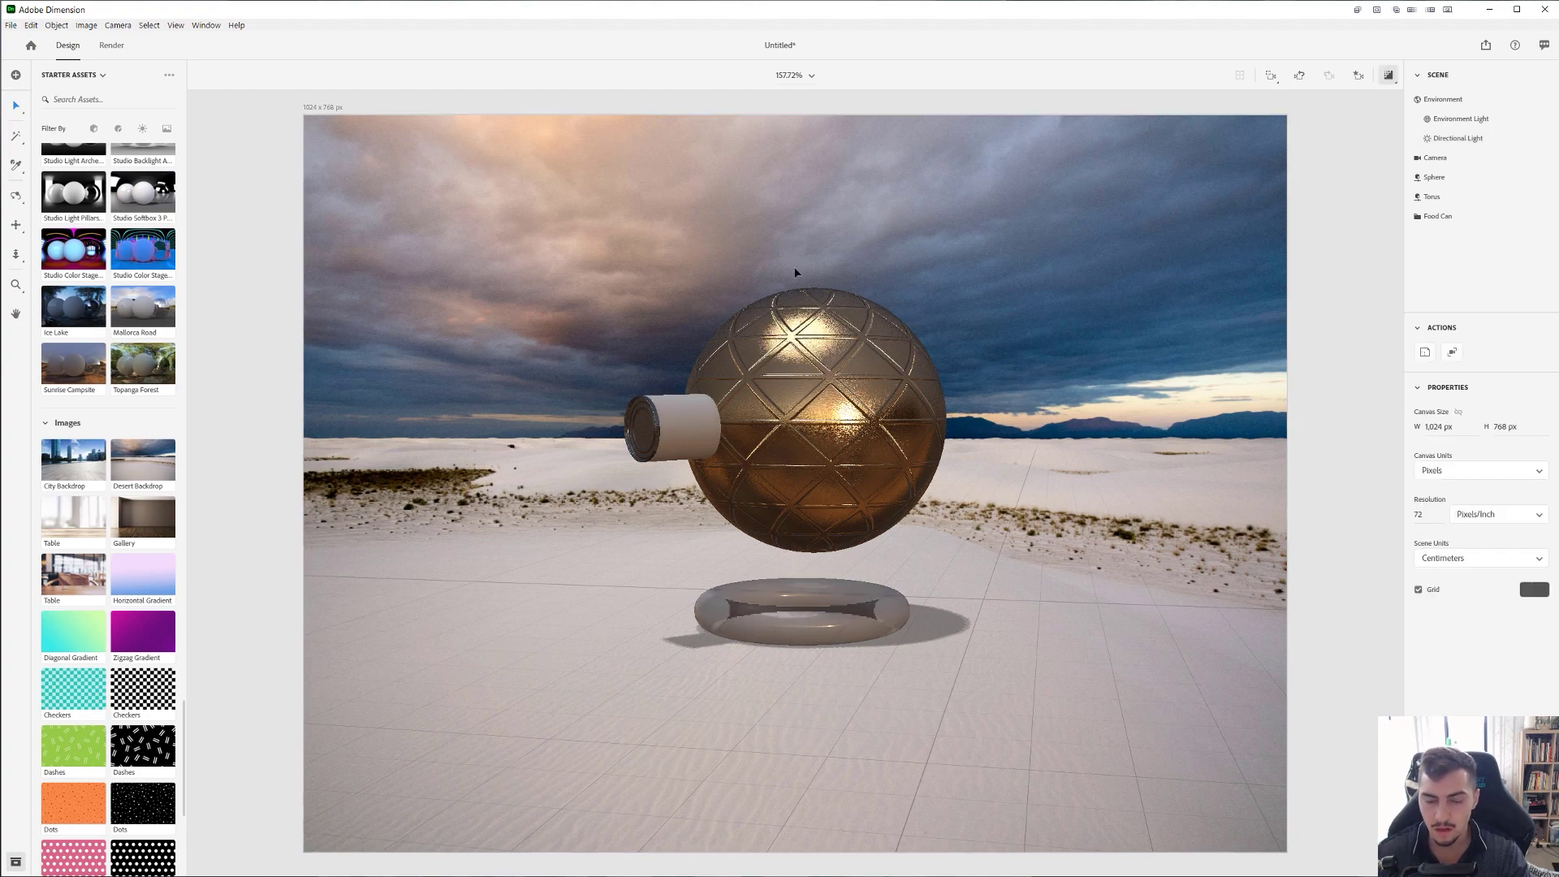
{"action": "left_click", "coordinate": [898, 284]}
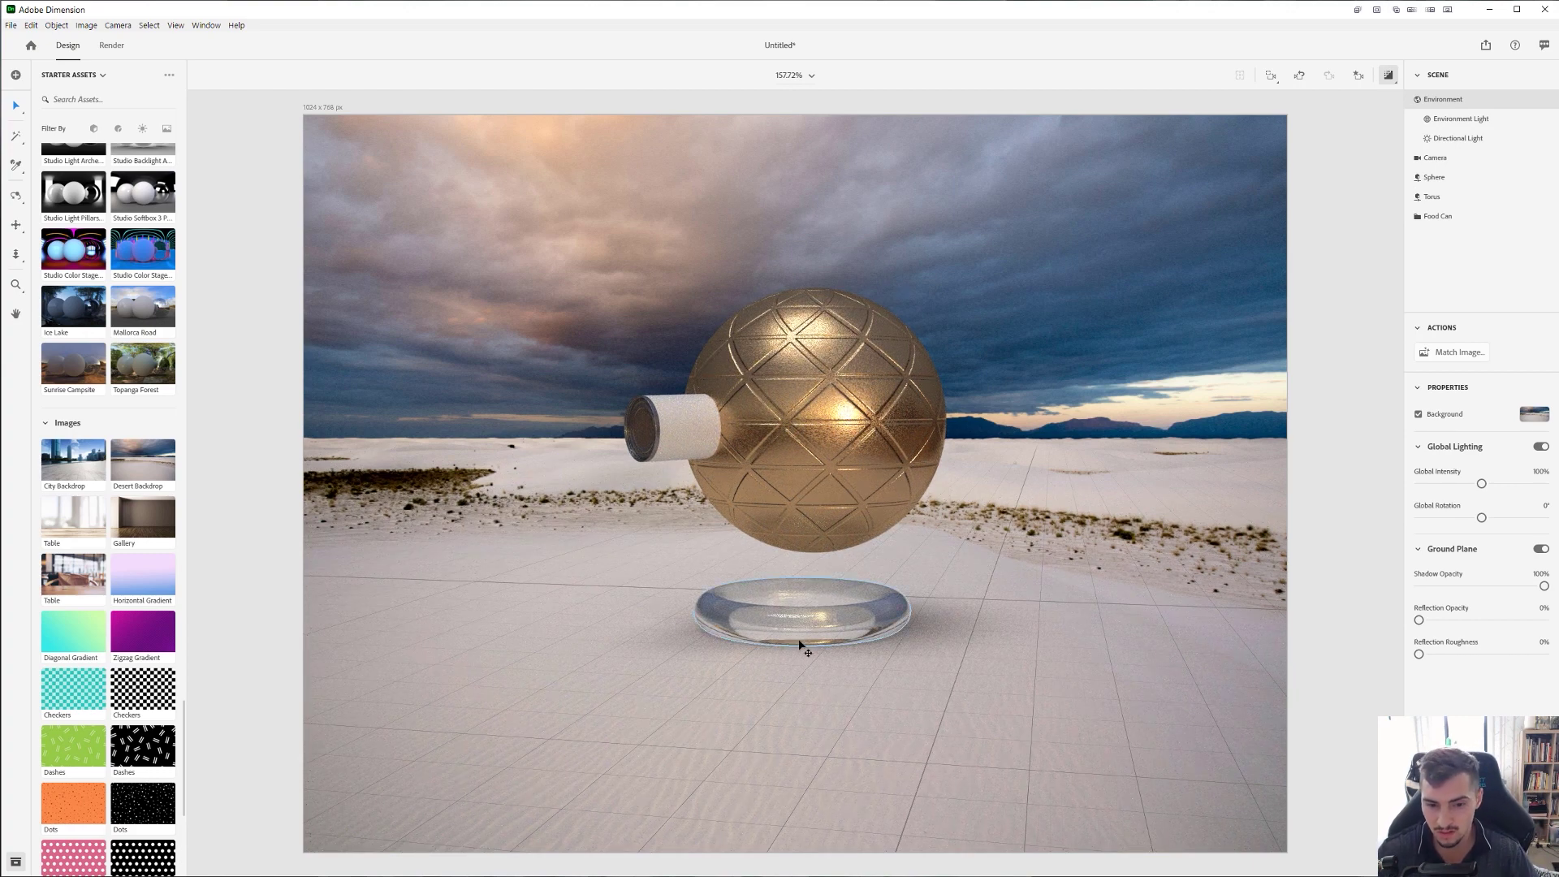
- Orbit the camera around the sphere and torus and dolly in closer to them
{"action": "scroll", "coordinate": [809, 608], "scroll_direction": "down", "scroll_amount": 1}
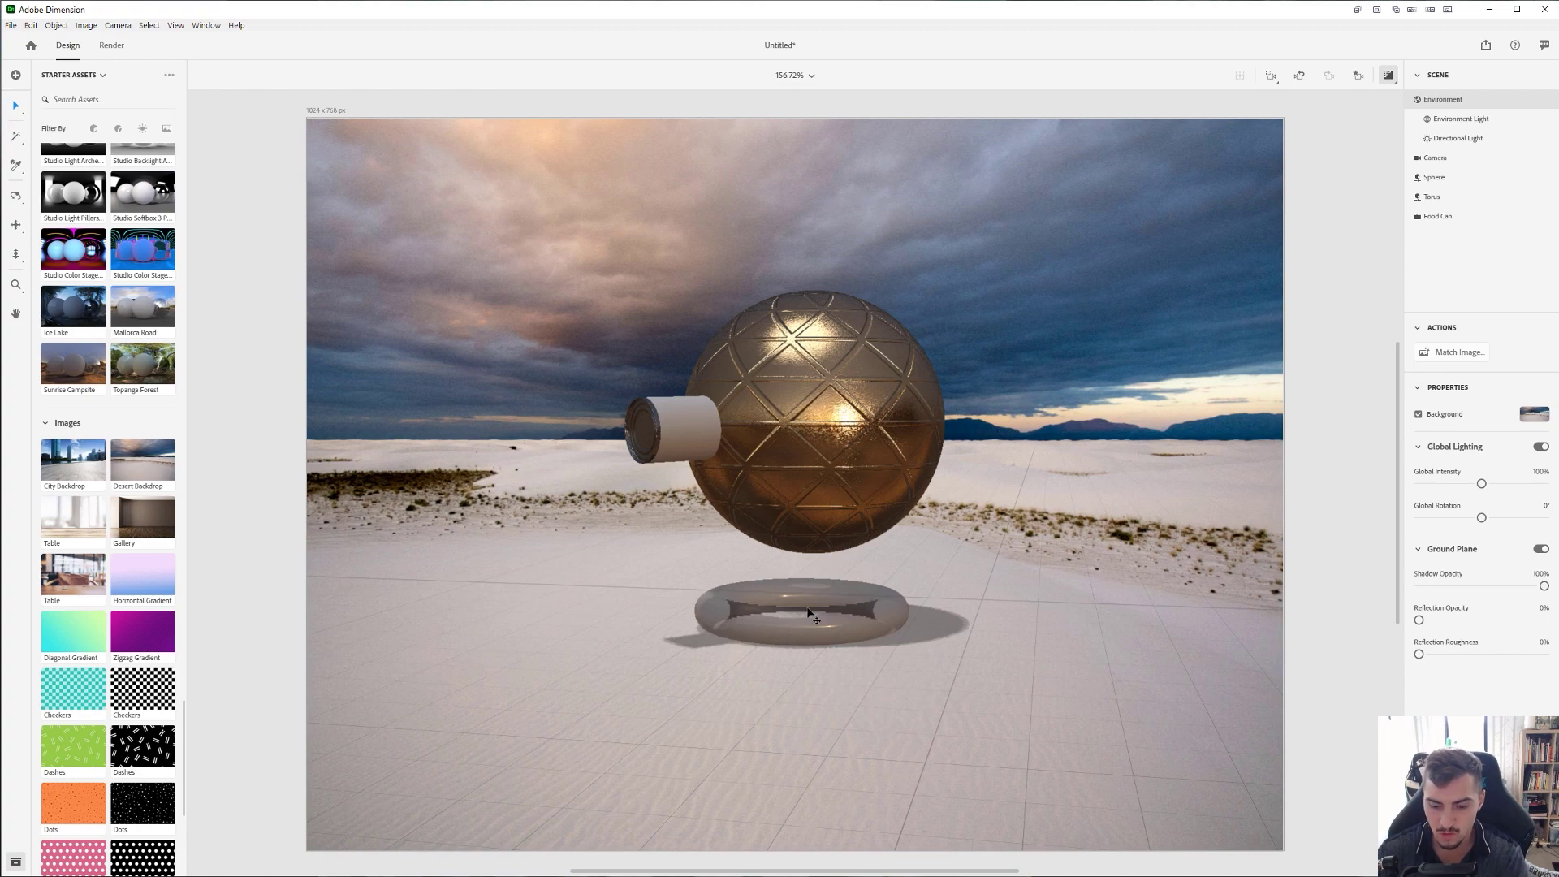
{"action": "scroll", "coordinate": [807, 608], "scroll_direction": "down", "scroll_amount": 2}
{"action": "right_click_drag", "start_coordinate": [805, 499], "coordinate": [899, 549]}
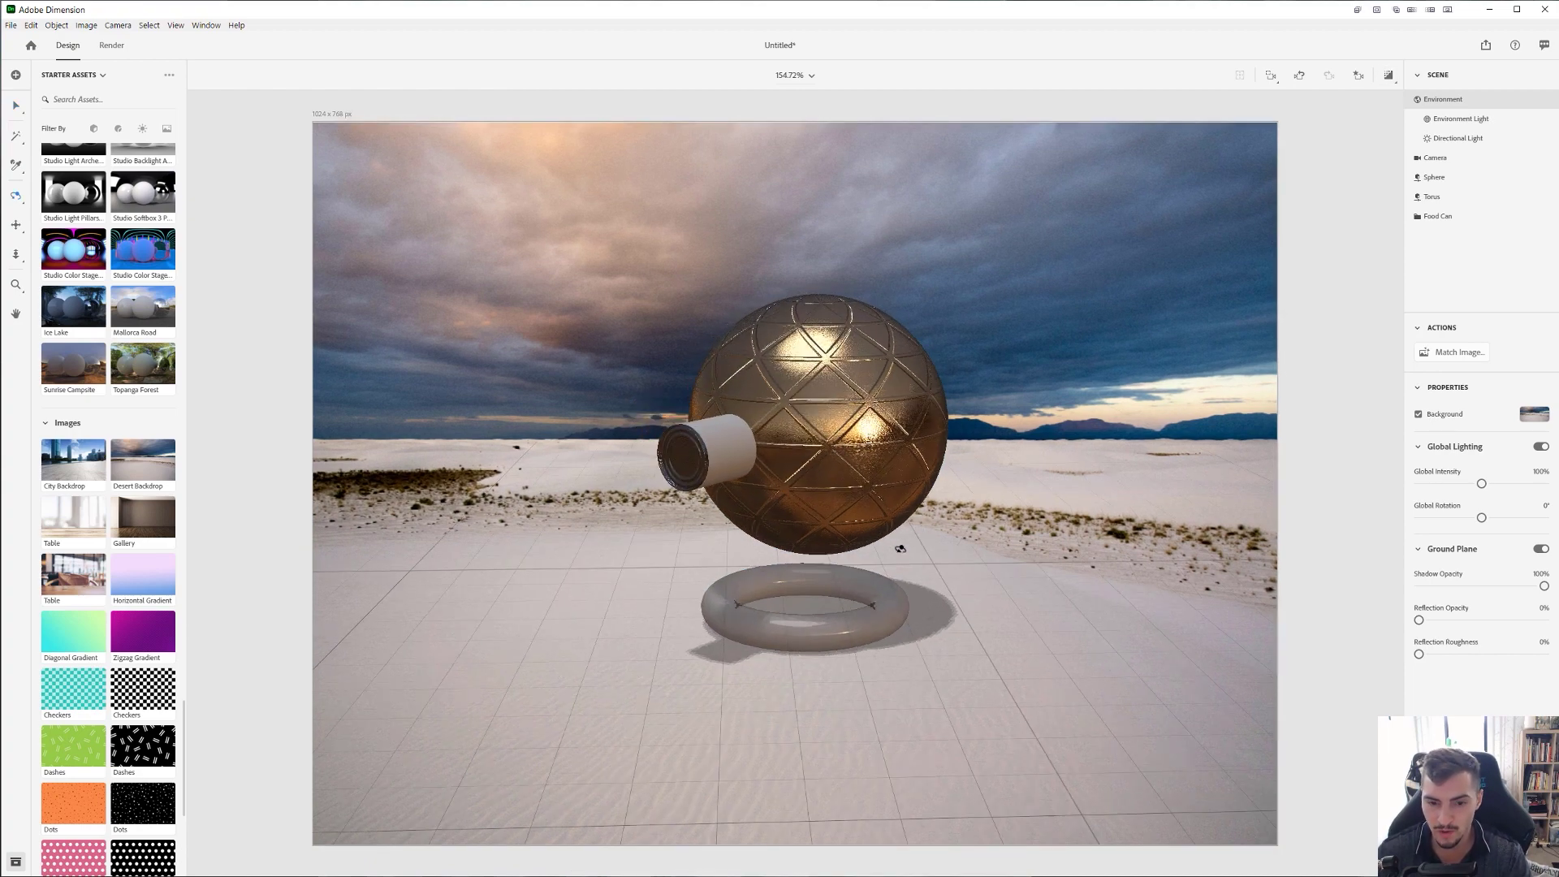
{"action": "left_click_drag", "start_coordinate": [900, 549], "coordinate": [823, 558]}
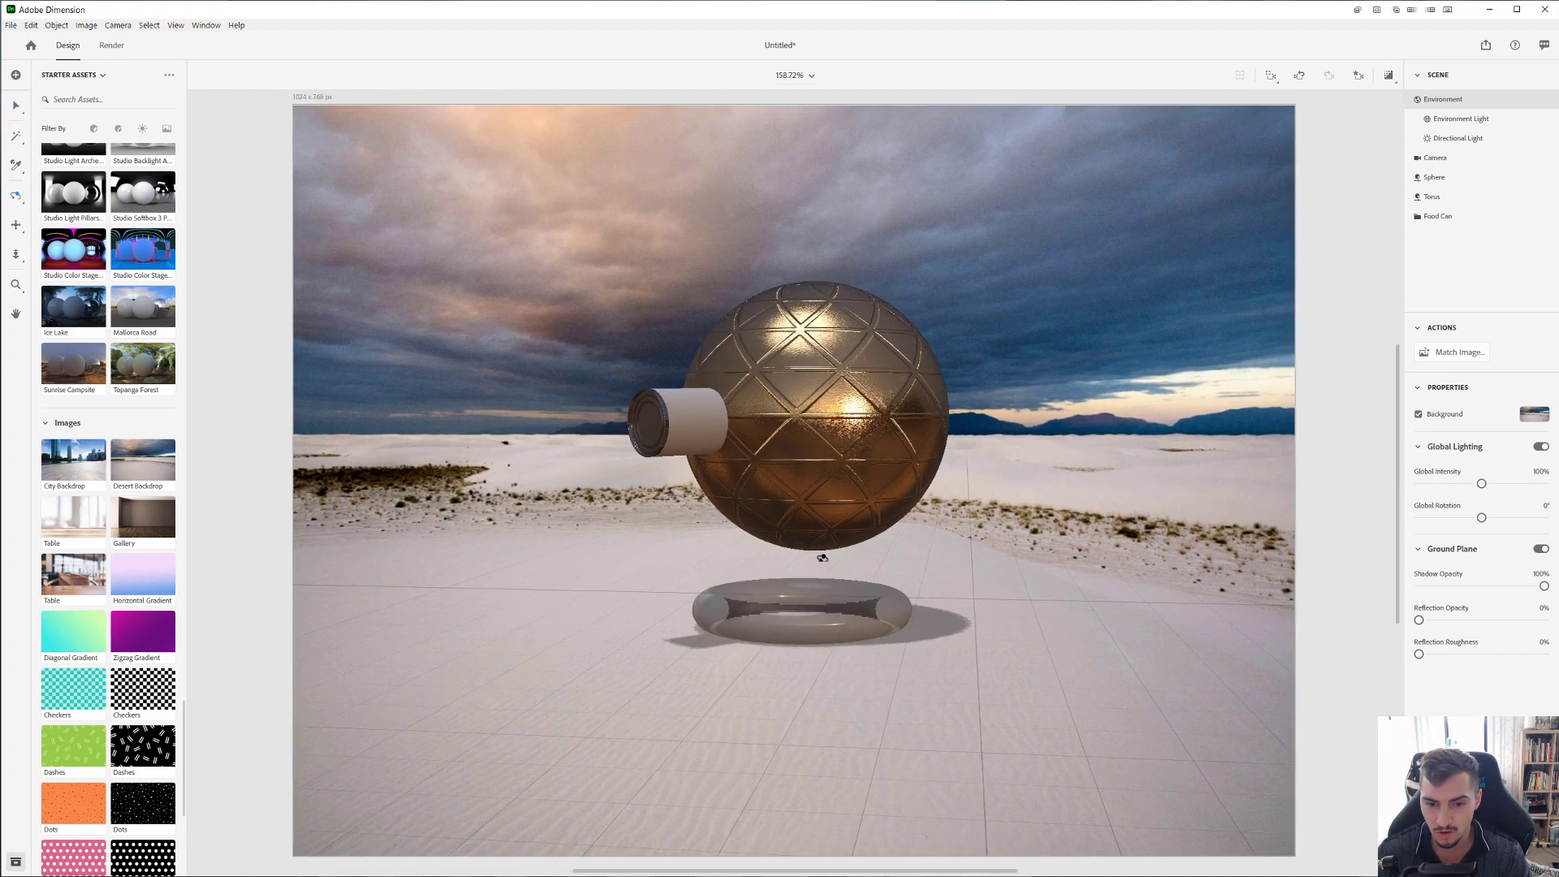
{"action": "key", "text": "3"}
{"action": "left_click_drag", "start_coordinate": [822, 558], "coordinate": [821, 487]}
- Switch the camera to the View 2 bookmark and return it to the Home bookmark
{"action": "left_click", "coordinate": [1358, 75]}
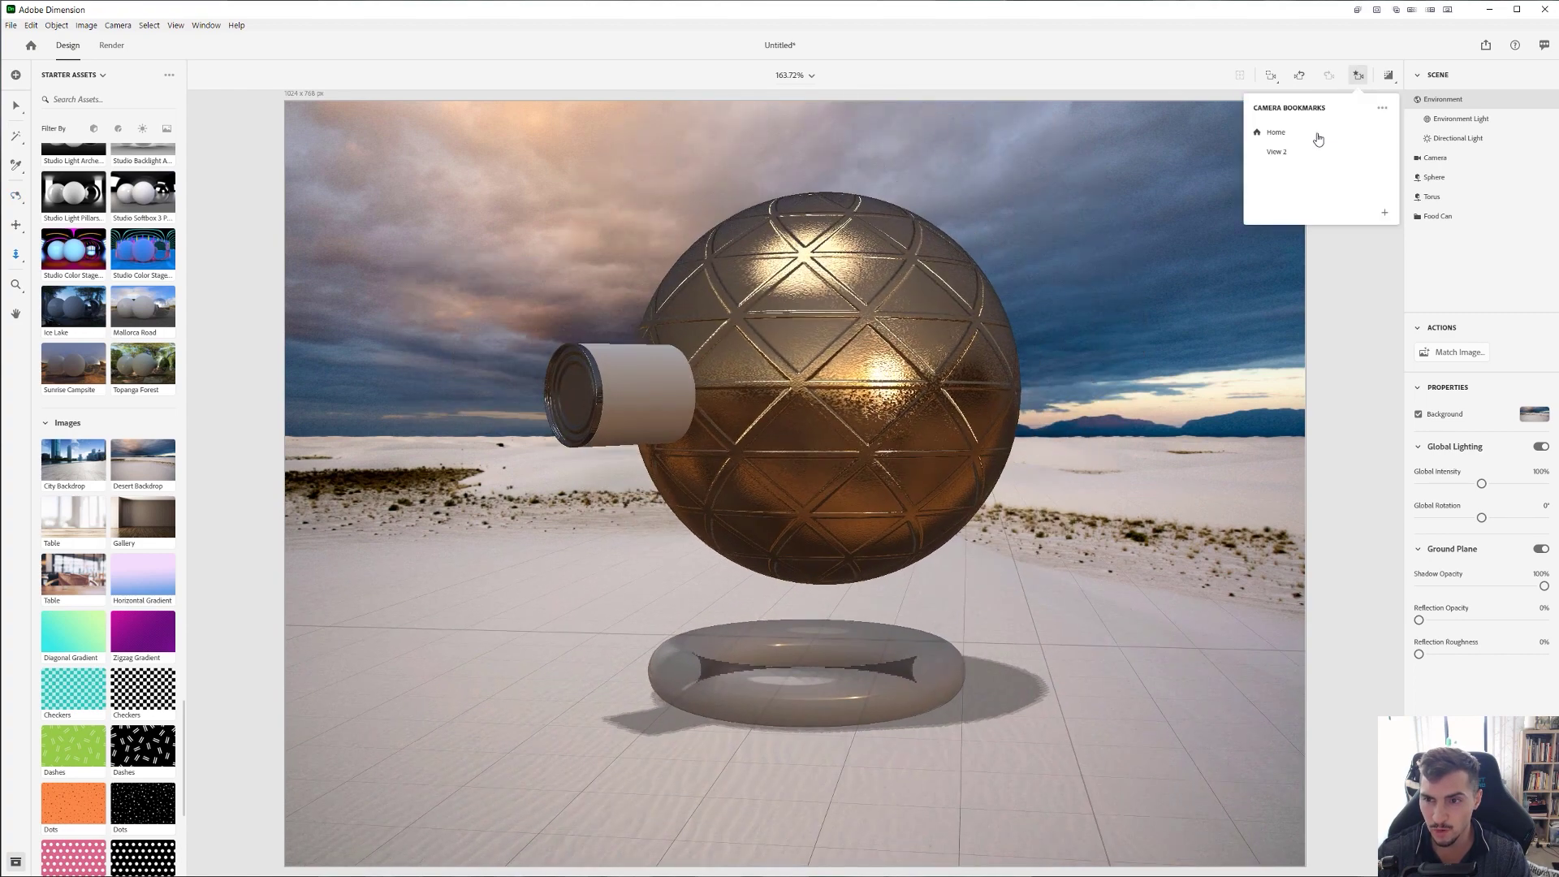
{"action": "left_click", "coordinate": [1277, 152]}
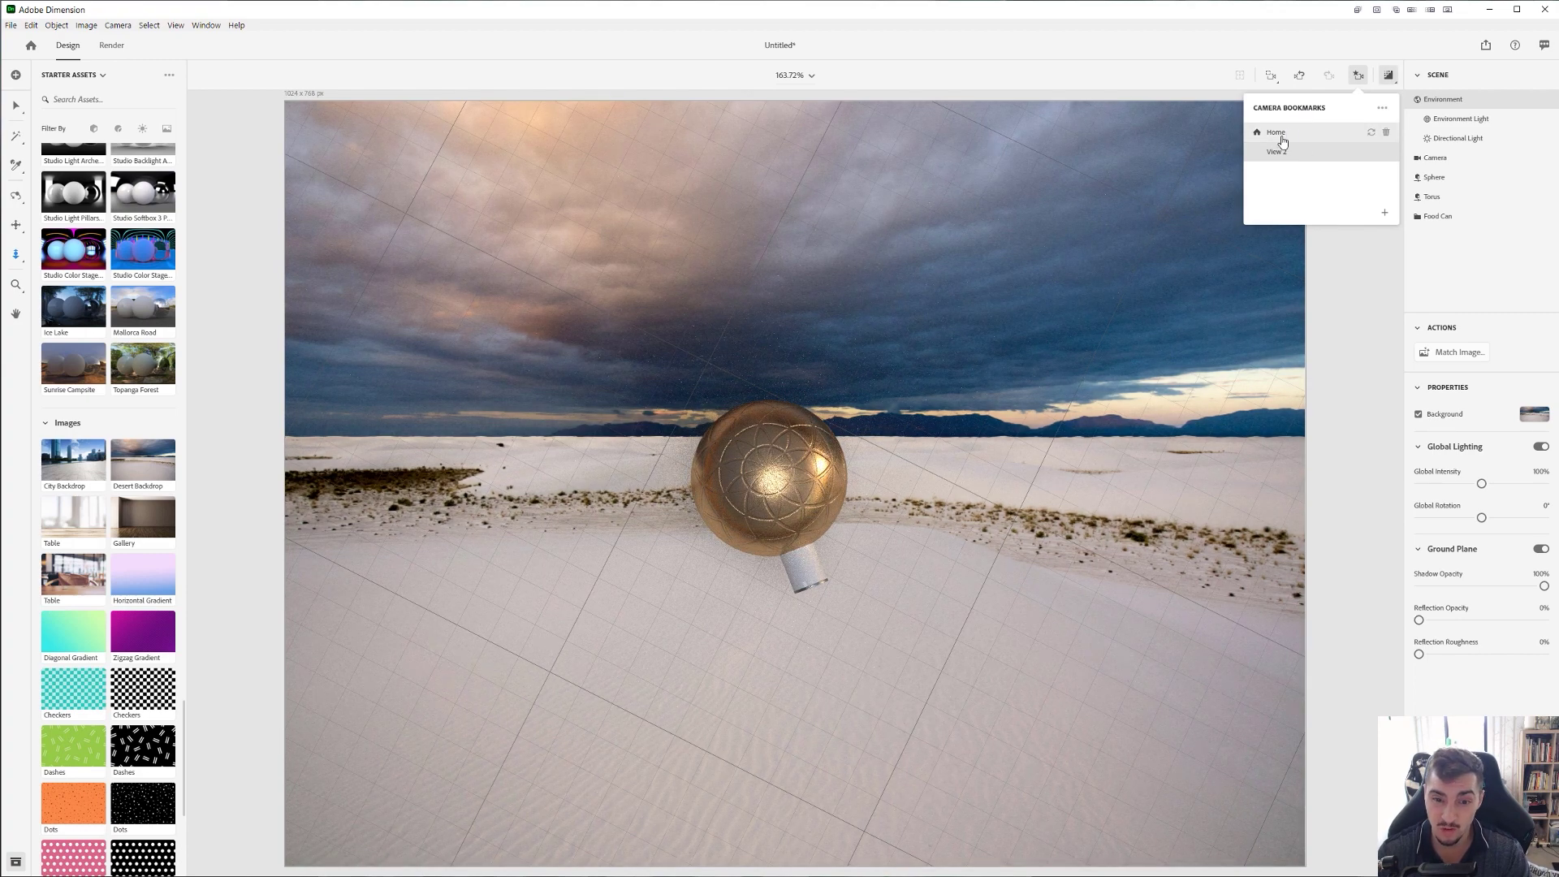
{"action": "left_click", "coordinate": [1276, 132]}
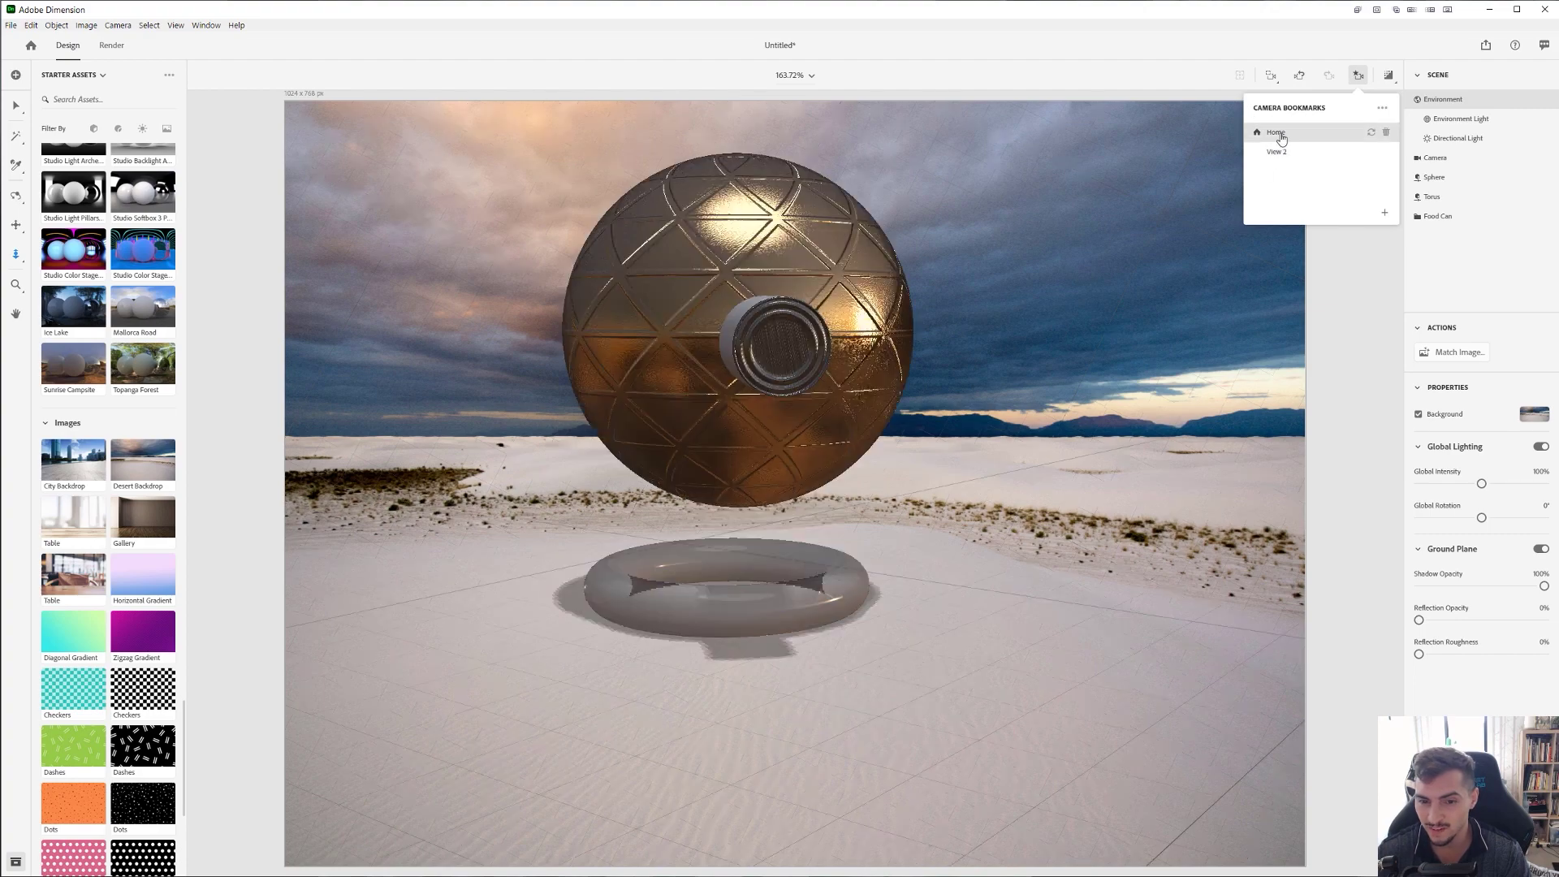
- Reframe the camera so the sphere and torus sit centred in front of the desert backdrop
{"action": "scroll", "coordinate": [838, 352], "scroll_direction": "down", "scroll_amount": 3}
{"action": "middle_click_drag", "start_coordinate": [772, 386], "coordinate": [726, 385]}
{"action": "key", "text": "1"}
{"action": "left_click_drag", "start_coordinate": [727, 385], "coordinate": [819, 355]}
{"action": "scroll", "coordinate": [819, 355], "scroll_direction": "up", "scroll_amount": 3}
{"action": "middle_click_drag", "start_coordinate": [821, 367], "coordinate": [784, 431]}
{"action": "left_click_drag", "start_coordinate": [784, 431], "coordinate": [774, 403]}
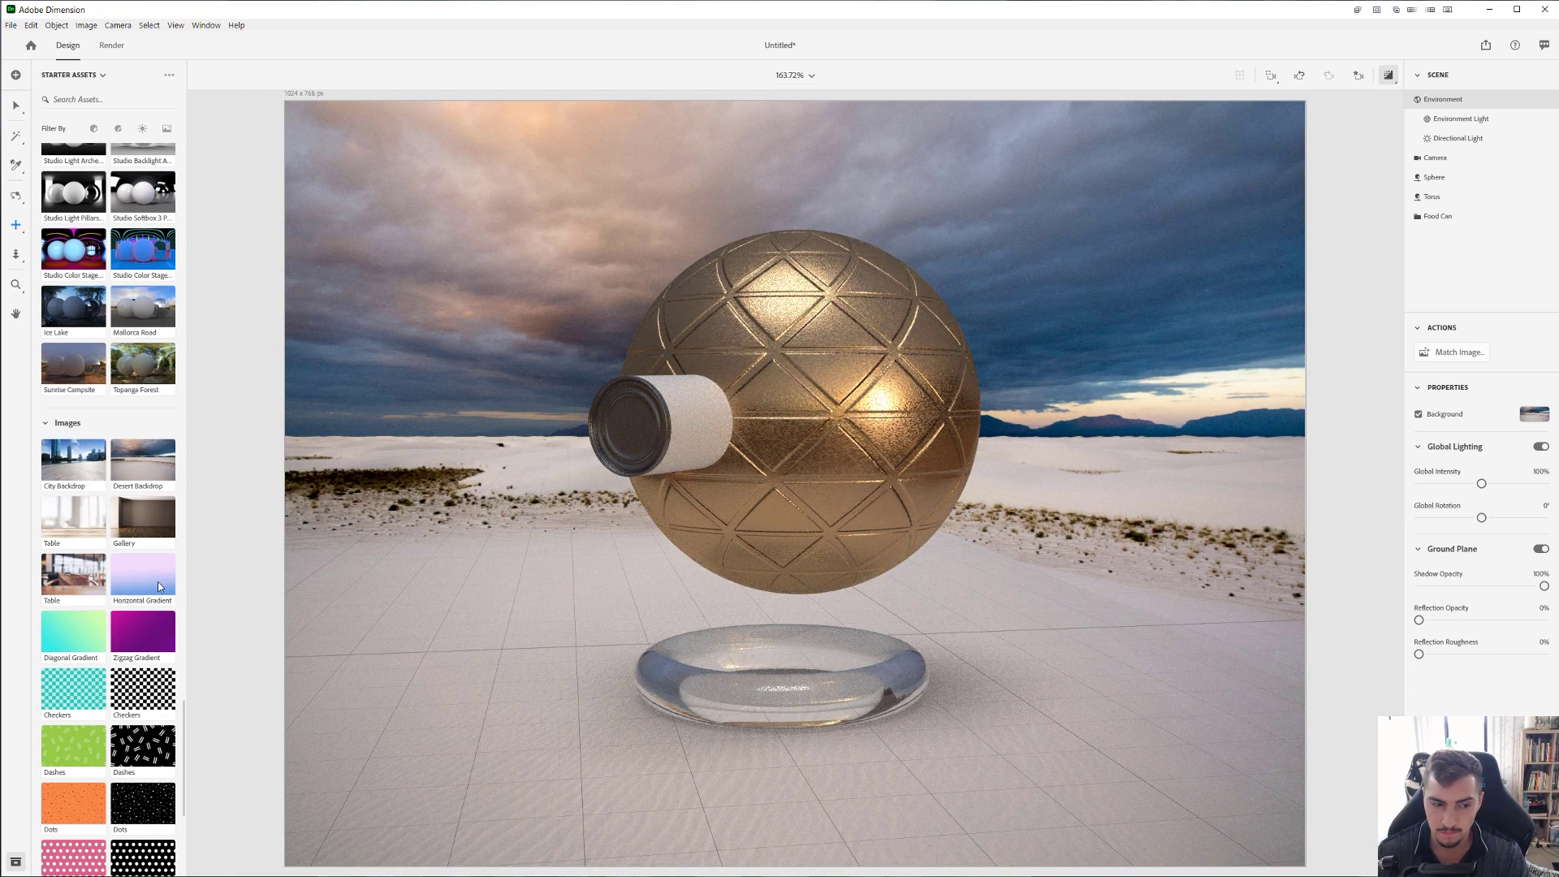
- Delete the food can from the scene
{"action": "scroll", "coordinate": [158, 581], "scroll_direction": "down", "scroll_amount": 5}
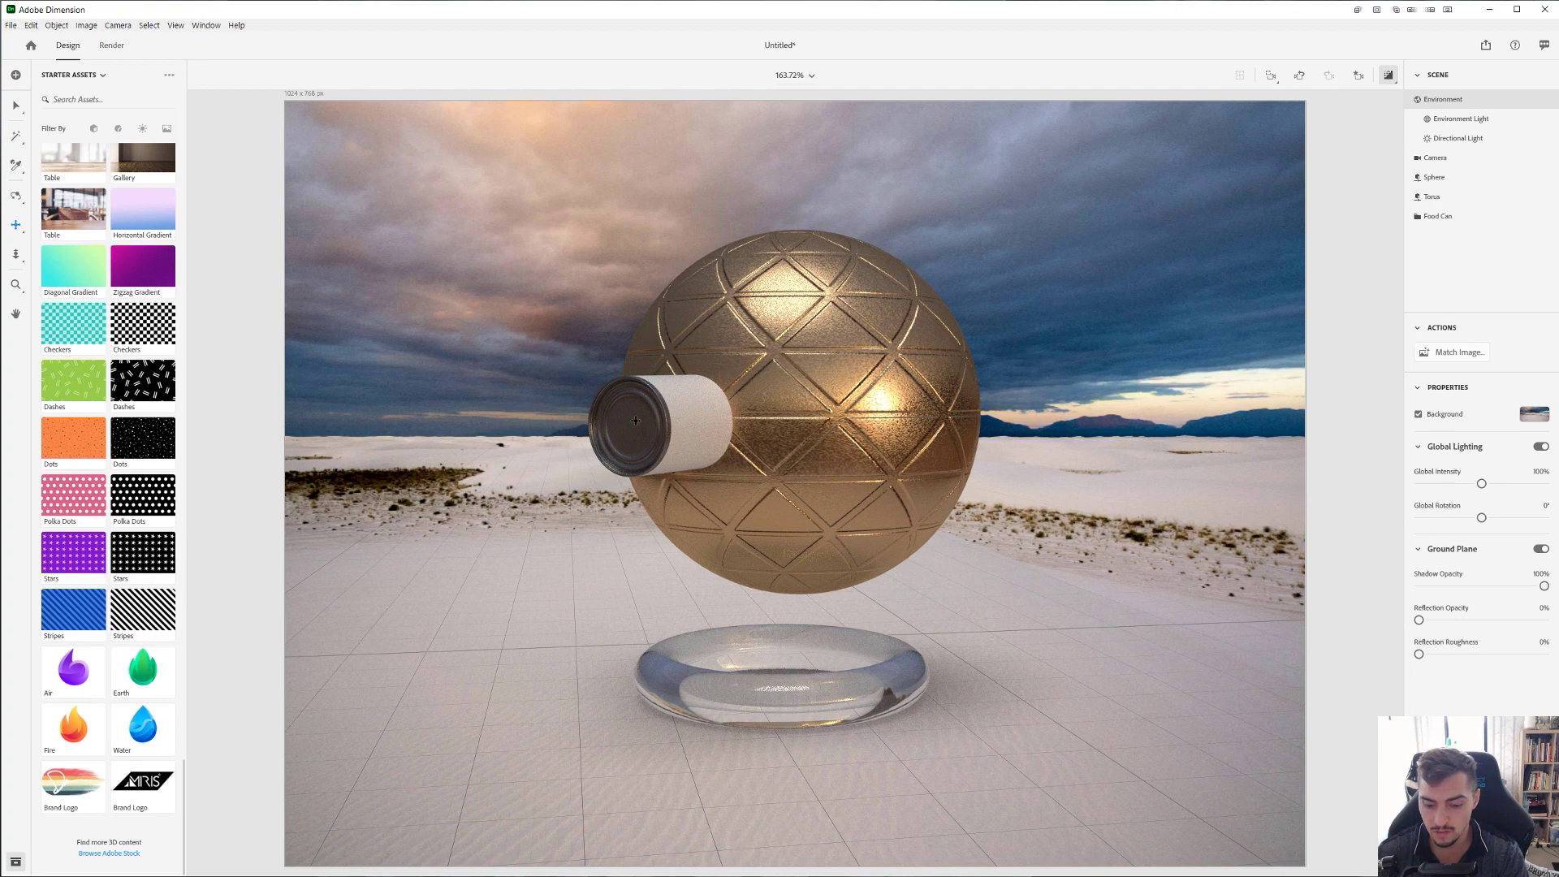
{"action": "key", "text": "backslash"}
{"action": "key", "text": "v"}
{"action": "left_click", "coordinate": [675, 426]}
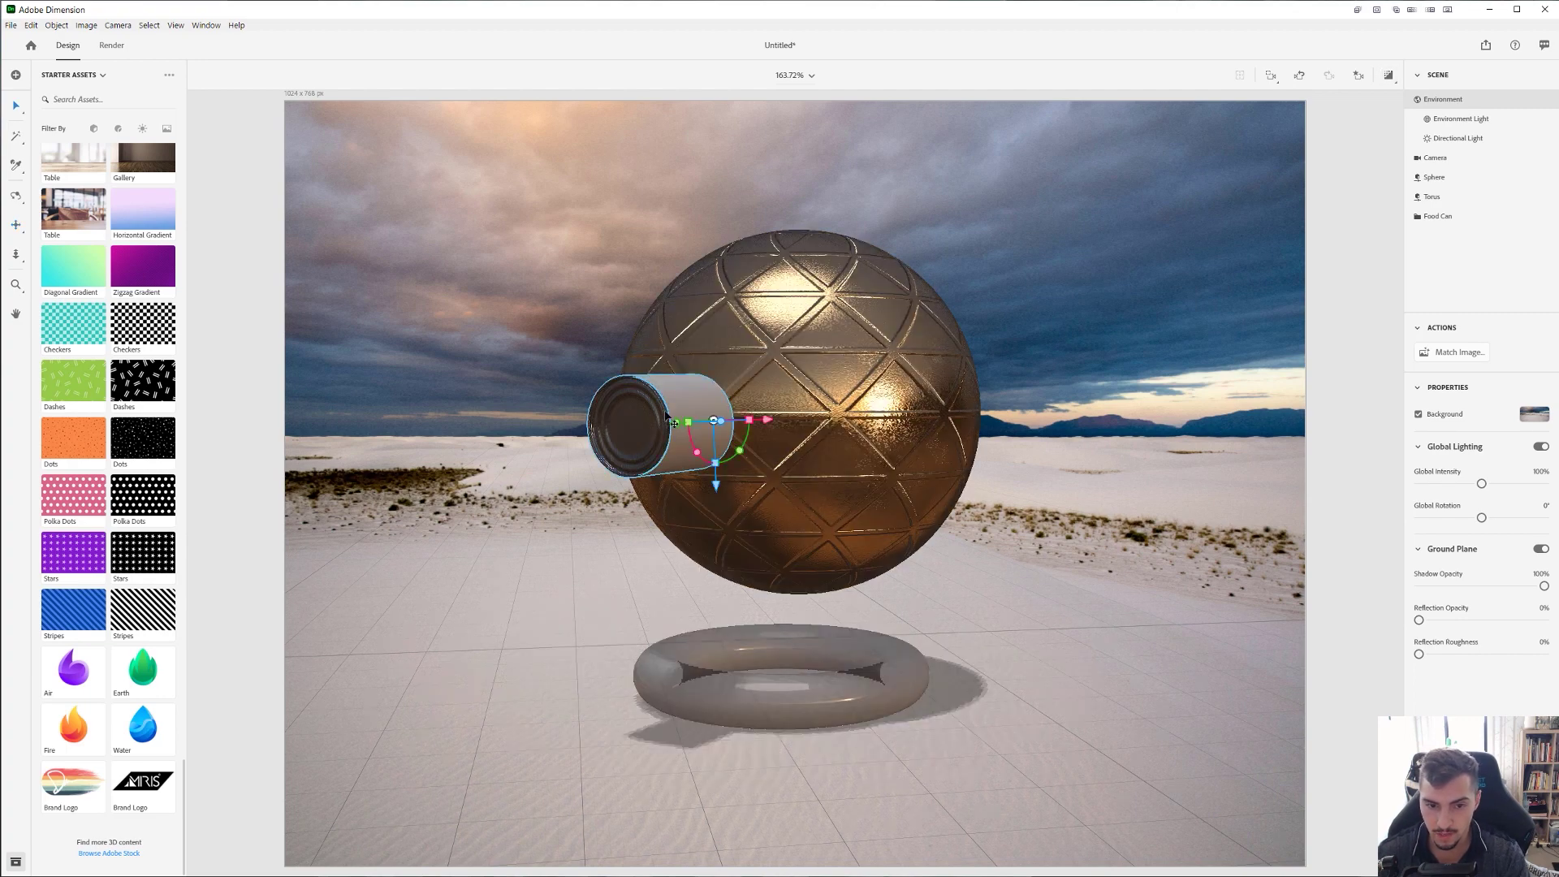
{"action": "key", "text": "Delete"}
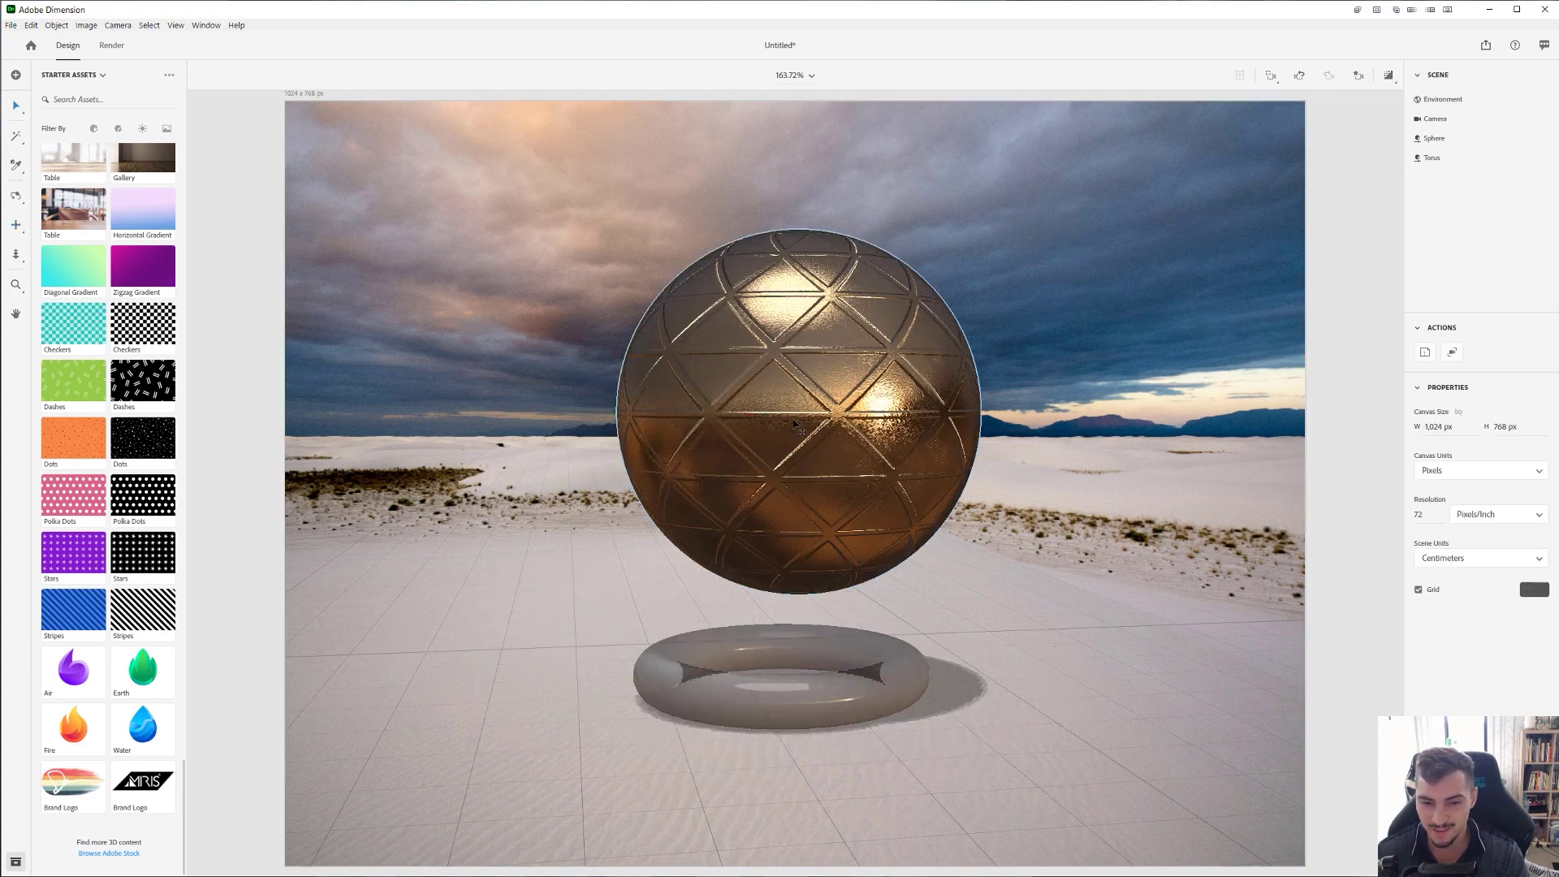
- Duplicate the sphere and torus pair twice and spread the copies apart across the desert floor
{"action": "left_click", "coordinate": [794, 423]}
{"action": "left_click", "coordinate": [855, 648], "text": "shift"}
{"action": "left_click_drag", "start_coordinate": [879, 559], "coordinate": [1116, 553]}
{"action": "left_click_drag", "start_coordinate": [1109, 484], "coordinate": [488, 510], "text": "shift"}
- Move the third sphere and torus pair to Z -6.4 cm, clear of the others, and dolly the camera back slightly
{"action": "left_click", "coordinate": [873, 508]}
{"action": "left_click", "coordinate": [933, 640], "text": "shift"}
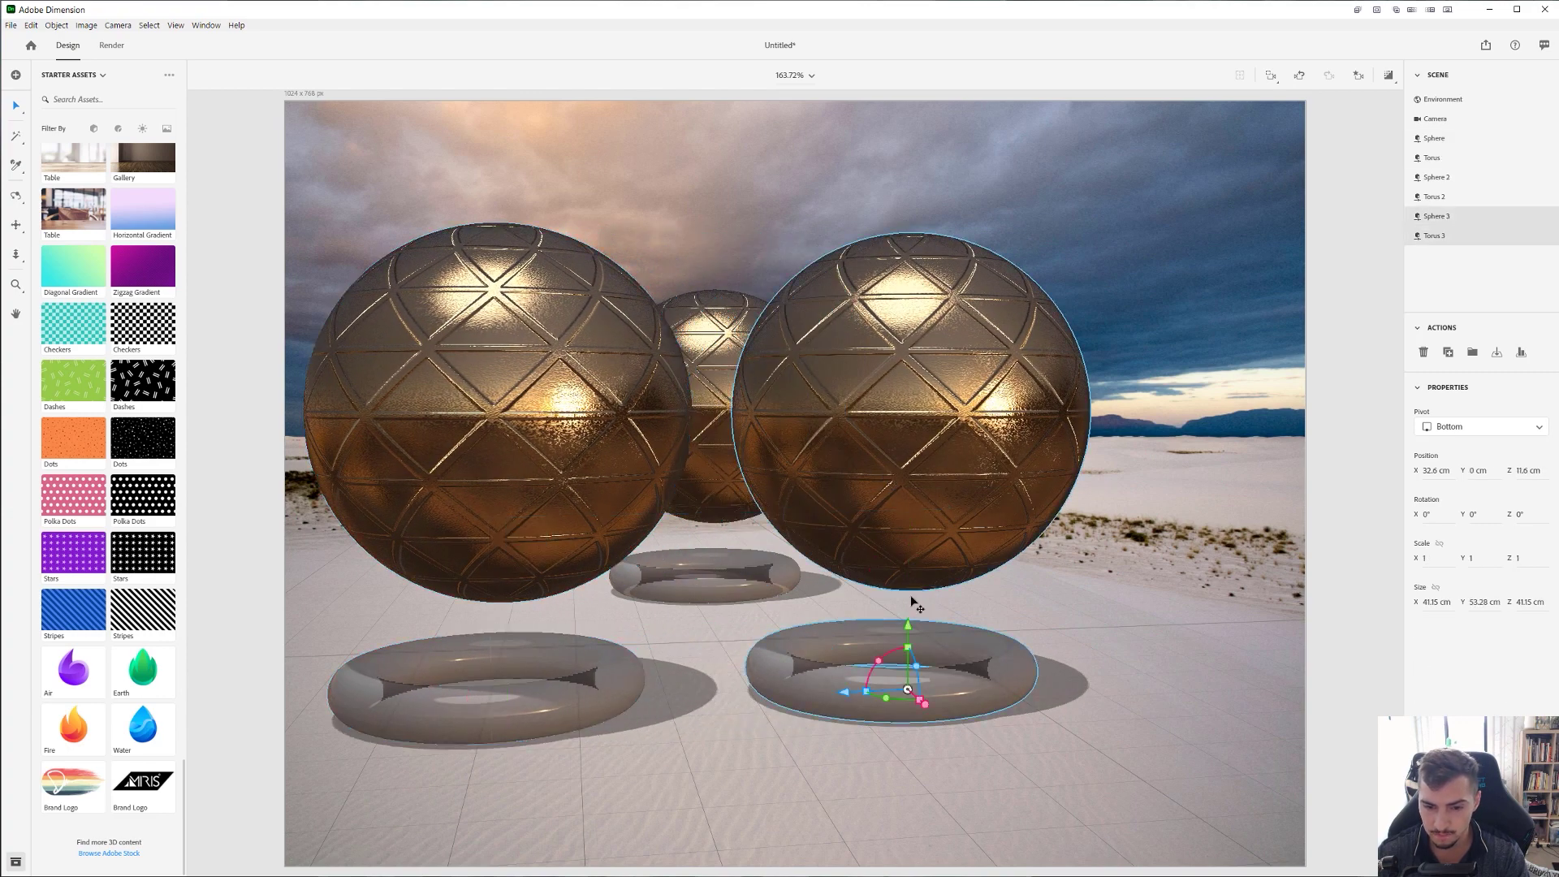
{"action": "left_click_drag", "start_coordinate": [916, 544], "coordinate": [1080, 526], "text": "shift"}
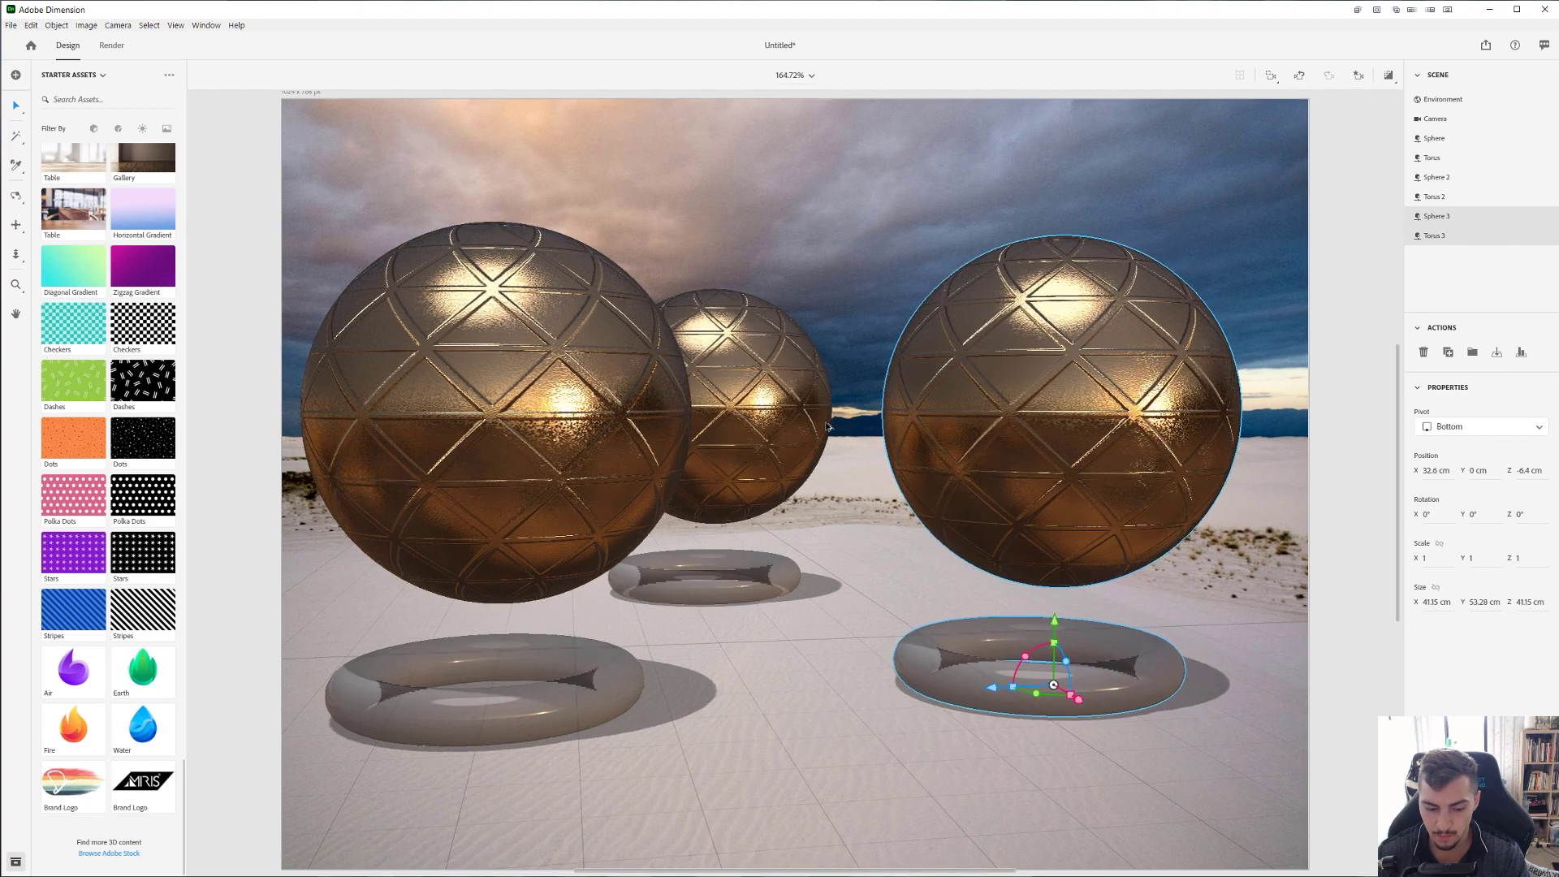
{"action": "key", "text": "3"}
{"action": "mouse_move", "coordinate": [825, 421]}
{"action": "left_mouse_down"}
{"action": "mouse_move", "coordinate": [822, 442]}
{"action": "mouse_move", "coordinate": [837, 435]}
{"action": "left_mouse_up"}
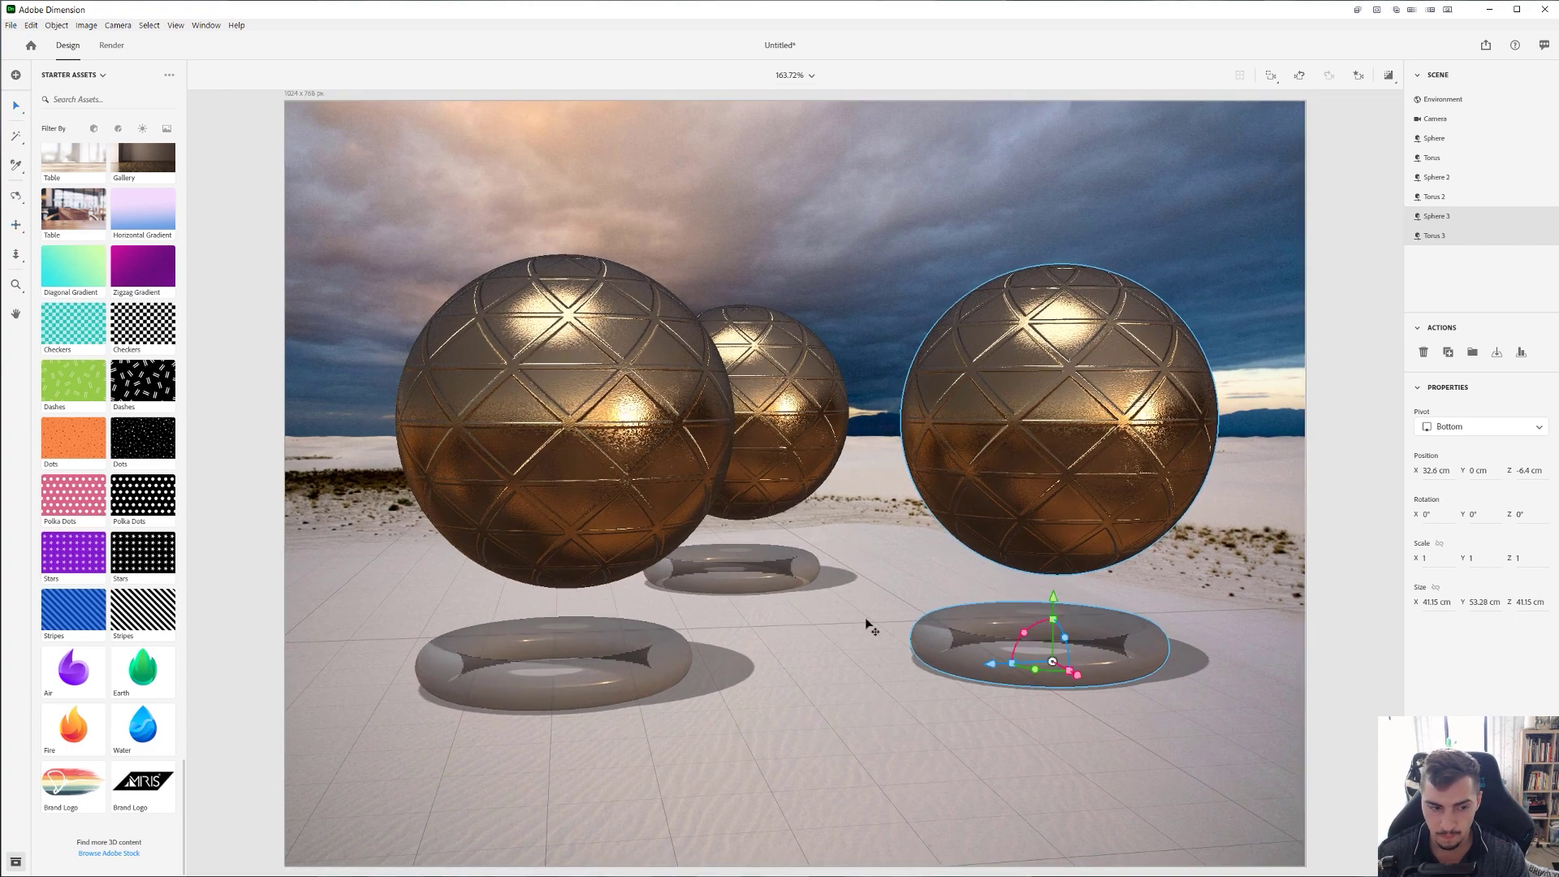
- Try the Mallorca Road, Ice Lake and Studio Panels Light environment lights on the scene
{"action": "scroll", "coordinate": [86, 488], "scroll_direction": "up", "scroll_amount": 8}
{"action": "scroll", "coordinate": [91, 487], "scroll_direction": "down", "scroll_amount": 4}
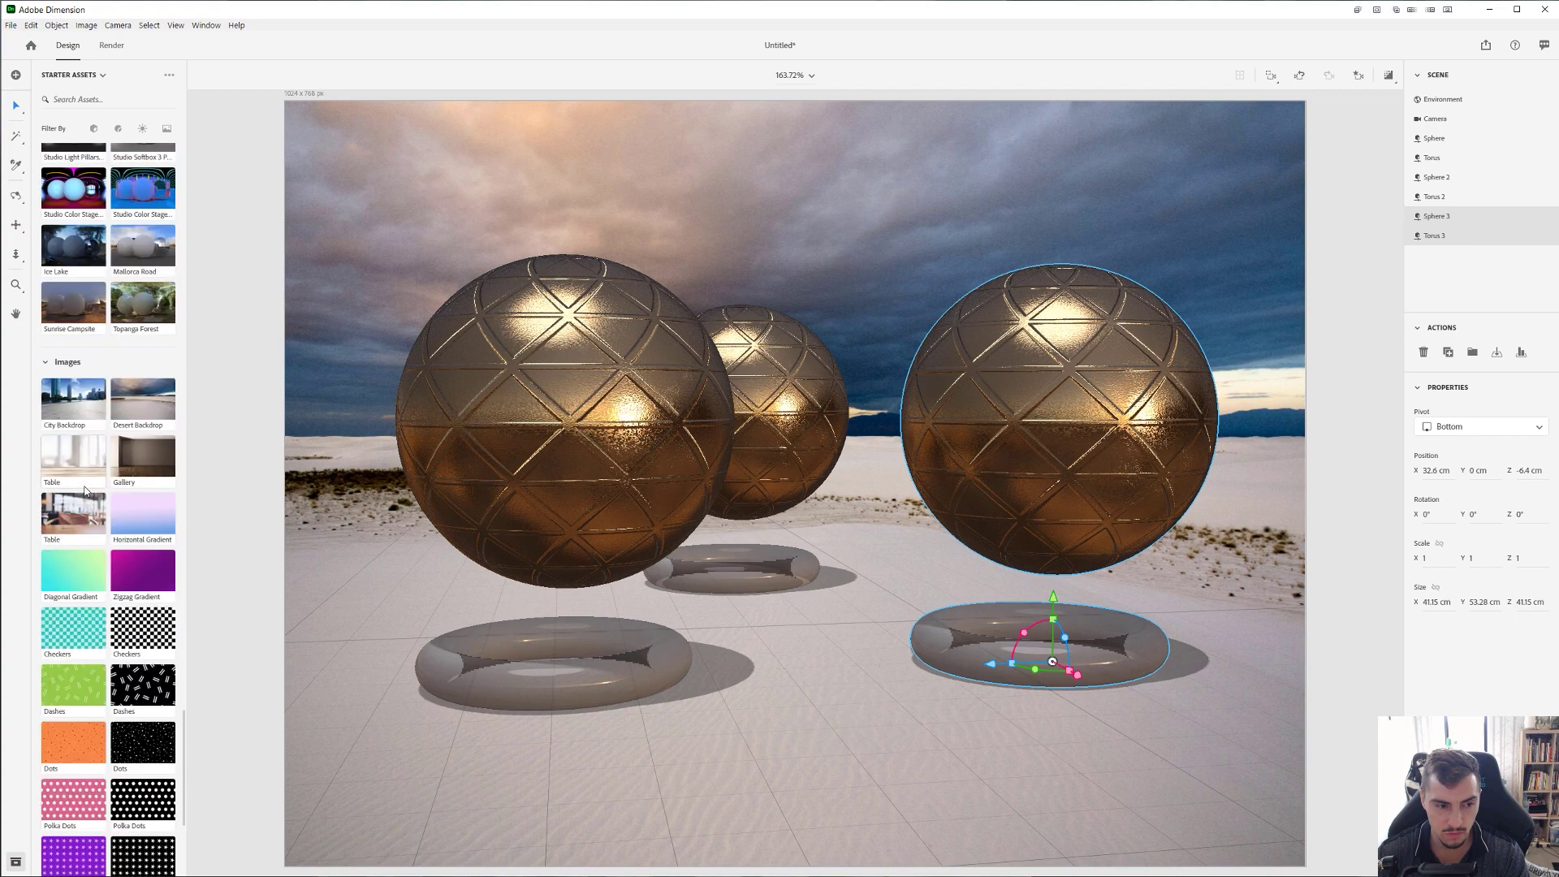
{"action": "scroll", "coordinate": [94, 484], "scroll_direction": "down", "scroll_amount": 4}
{"action": "scroll", "coordinate": [139, 571], "scroll_direction": "up", "scroll_amount": 9}
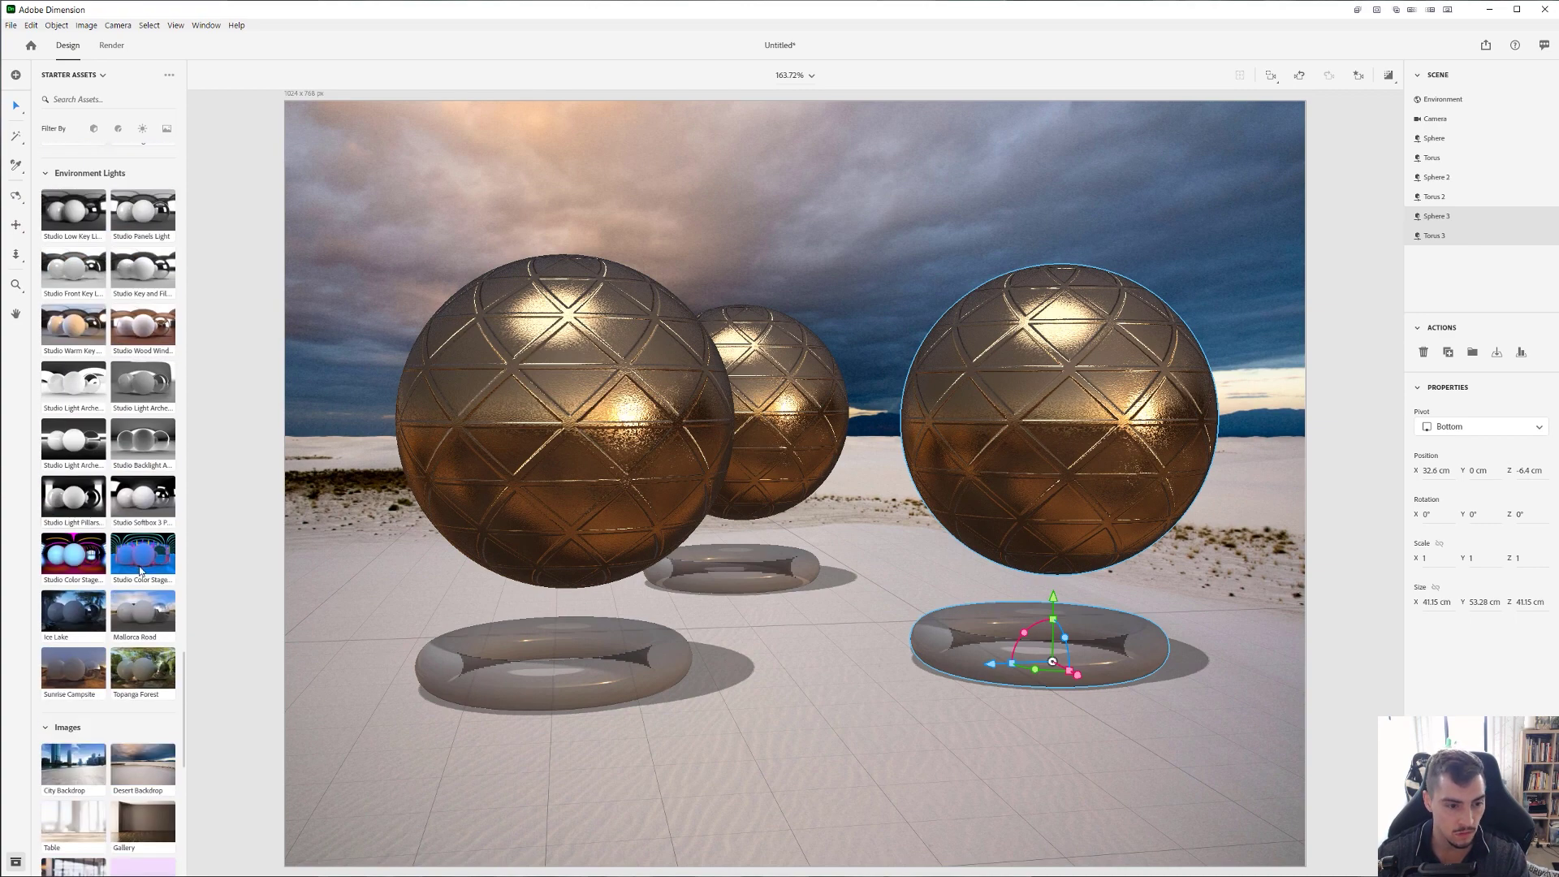
{"action": "left_click", "coordinate": [157, 623]}
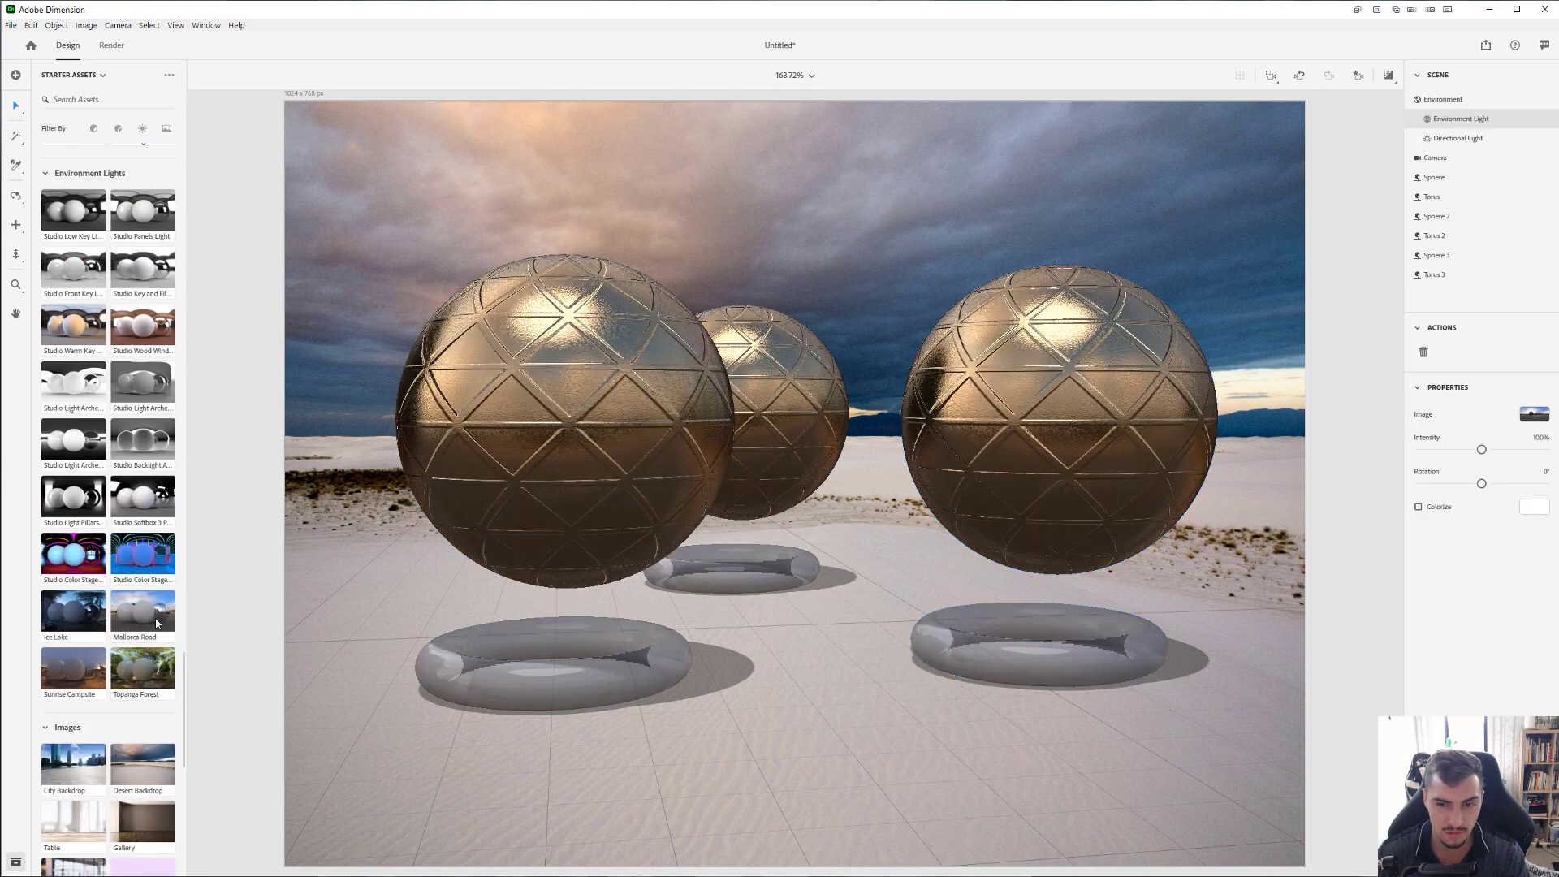
{"action": "left_click", "coordinate": [92, 610]}
{"action": "scroll", "coordinate": [148, 603], "scroll_direction": "up", "scroll_amount": 4}
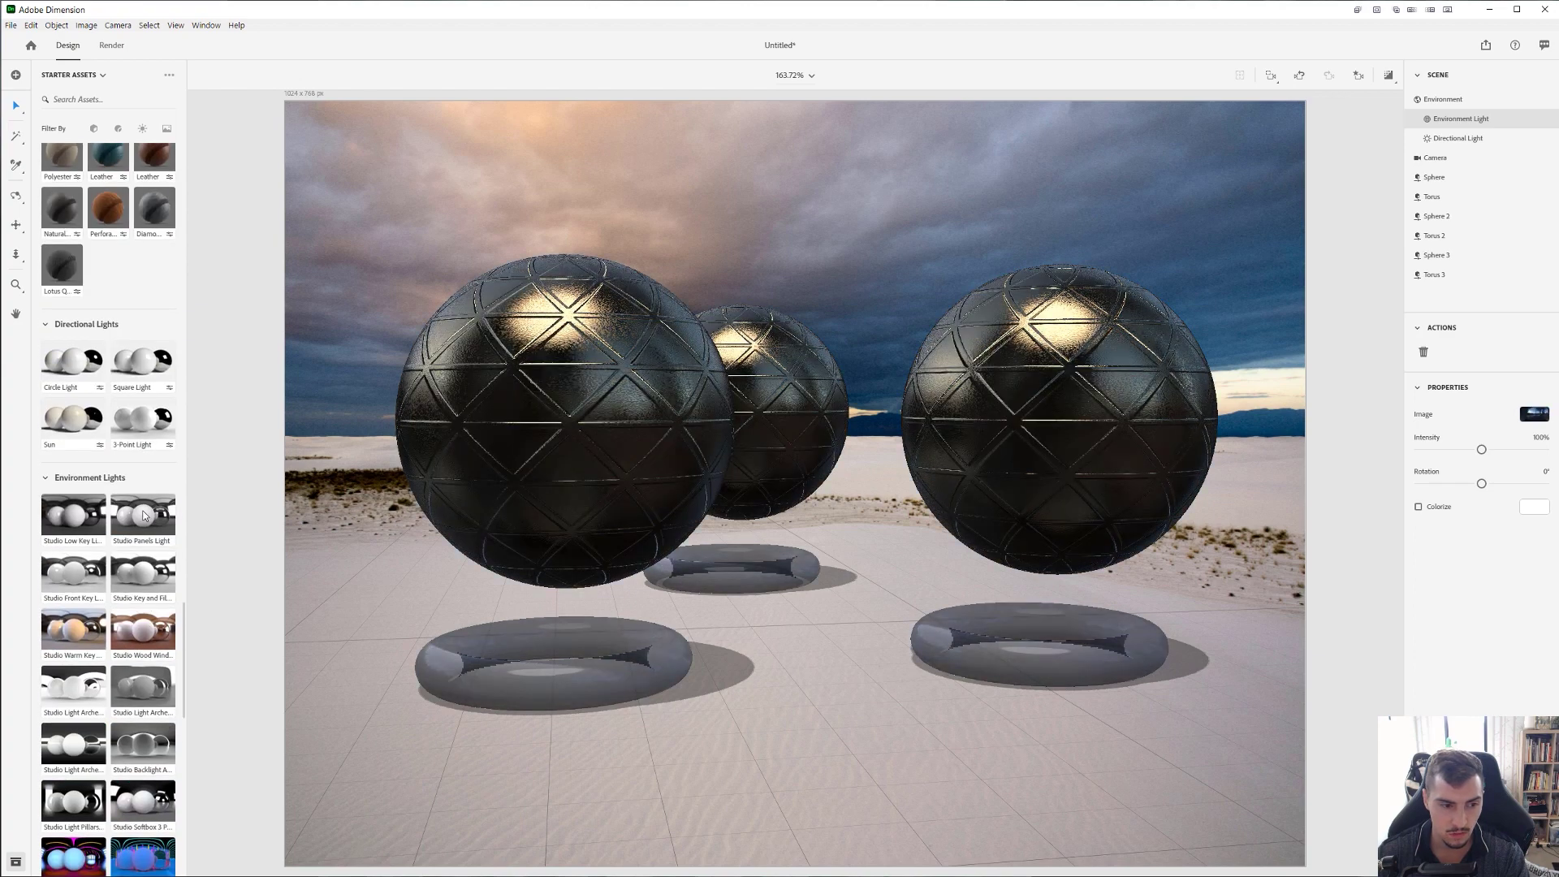
{"action": "left_click", "coordinate": [158, 510]}
{"action": "scroll", "coordinate": [151, 421], "scroll_direction": "down", "scroll_amount": 2}
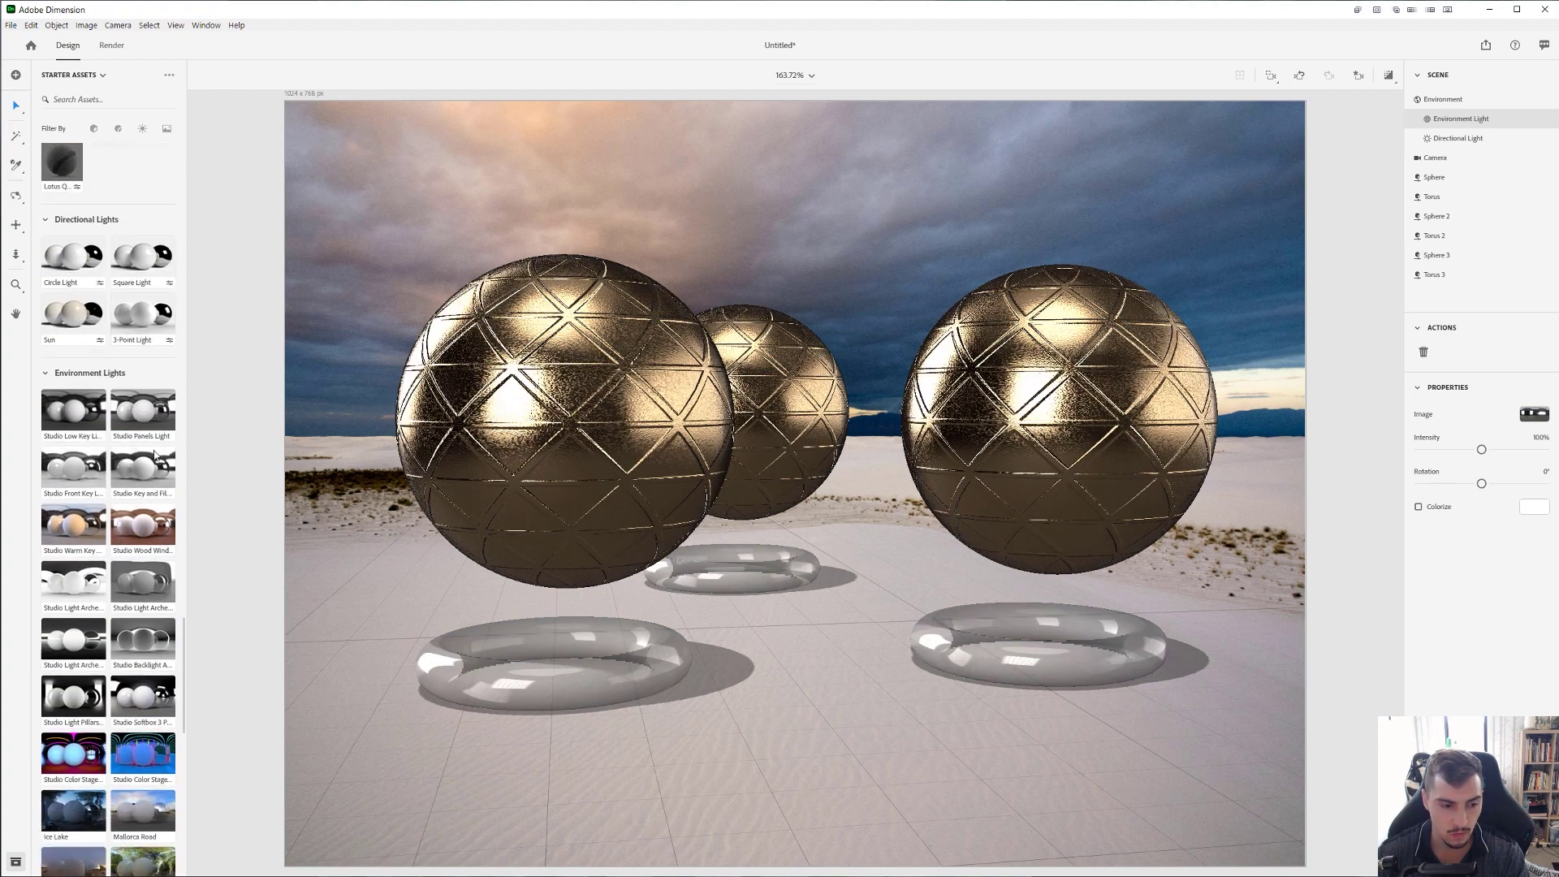
- Add a Sun light from the starter assets to the scene
{"action": "left_click", "coordinate": [72, 302]}
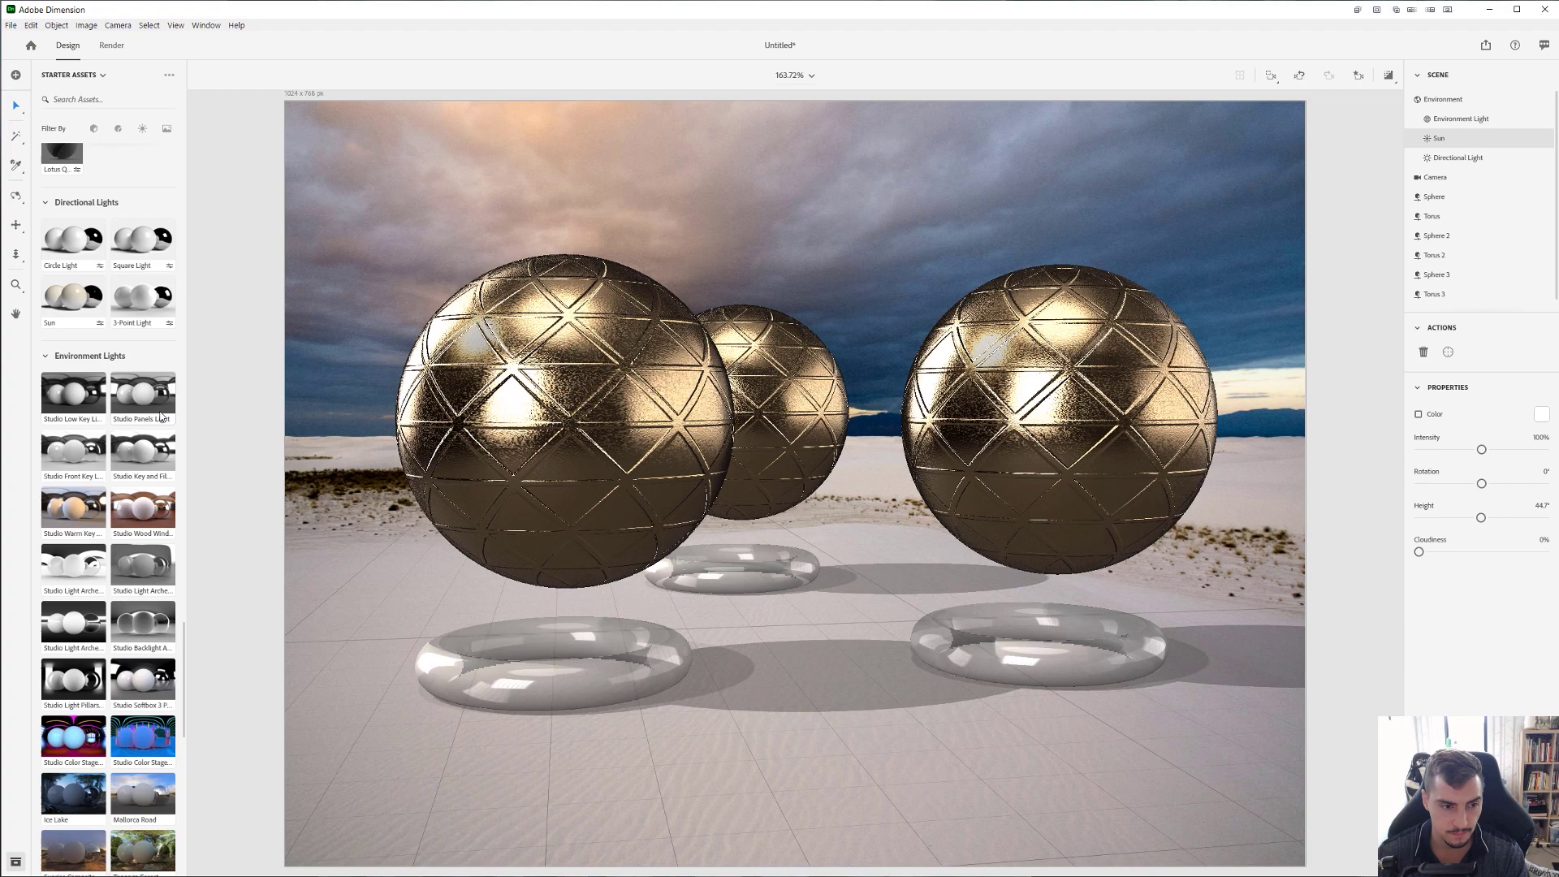
{"action": "left_click", "coordinate": [1455, 158]}
{"action": "left_click", "coordinate": [1448, 137]}
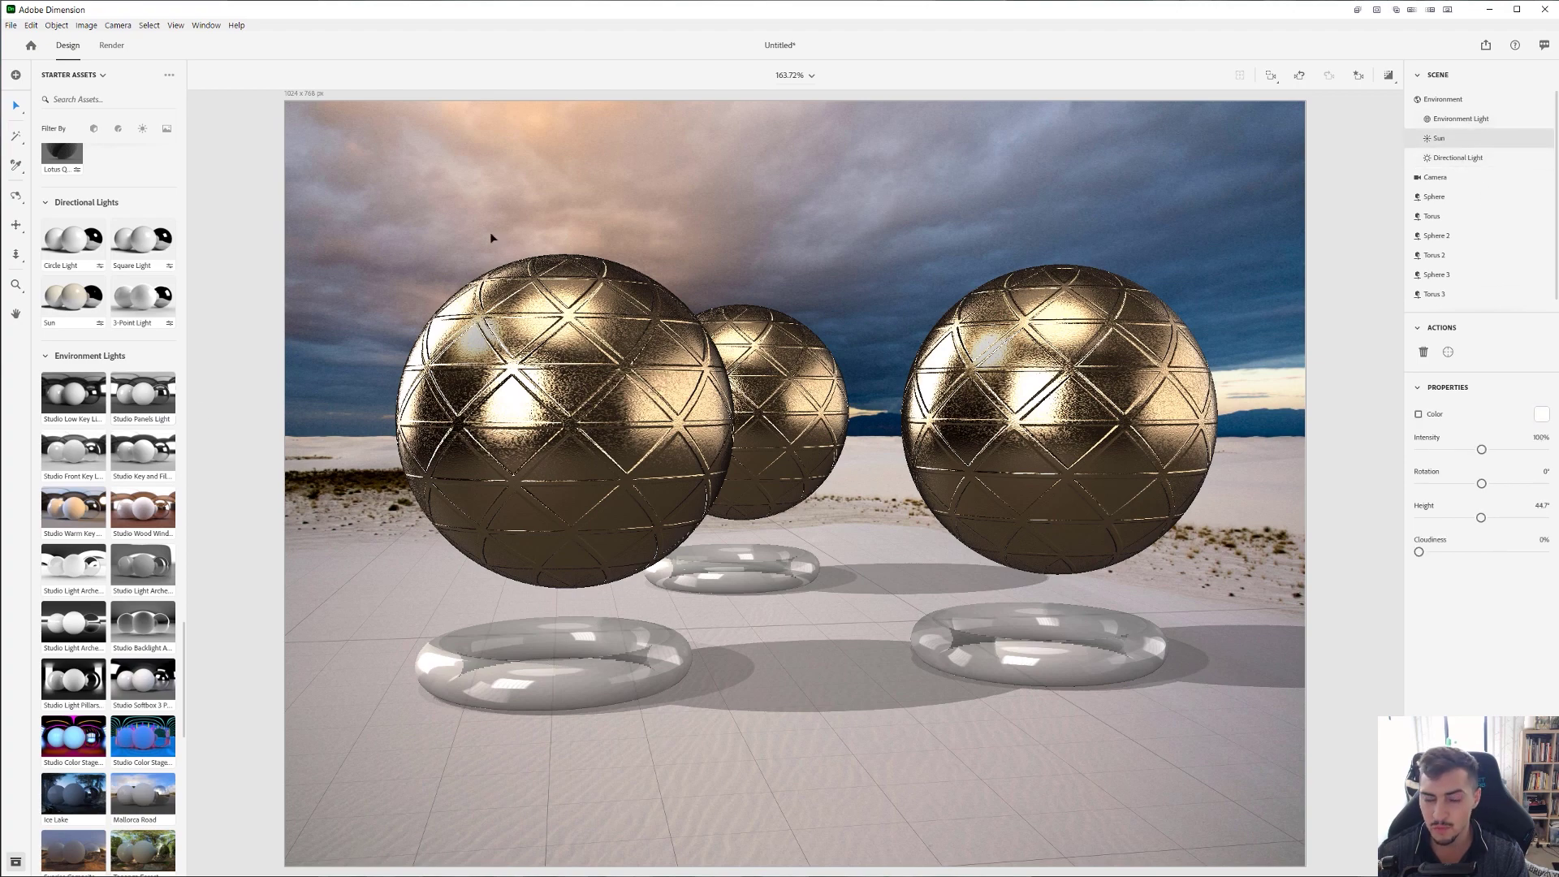
- Delete the directional light, the Sun and the environment light from the scene
{"action": "left_click", "coordinate": [1466, 157]}
{"action": "key", "text": "Delete"}
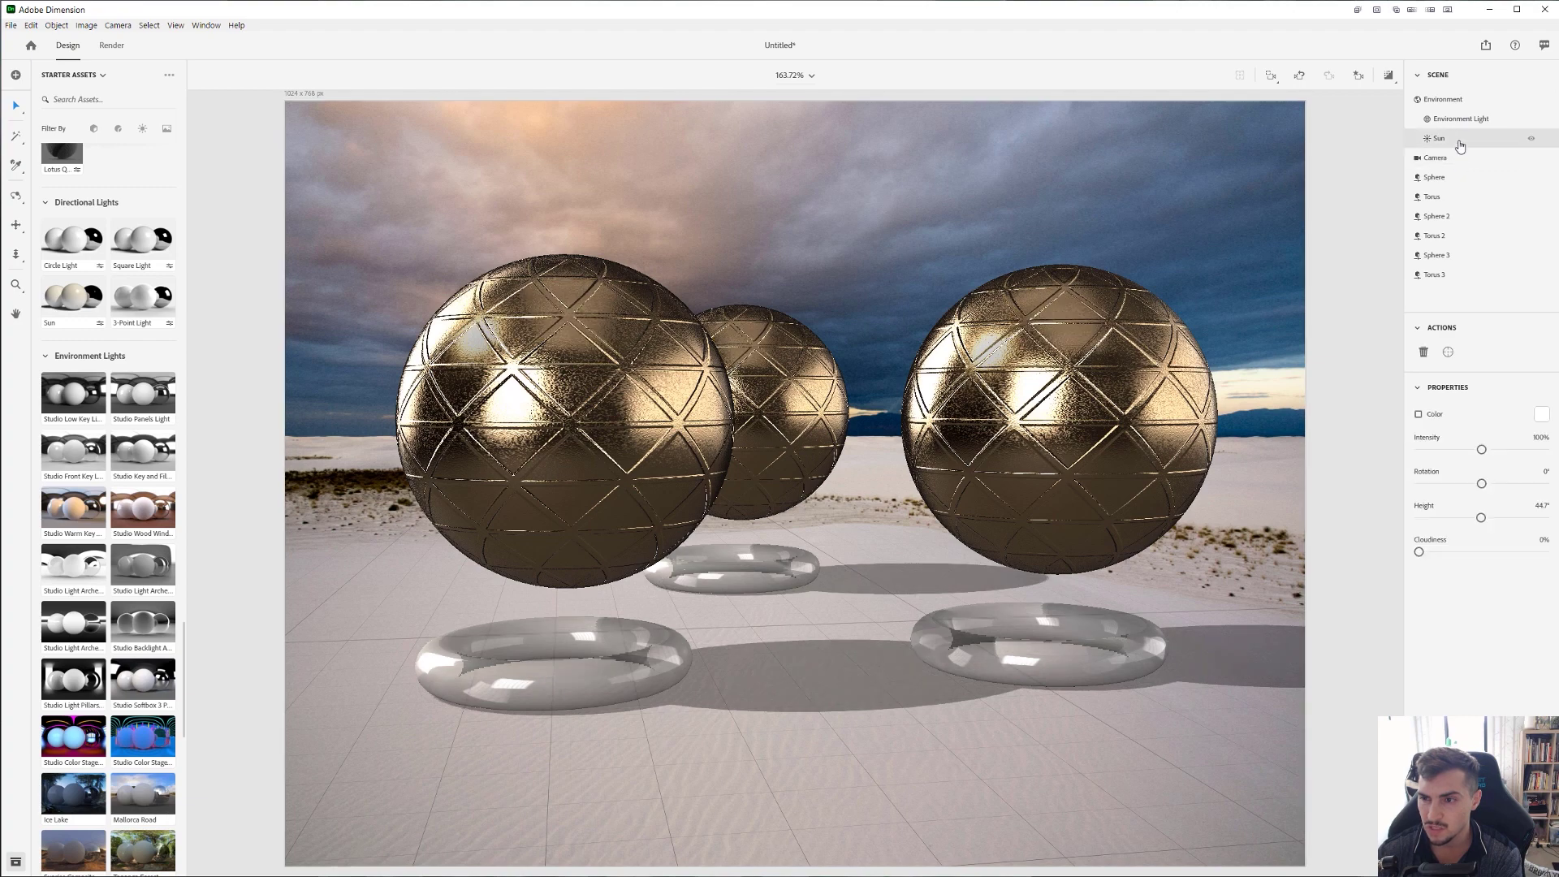
{"action": "left_click", "coordinate": [1450, 137]}
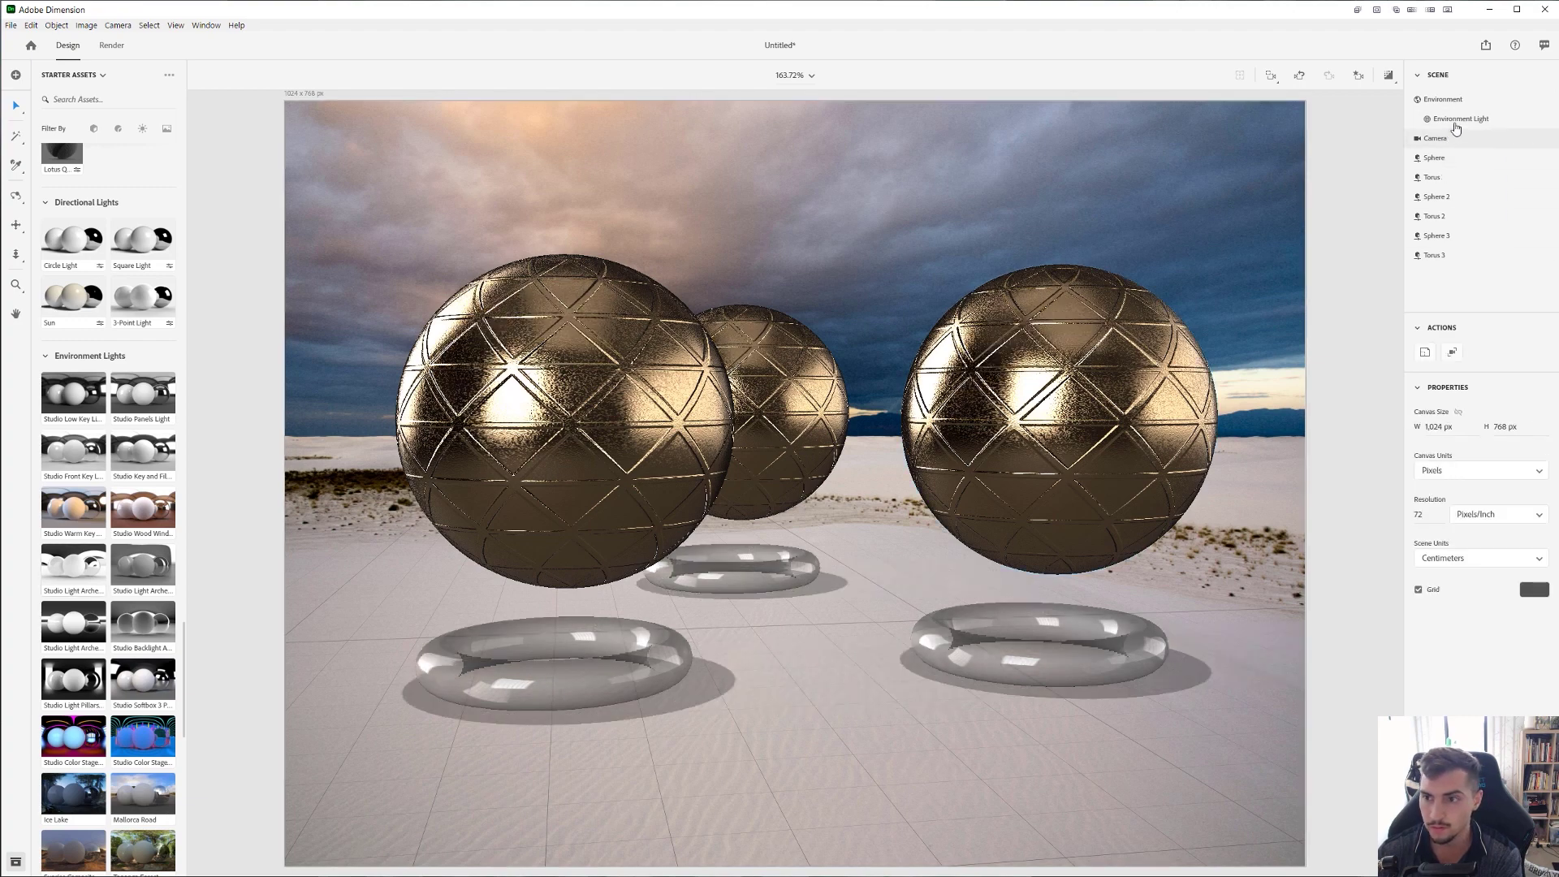
{"action": "key", "text": "Delete"}
{"action": "left_click", "coordinate": [1459, 120]}
{"action": "key", "text": "Delete"}
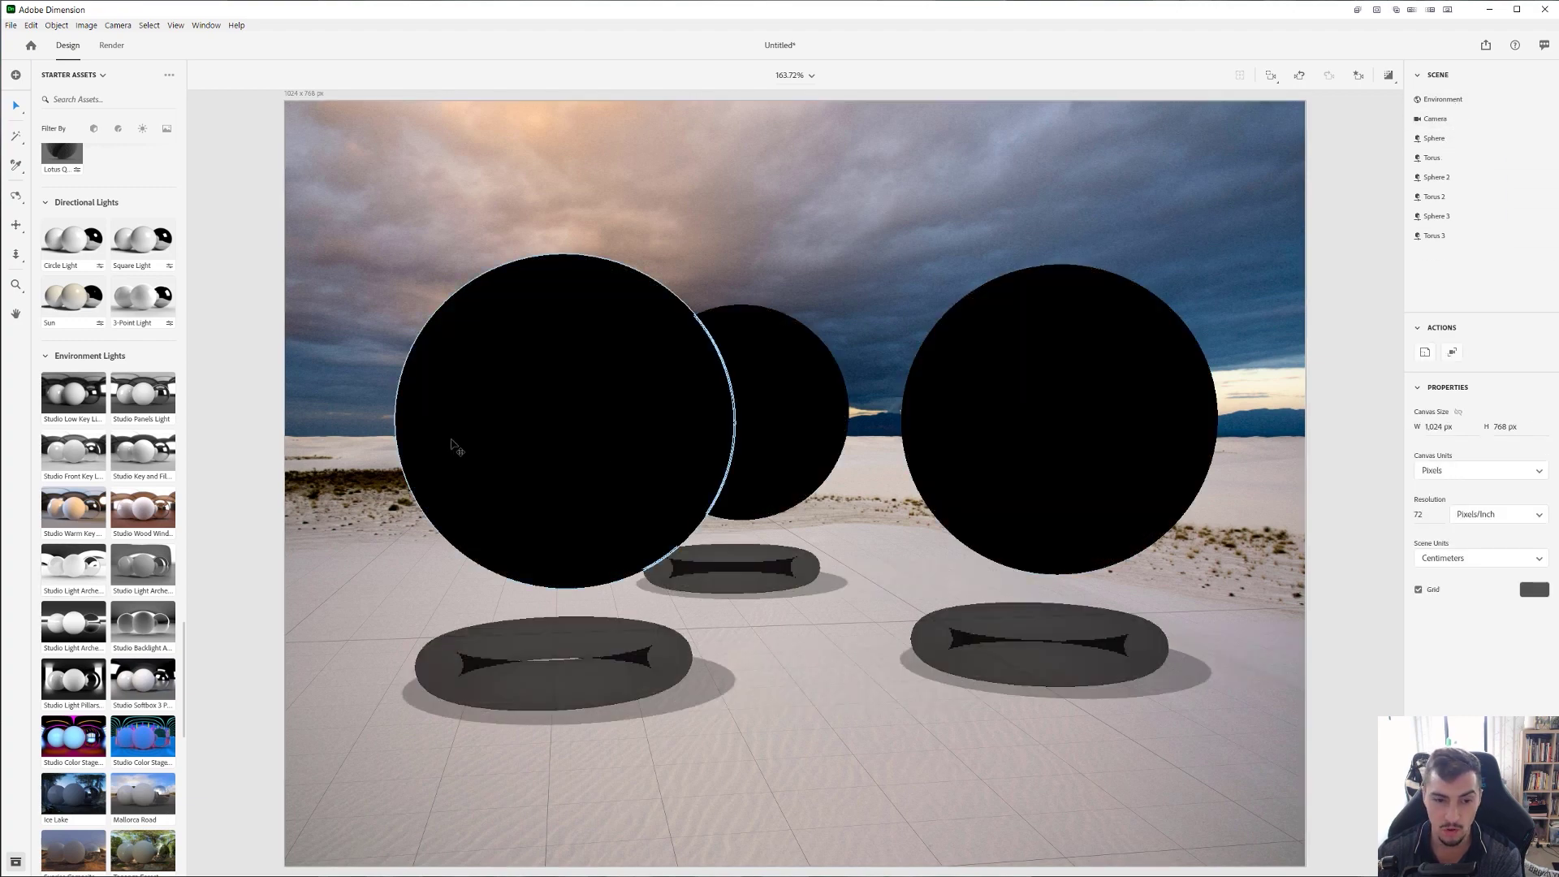
- Light the scene with the Topanga Forest environment light and check it in the rendered preview
{"action": "scroll", "coordinate": [165, 557], "scroll_direction": "down", "scroll_amount": 3}
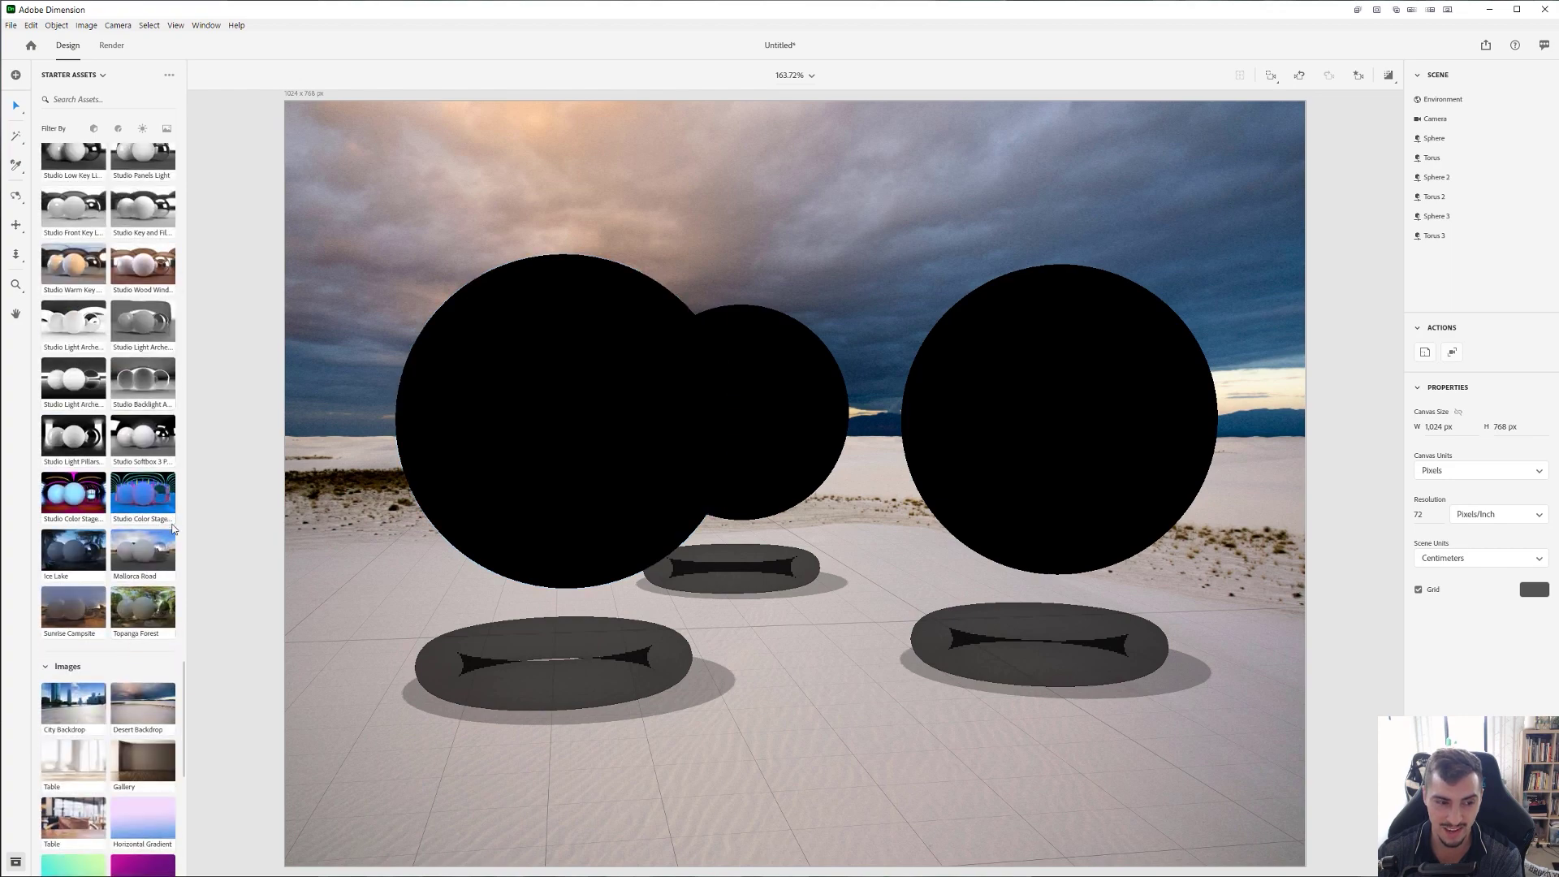
{"action": "left_click", "coordinate": [158, 602]}
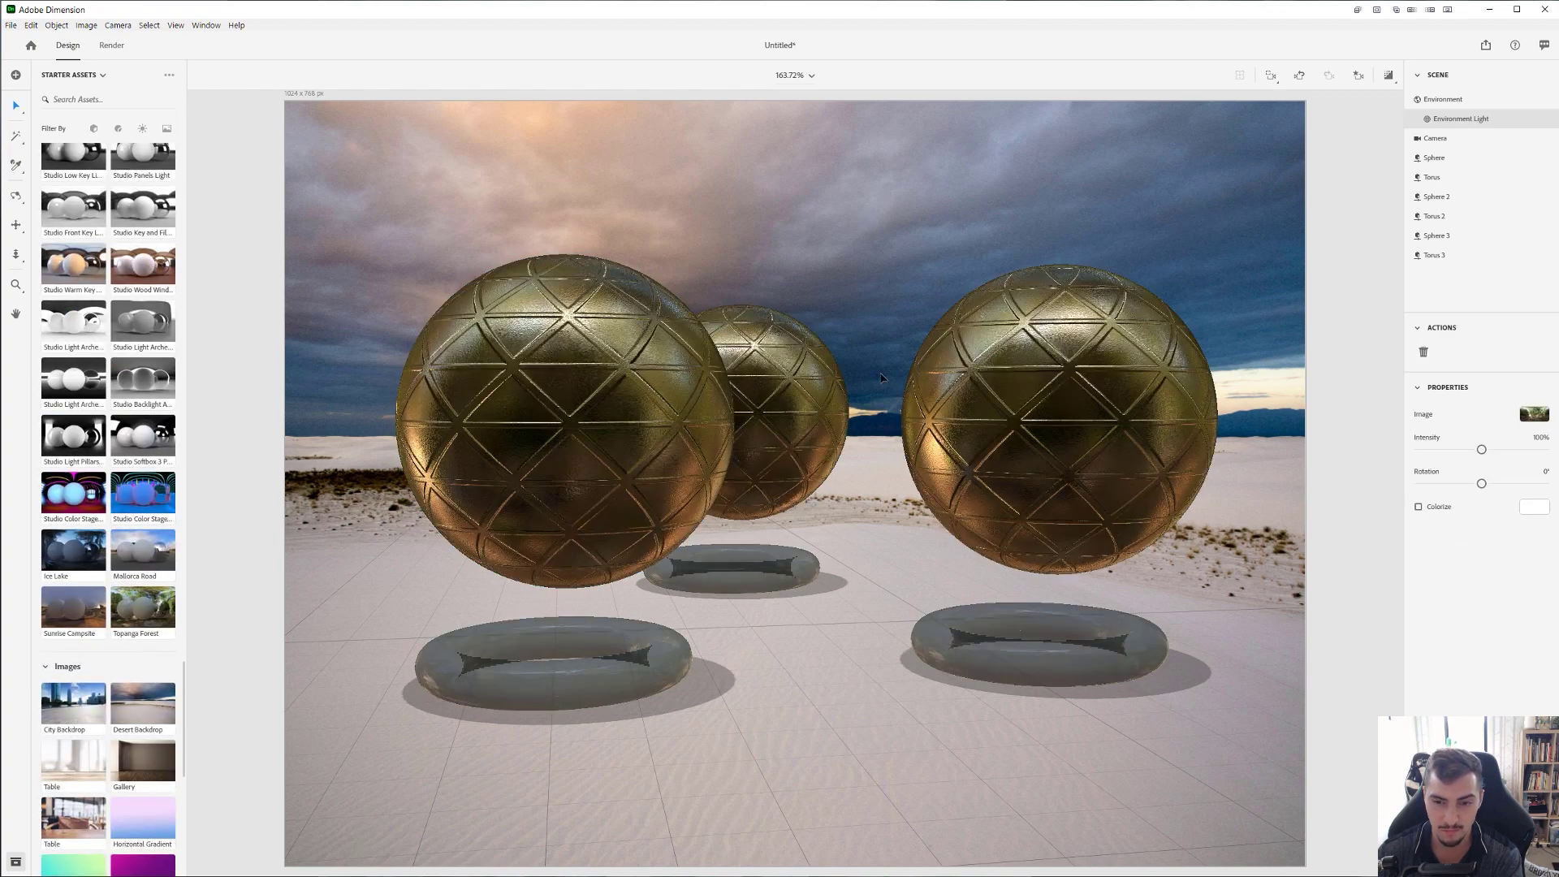
{"action": "left_click", "coordinate": [1325, 306]}
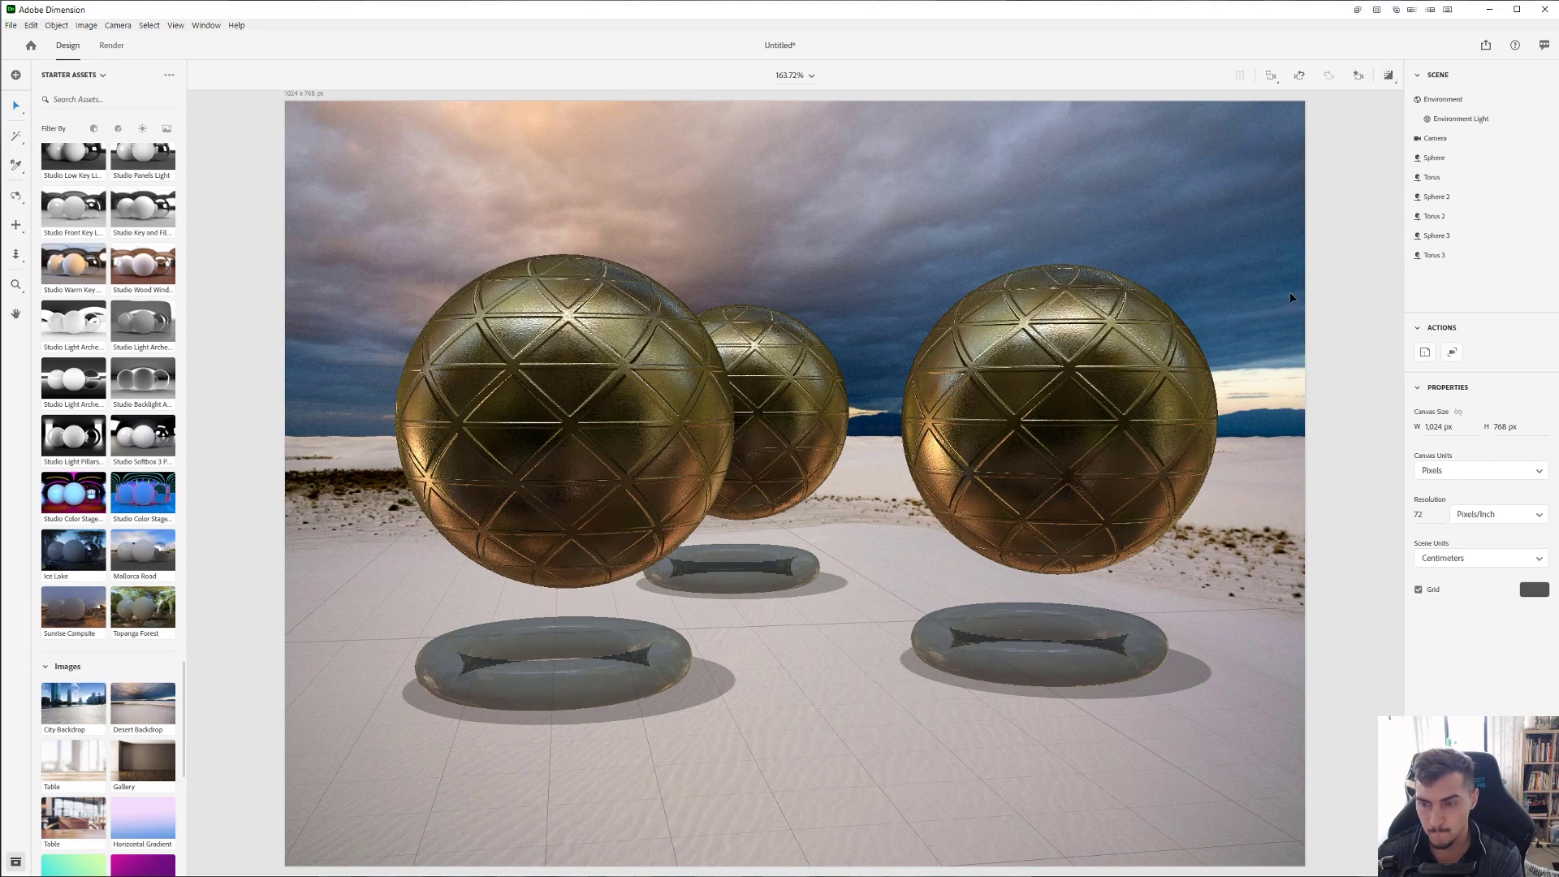
{"action": "left_click", "coordinate": [1300, 272]}
{"action": "left_click", "coordinate": [1388, 77]}
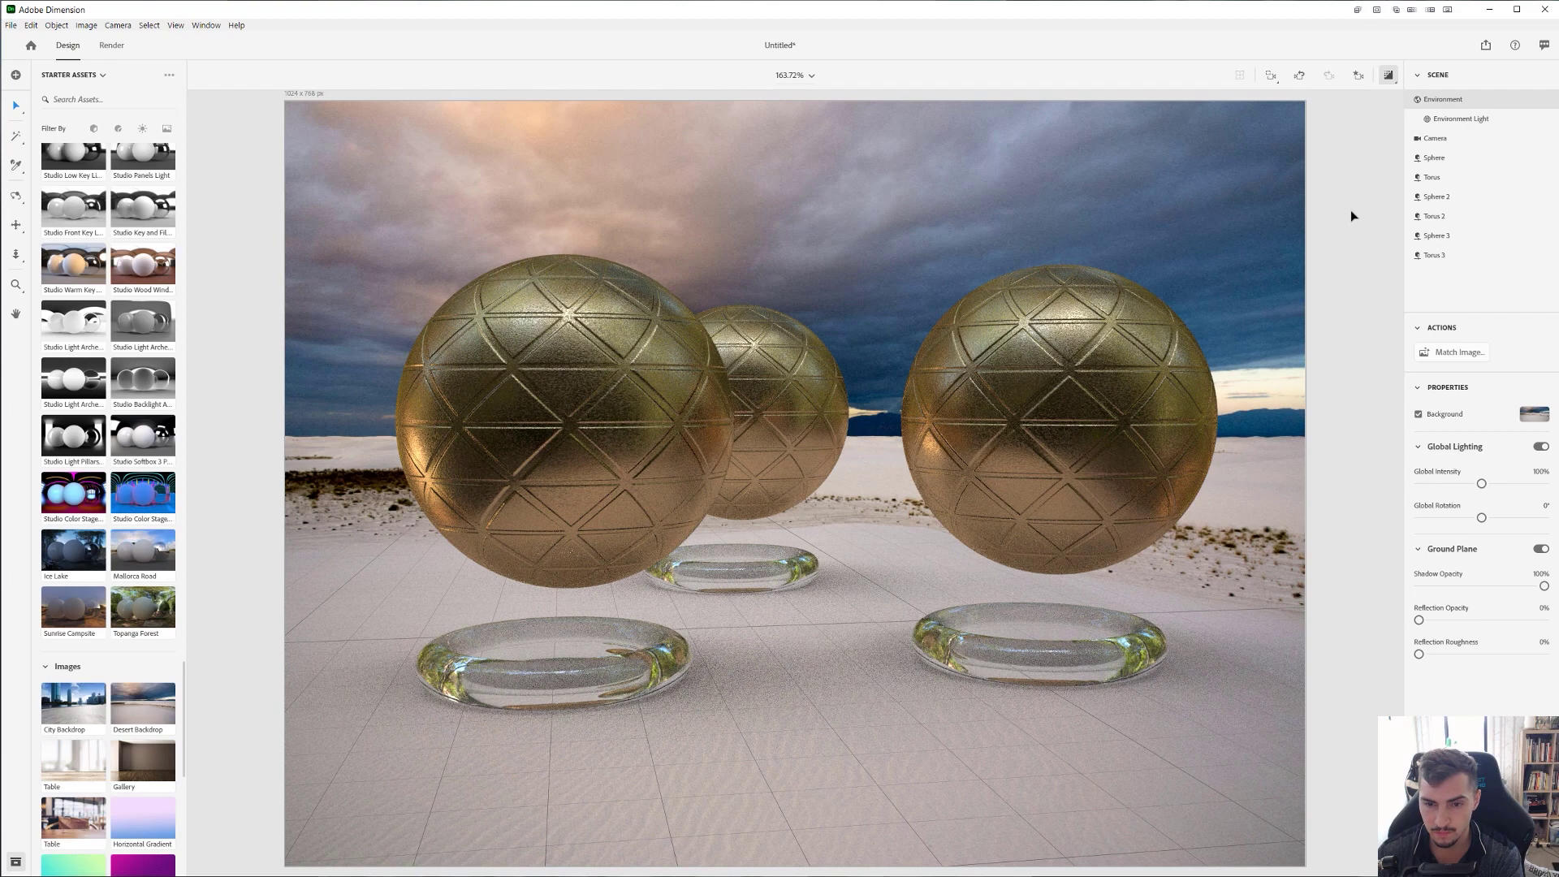
- Replace the forest environment light with the Studio Warm Key light from the starter assets
{"action": "left_click", "coordinate": [1427, 120]}
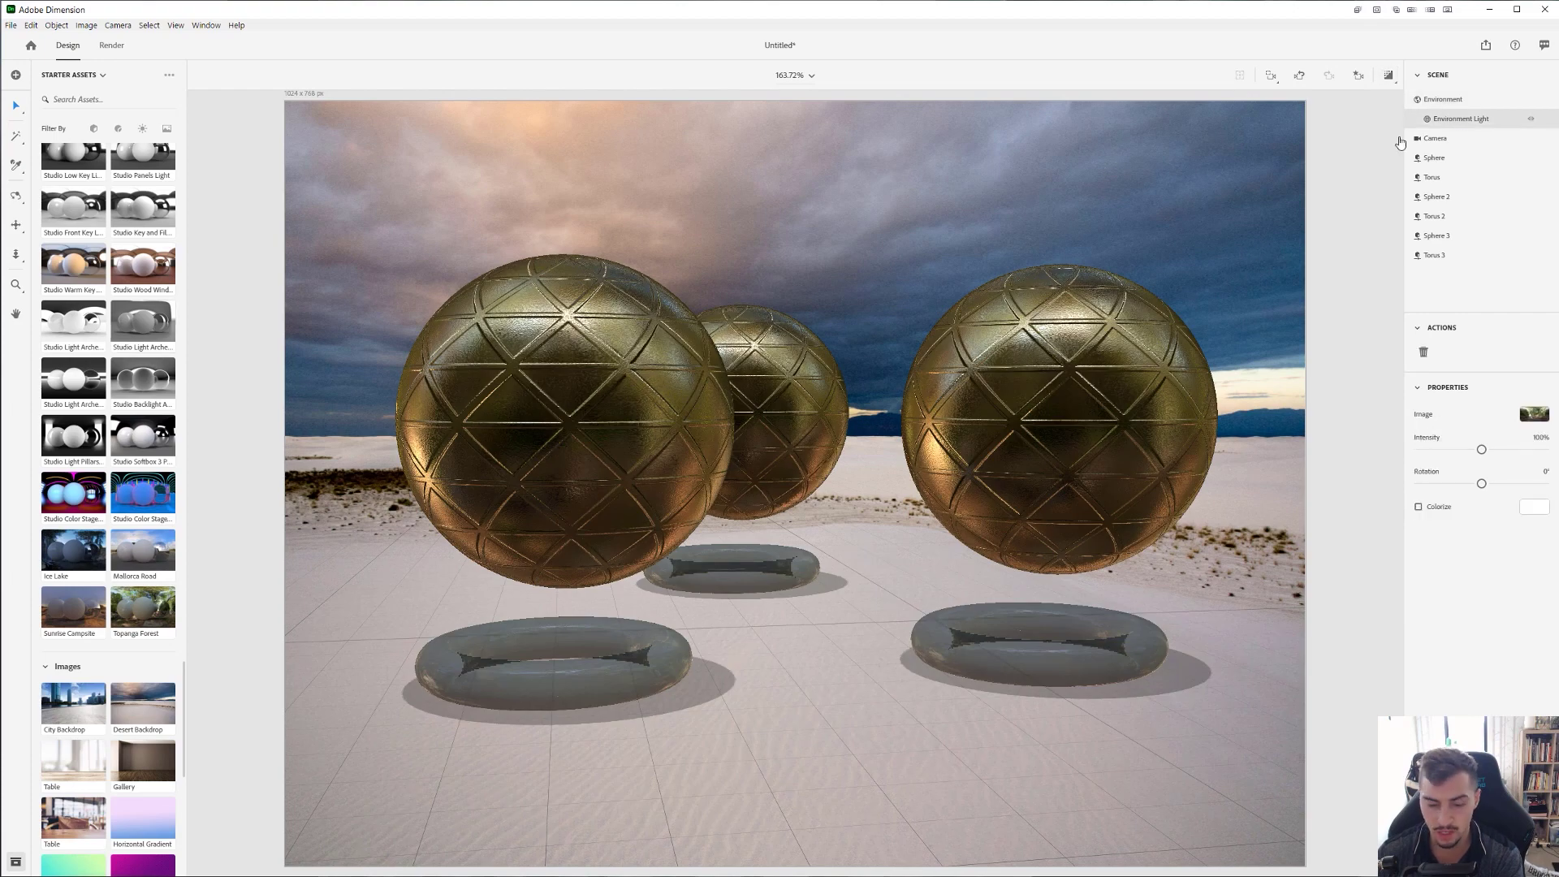
{"action": "key", "text": "Delete"}
{"action": "scroll", "coordinate": [73, 387], "scroll_direction": "up", "scroll_amount": 4}
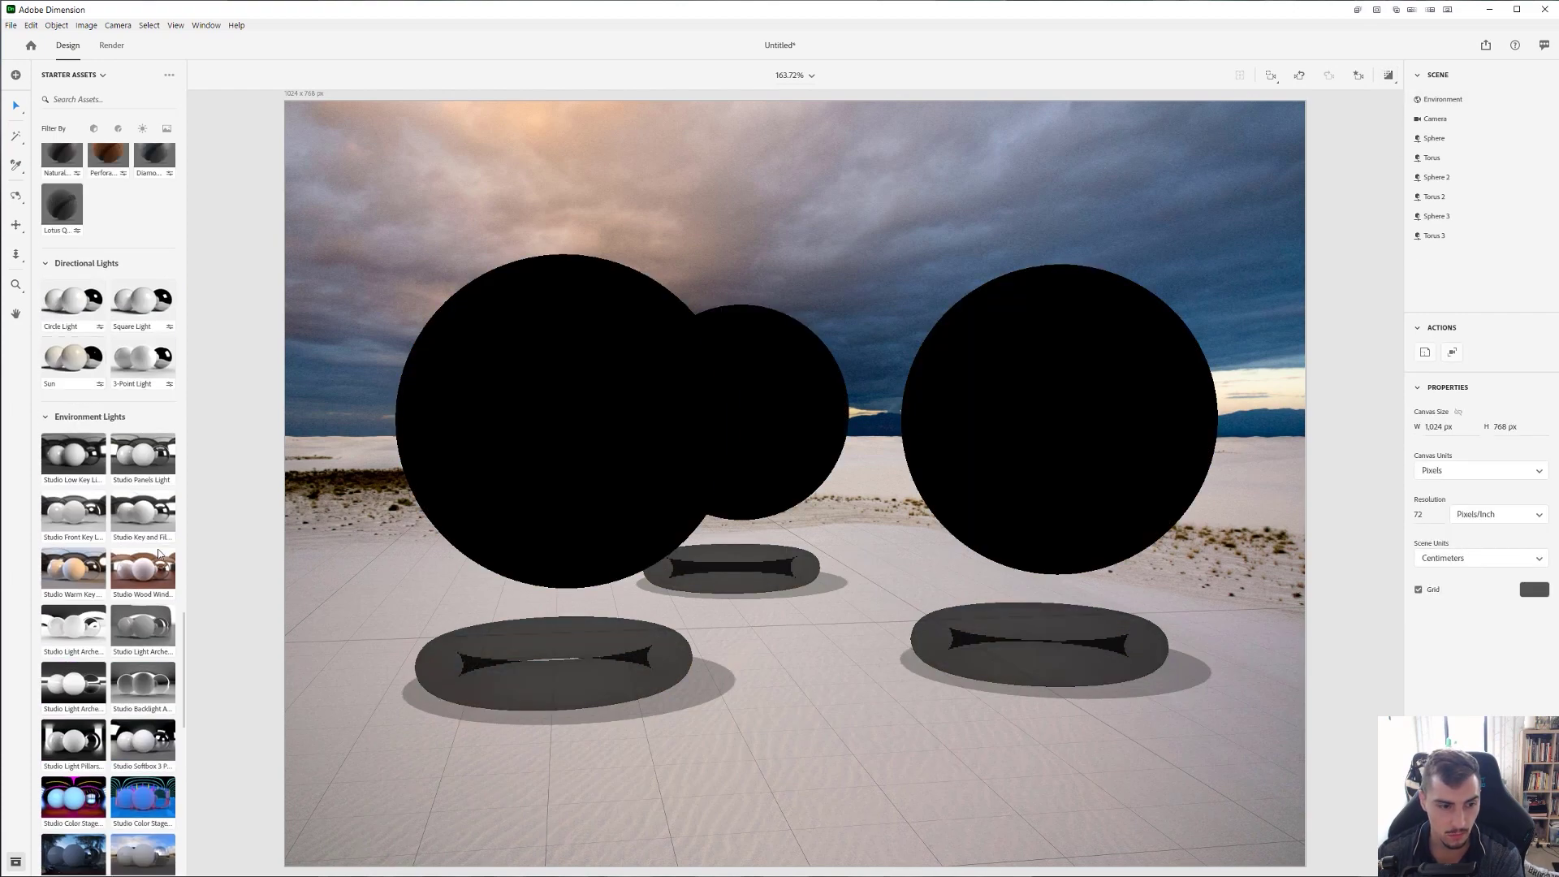
{"action": "left_click", "coordinate": [72, 578]}
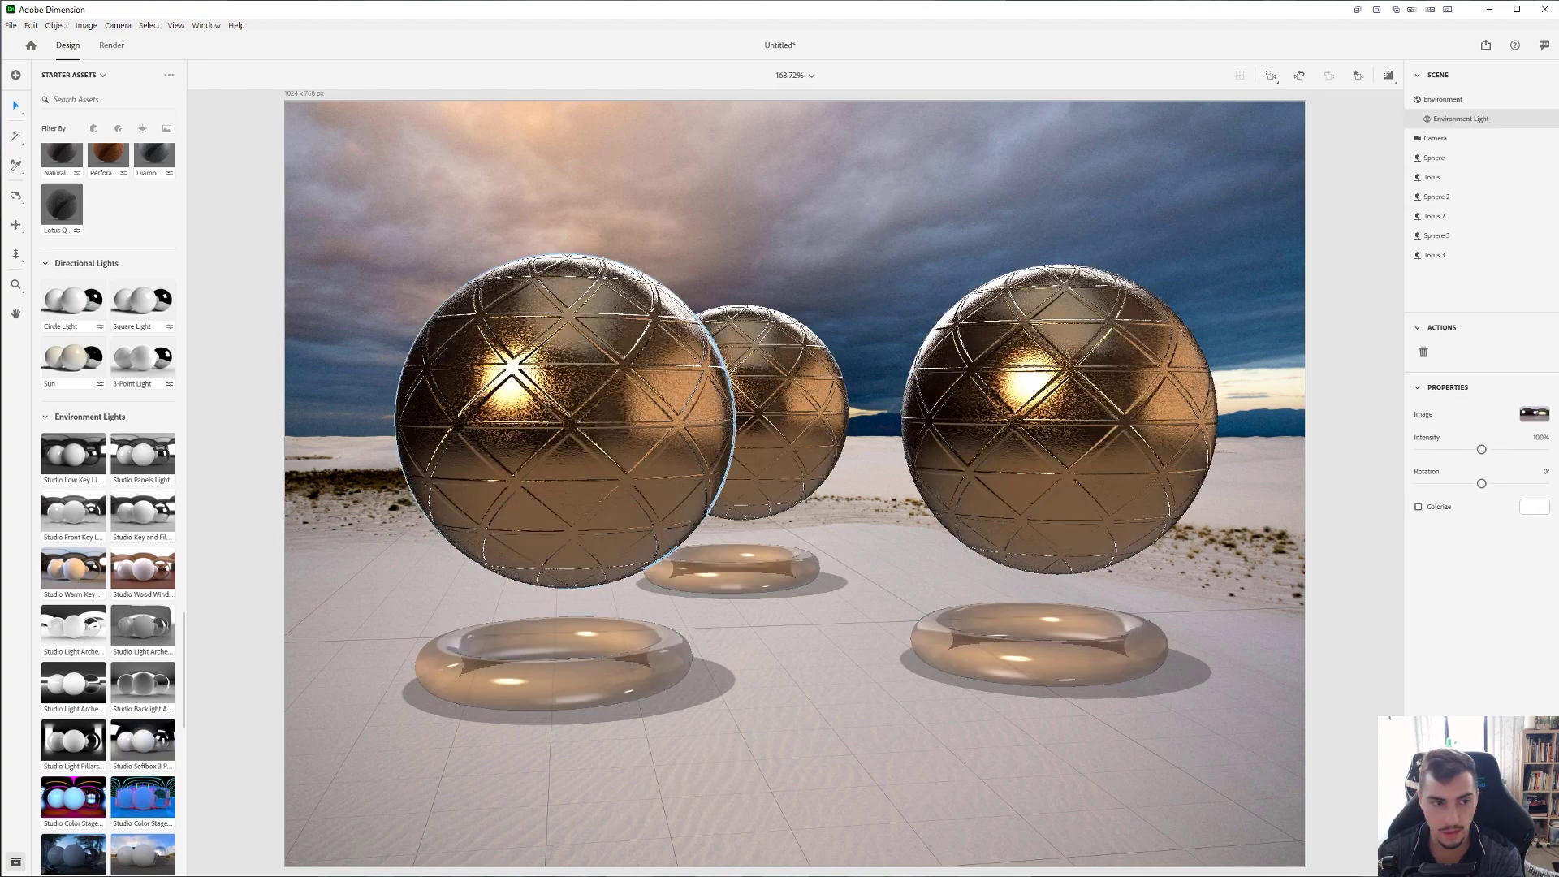
- Apply the Brass material from Adobe Standard Materials to the sphere on the far right of the scene
{"action": "scroll", "coordinate": [69, 425], "scroll_direction": "up", "scroll_amount": 10}
{"action": "scroll", "coordinate": [68, 425], "scroll_direction": "up", "scroll_amount": 7}
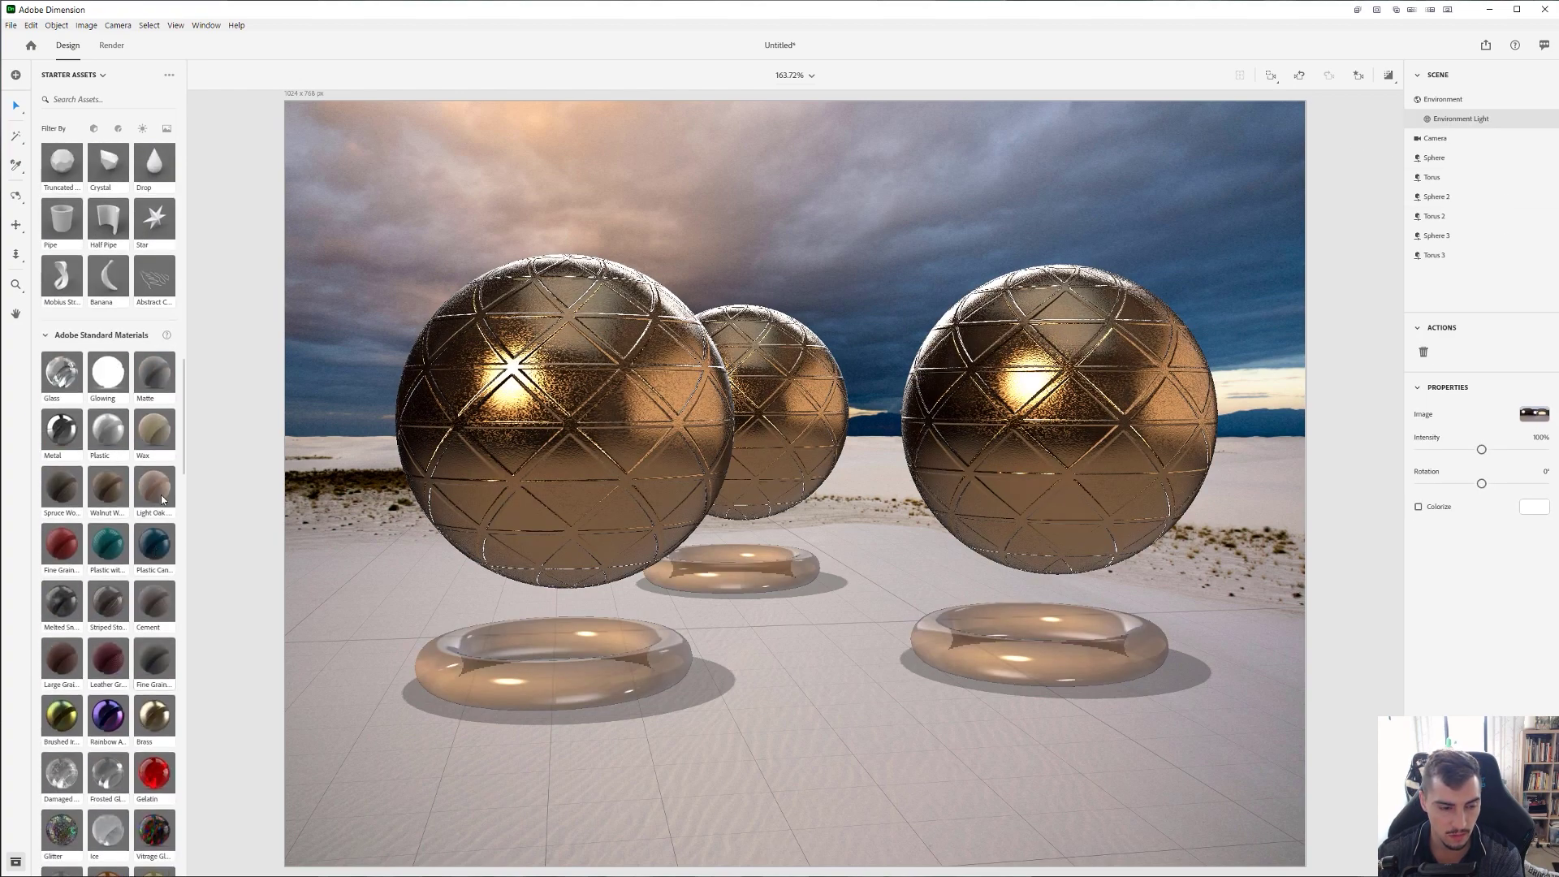
{"action": "scroll", "coordinate": [149, 543], "scroll_direction": "down", "scroll_amount": 7}
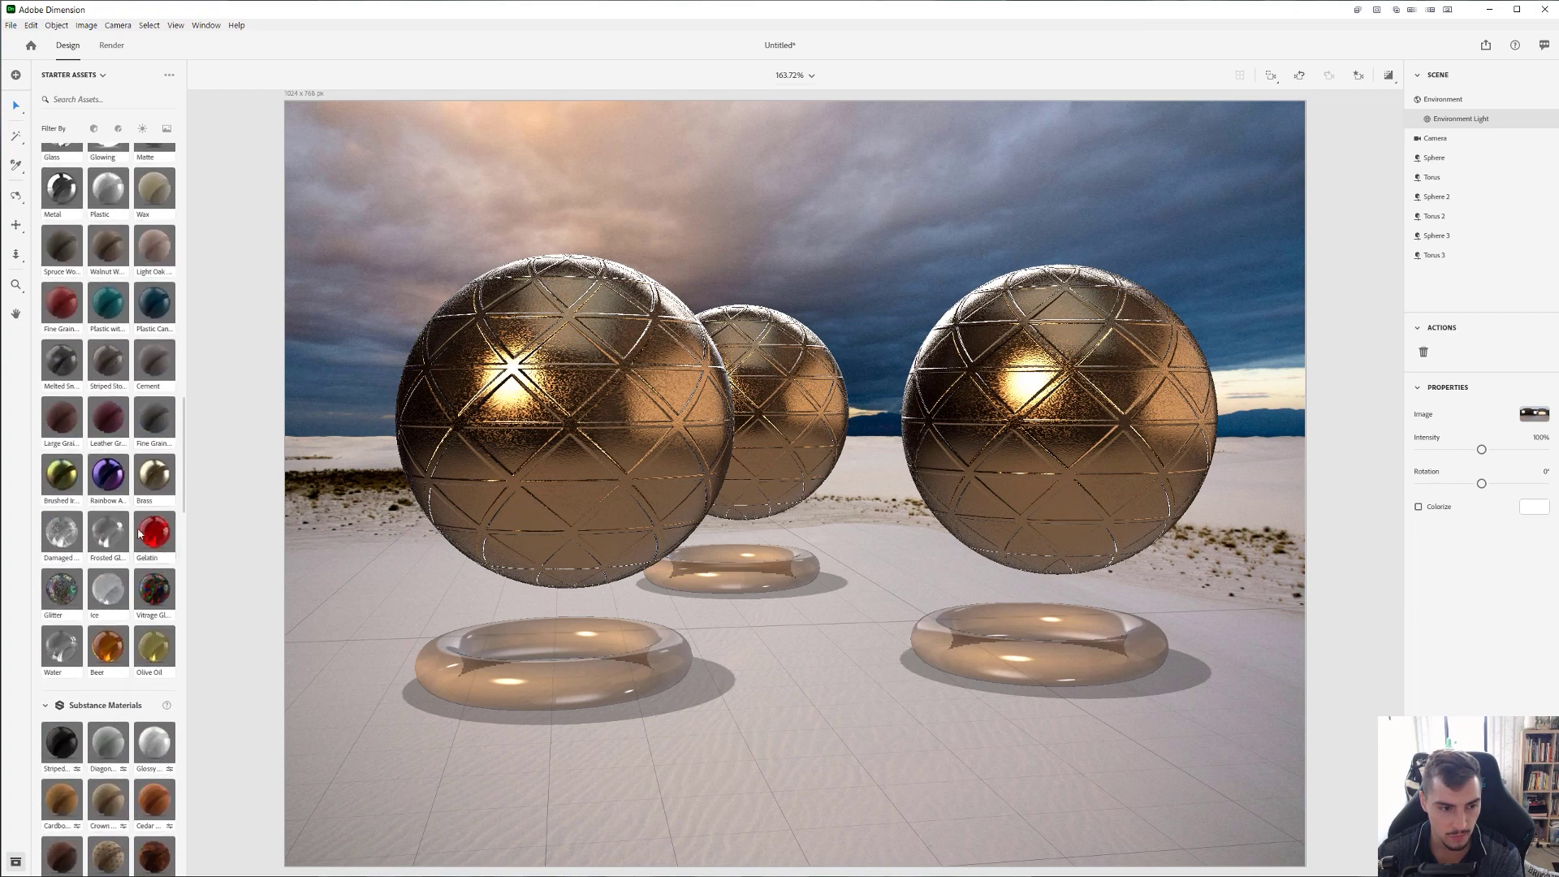
{"action": "left_click_drag", "start_coordinate": [160, 492], "coordinate": [1049, 447]}
- Apply the Veined Marble substance material to the rear sphere and deselect it
{"action": "scroll", "coordinate": [56, 526], "scroll_direction": "down", "scroll_amount": 3}
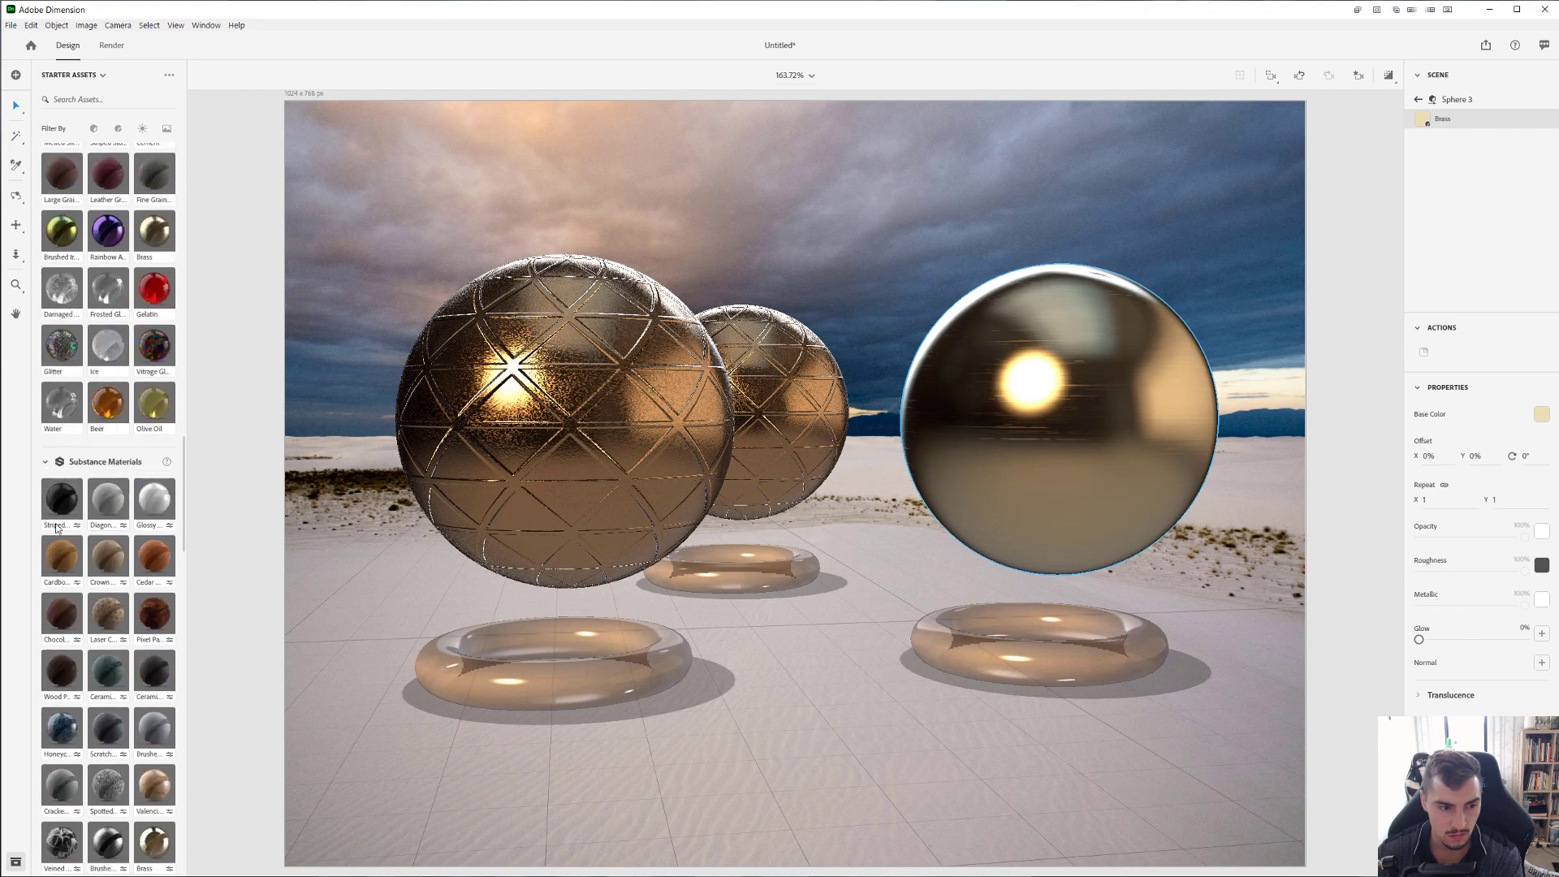
{"action": "scroll", "coordinate": [149, 579], "scroll_direction": "down", "scroll_amount": 3}
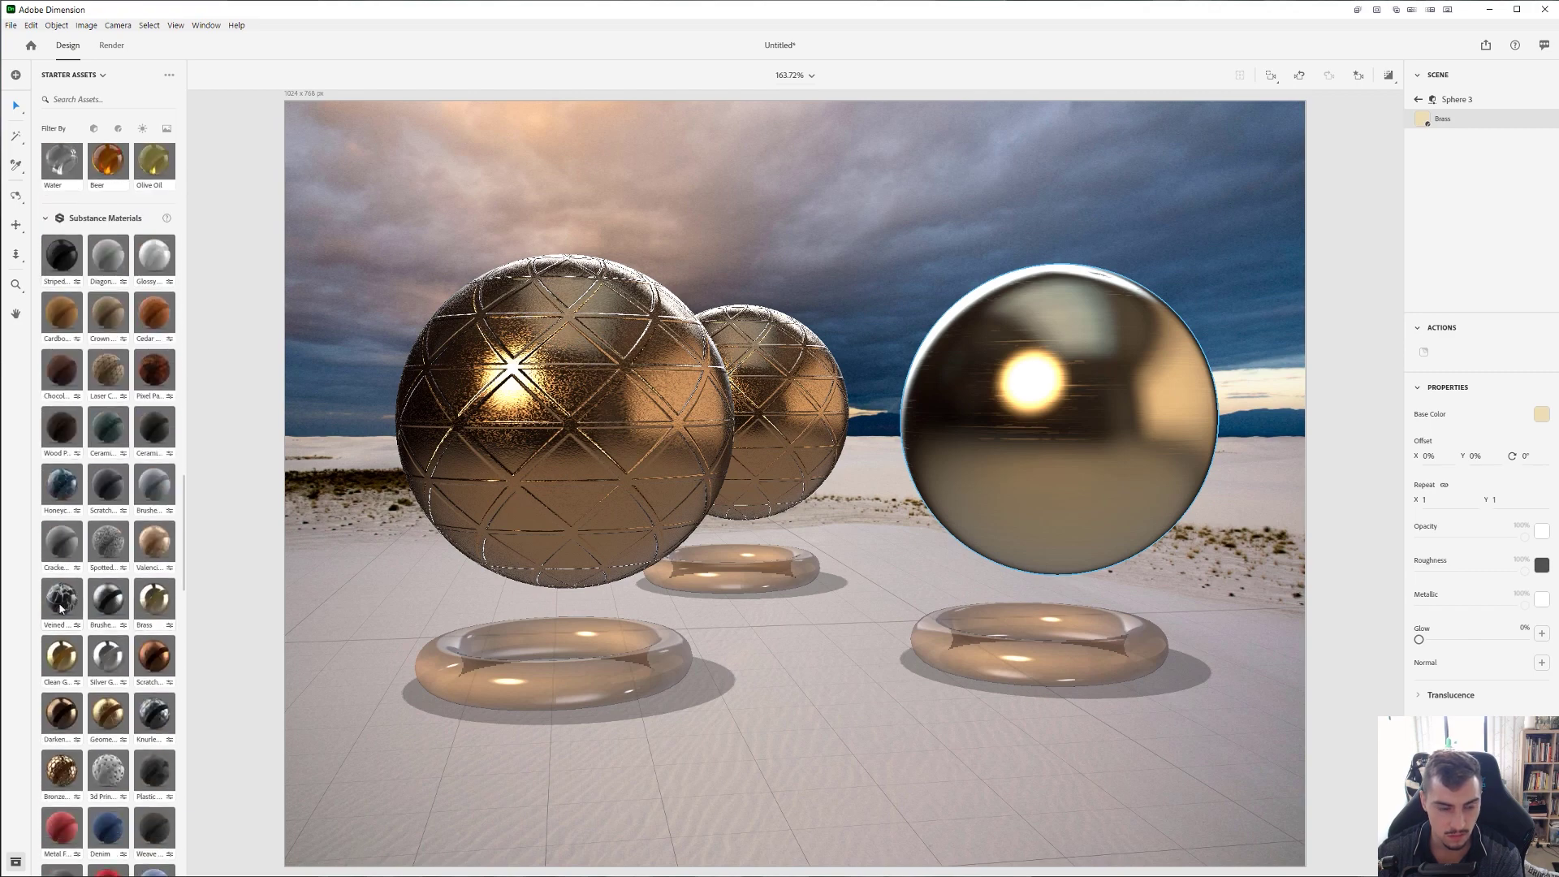
{"action": "left_click_drag", "start_coordinate": [61, 607], "coordinate": [789, 461]}
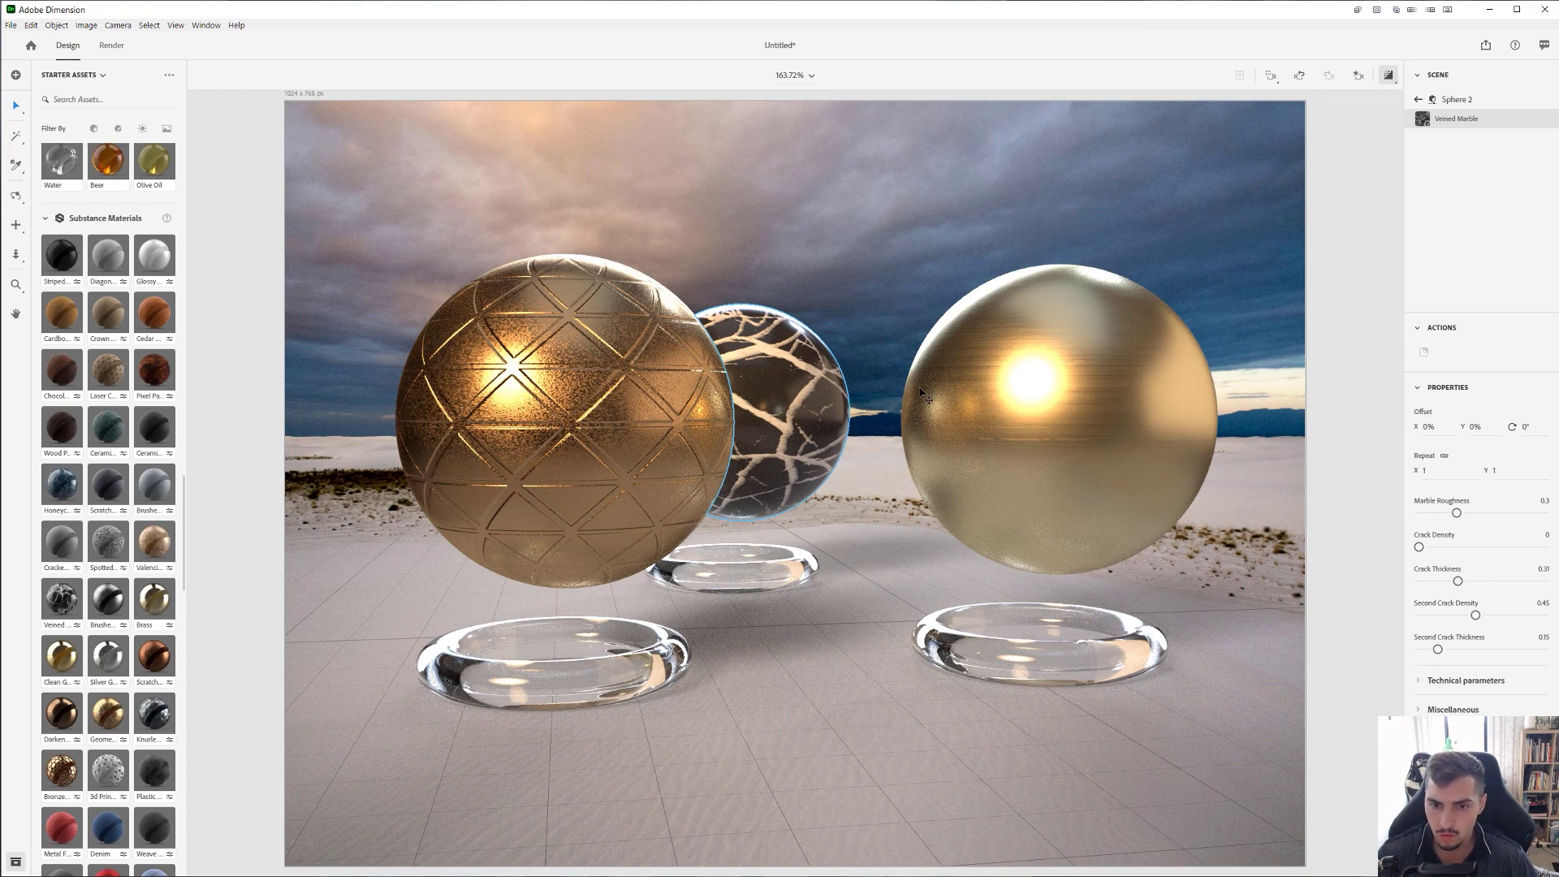
{"action": "left_click", "coordinate": [1338, 329]}
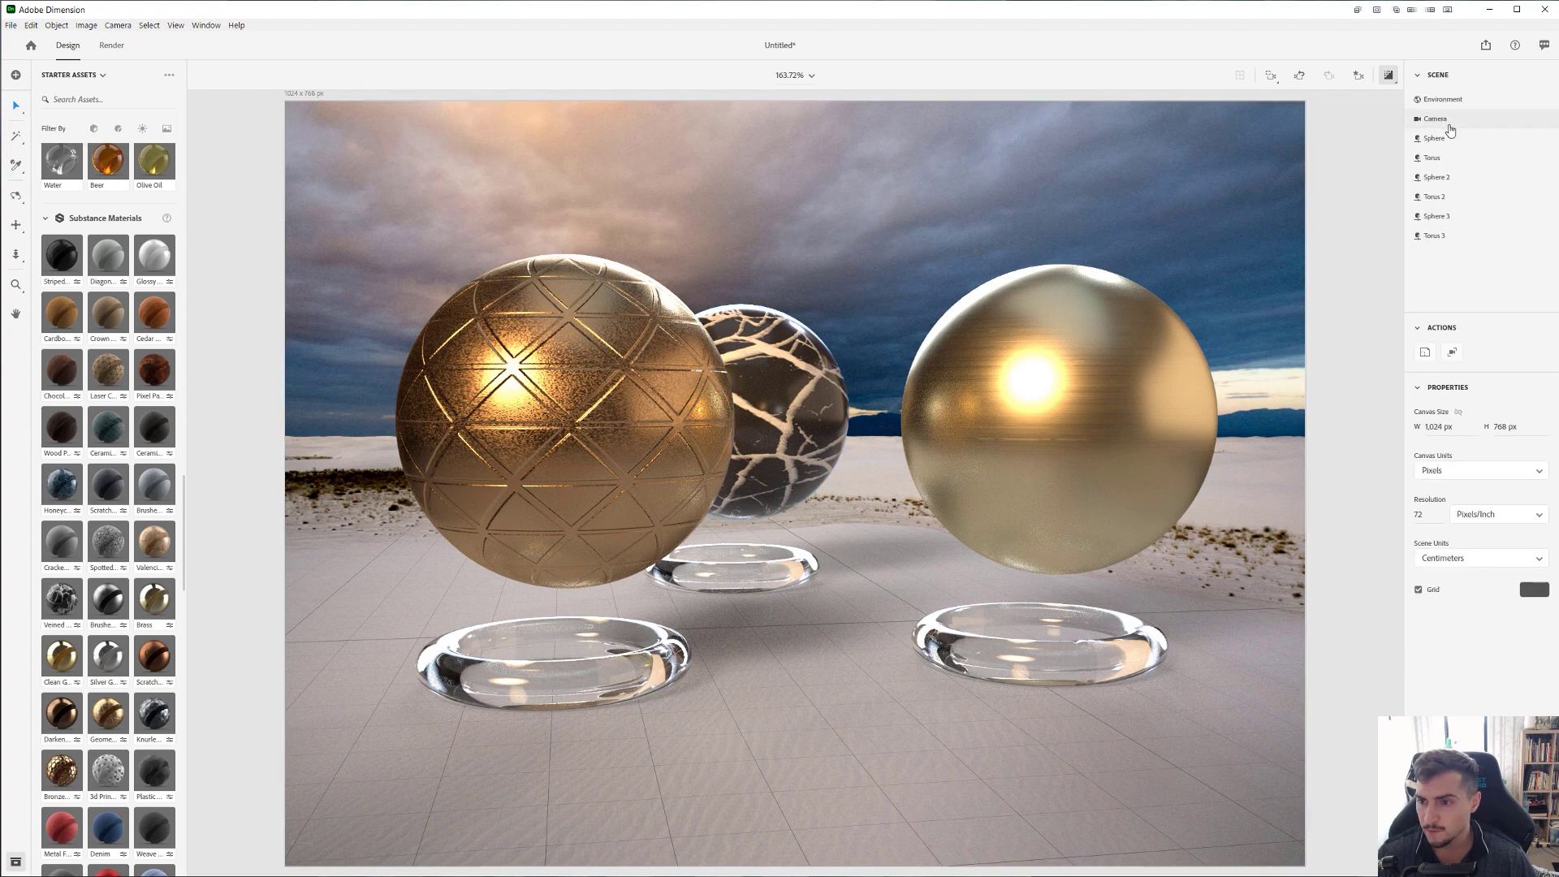
- Replace the environment's background image with a solid orange colour, RGB 240, 100, 0
{"action": "left_click", "coordinate": [1444, 99]}
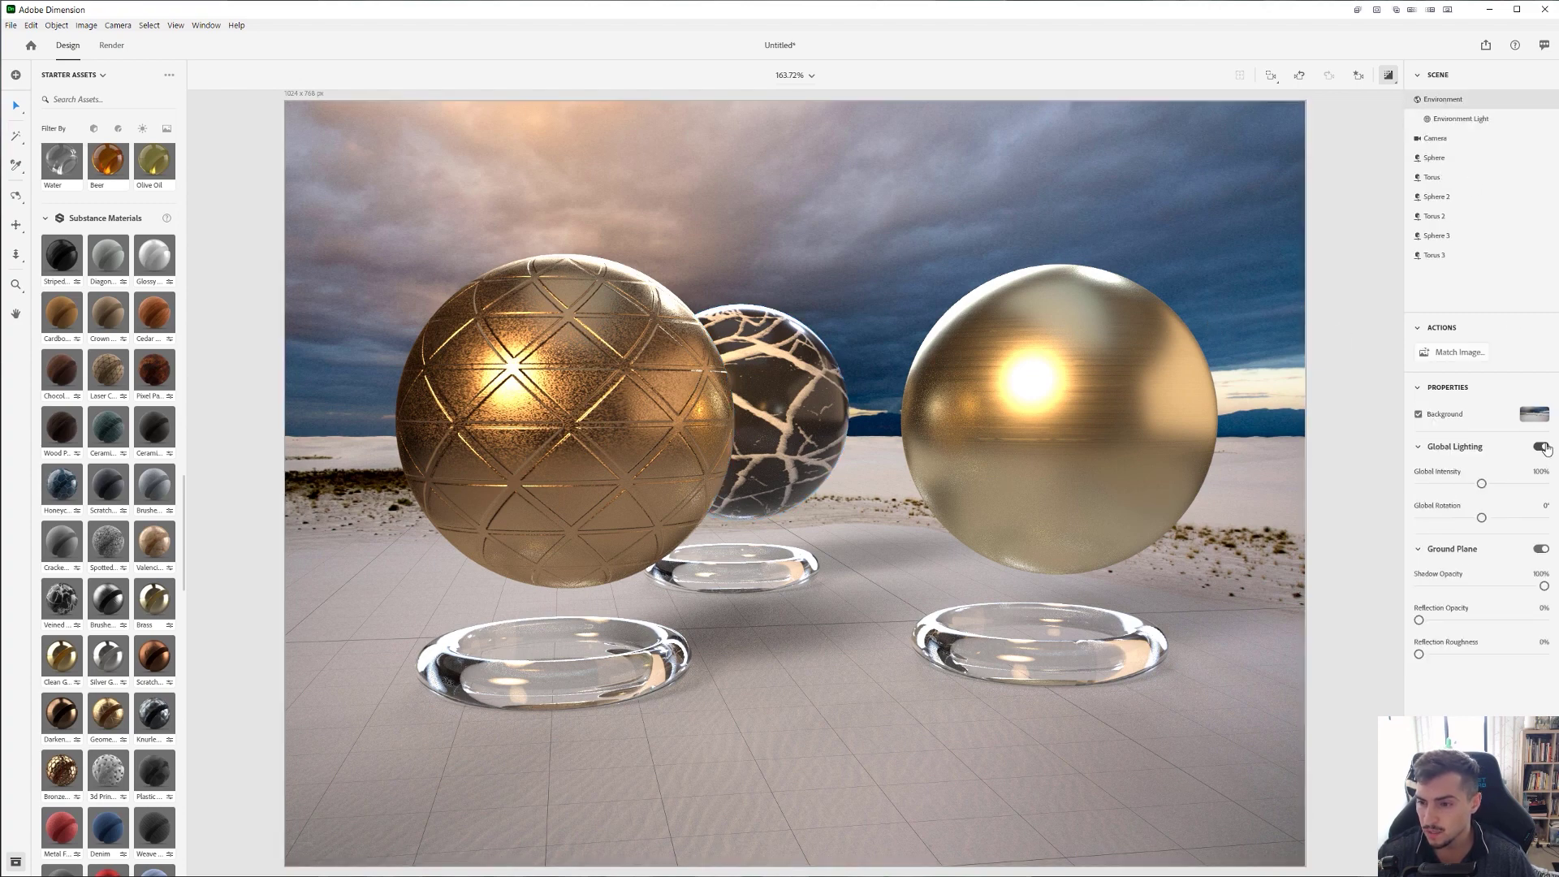
{"action": "left_click", "coordinate": [1542, 446]}
{"action": "left_click", "coordinate": [1542, 447]}
{"action": "left_click", "coordinate": [1534, 414]}
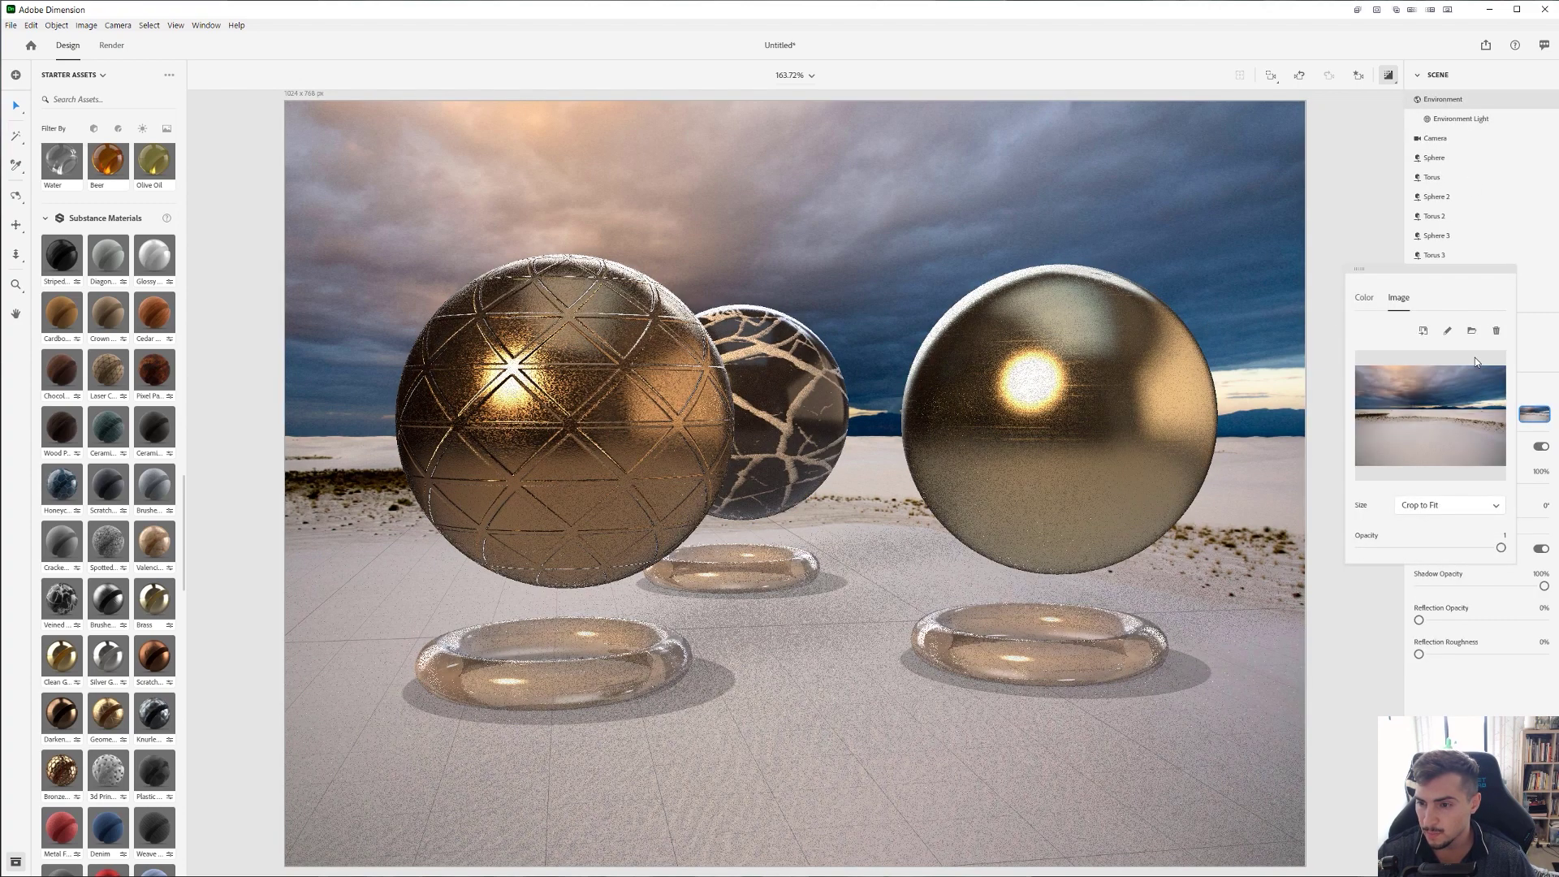
{"action": "left_click", "coordinate": [1364, 297]}
{"action": "left_click", "coordinate": [1396, 299]}
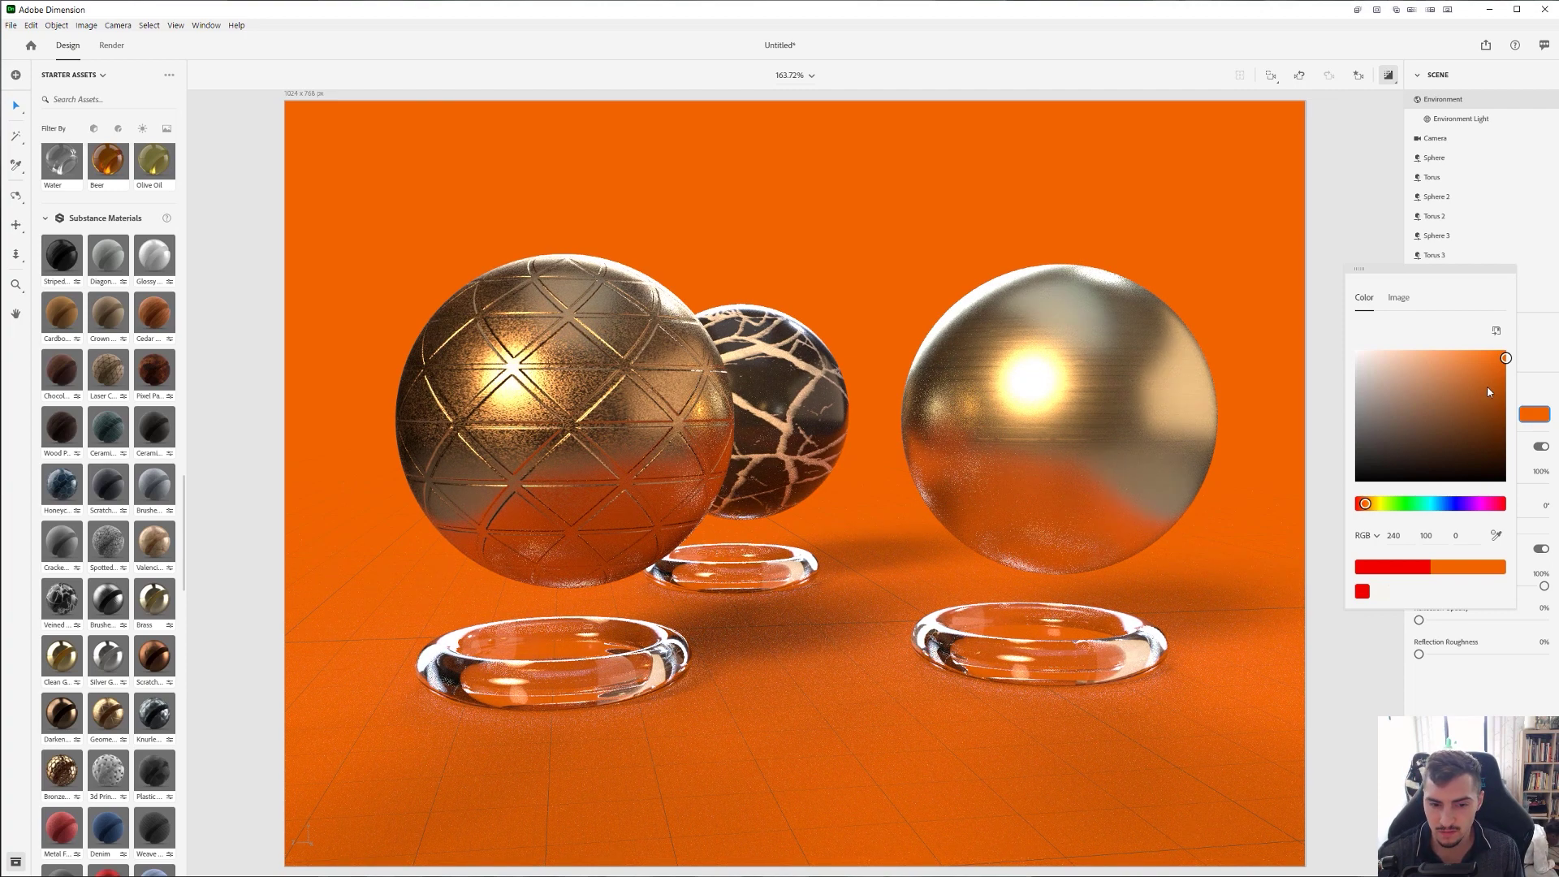
{"action": "left_click", "coordinate": [1555, 364]}
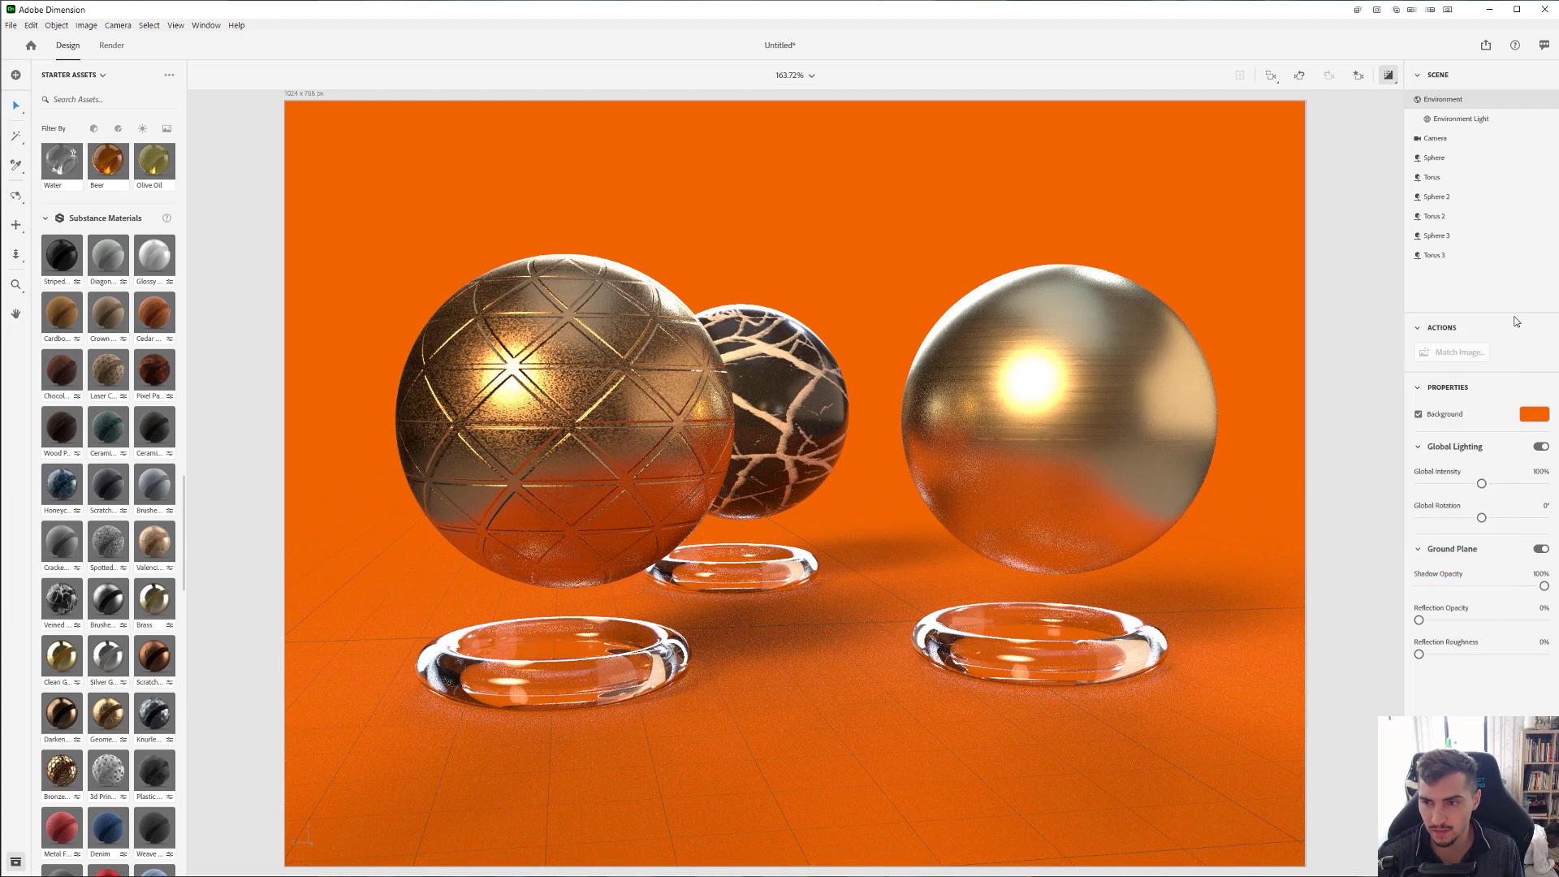
- Set the environment light's intensity to 92% and its rotation to about -90°, with Colorize enabled
{"action": "left_click", "coordinate": [1461, 119]}
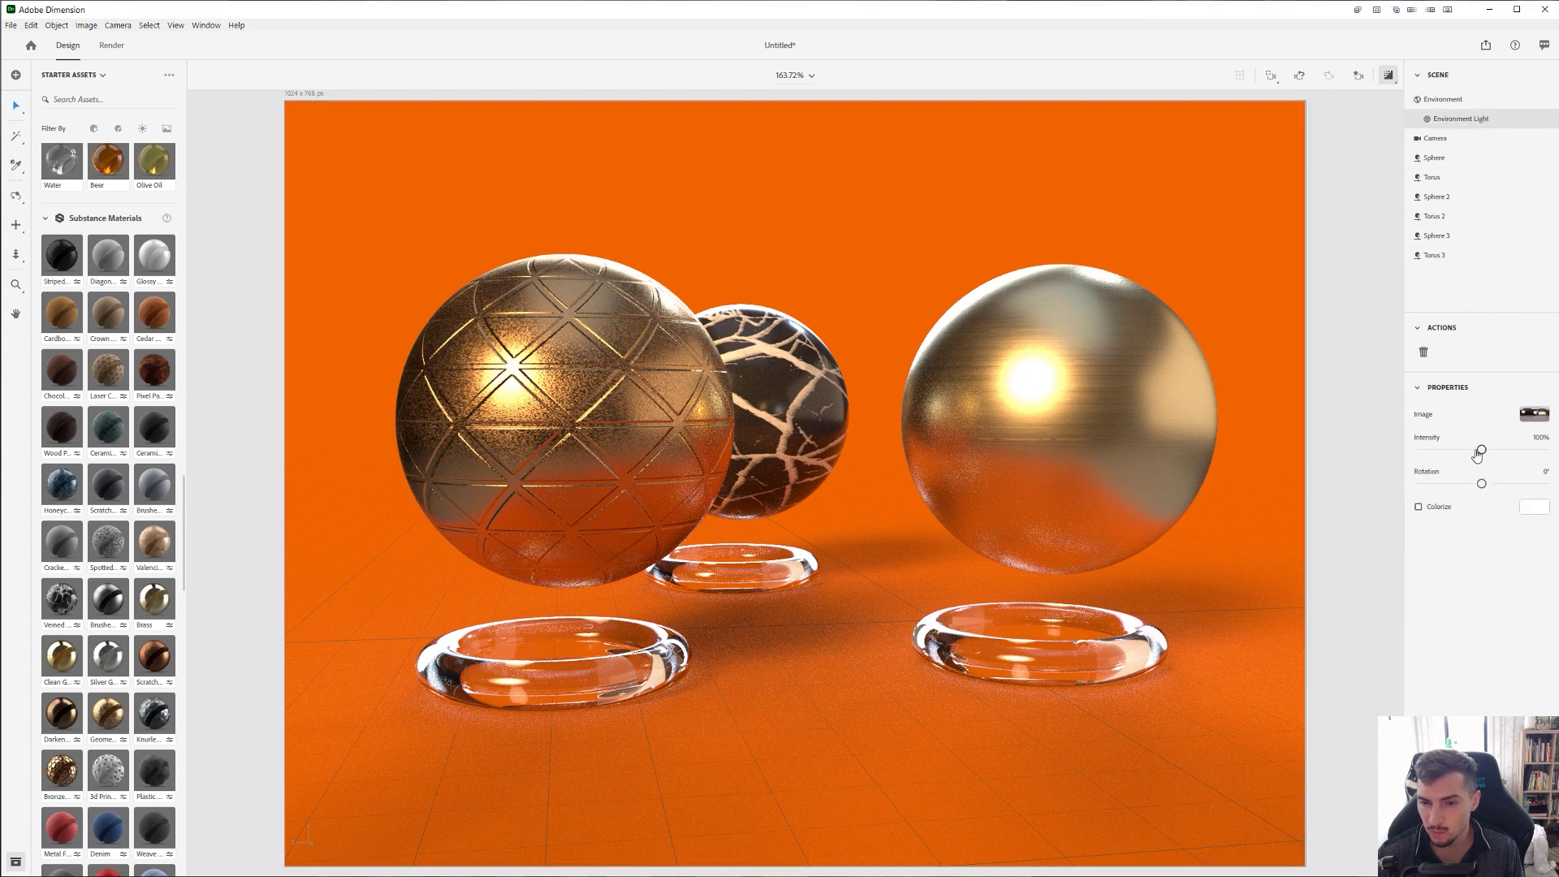
{"action": "left_click_drag", "start_coordinate": [1479, 451], "coordinate": [1452, 483]}
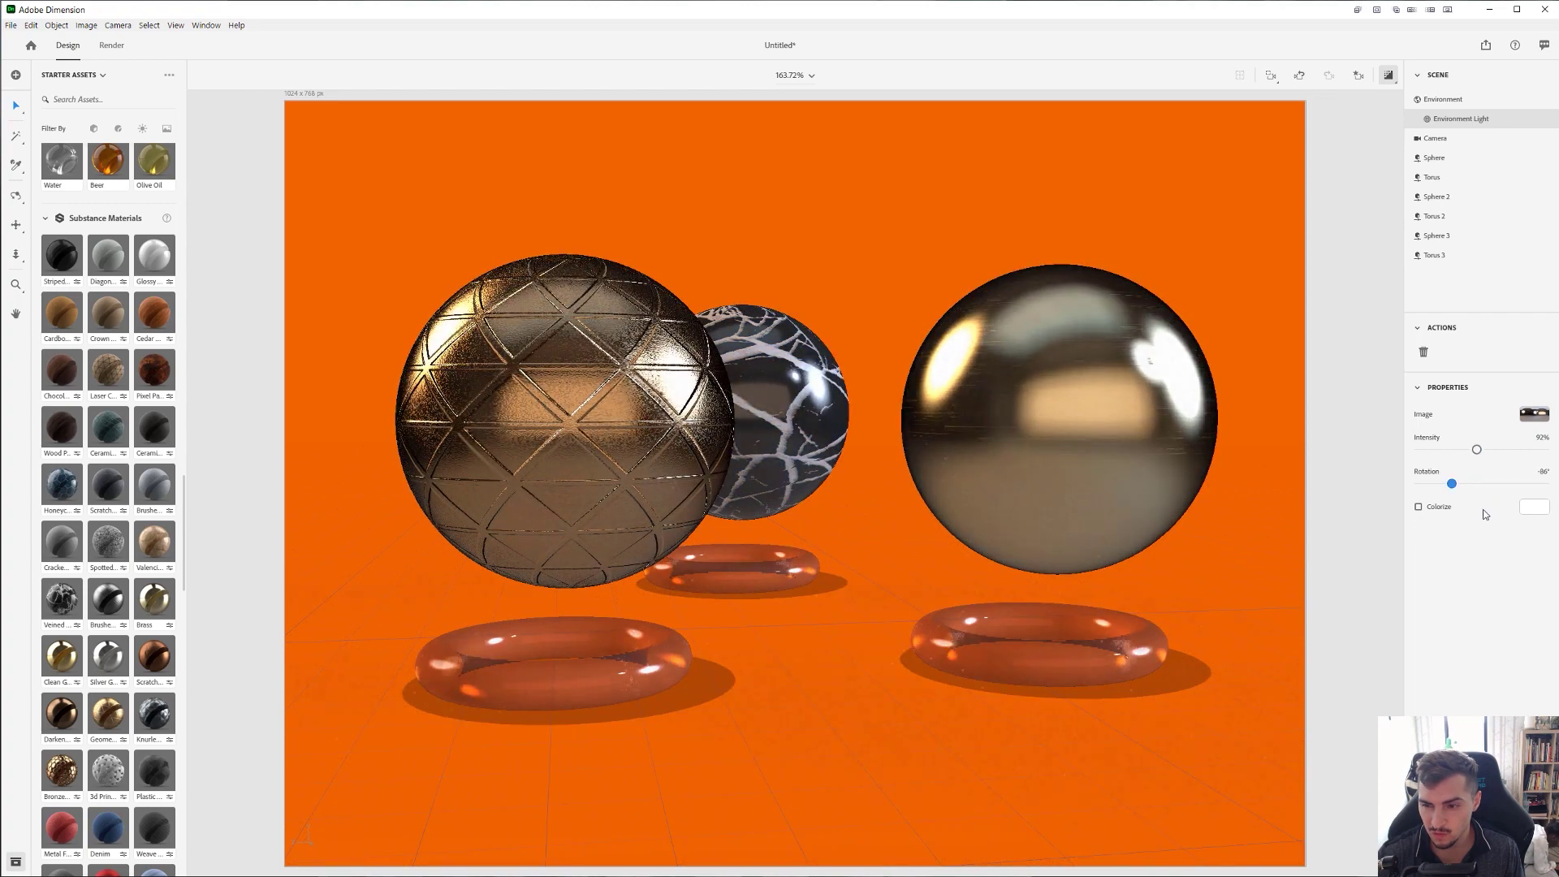
{"action": "left_click", "coordinate": [1419, 507]}
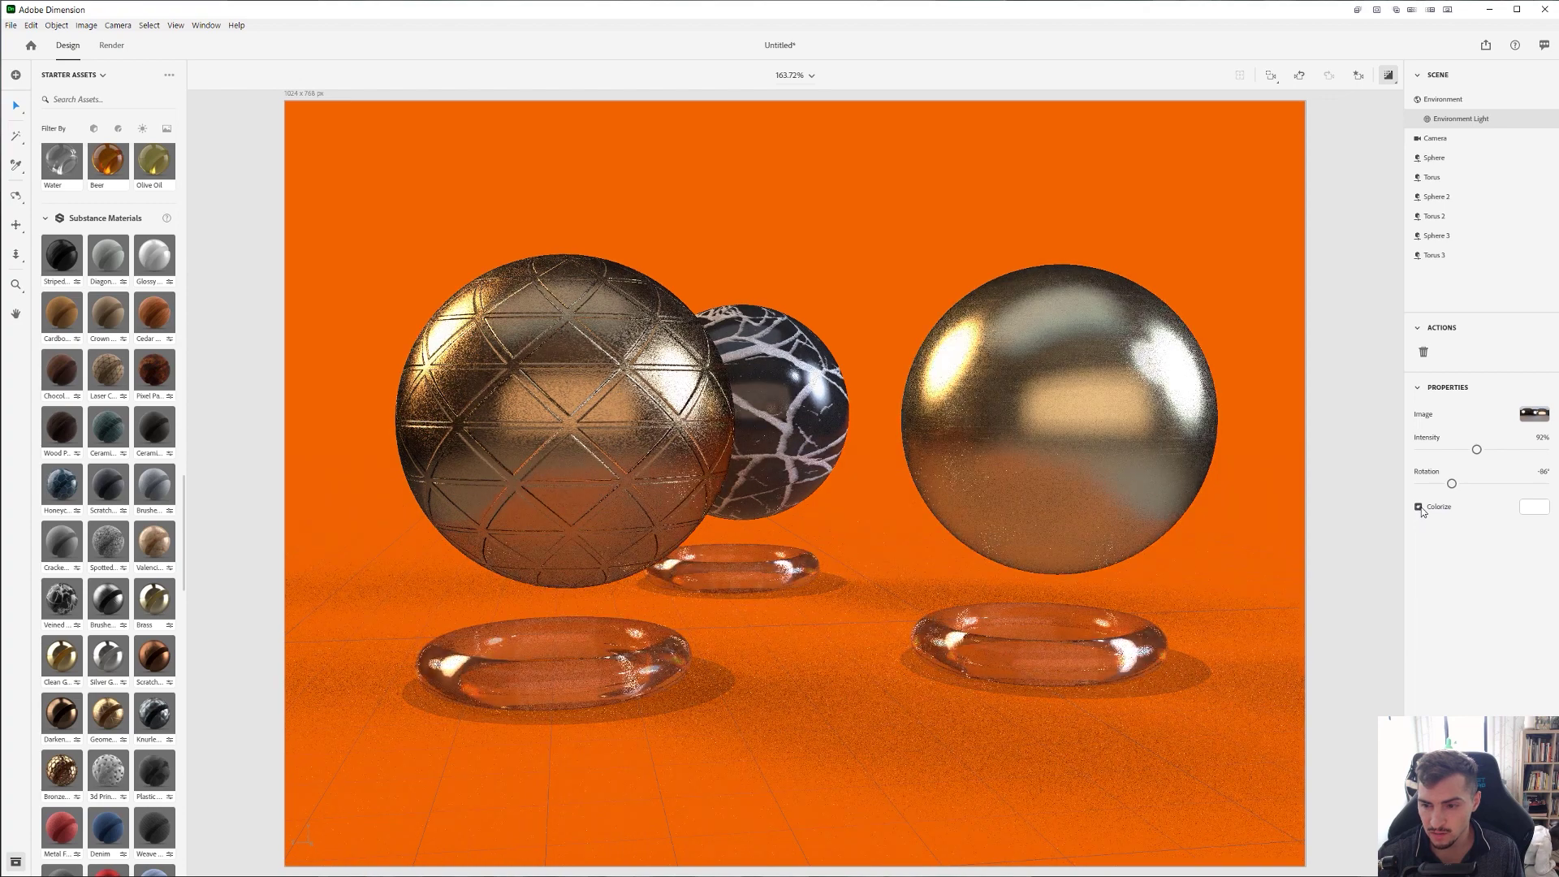
- Try a pale yellow tint on the environment light, RGB 245, 237, 174
{"action": "left_click", "coordinate": [1529, 510]}
{"action": "mouse_move", "coordinate": [1484, 440]}
{"action": "left_mouse_down"}
{"action": "mouse_move", "coordinate": [1497, 425]}
{"action": "mouse_move", "coordinate": [1406, 435]}
{"action": "mouse_move", "coordinate": [1392, 574]}
{"action": "mouse_move", "coordinate": [1377, 574]}
{"action": "left_mouse_up"}
{"action": "left_click_drag", "start_coordinate": [1407, 464], "coordinate": [1398, 426]}
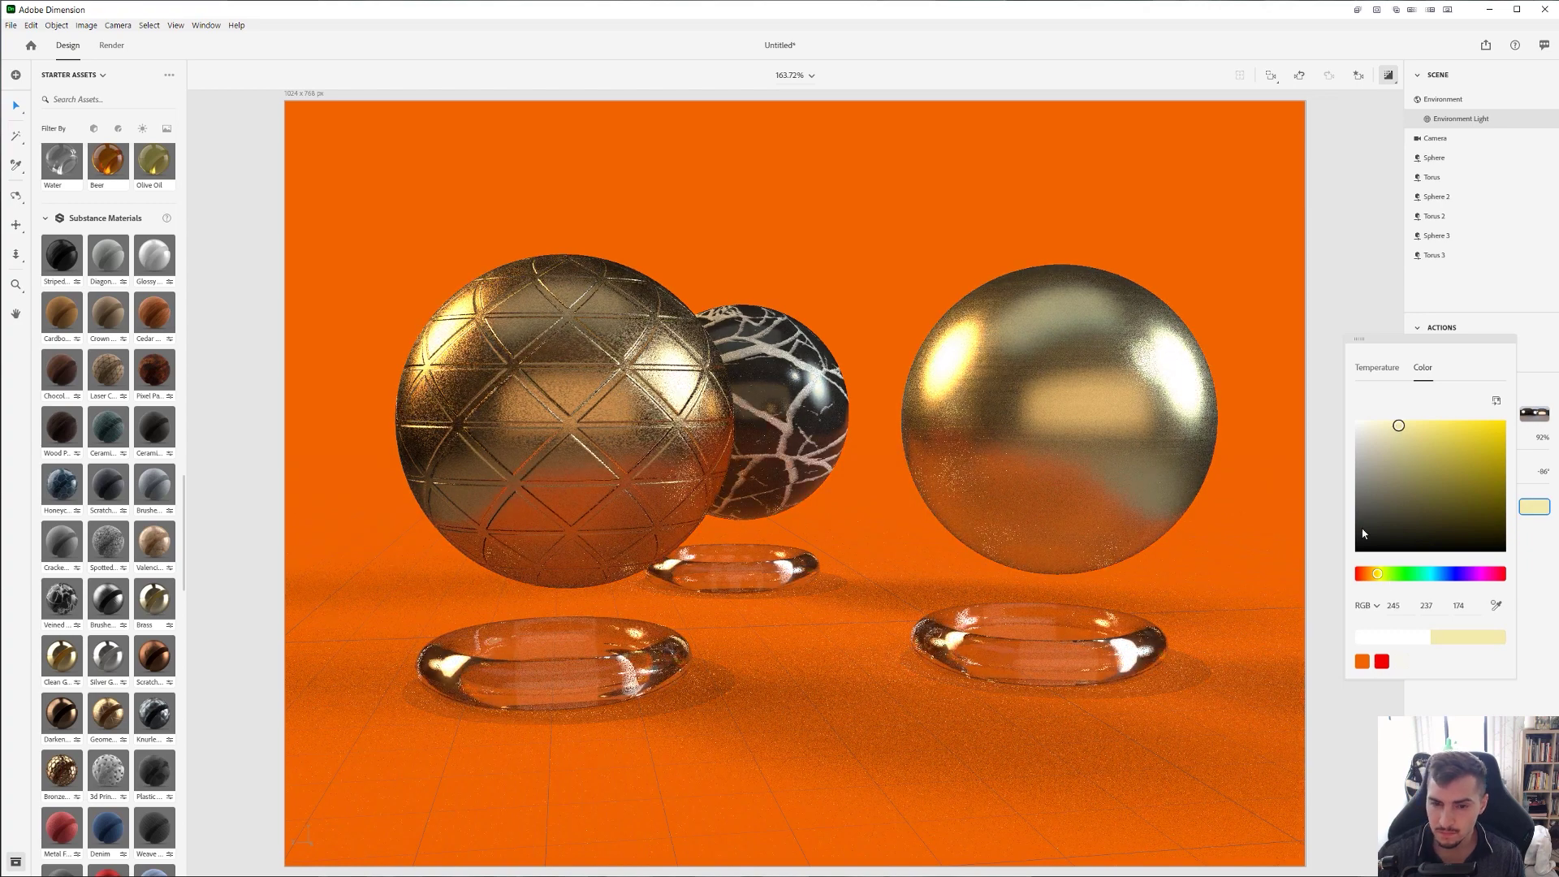
- Colorize the environment light by temperature instead, using a custom value of about 7,734 Kelvin
{"action": "left_click", "coordinate": [1393, 371]}
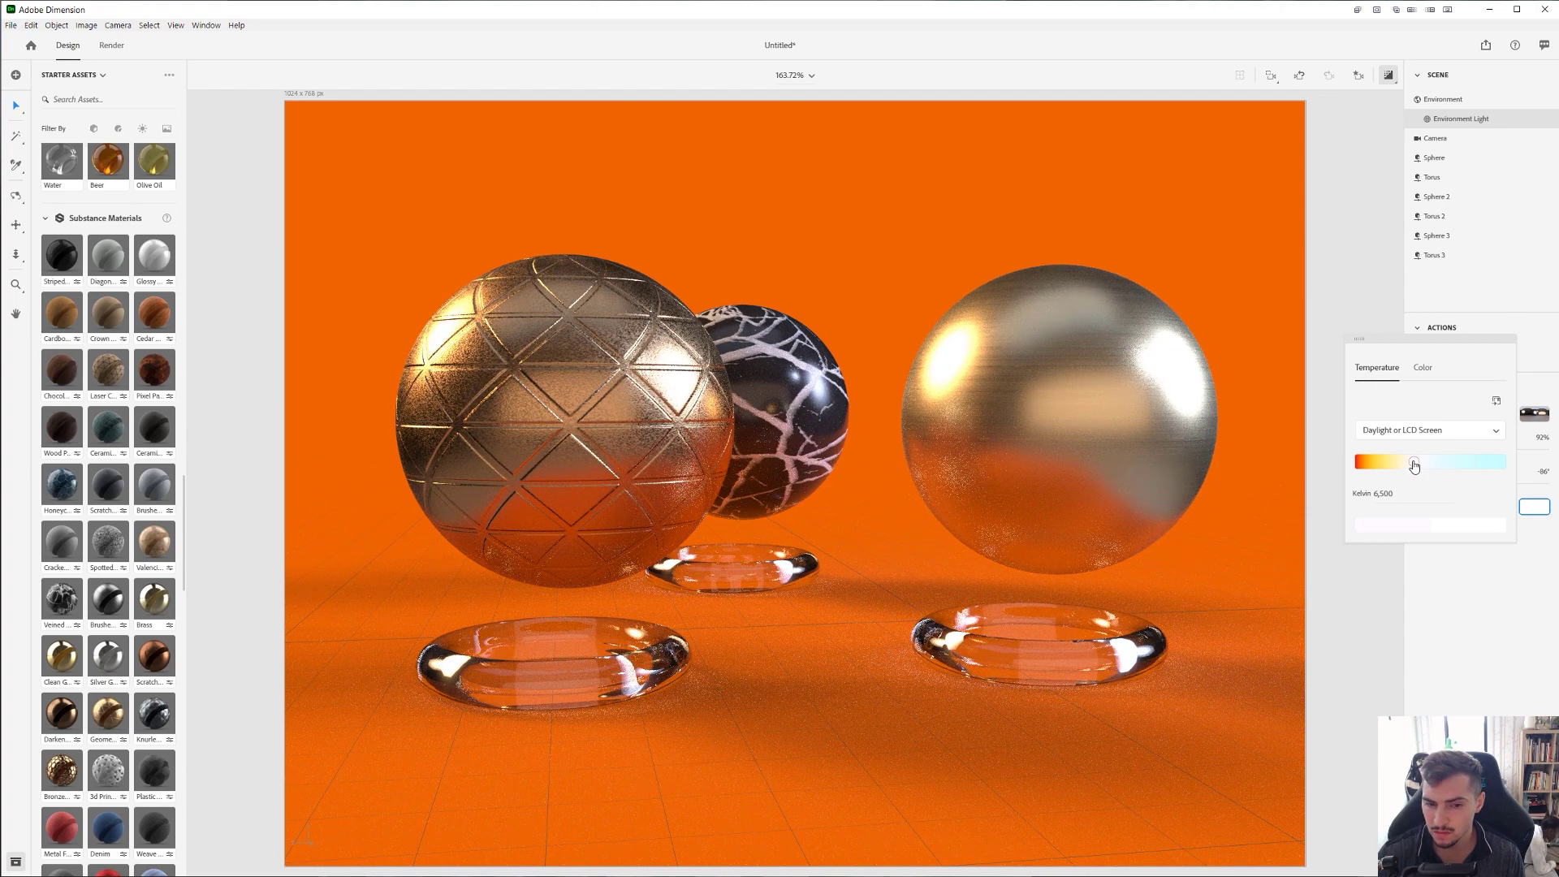
{"action": "left_click_drag", "start_coordinate": [1420, 464], "coordinate": [1502, 468]}
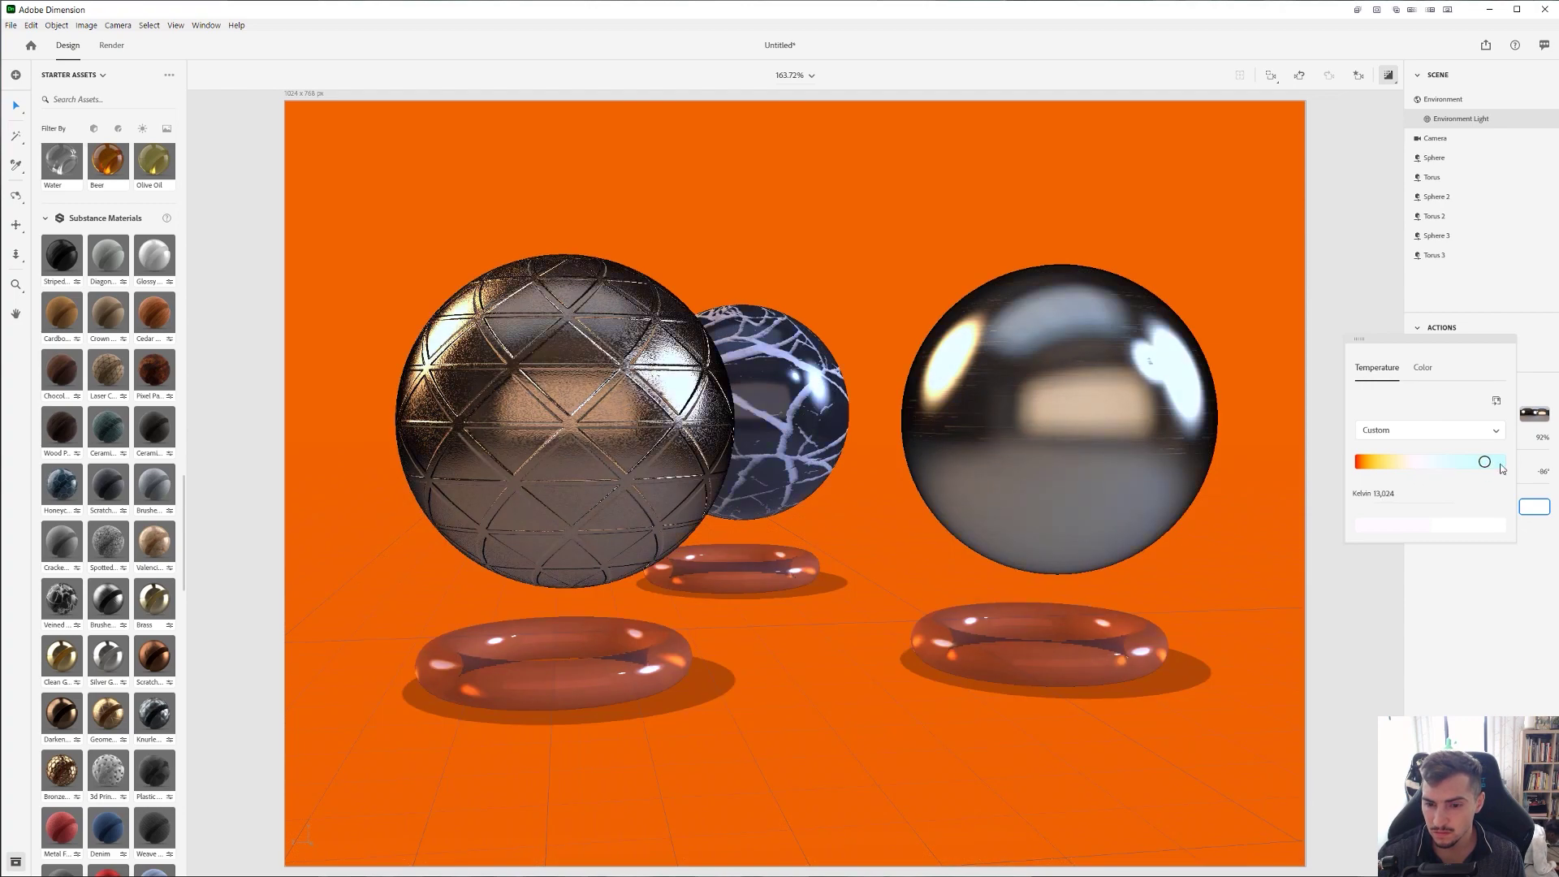
{"action": "left_click_drag", "start_coordinate": [1387, 470], "coordinate": [1407, 470]}
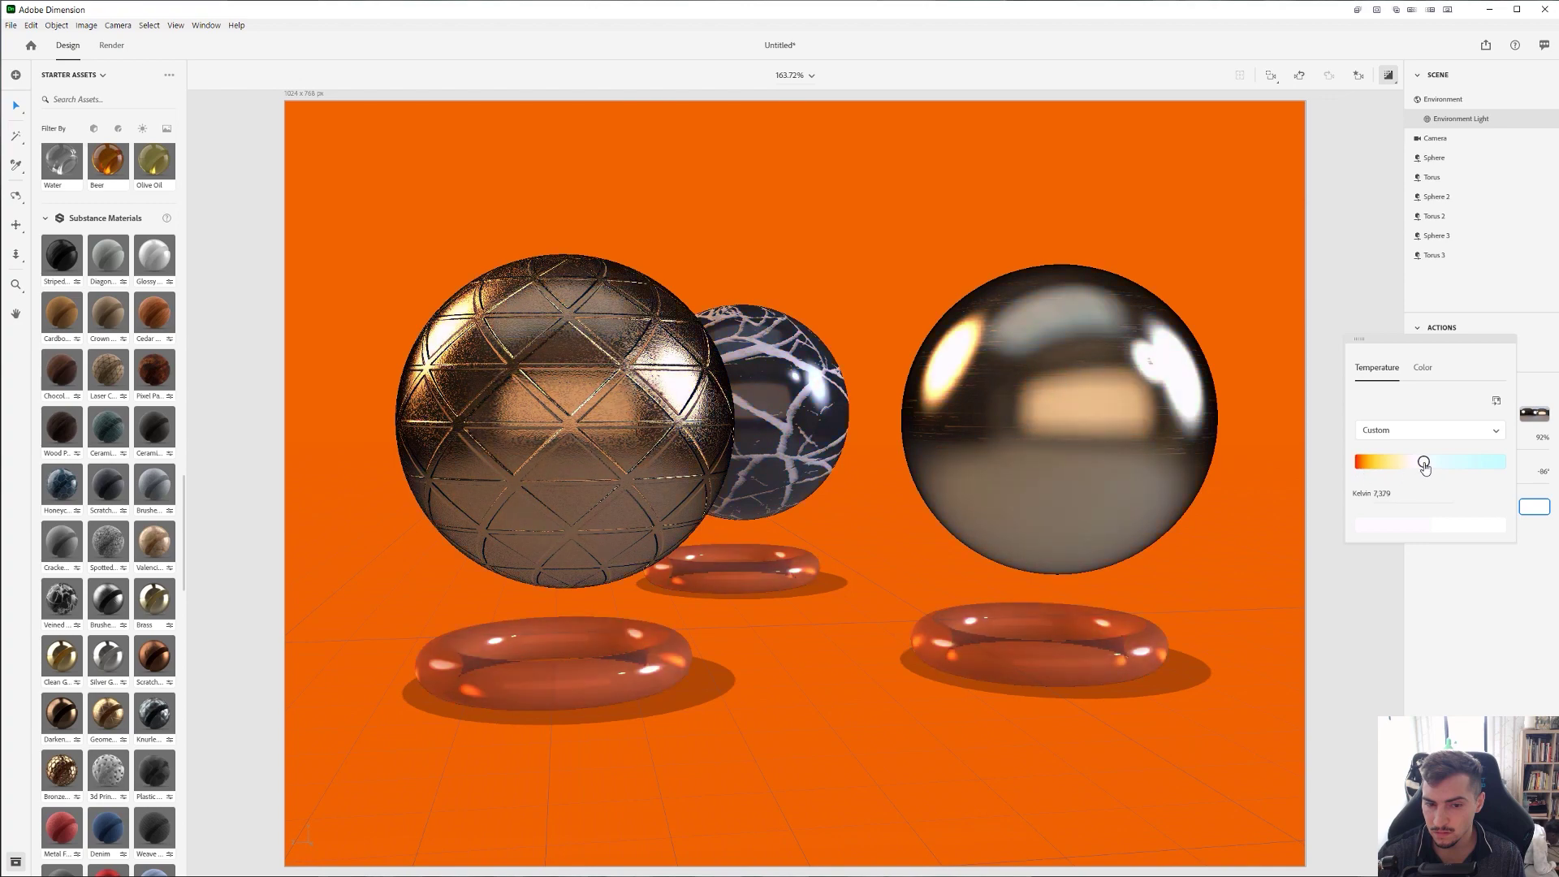
{"action": "left_click_drag", "start_coordinate": [1423, 463], "coordinate": [1430, 465]}
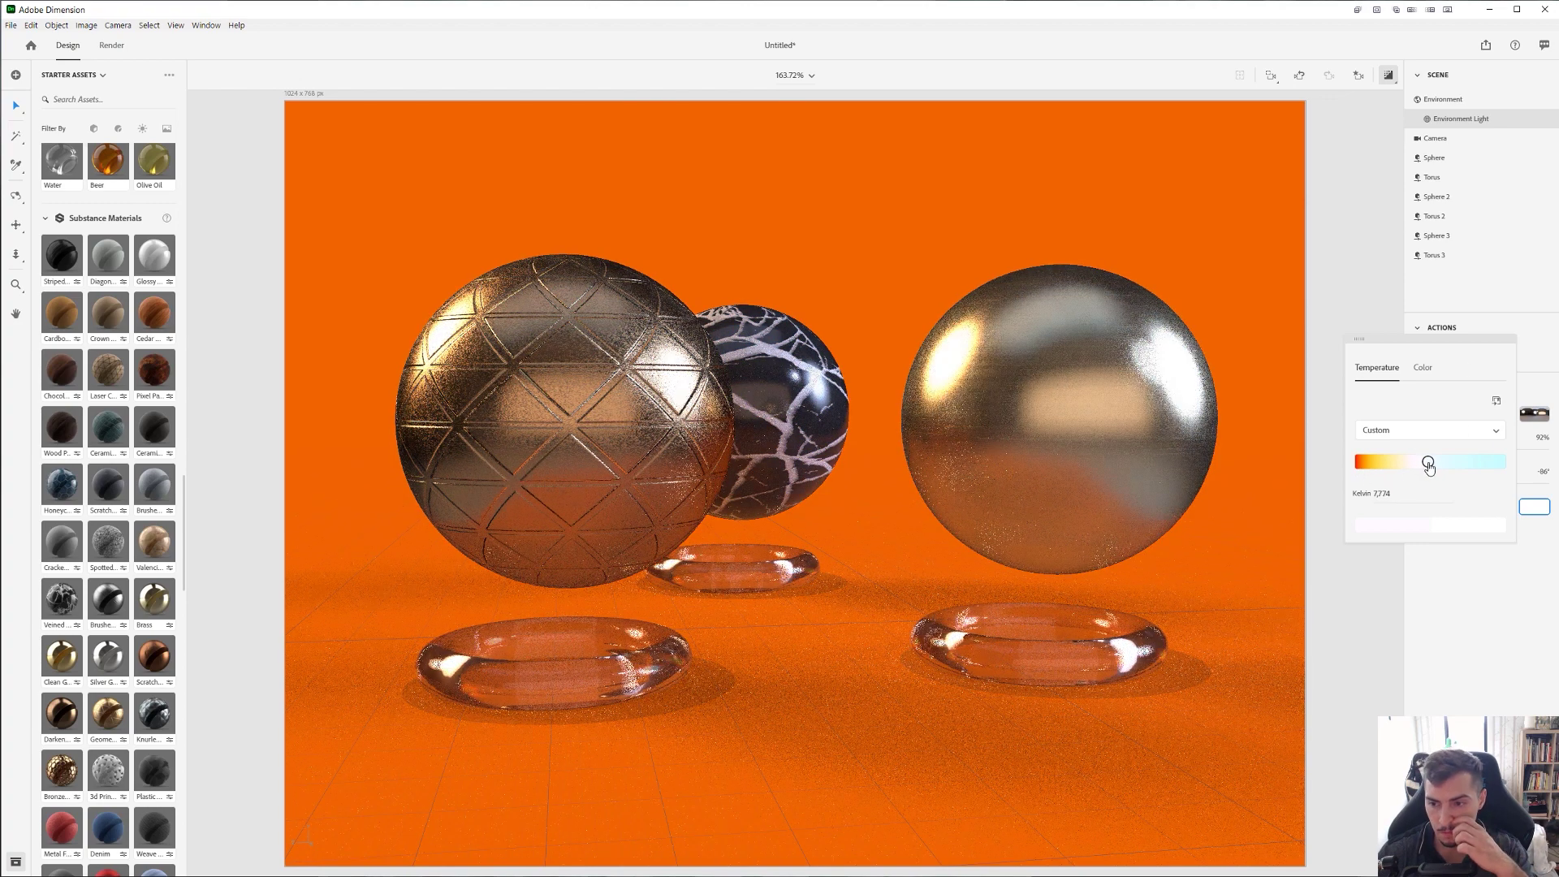
{"action": "left_click", "coordinate": [1507, 321]}
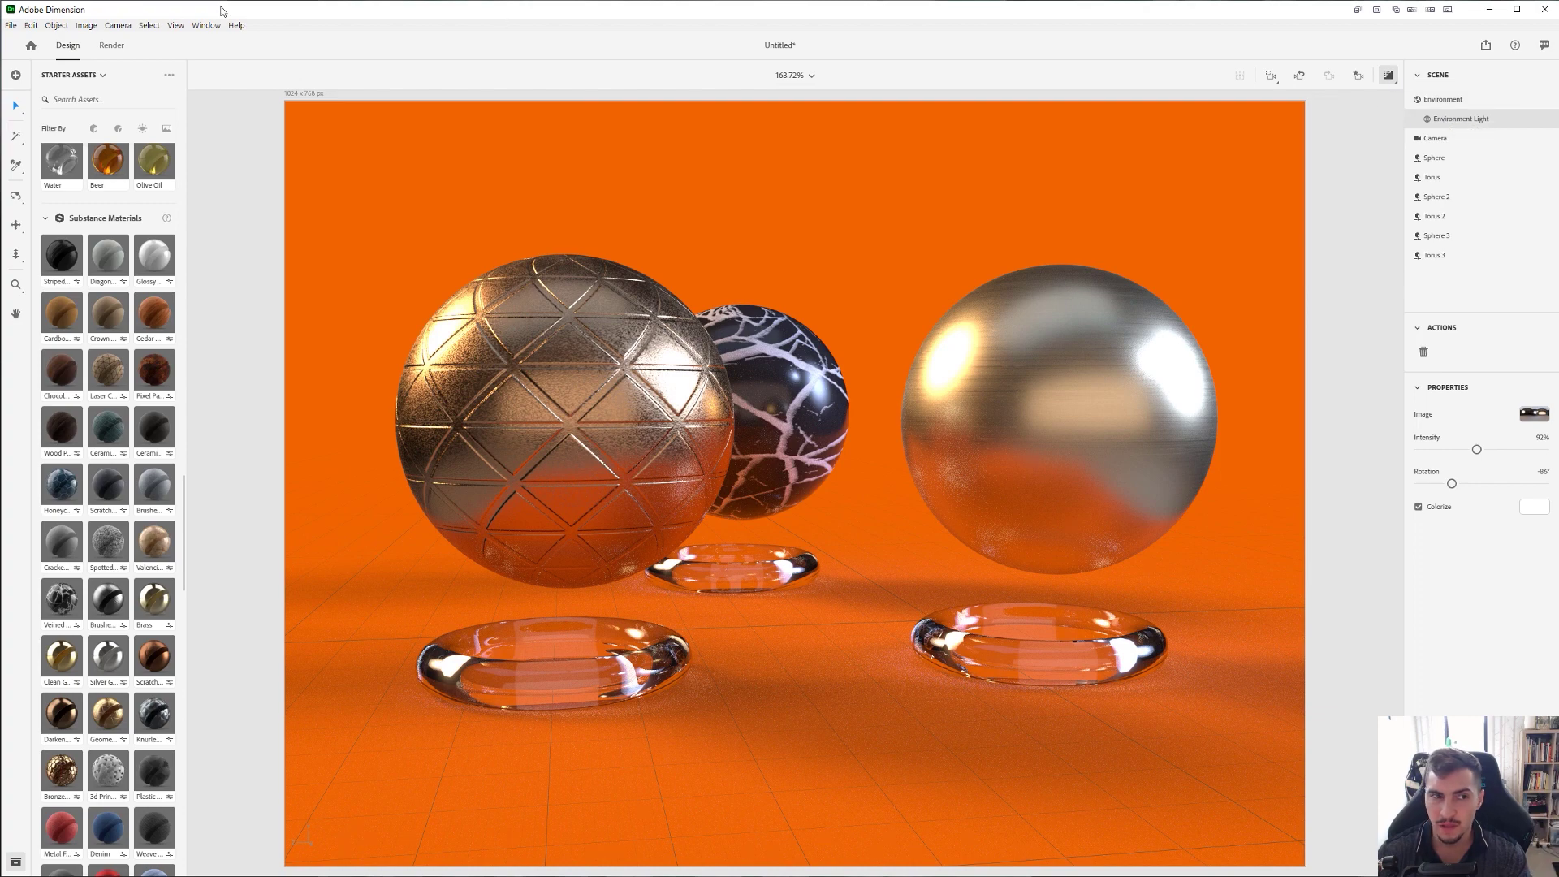
- Examine the file formats offered for exporting the whole scene and leave without exporting
{"action": "left_click", "coordinate": [12, 26]}
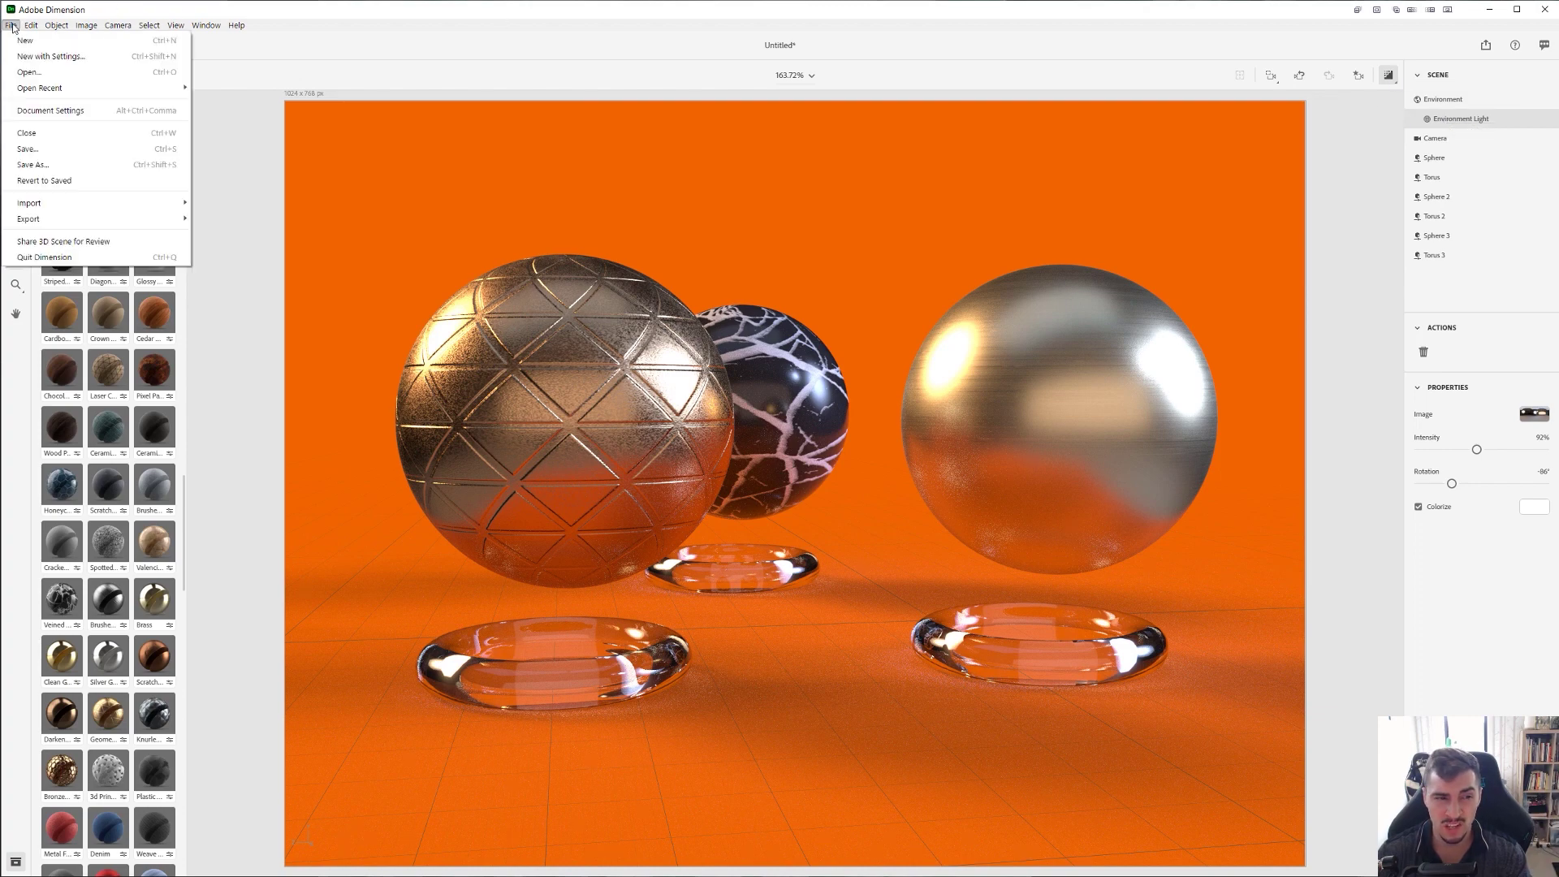
{"action": "mouse_move", "coordinate": [74, 219]}
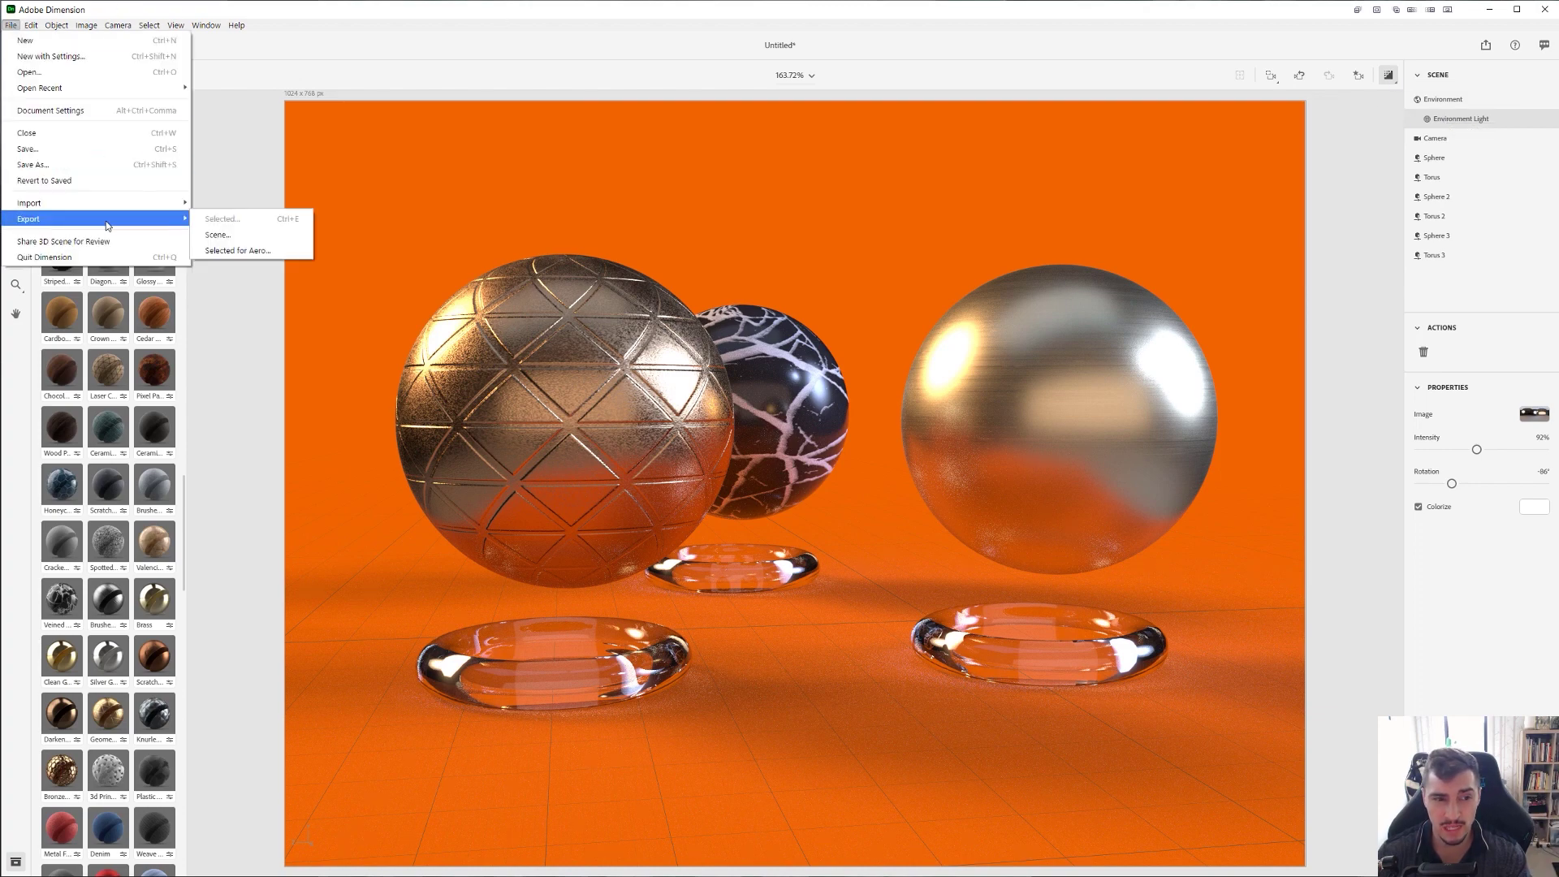
{"action": "left_click", "coordinate": [246, 236]}
{"action": "left_click", "coordinate": [739, 404]}
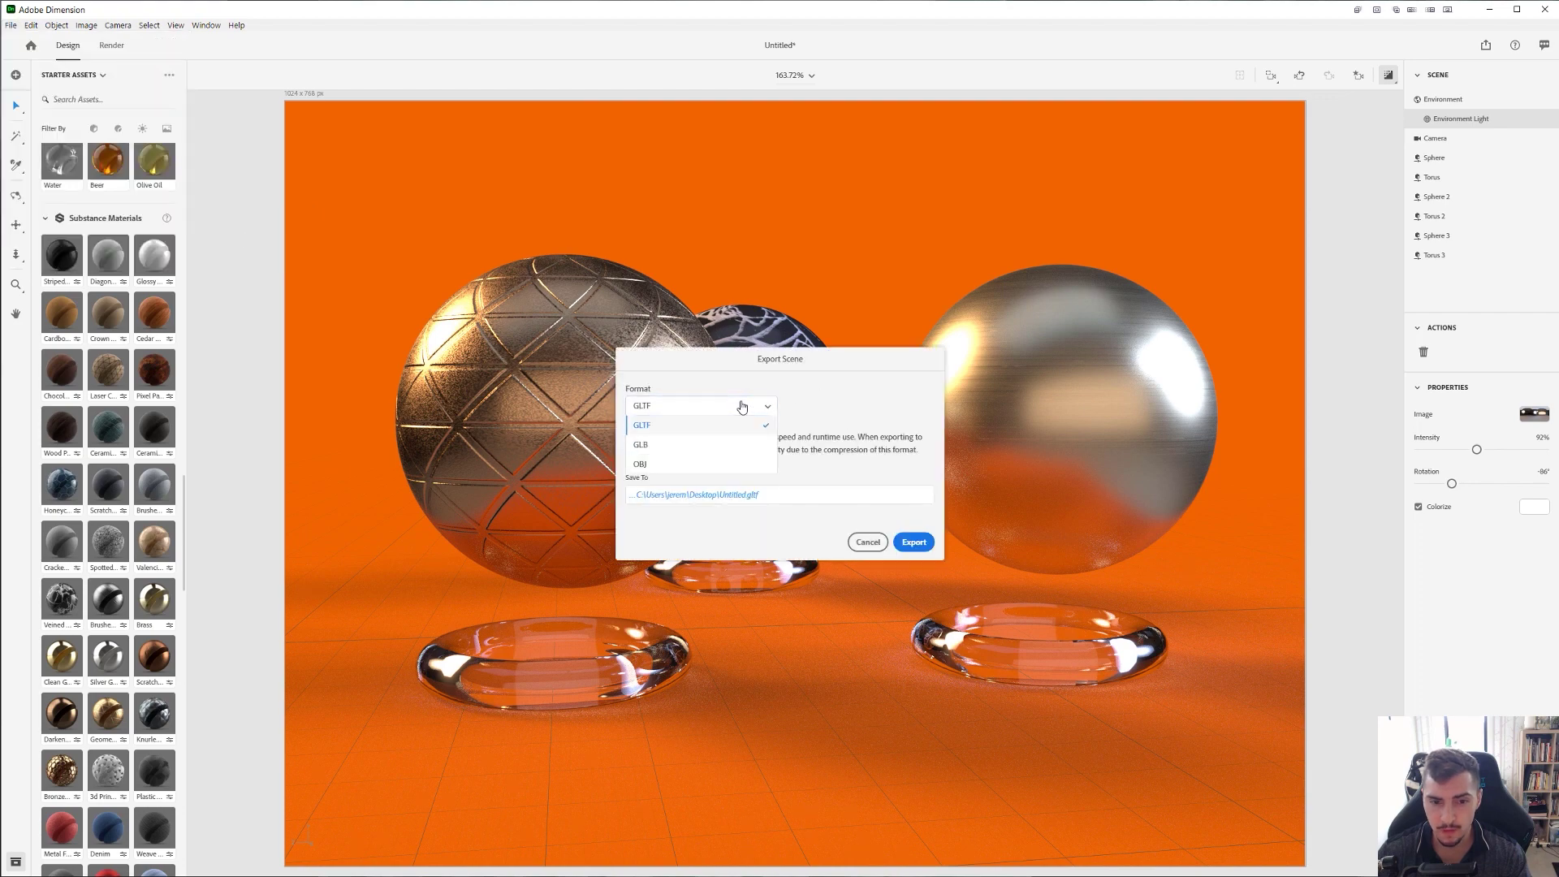
{"action": "left_click", "coordinate": [739, 404]}
{"action": "left_click", "coordinate": [737, 406]}
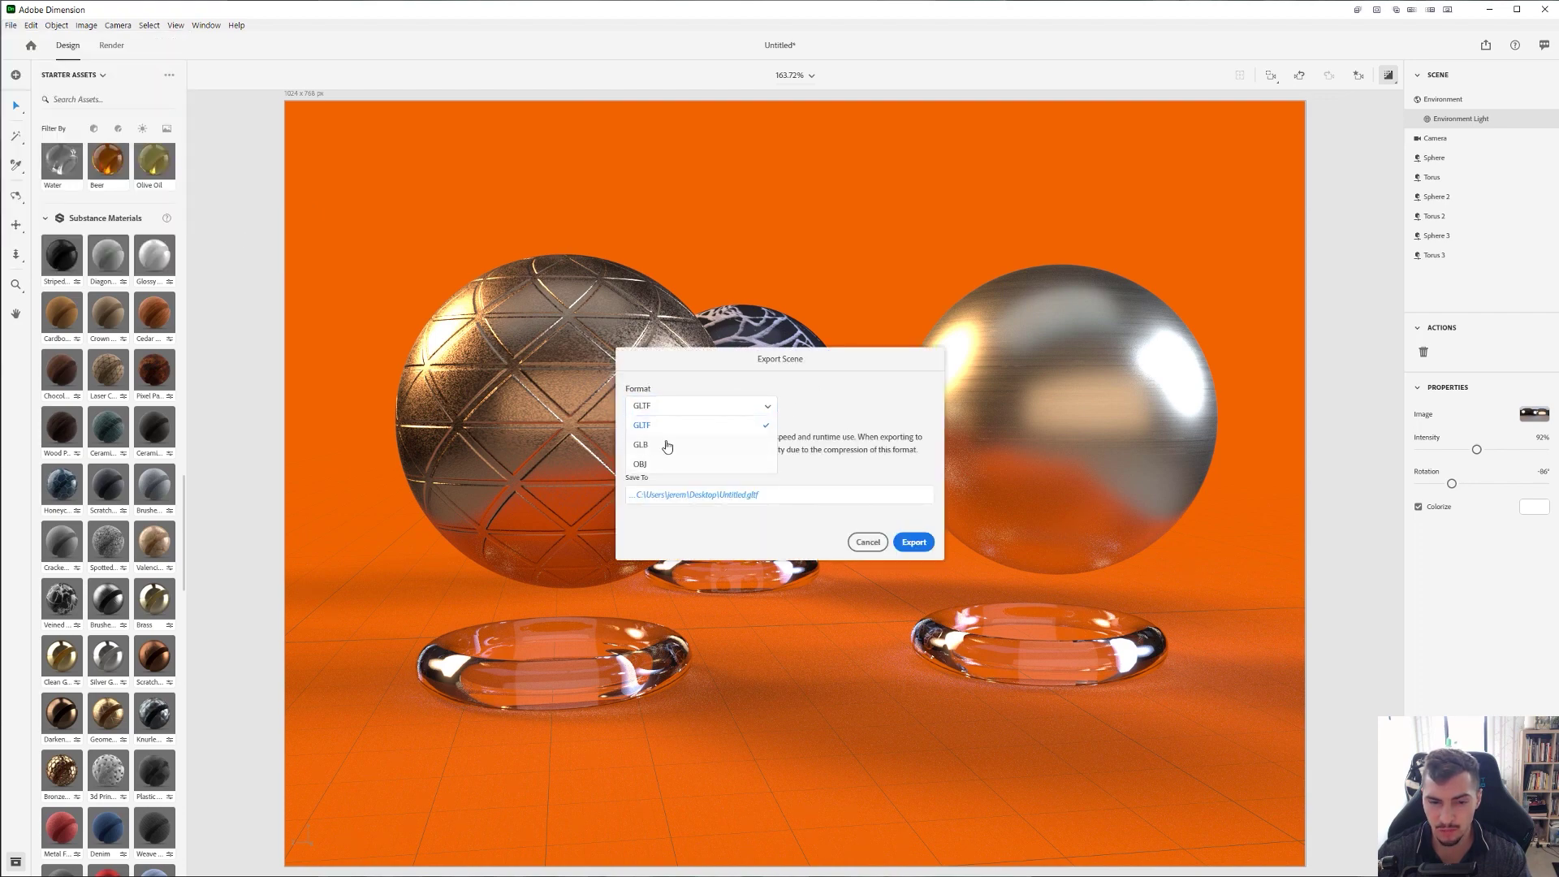
{"action": "left_click", "coordinate": [799, 479]}
{"action": "left_click", "coordinate": [866, 541]}
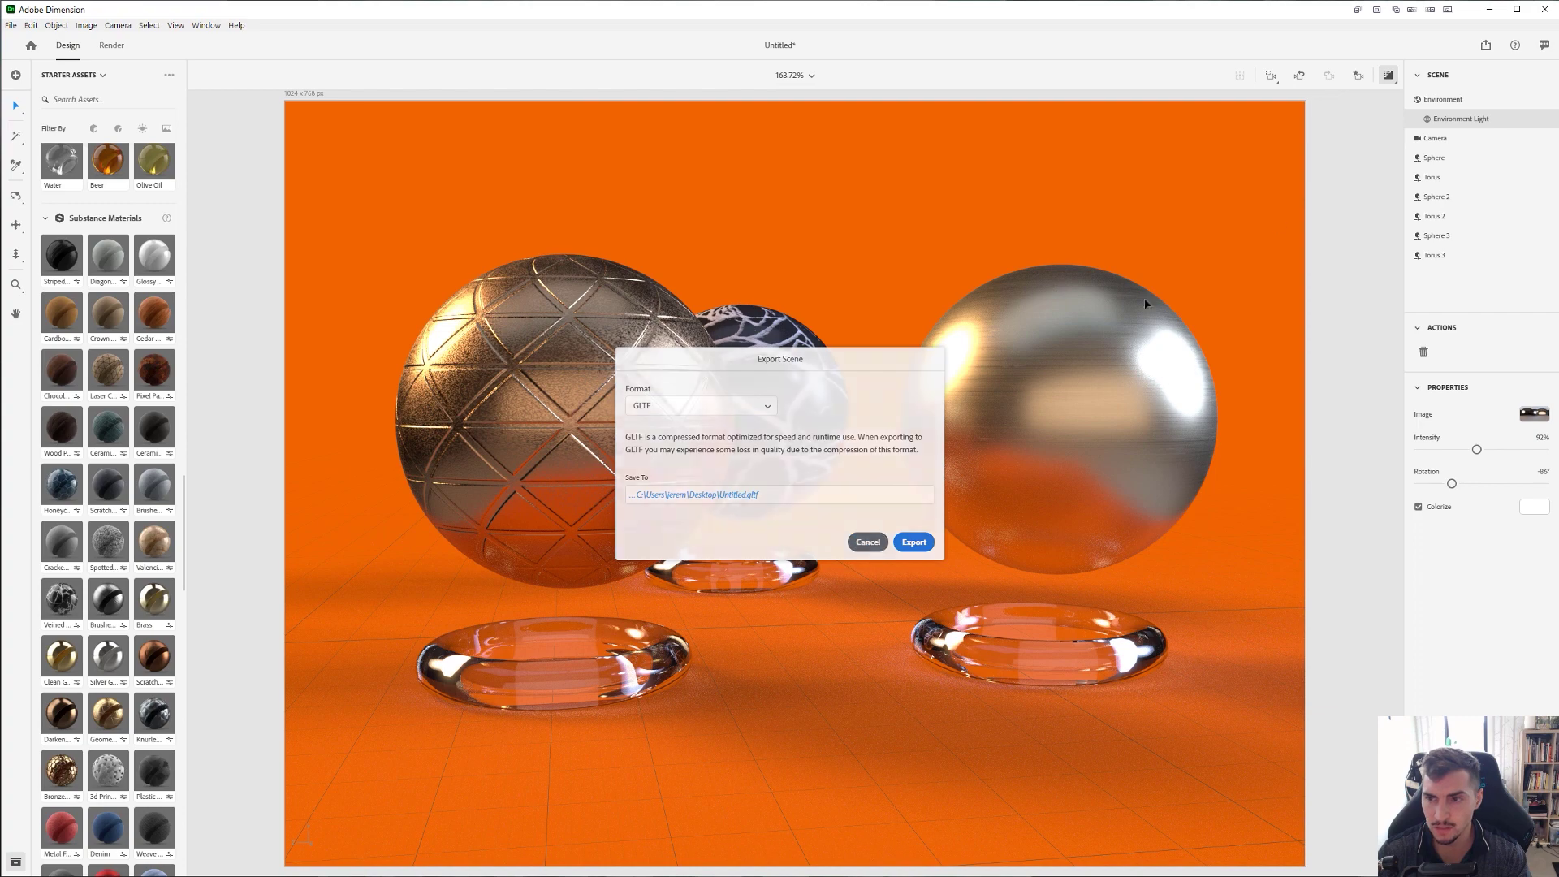
- Compare the scene with the rendered preview off and on
{"action": "left_click", "coordinate": [1387, 74]}
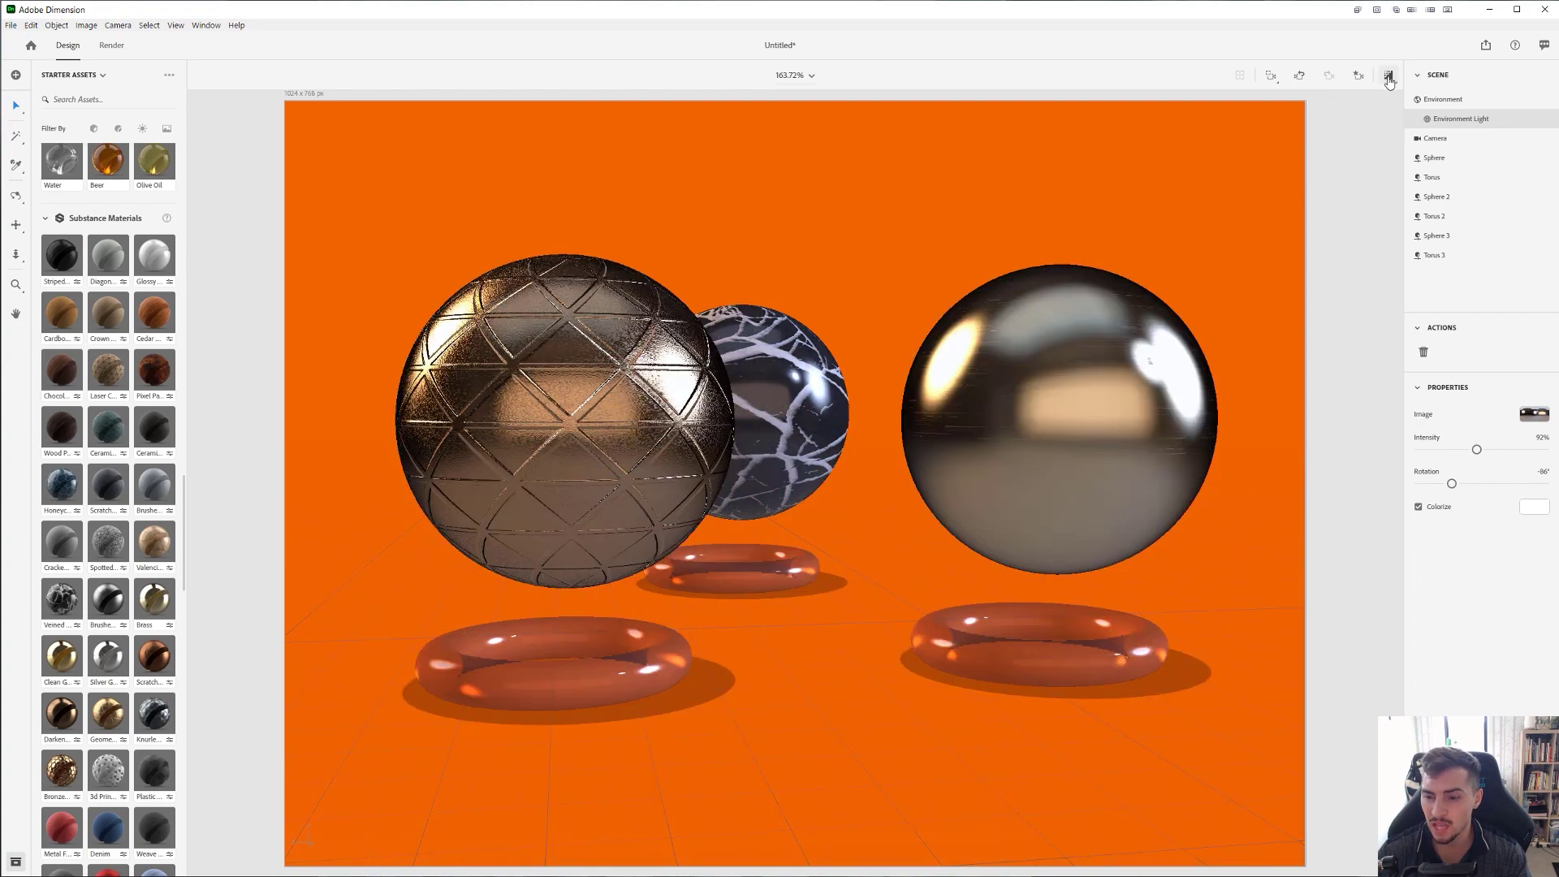
{"action": "left_click", "coordinate": [1389, 77]}
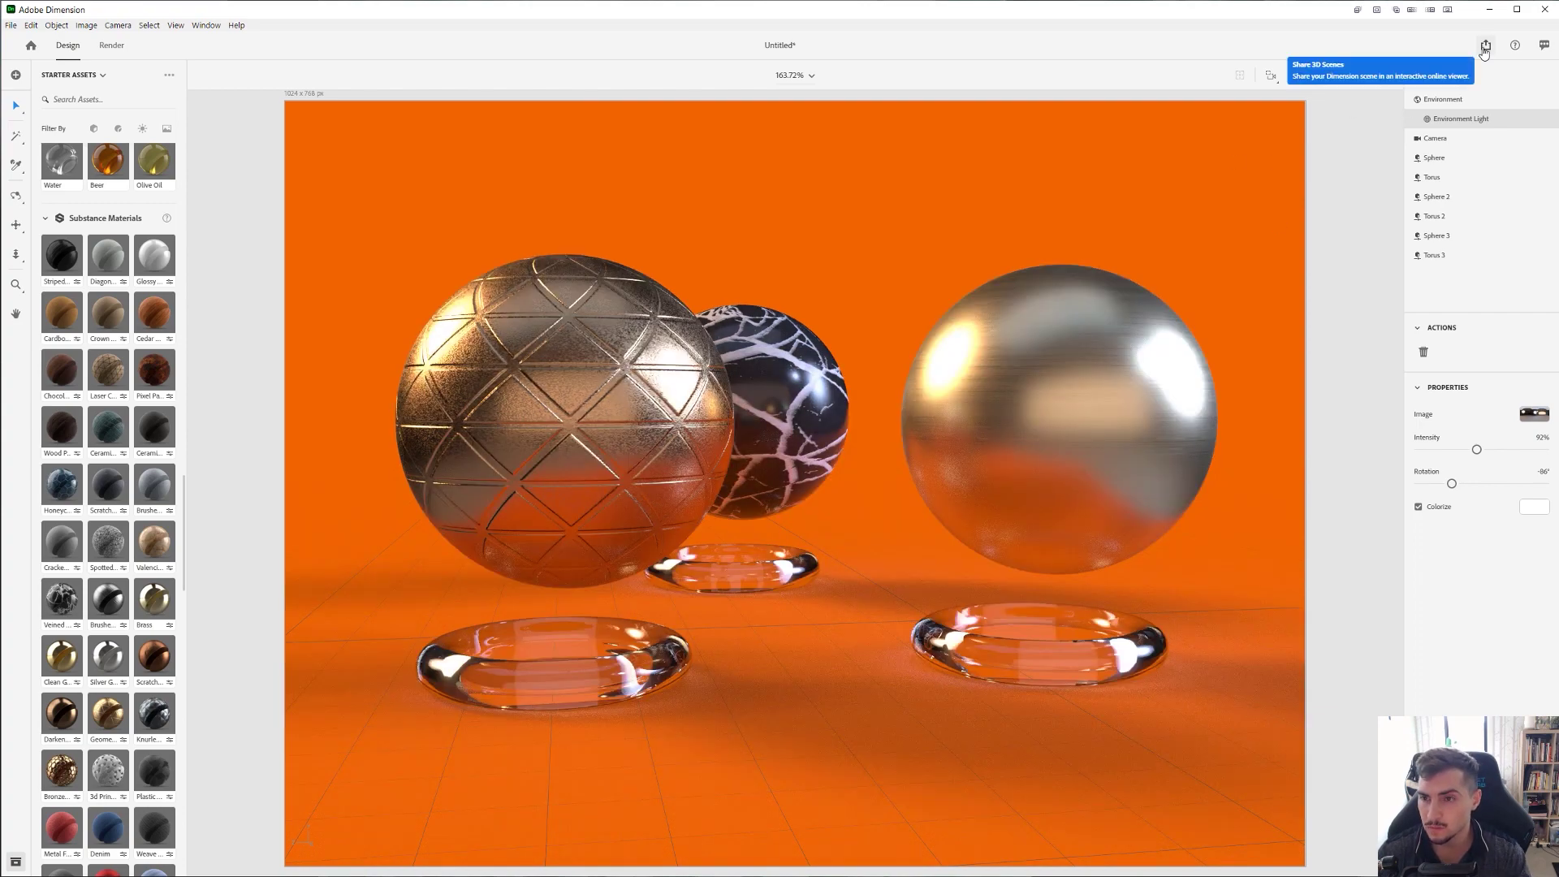
- Open the render settings and make PNG the only export format, with PSD disabled
{"action": "left_click", "coordinate": [238, 83]}
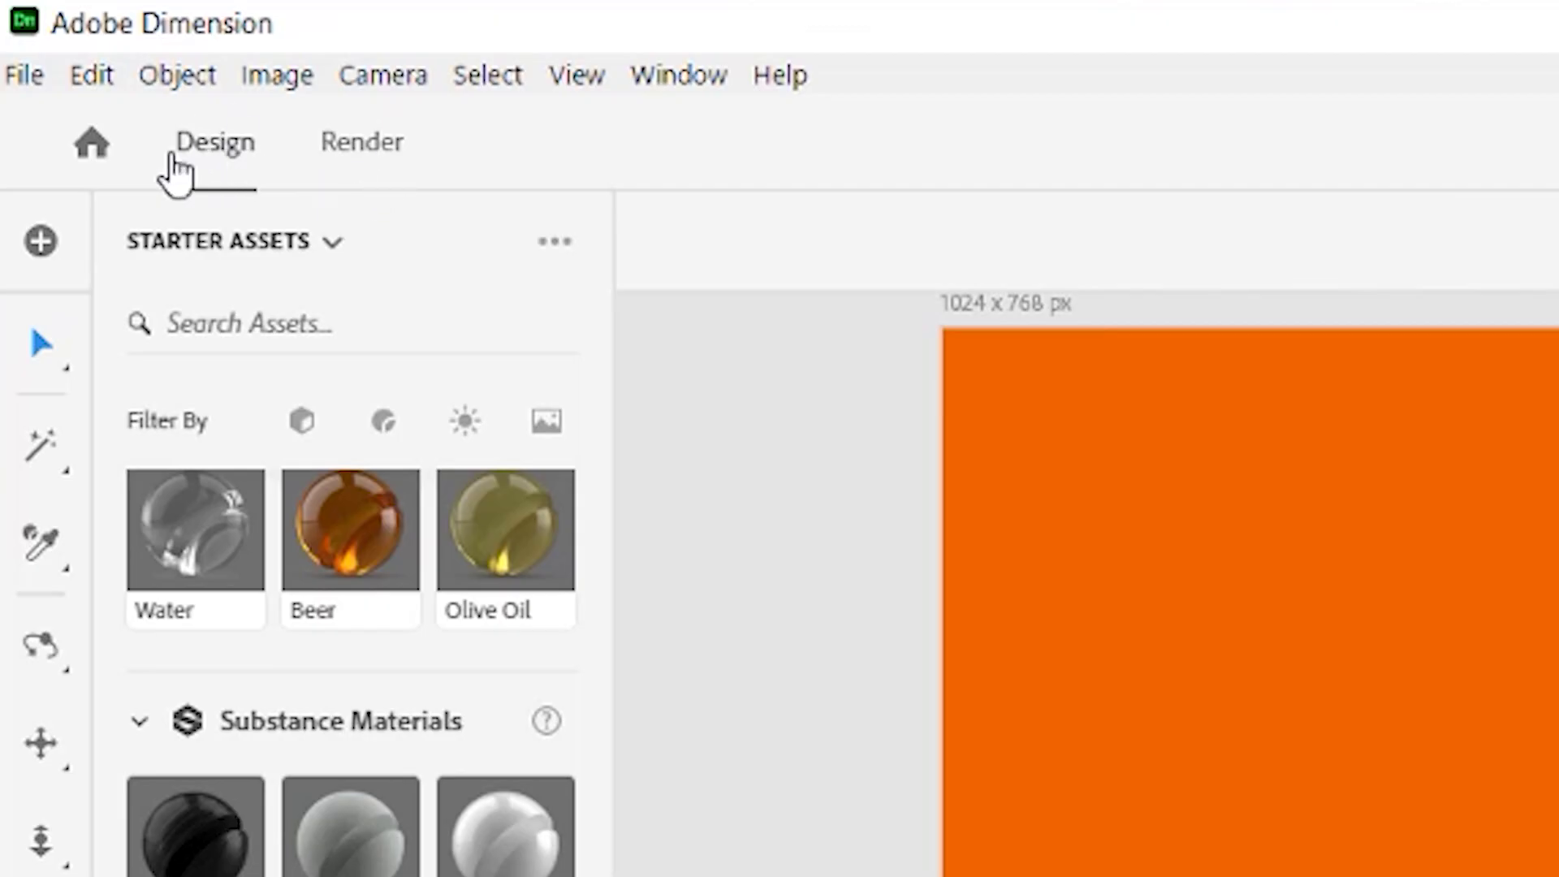
{"action": "left_click", "coordinate": [358, 158]}
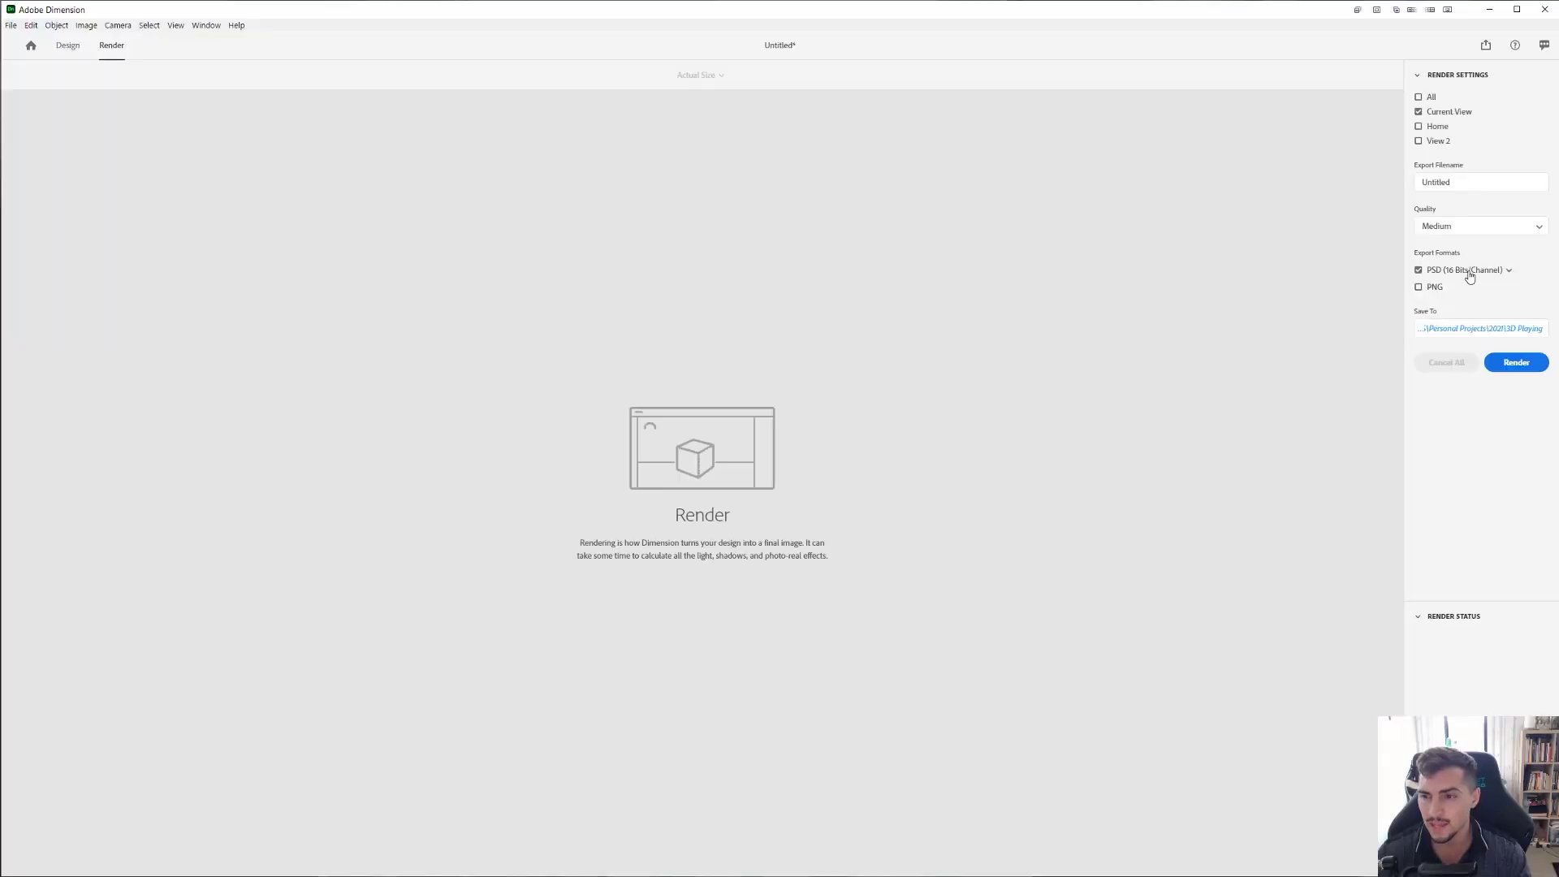
{"action": "left_click", "coordinate": [1496, 270]}
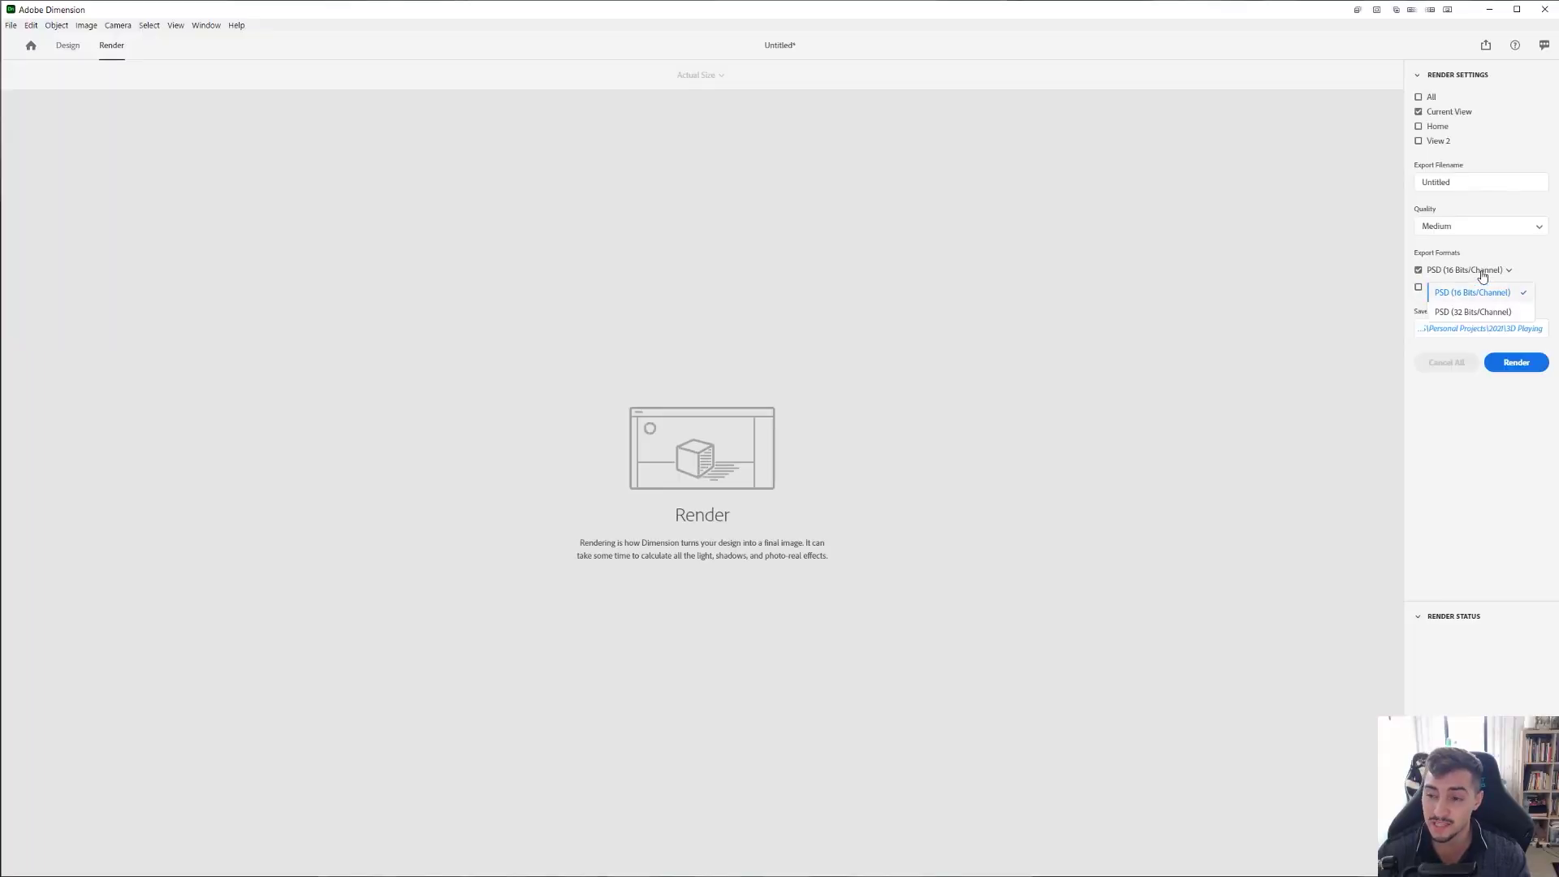
{"action": "left_click", "coordinate": [1418, 270]}
{"action": "left_click", "coordinate": [1419, 270]}
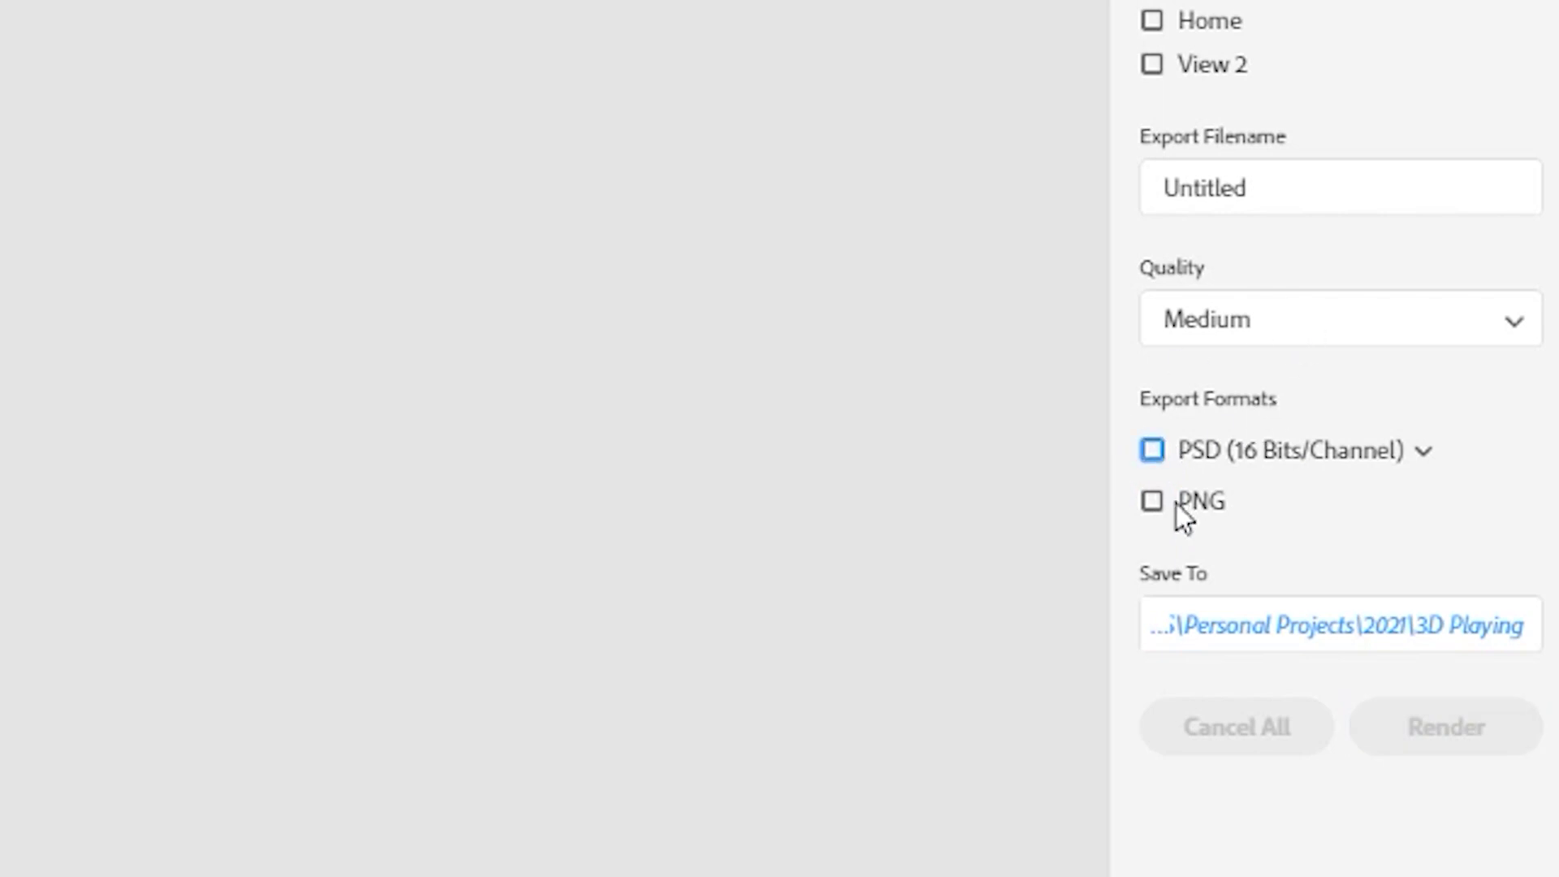
{"action": "left_click", "coordinate": [1154, 503]}
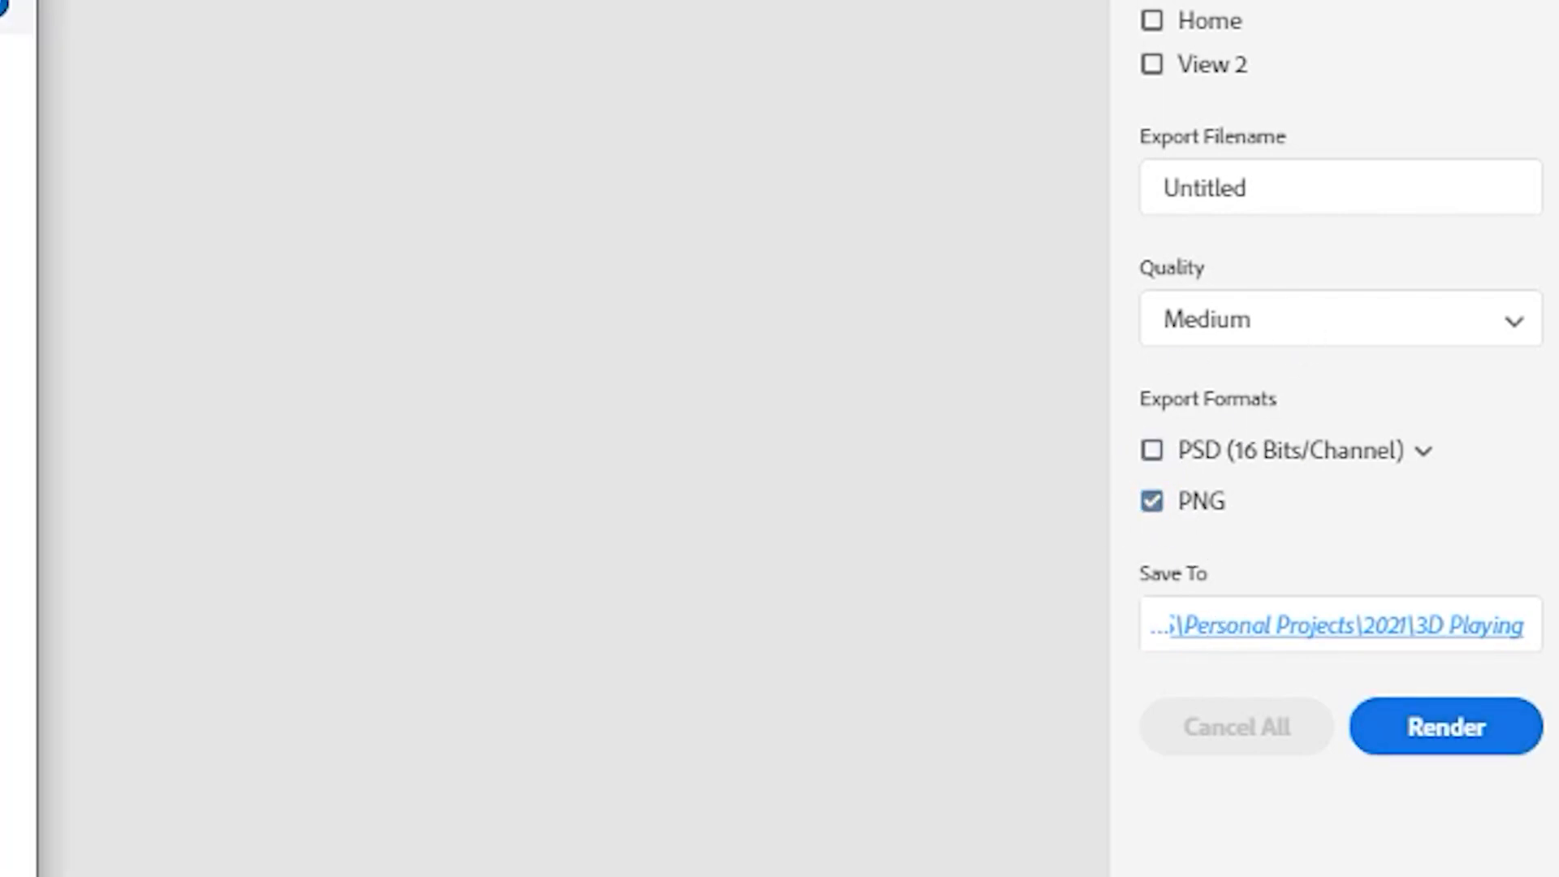
- Try the High (Slow) and Low (Fast) render qualities and set the quality back to Medium
{"action": "left_click", "coordinate": [1280, 319]}
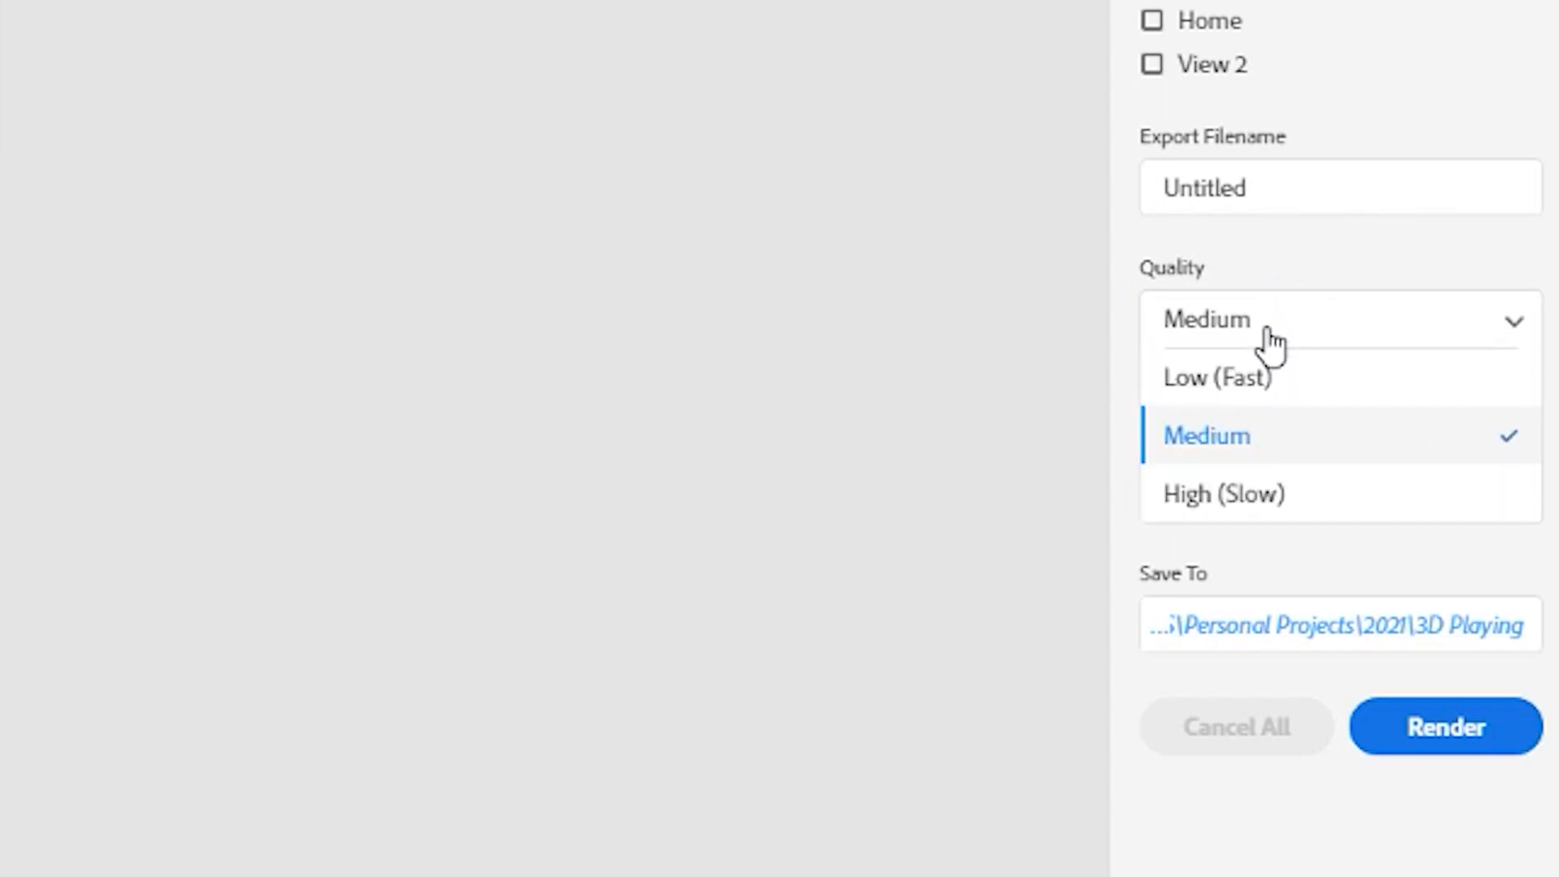
{"action": "left_click", "coordinate": [1260, 487]}
{"action": "left_click", "coordinate": [1293, 328]}
{"action": "left_click", "coordinate": [1273, 436]}
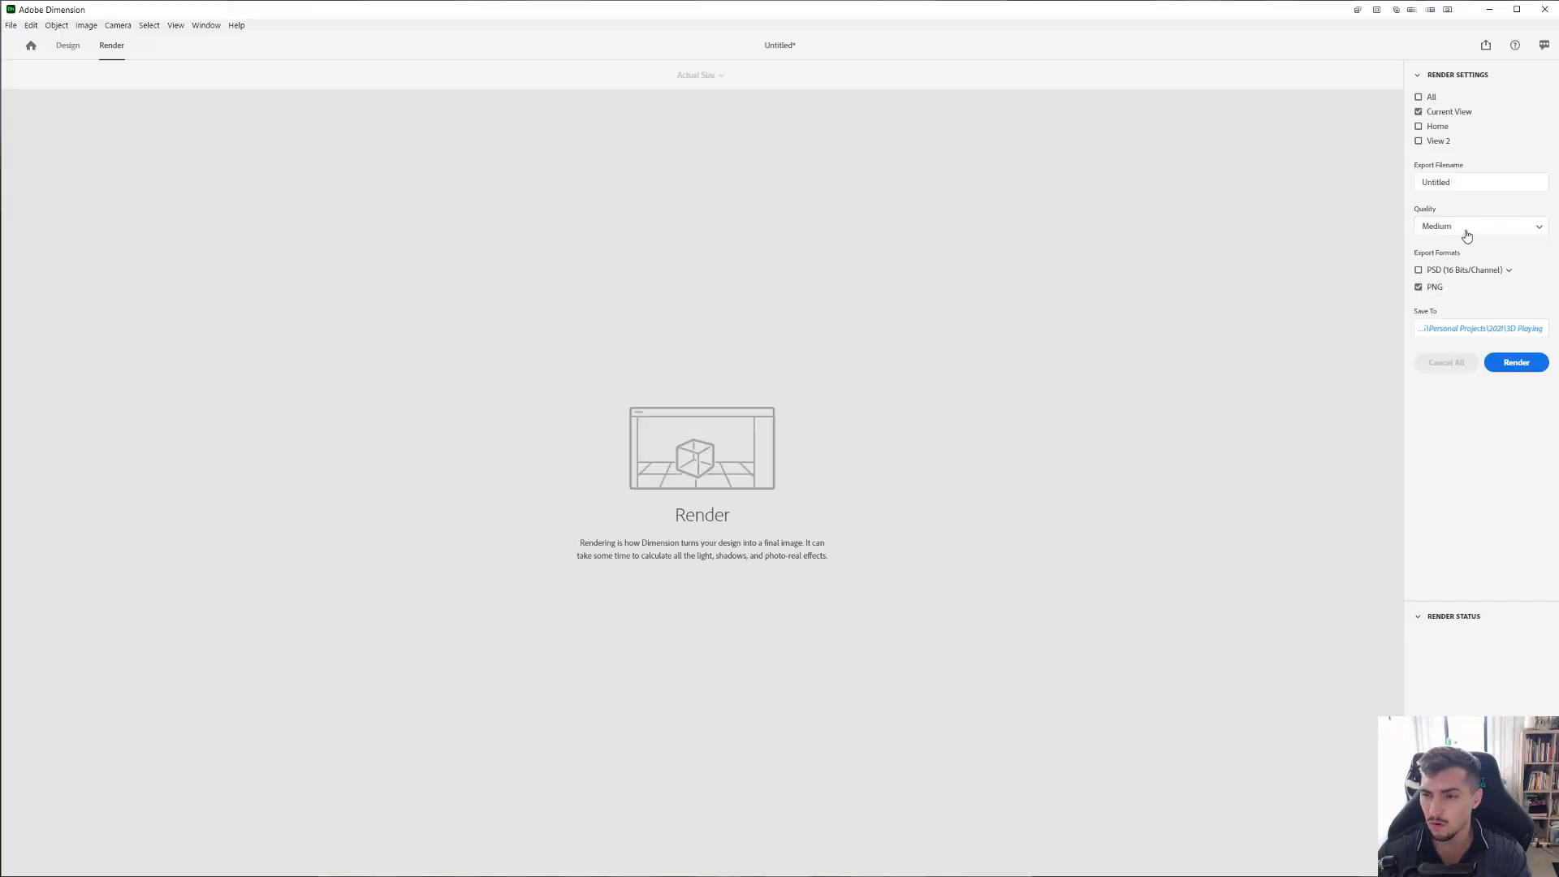
{"action": "left_click", "coordinate": [1283, 329]}
{"action": "left_click", "coordinate": [1452, 246]}
{"action": "left_click", "coordinate": [1451, 229]}
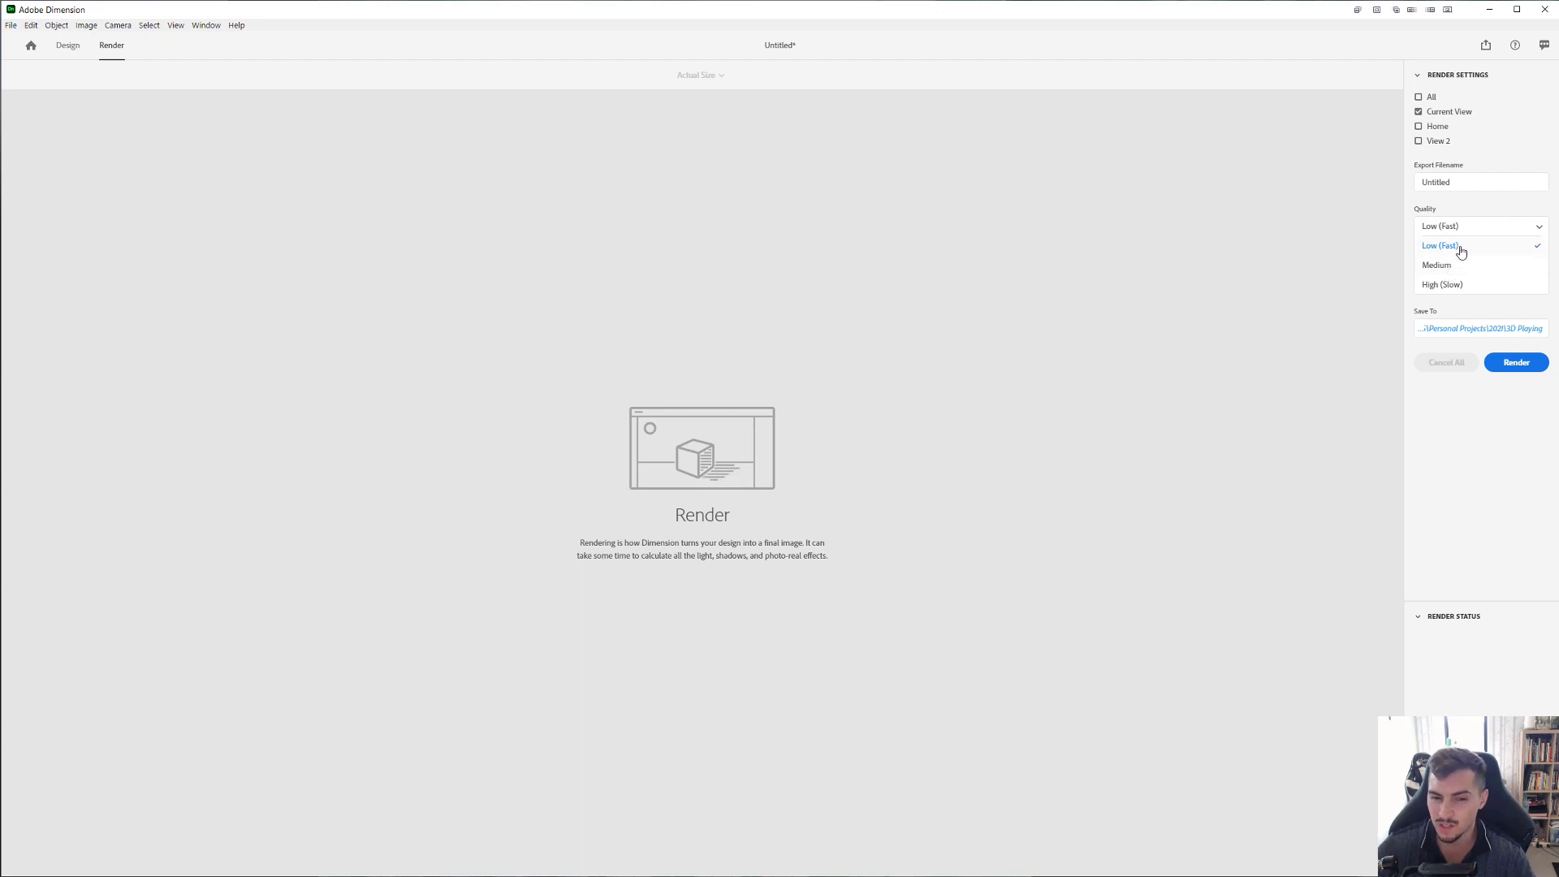
{"action": "left_click", "coordinate": [1445, 266]}
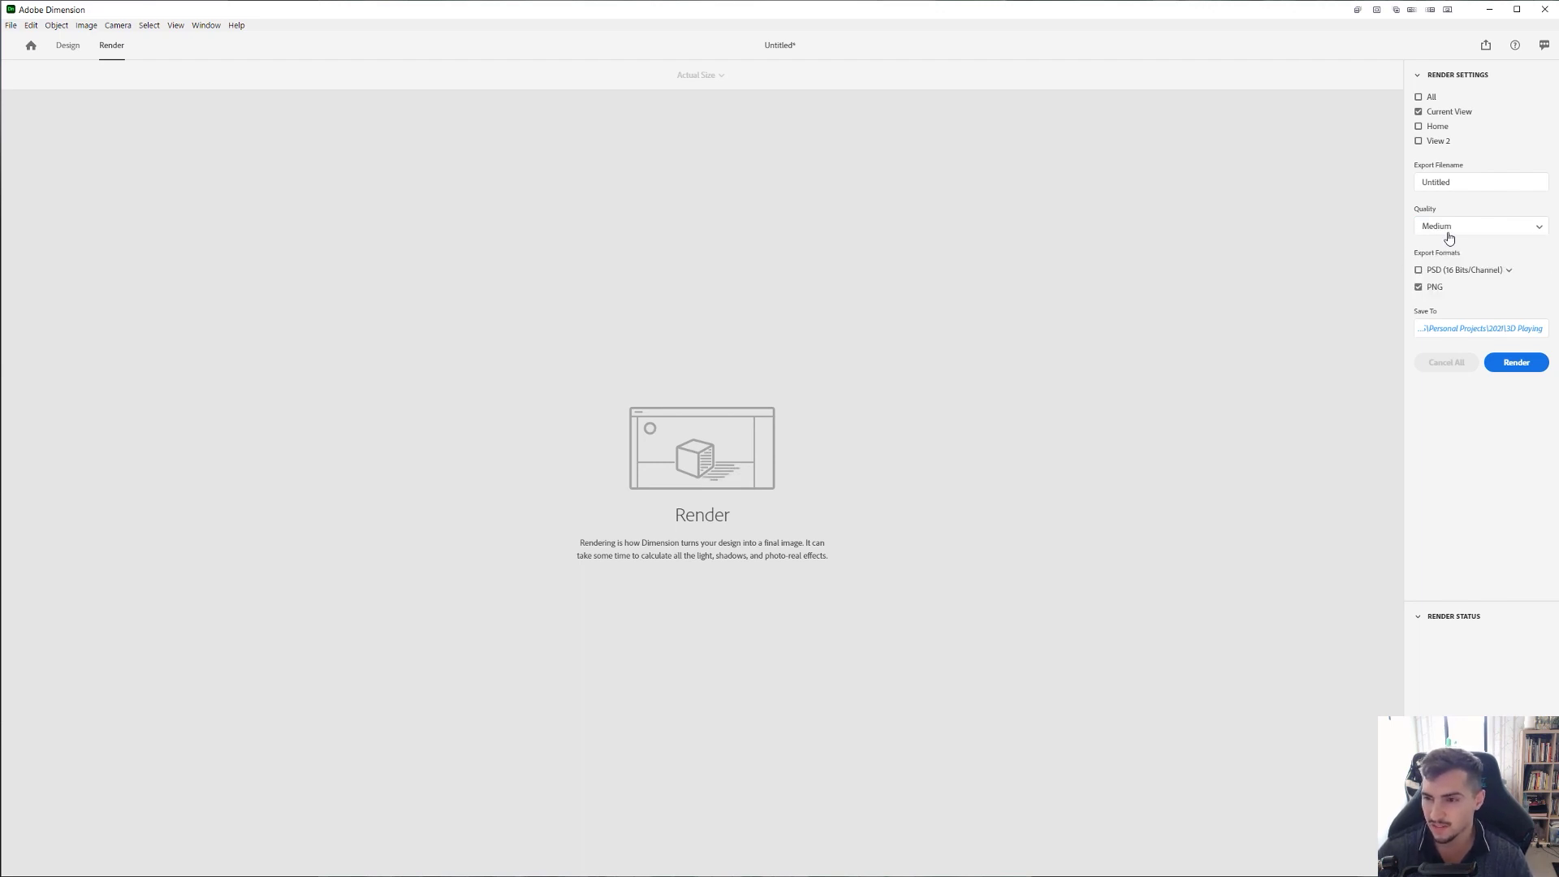
- Name the export file Orange and render the current view
{"action": "left_click", "coordinate": [1462, 179]}
{"action": "type", "text": "0"}
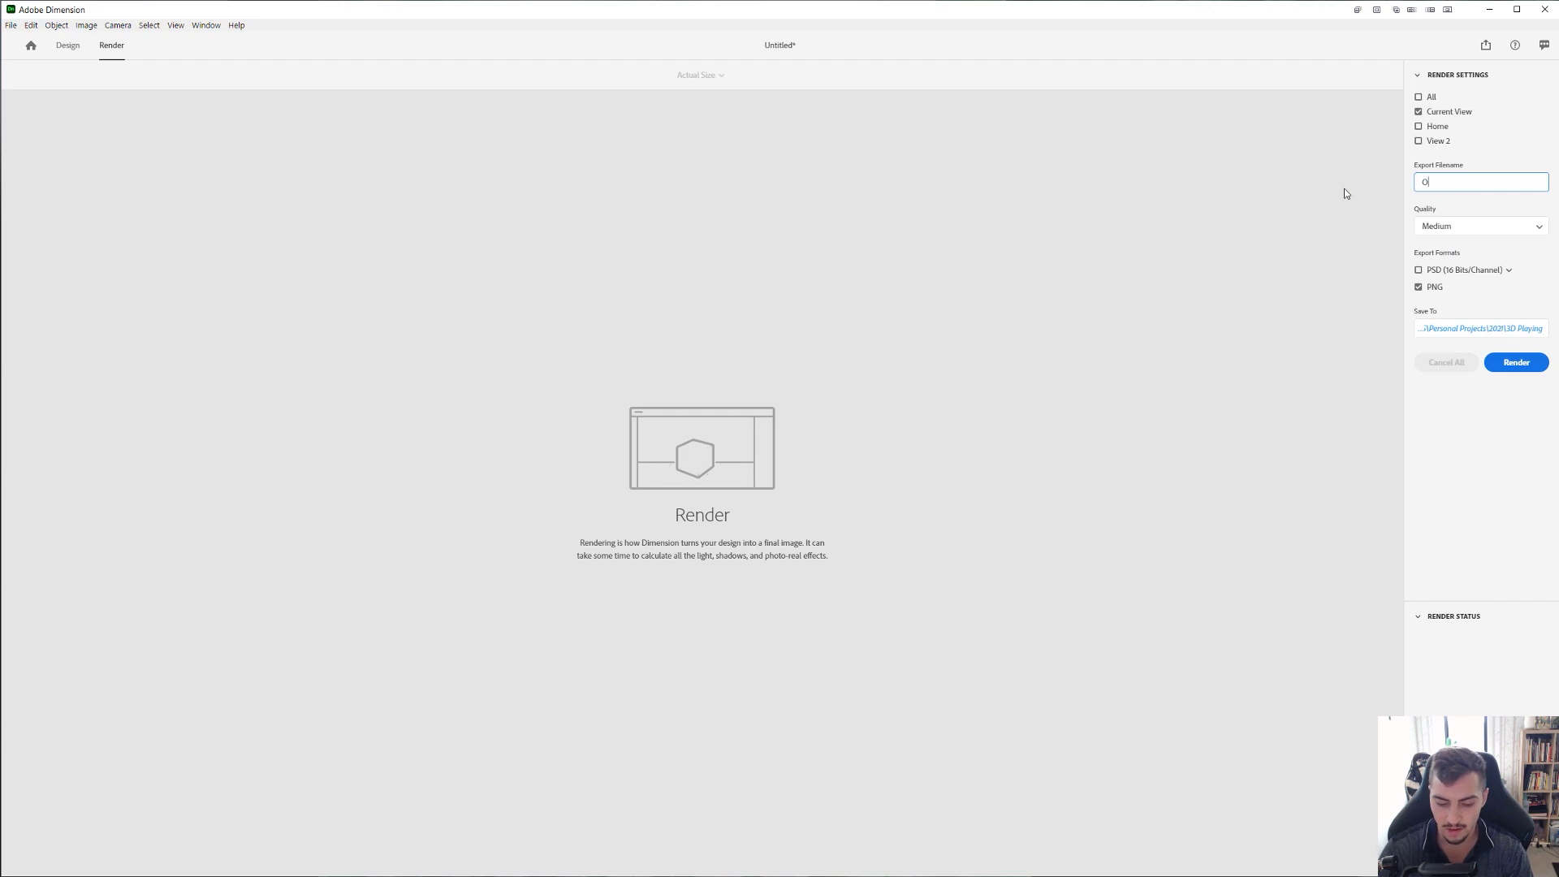
{"action": "type", "text": "range"}
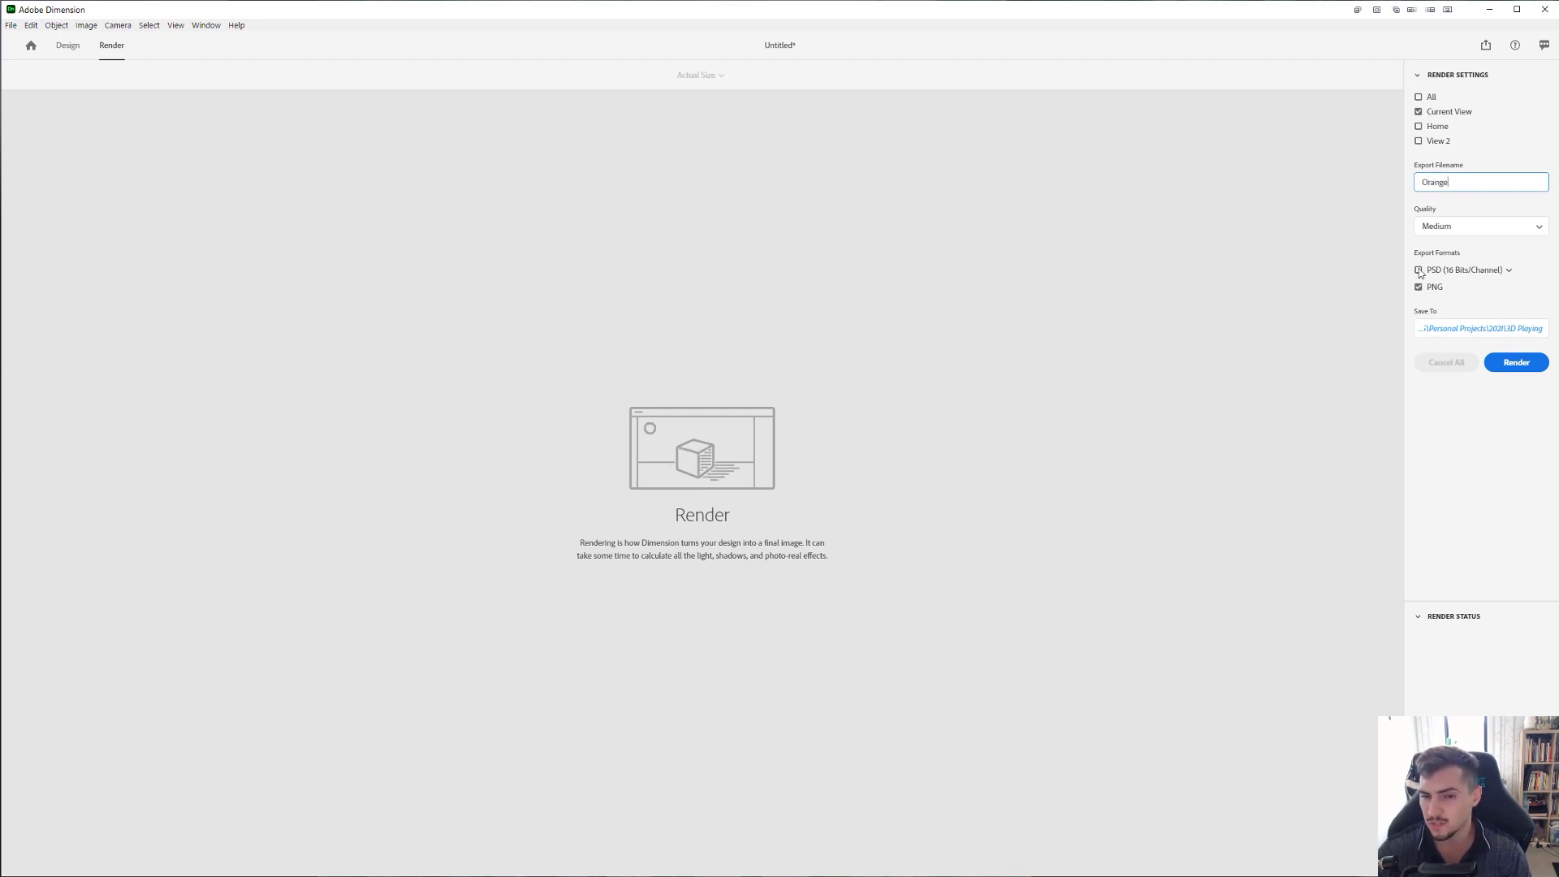
{"action": "left_click", "coordinate": [1506, 360]}
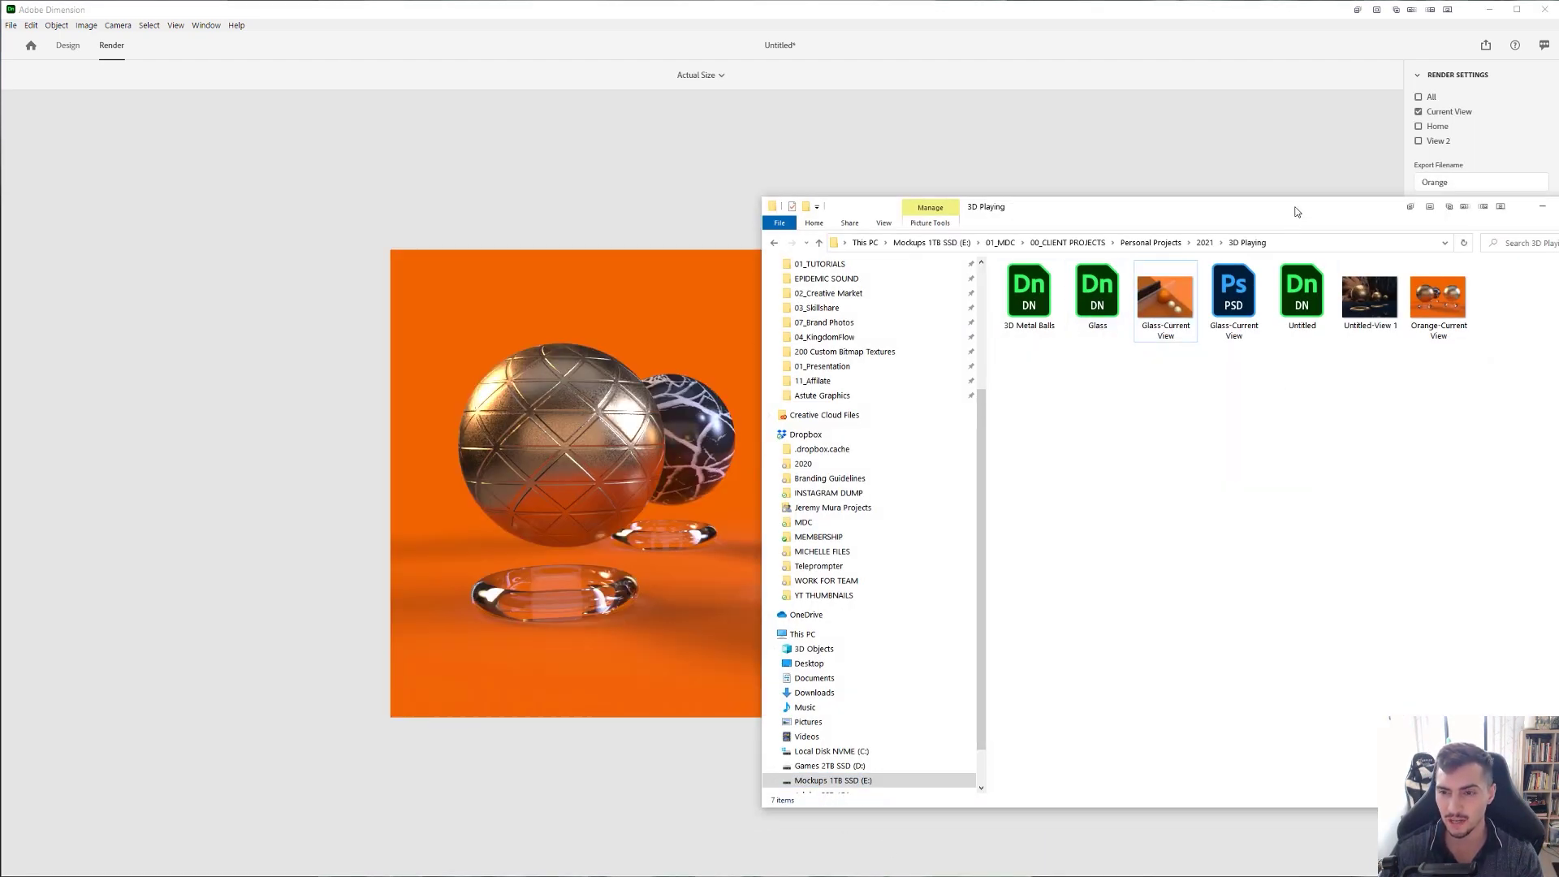
- Open the finished Orange-Current View image from the 3D Playing folder in Photos and inspect it up close and in full
{"action": "left_click_drag", "start_coordinate": [1297, 209], "coordinate": [877, 179]}
{"action": "double_click", "coordinate": [1041, 277]}
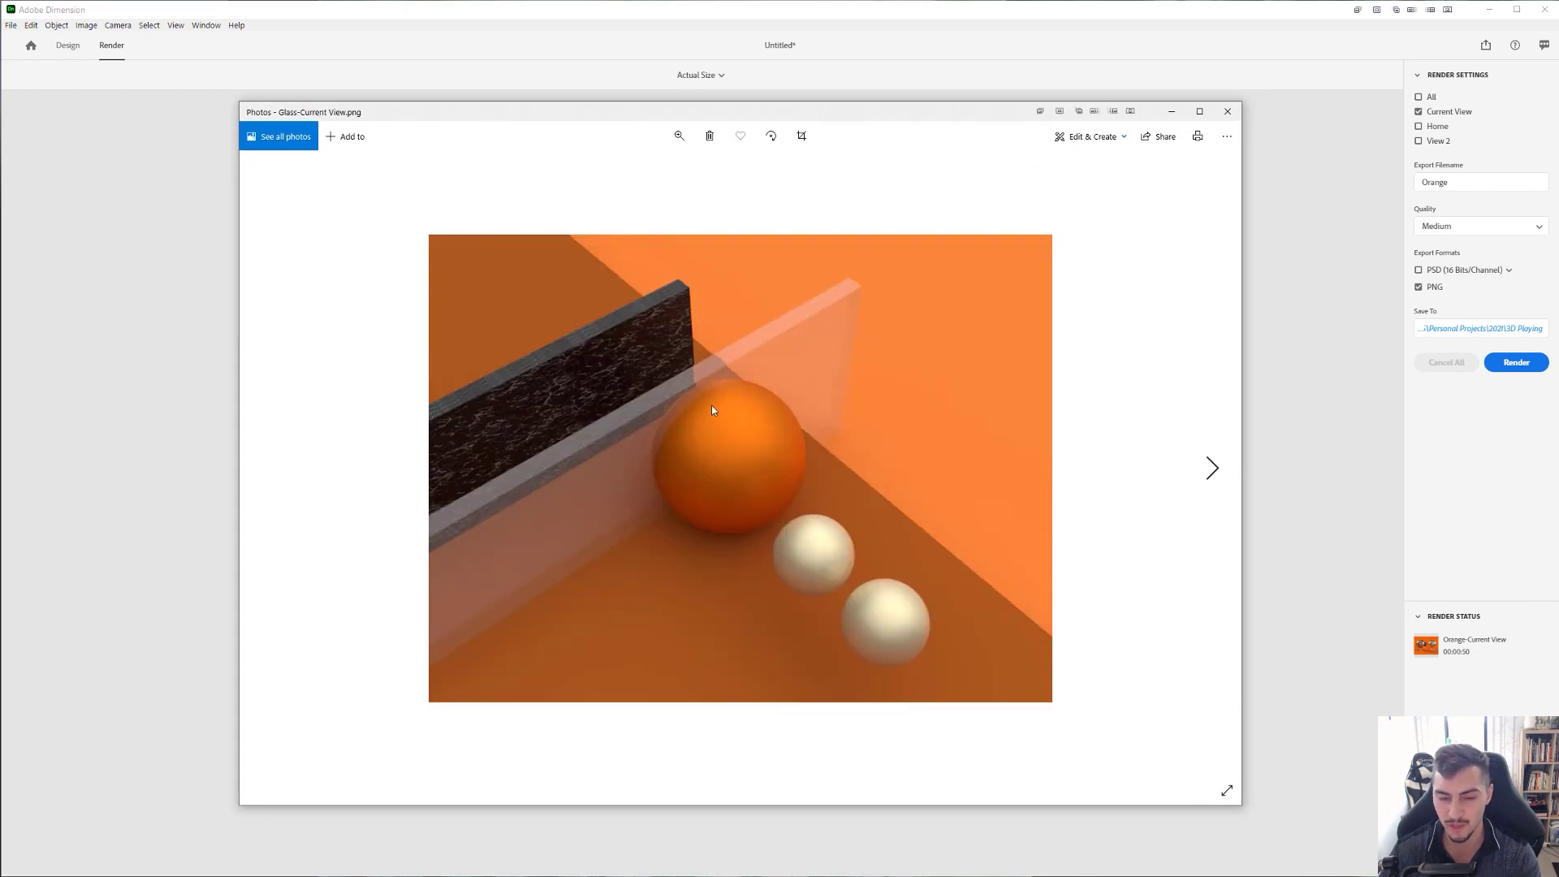
{"action": "scroll", "coordinate": [712, 410], "scroll_direction": "up", "scroll_amount": 2, "text": "ctrl"}
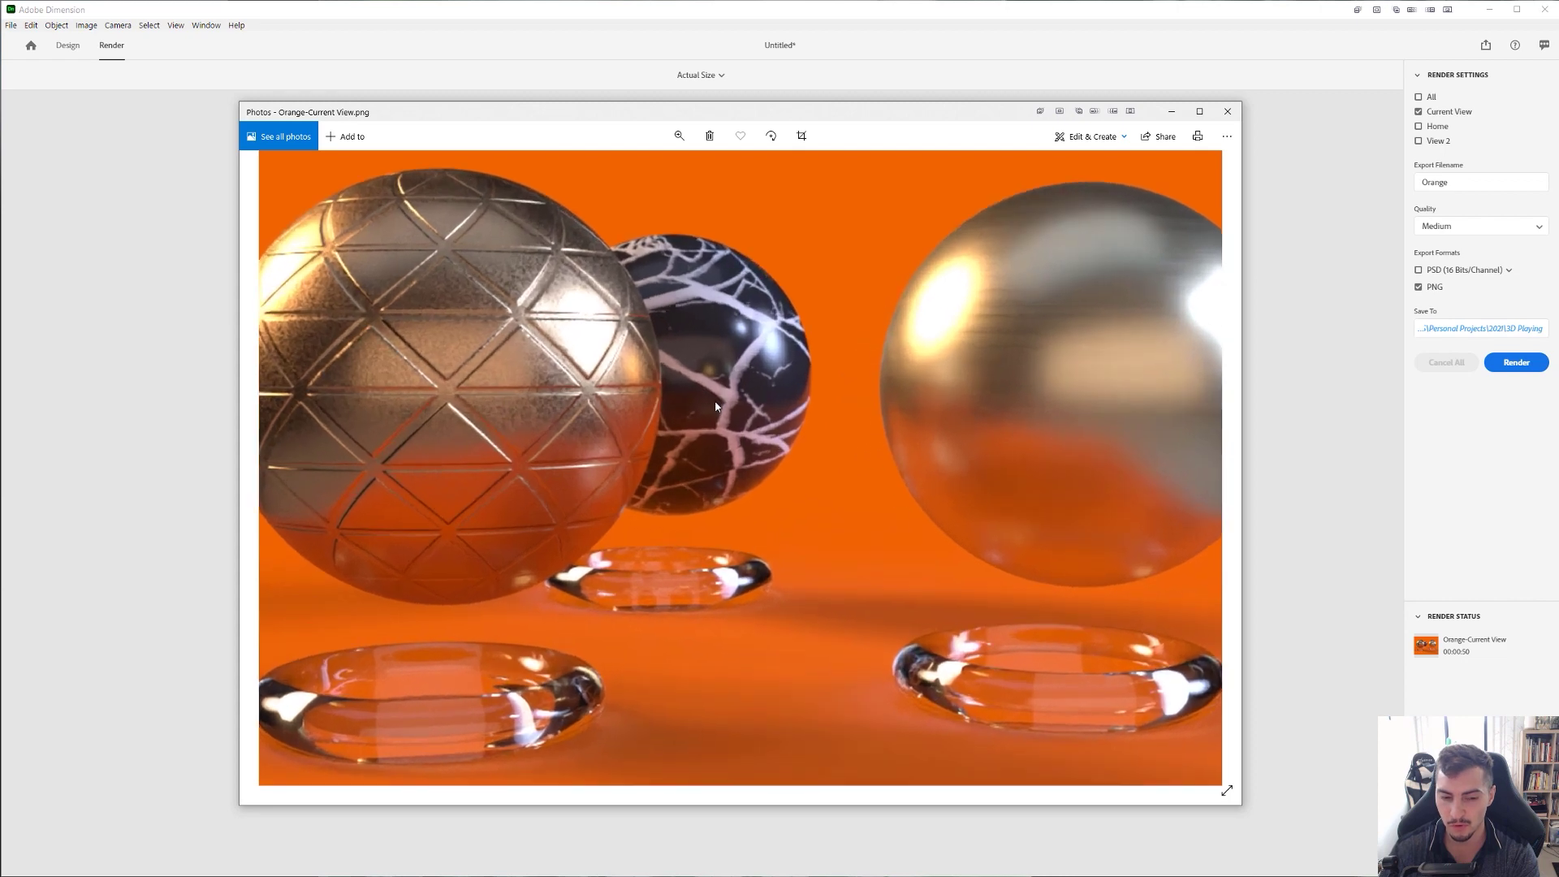
{"action": "scroll", "coordinate": [714, 401], "scroll_direction": "down", "scroll_amount": 4, "text": "ctrl"}
{"action": "scroll", "coordinate": [714, 401], "scroll_direction": "down", "scroll_amount": 1}
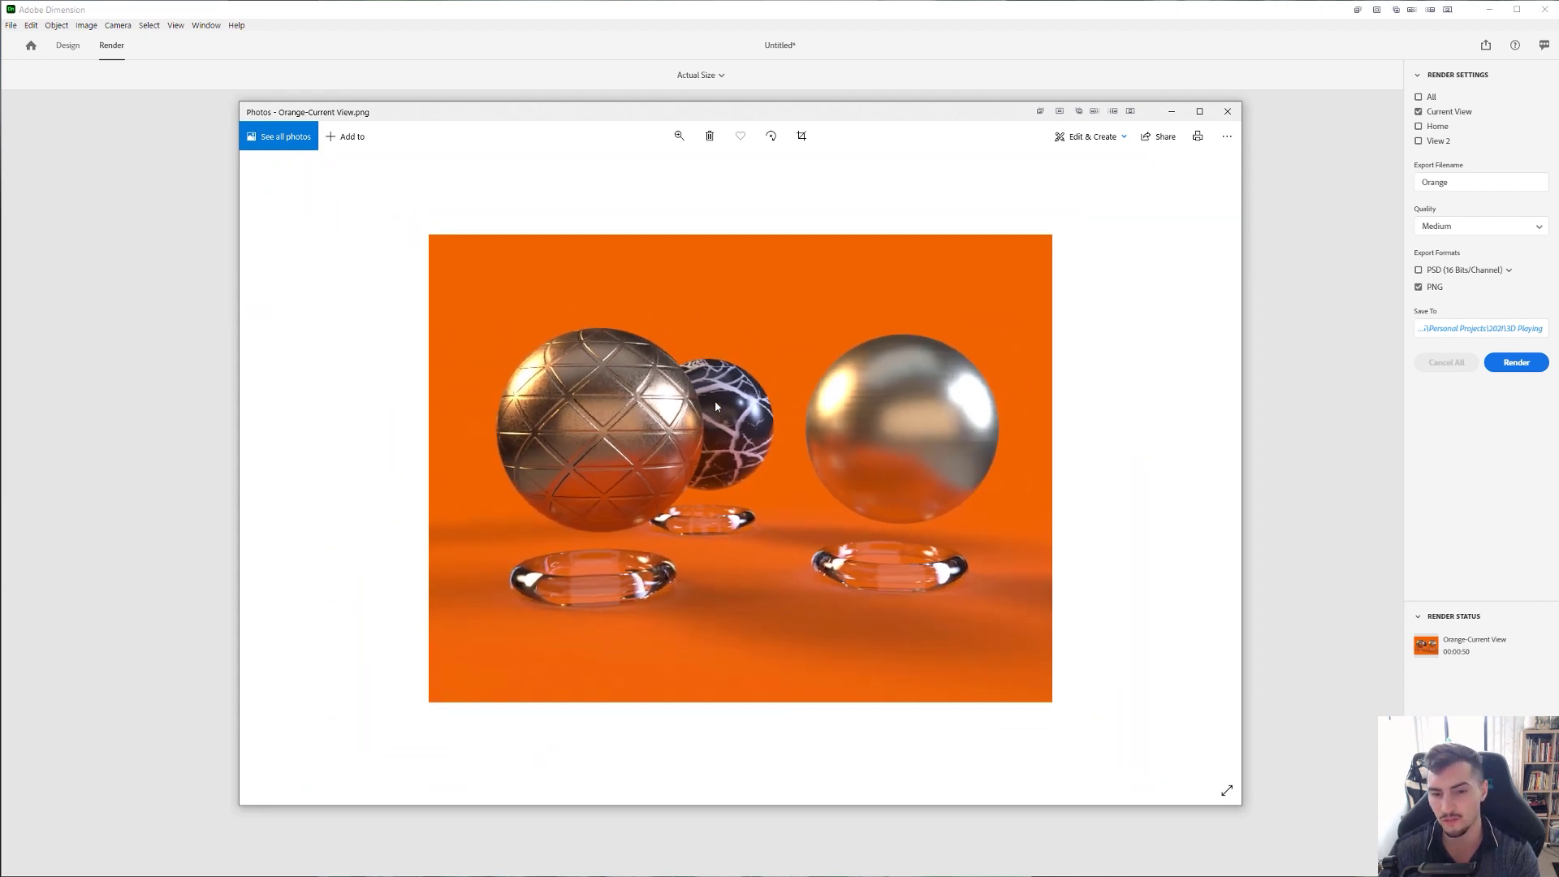